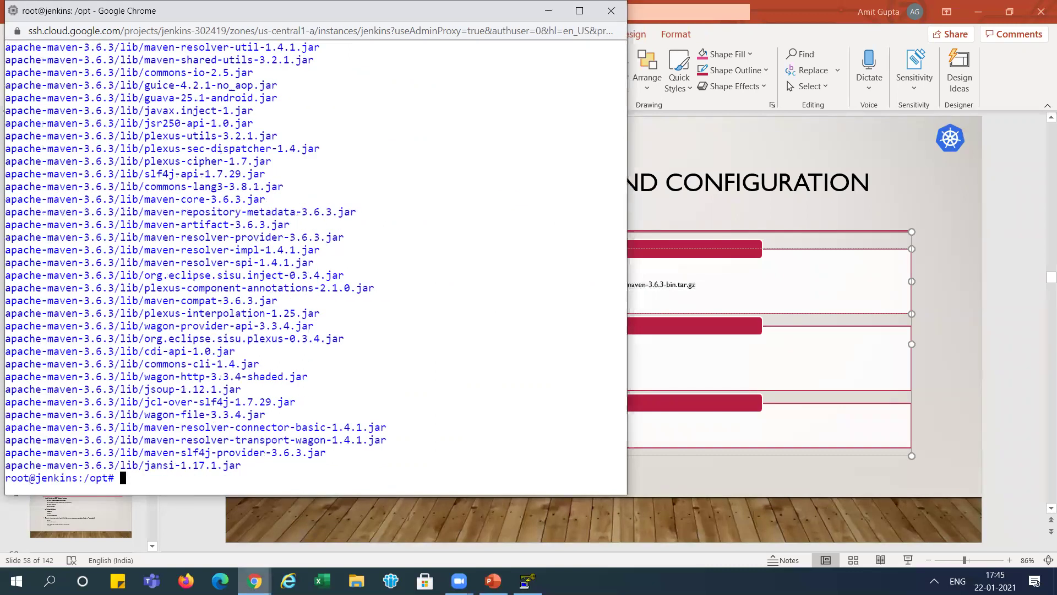
- Clear the terminal screen and list the contents of /opt
text(clear)
key(Return)
text(ls)
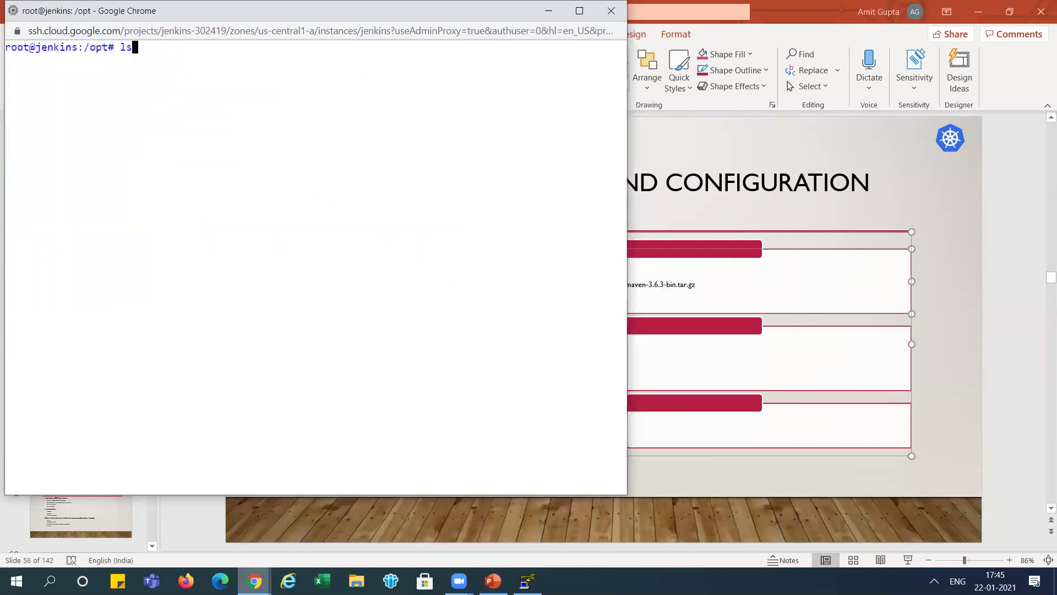
key(Return)
- Rename apache-maven-3.6.3 to maven with mv, then list /opt to confirm
key(alt+Tab)
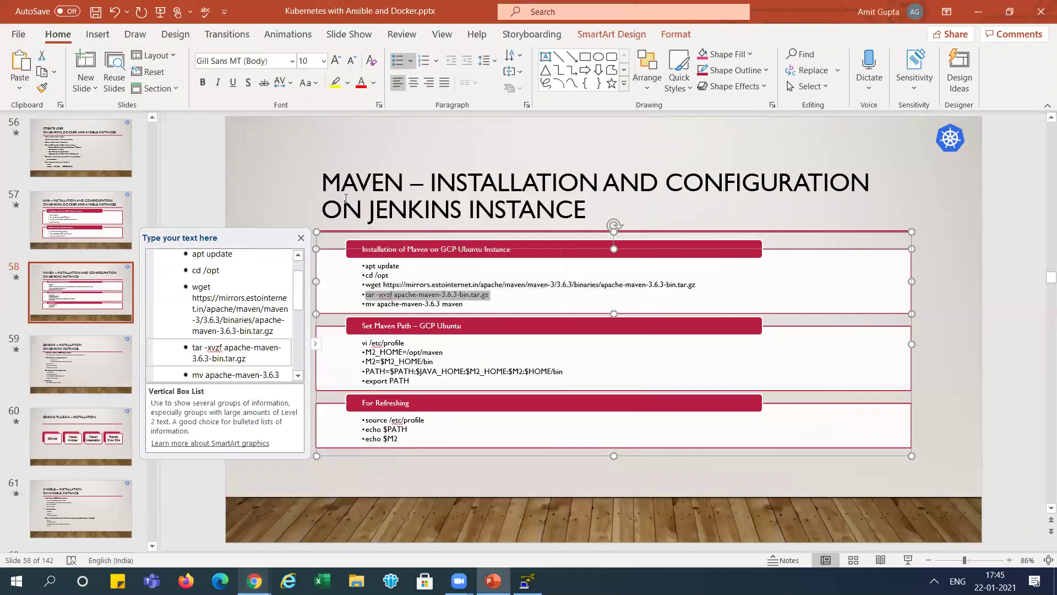
drag(365, 307, 460, 310)
key(ctrl+c)
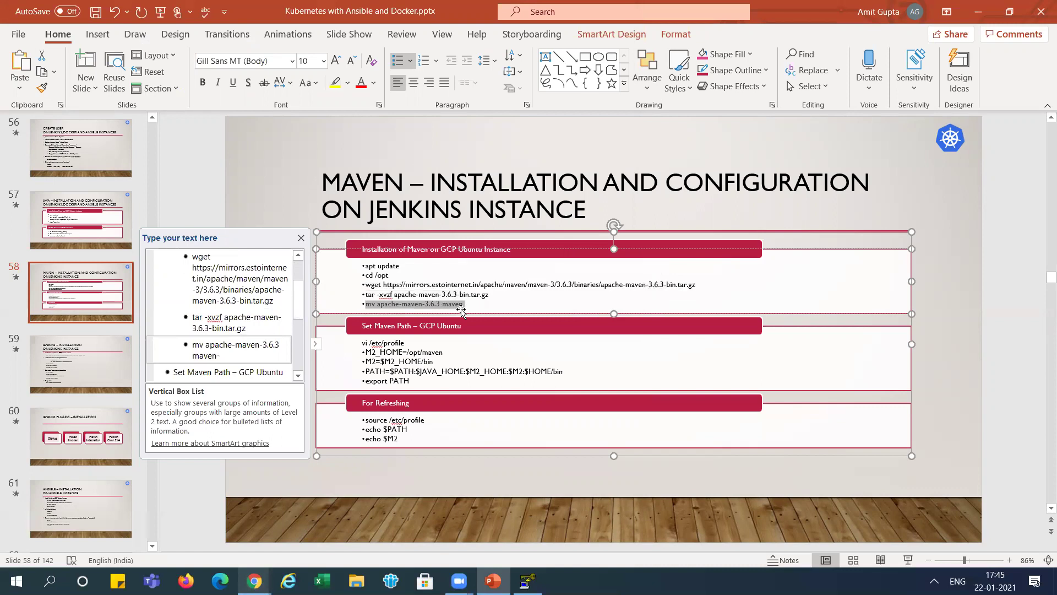
key(alt+Tab)
key(ctrl+v)
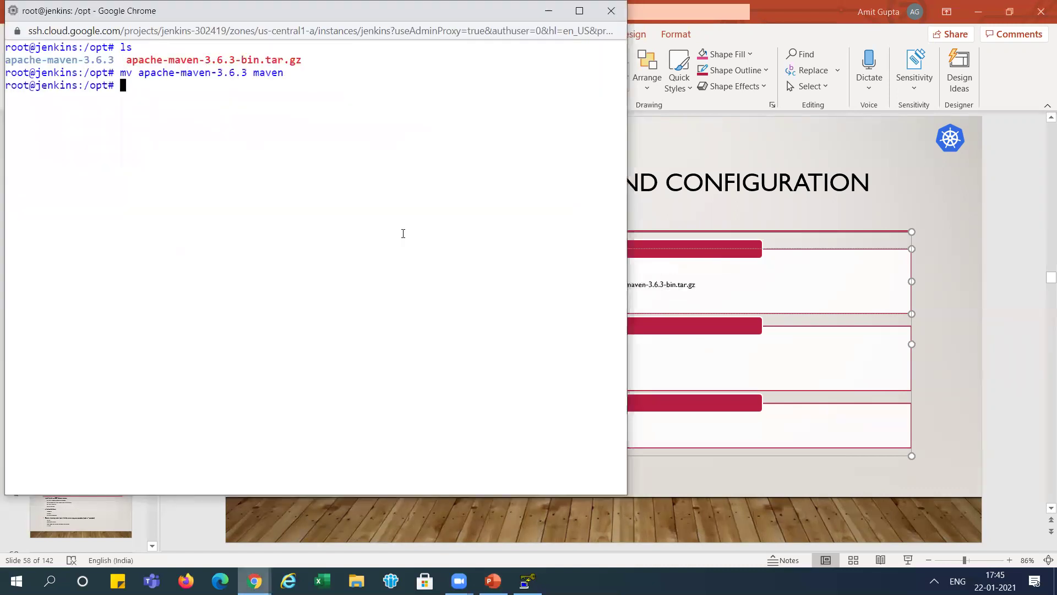
text(ls)
key(Return)
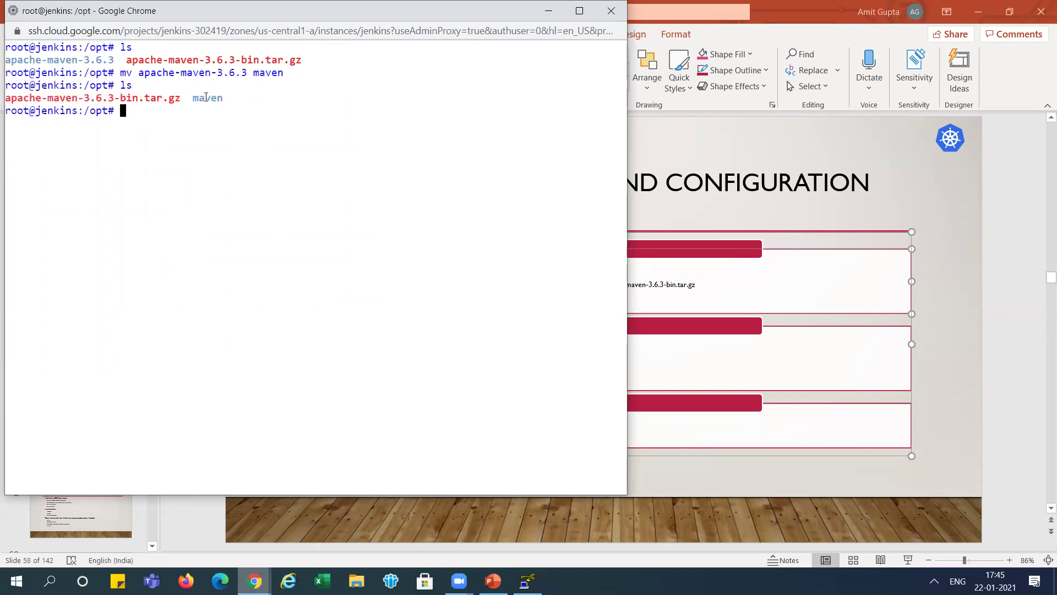
key(alt+Tab)
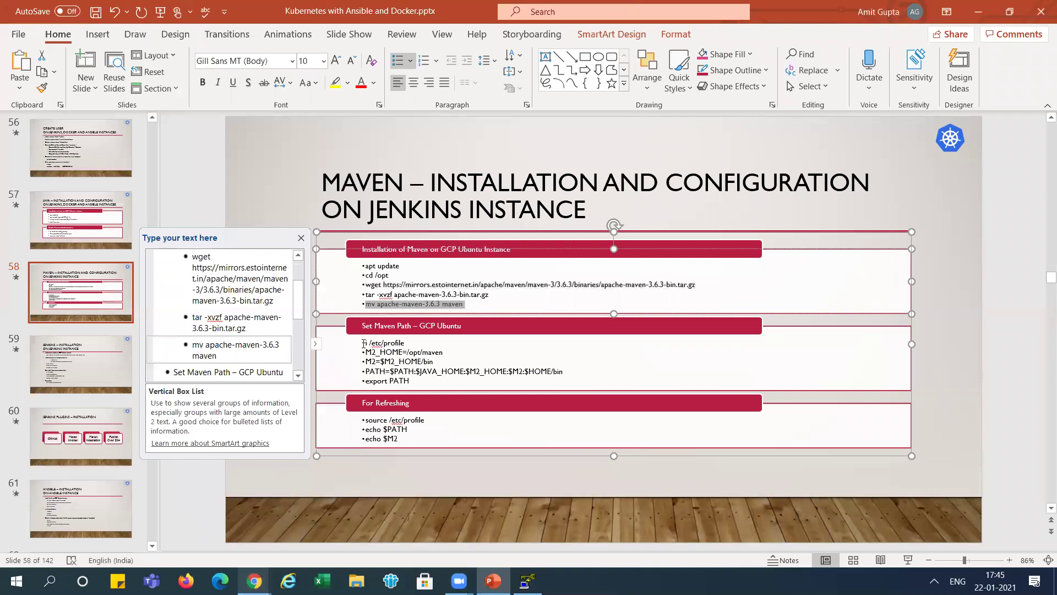
- Open /etc/profile in vi and start a new line after its final fi
drag(364, 342, 403, 344)
key(ctrl+c)
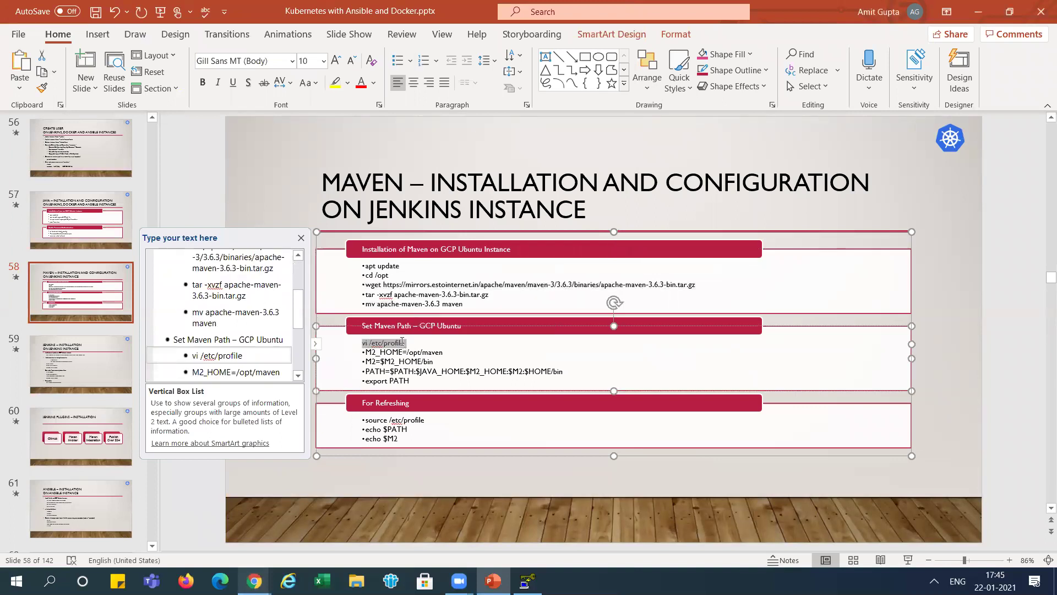
key(alt+Tab)
key(ctrl+v)
key(Return)
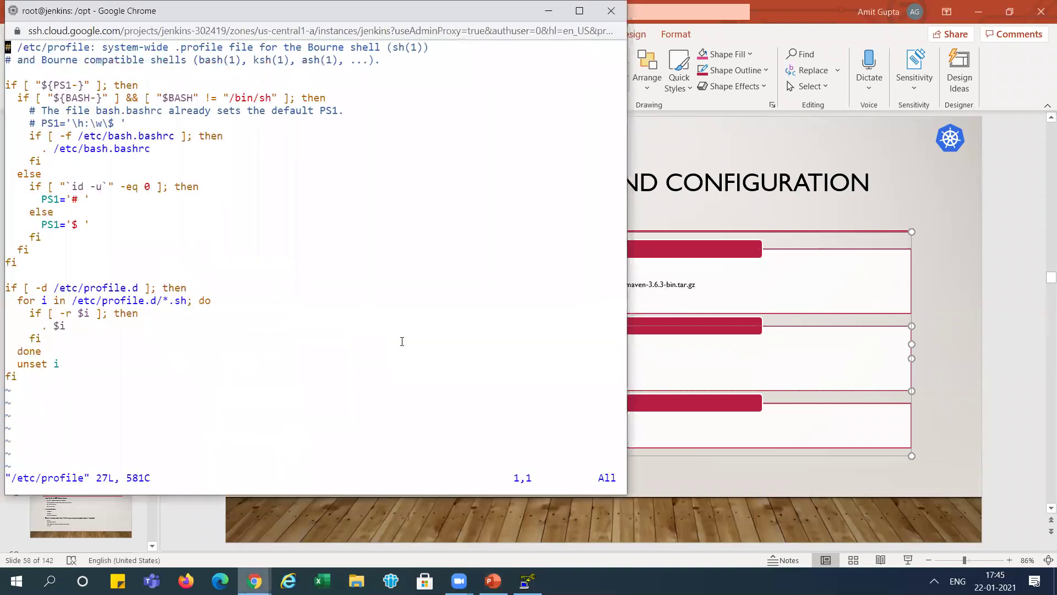
key(Down)
key(Down)
key(Down)
key(Down)
key(Down)
key(Down)
key(Down)
key(Down)
key(Down)
key(Down)
key(Down)
key(Down)
key(Down)
key(Down)
key(Down)
key(Down)
key(Down)
key(Down)
key(Down)
key(Down)
key(i)
key(Right)
key(Right)
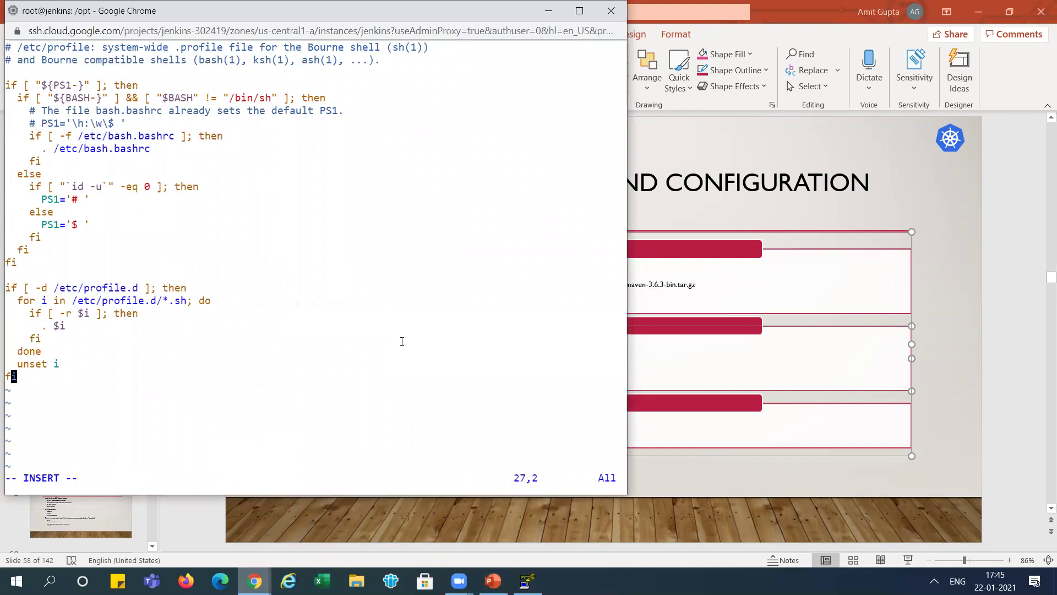
key(Return)
- Append the M2_HOME=/opt/maven, M2=$M2_HOME/bin, PATH and export PATH lines, then save with :wq
key(alt+Tab)
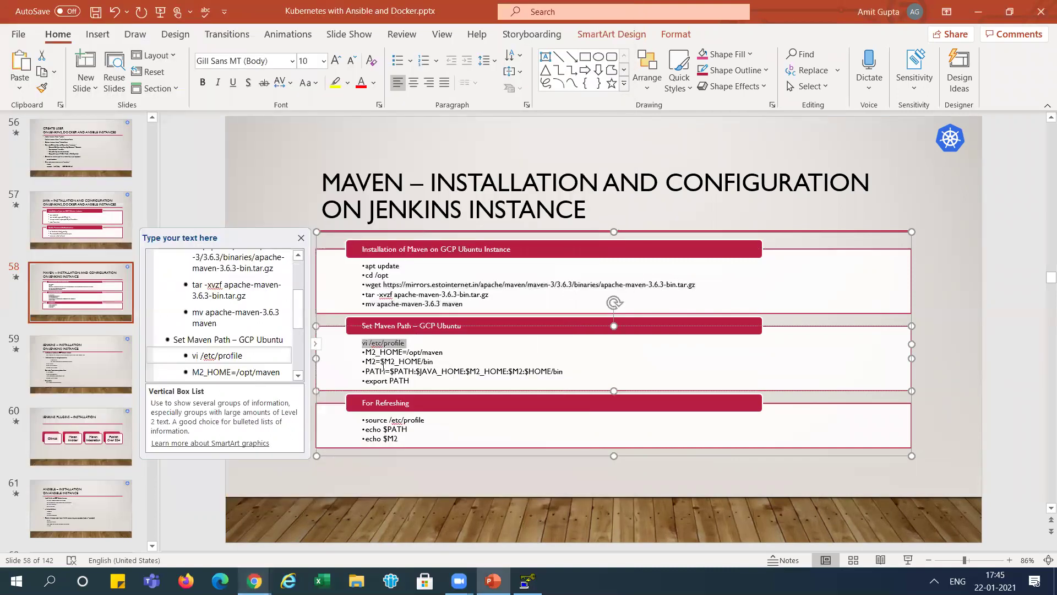
drag(366, 352, 409, 378)
key(ctrl+c)
key(alt+Tab)
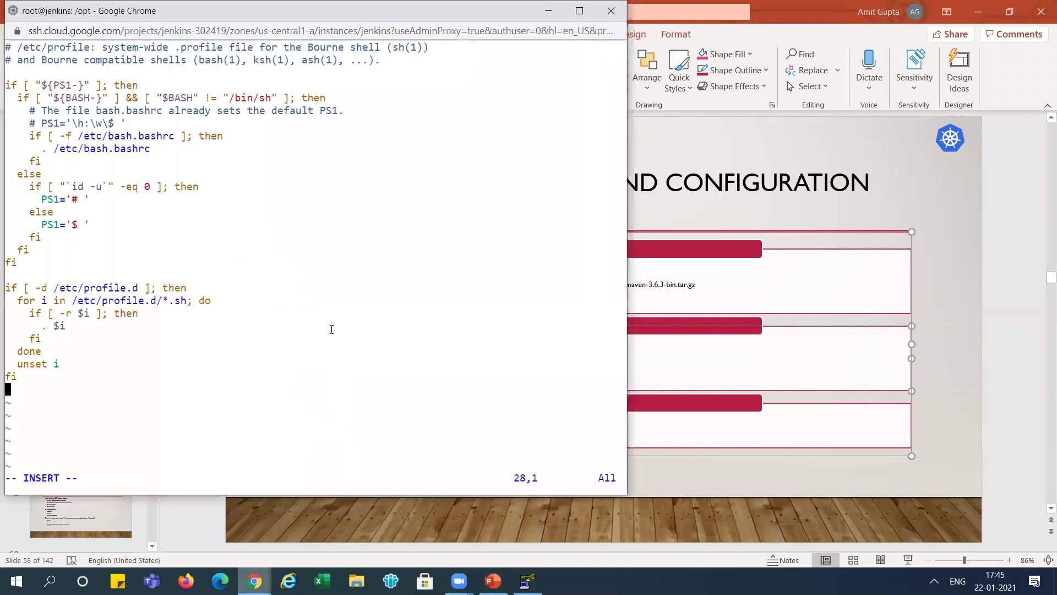
key(ctrl+v)
key(BackSpace)
key(Escape)
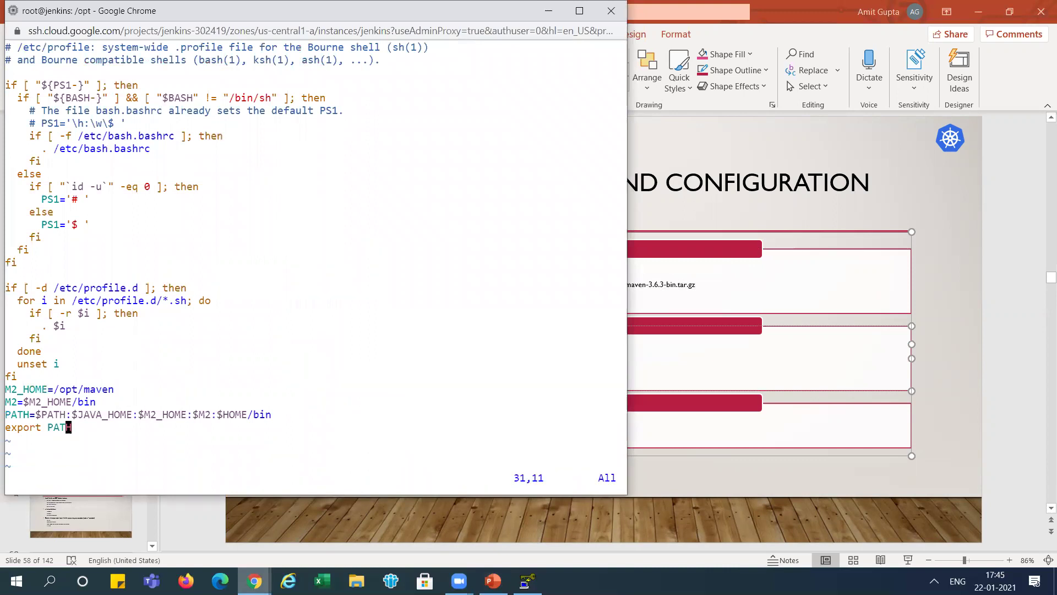
text(:wq!)
key(Return)
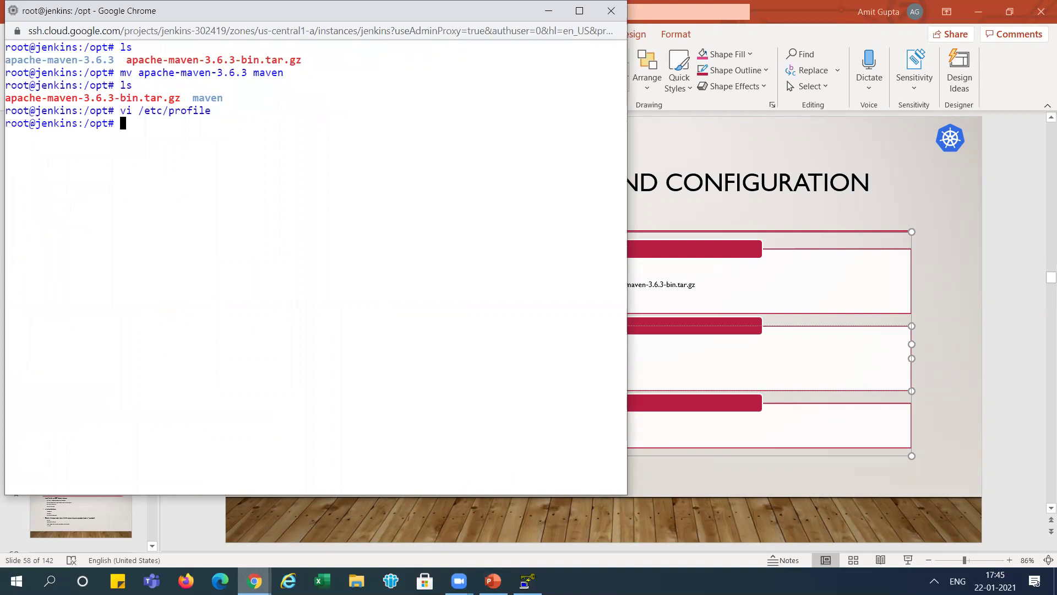
key(alt+Tab)
- Reload the shell settings with source /etc/profile
drag(367, 420, 428, 421)
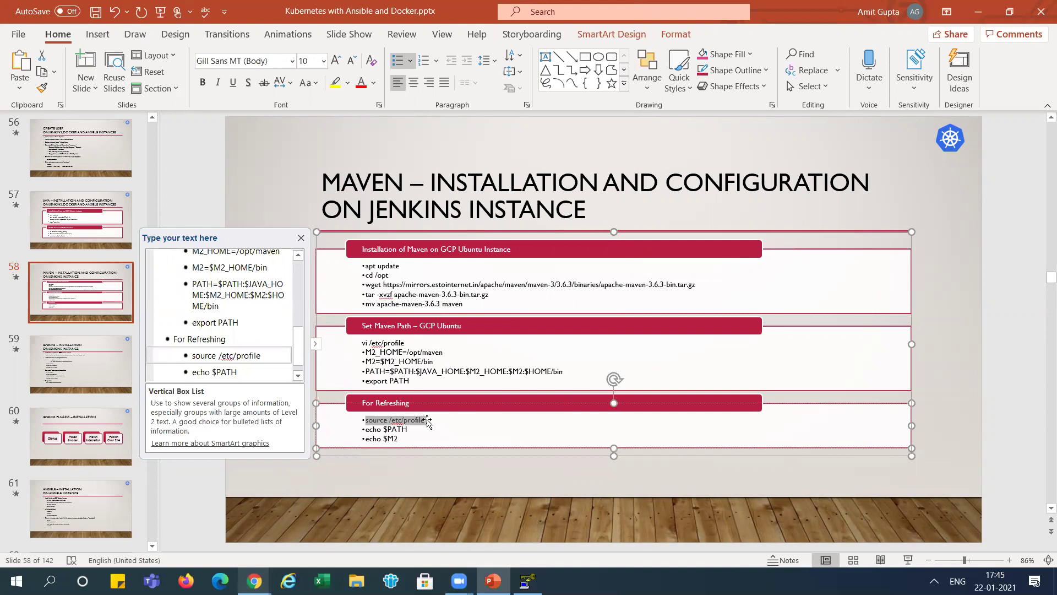
key(alt+Tab)
key(ctrl+v)
key(Return)
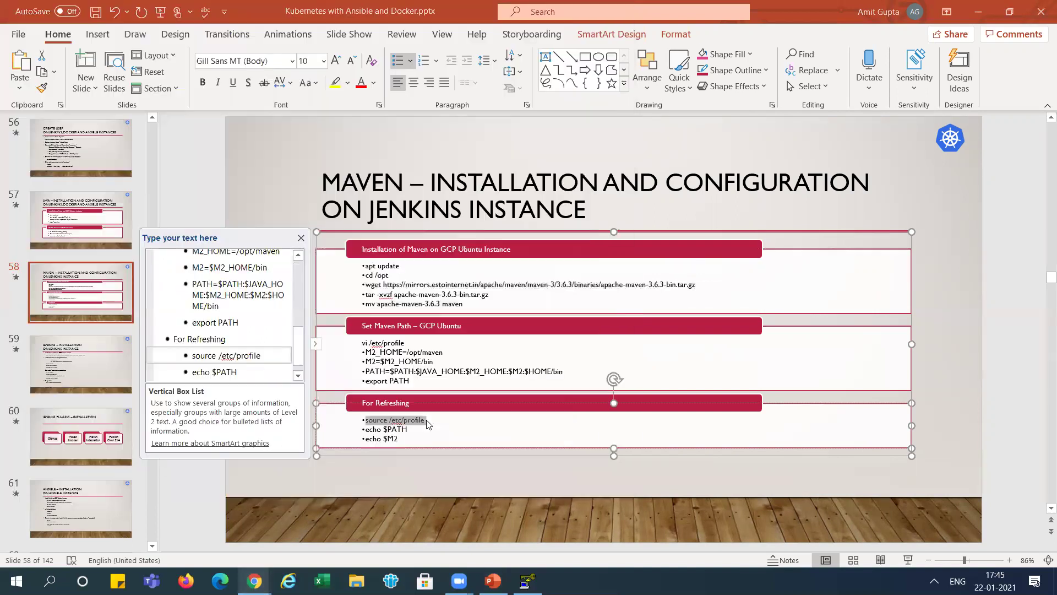
key(alt+Tab)
- Print $PATH and $M2 to confirm /opt/maven/bin is set
drag(365, 429, 411, 430)
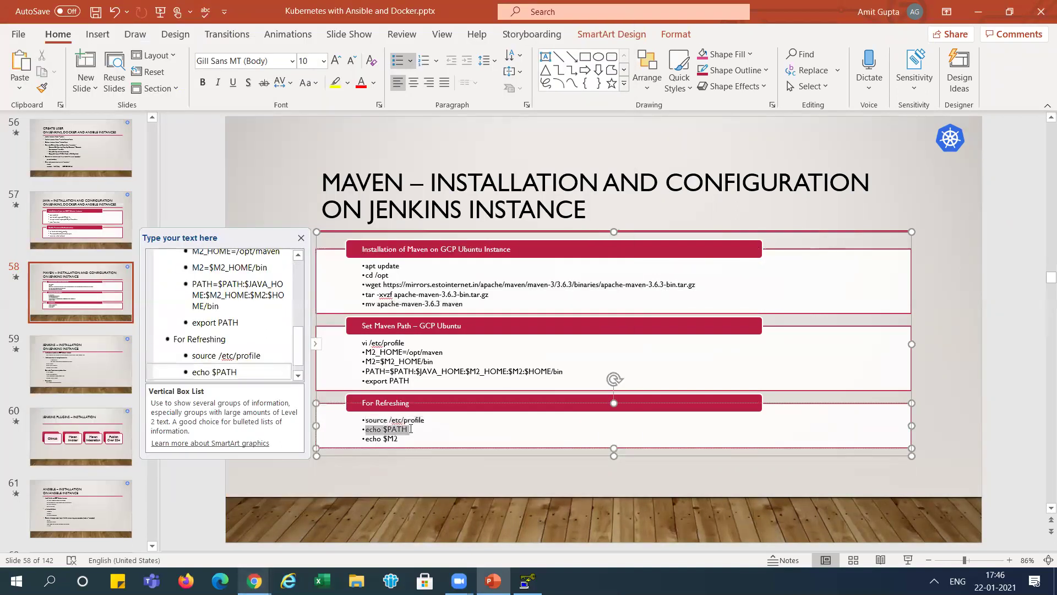
key(alt+Tab)
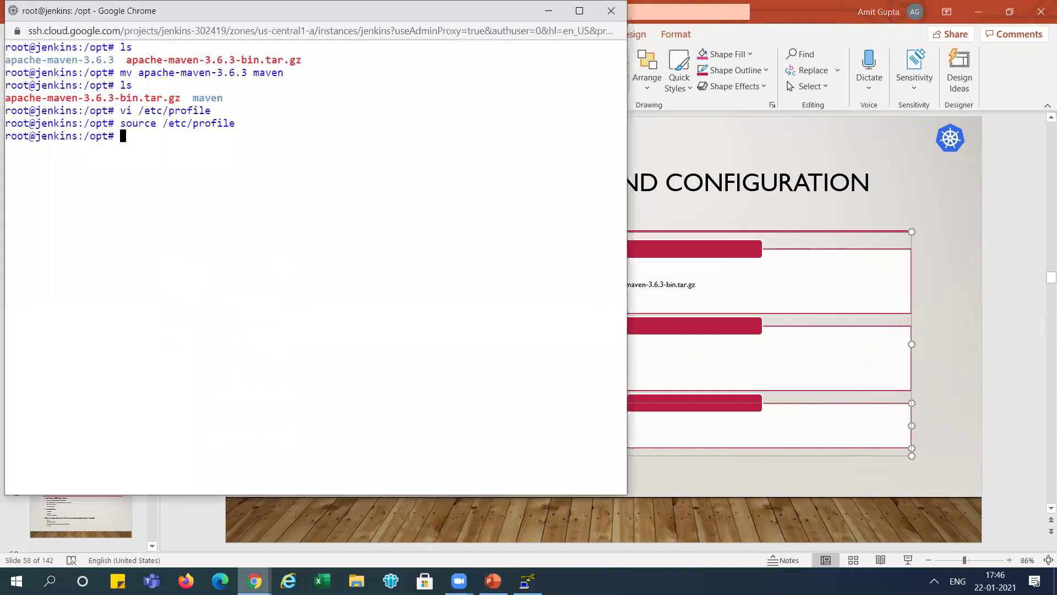
key(ctrl+v)
key(Return)
key(Up)
key(BackSpace)
key(BackSpace)
key(BackSpace)
key(BackSpace)
text(M2)
key(Return)
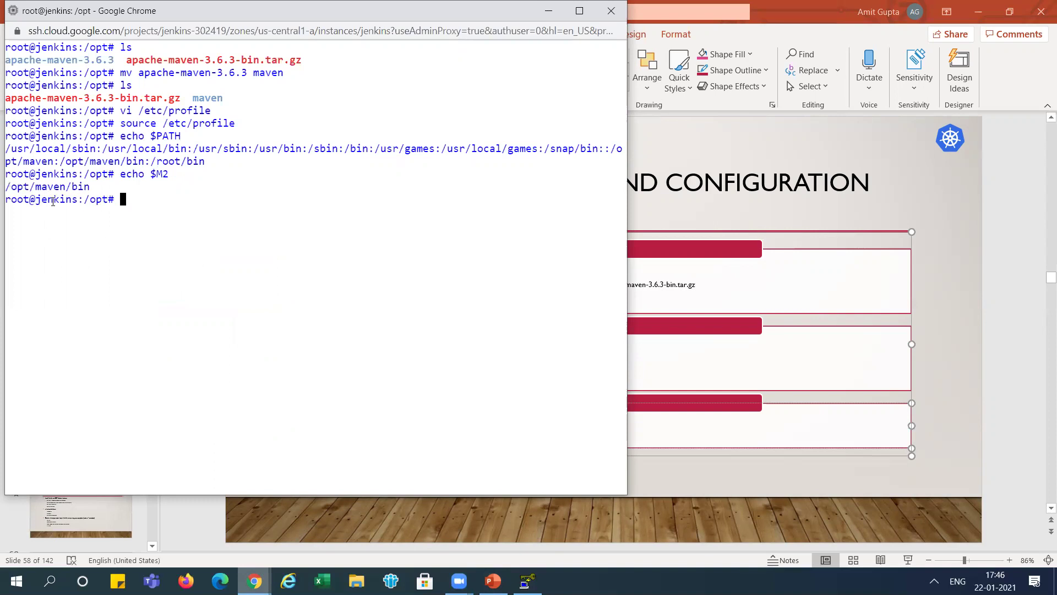
key(alt+Tab)
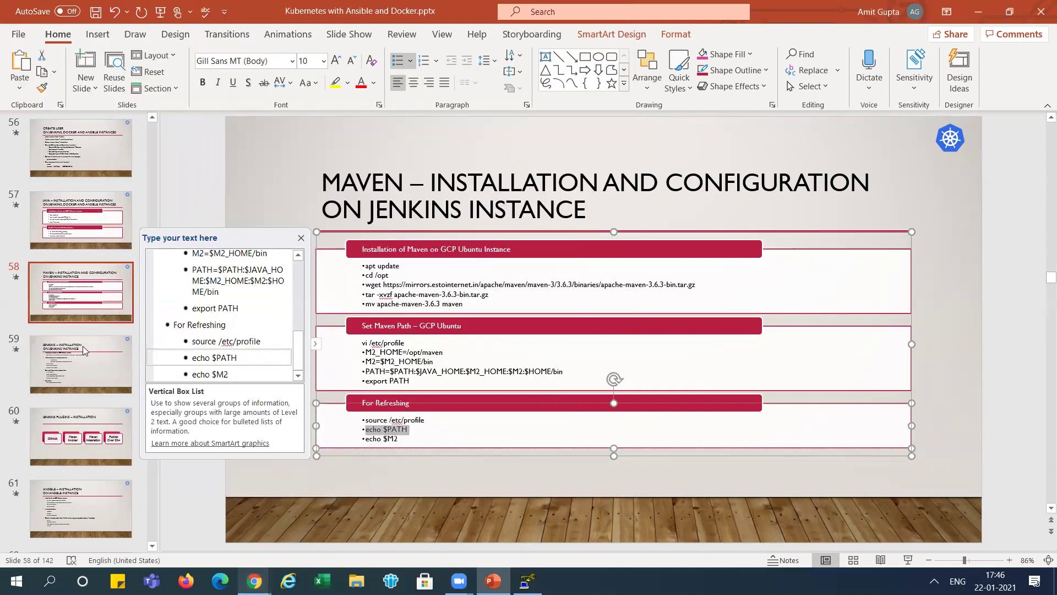
- Import the Jenkins signing key from pkg.jenkins.io with wget and apt-key add
click(78, 356)
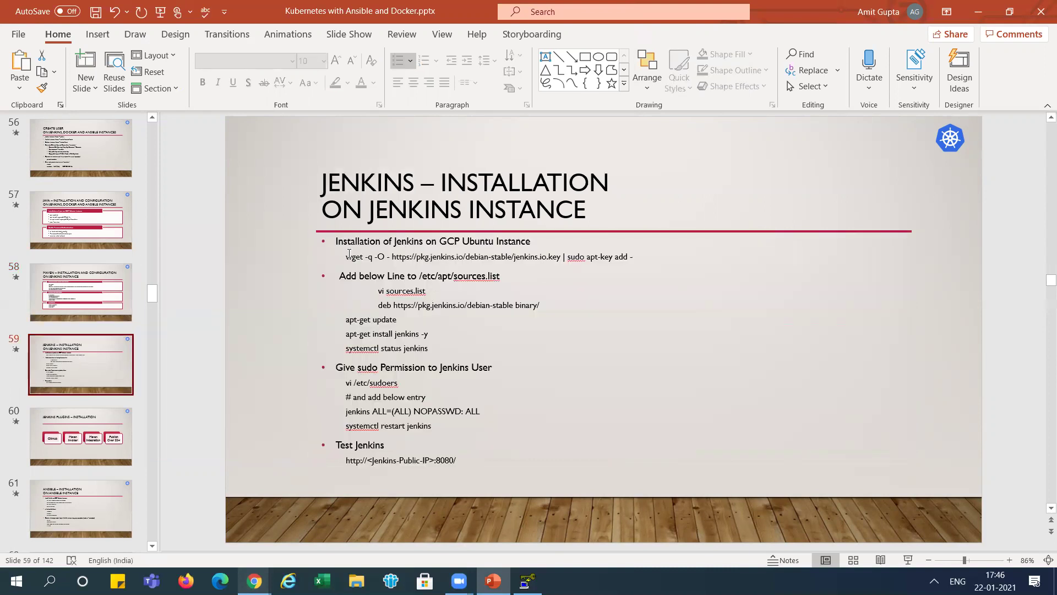
drag(346, 256, 634, 254)
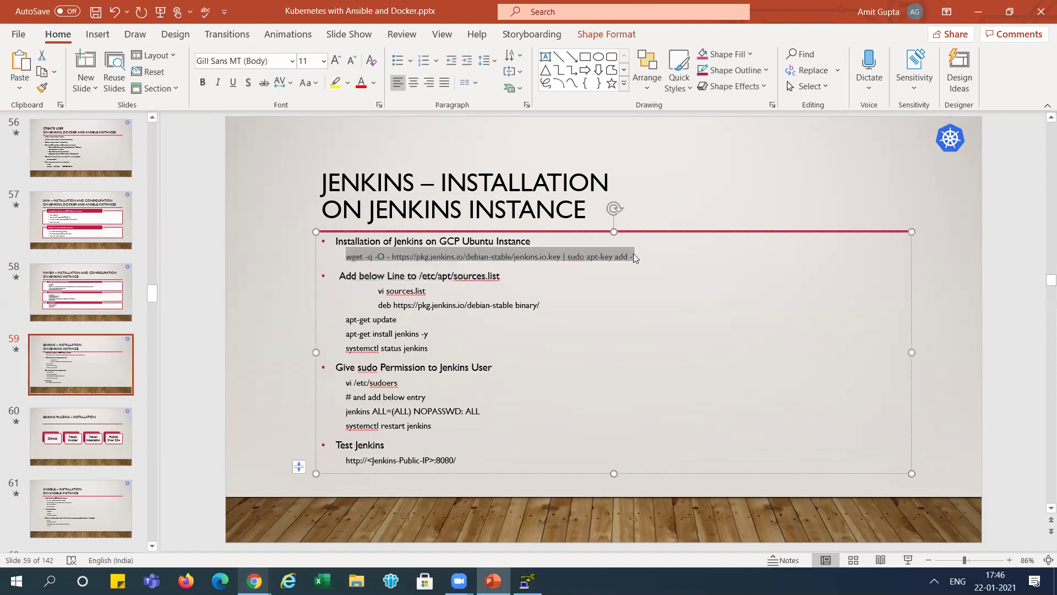
key(alt+Tab)
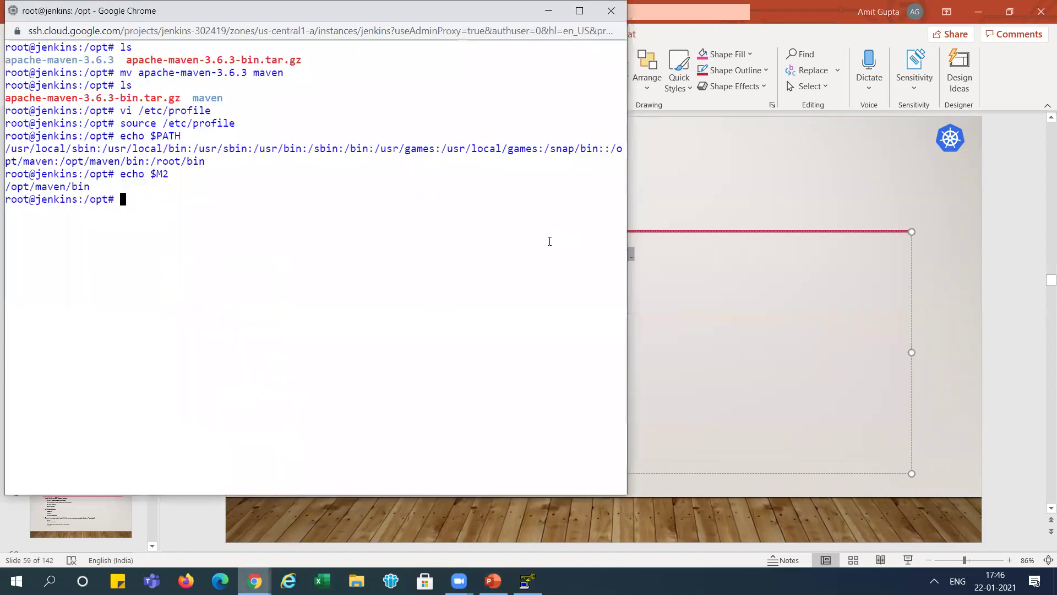
key(ctrl+v)
key(Return)
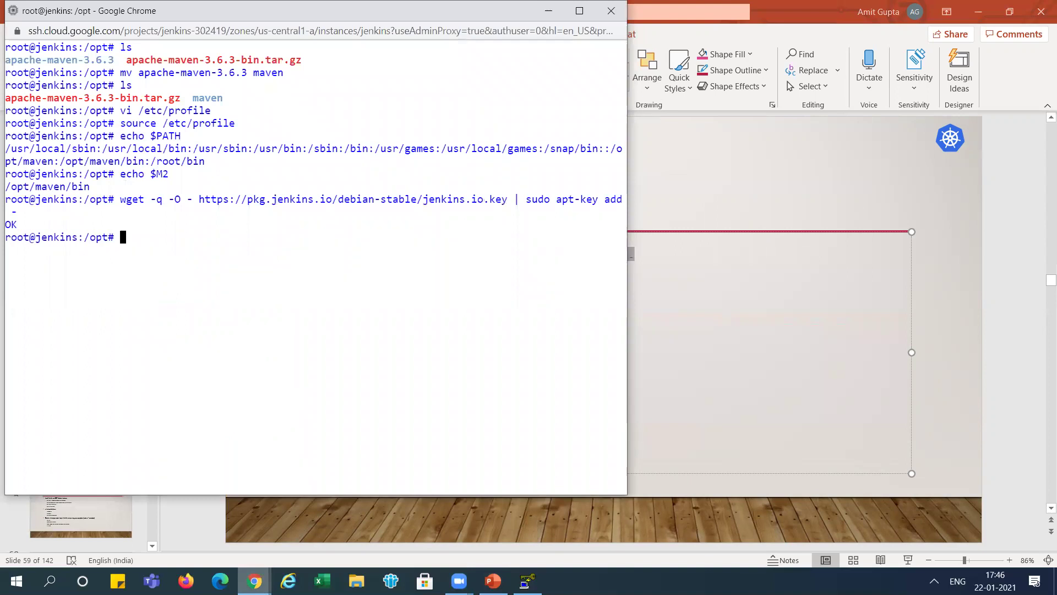
key(alt+Tab)
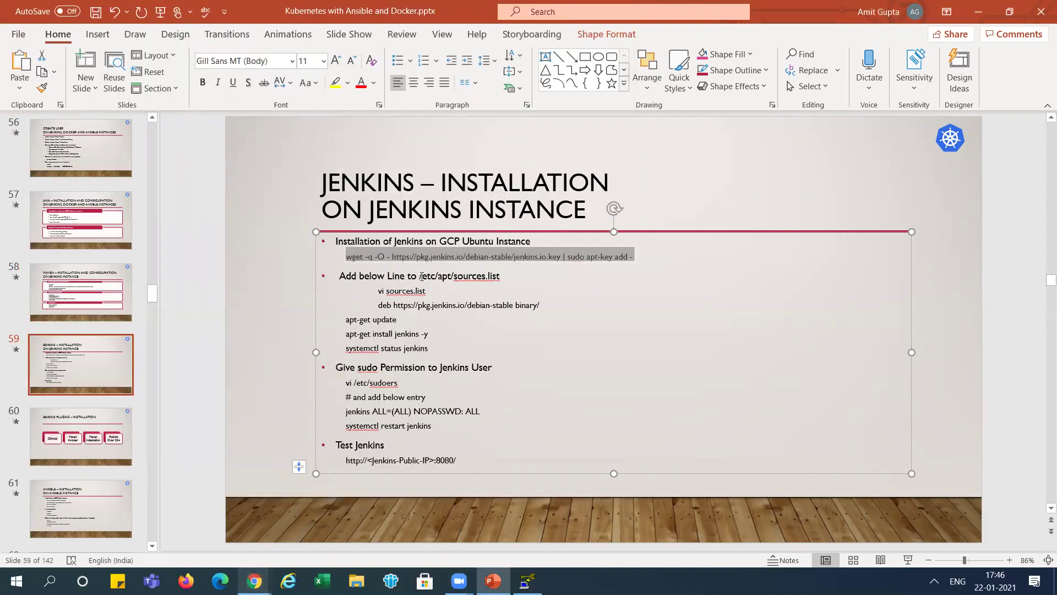
- Change into the /etc/apt directory
drag(420, 275, 452, 276)
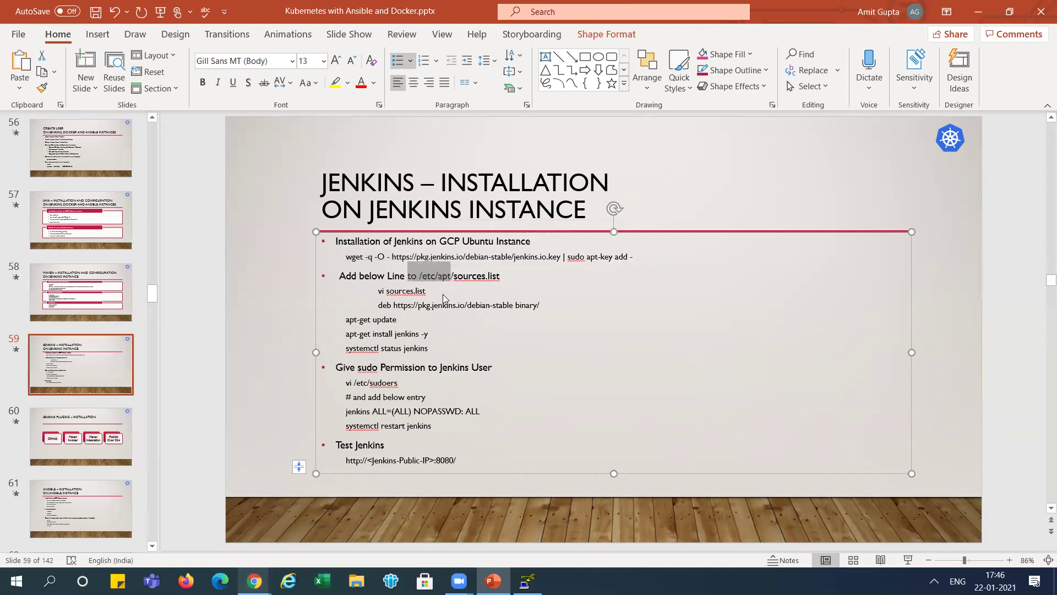
key(alt+Tab)
text(cd)
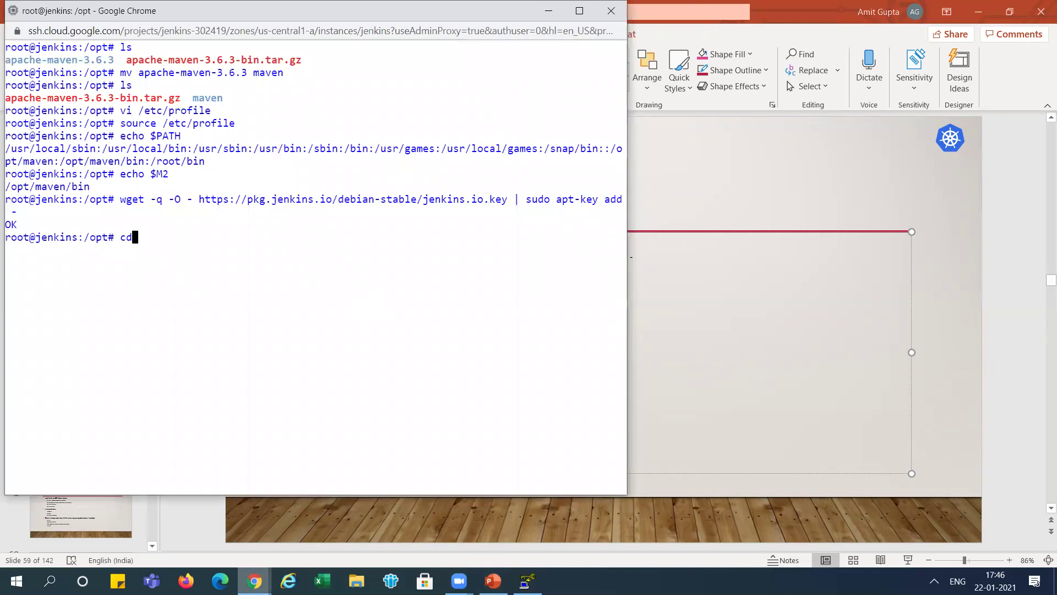
text( /etc/ap)
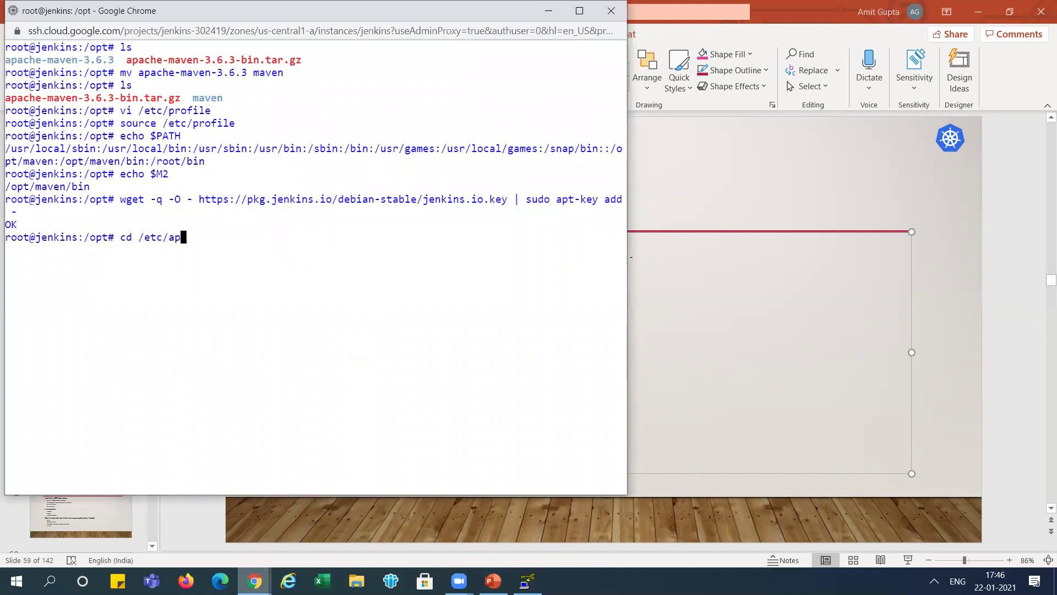
text(t/)
key(Return)
key(alt+Tab)
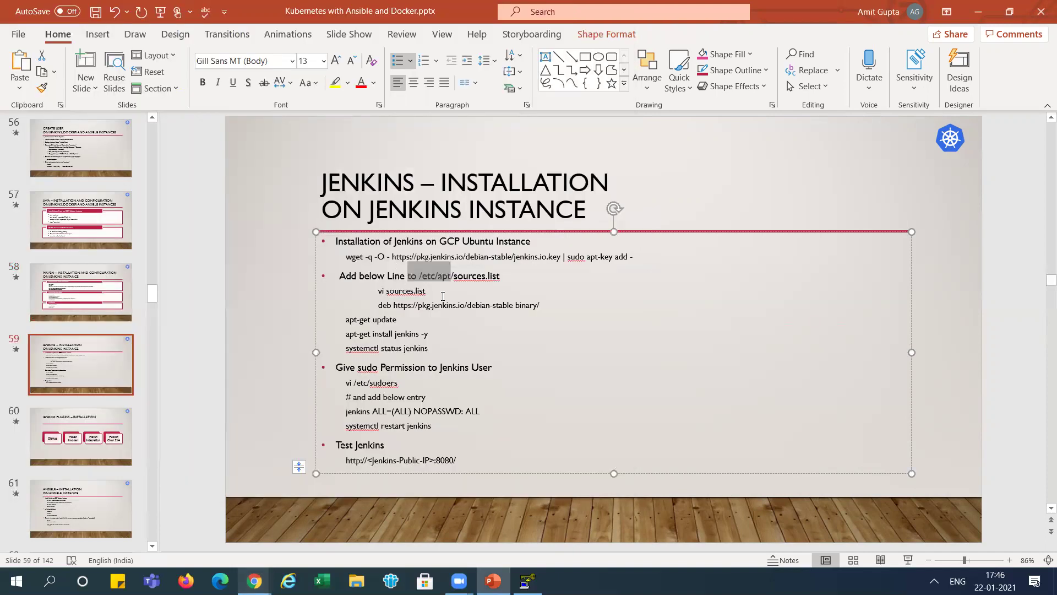
- Open sources.list in vi and start a new line at the end of the file
drag(380, 291, 424, 292)
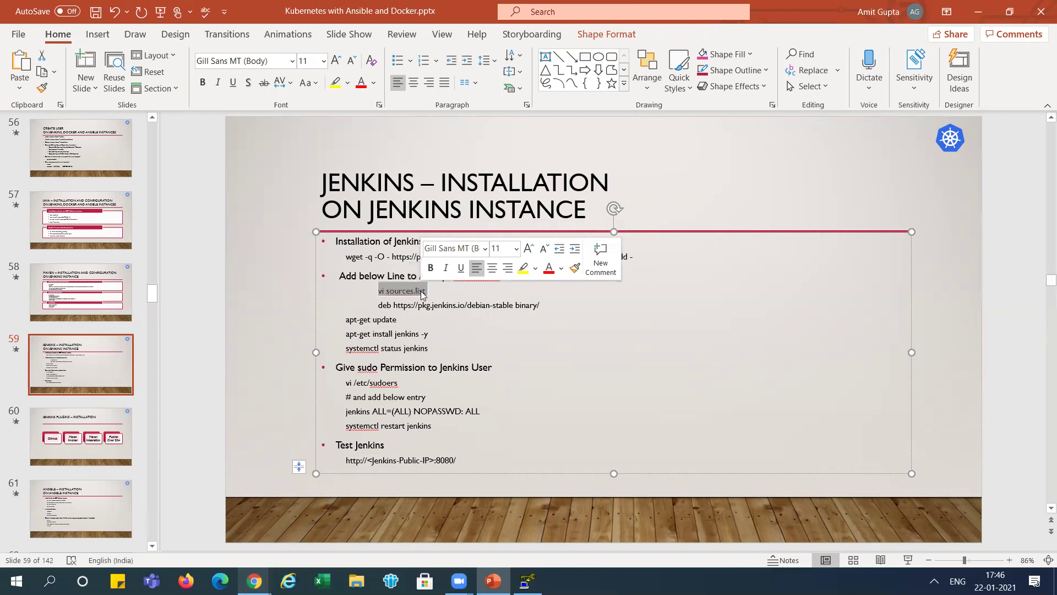
key(alt+Tab)
key(ctrl+v)
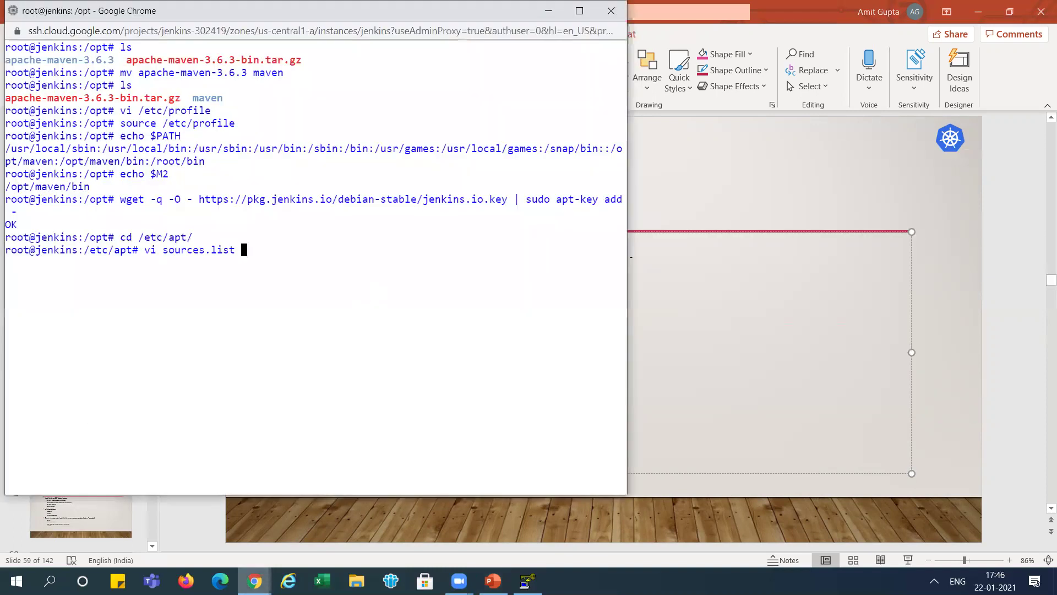
key(BackSpace)
key(Return)
key(Down)
key(Down)
key(Down)
key(Down)
key(Down)
key(Down)
key(Down)
key(Down)
key(Down)
key(Down)
key(Down)
key(Down)
key(Down)
key(Down)
key(Down)
key(Down)
key(Down)
key(Down)
key(Down)
key(Down)
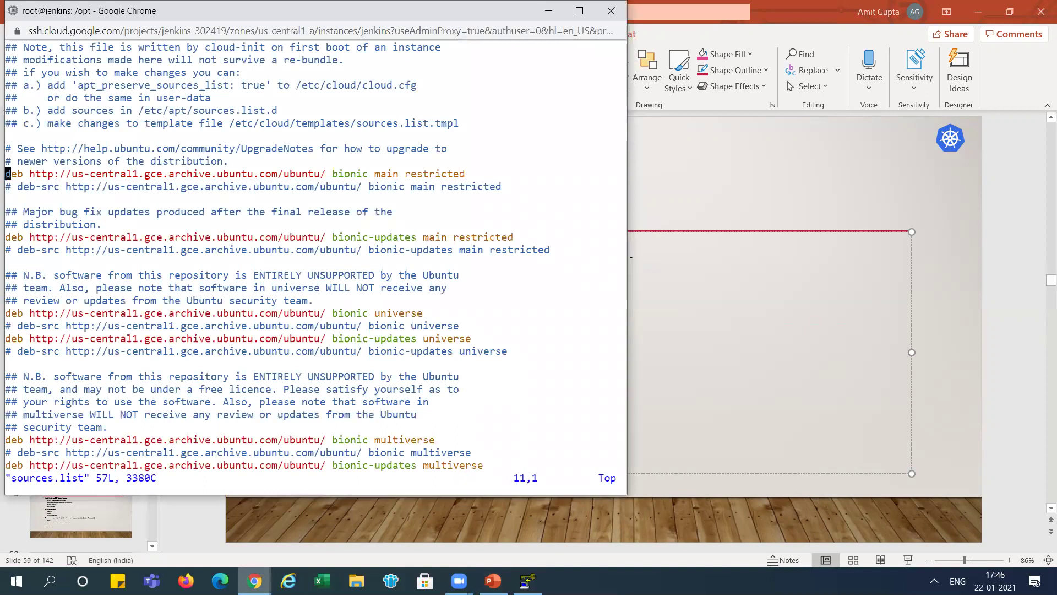
key(Down)
key(Down)
key(Down)
key(Down)
key(Down)
key(Down)
key(Down)
key(Down)
key(Down)
key(Down)
key(Down)
key(Down)
key(Down)
key(Down)
key(Down)
key(Down)
key(Down)
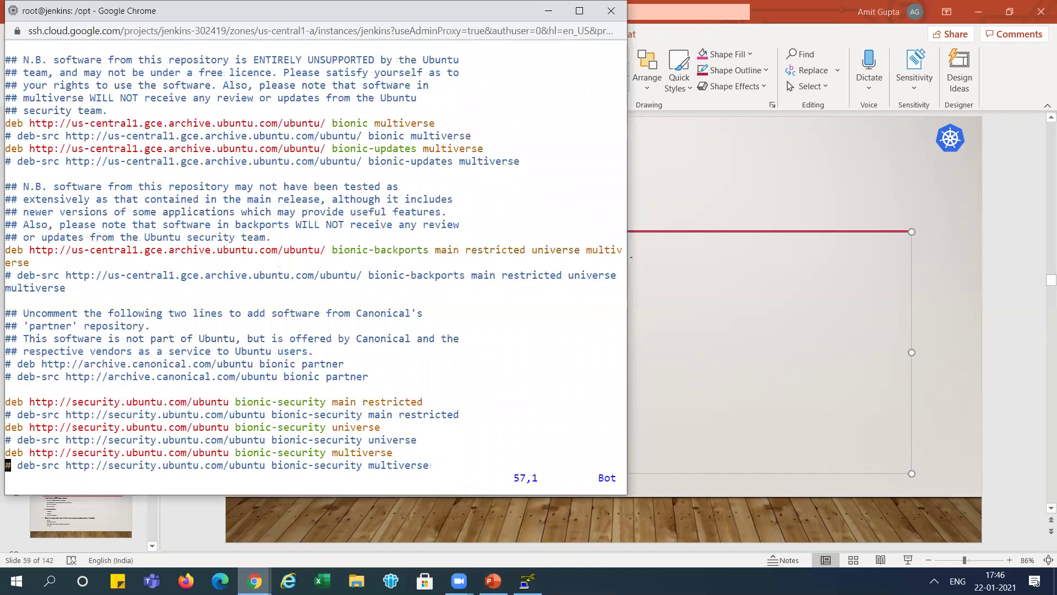
key(dollar)
key(i)
key(Right)
key(Return)
key(alt+Tab)
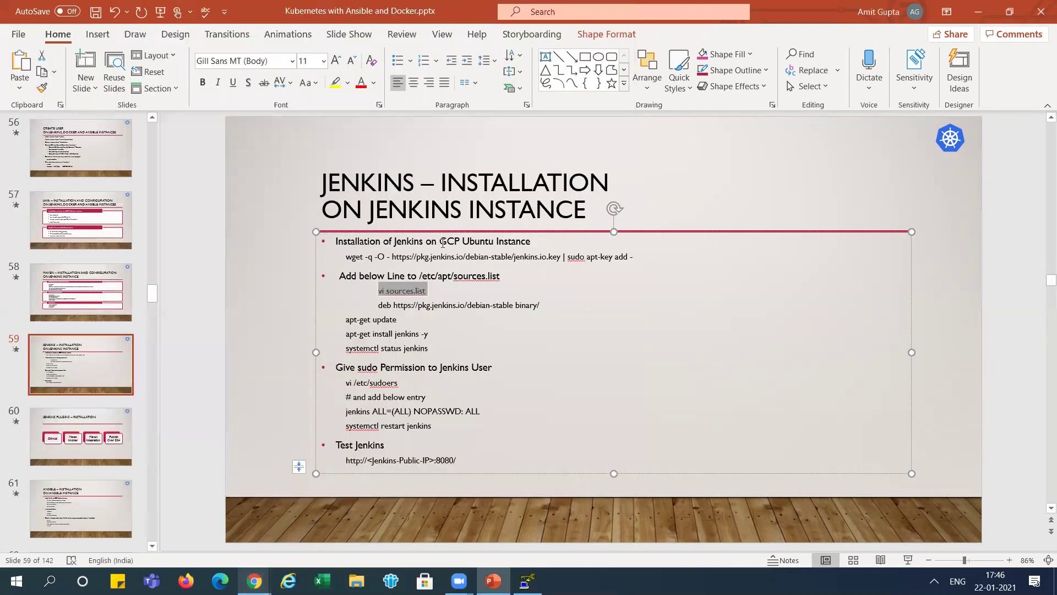
drag(378, 306, 539, 302)
key(ctrl+c)
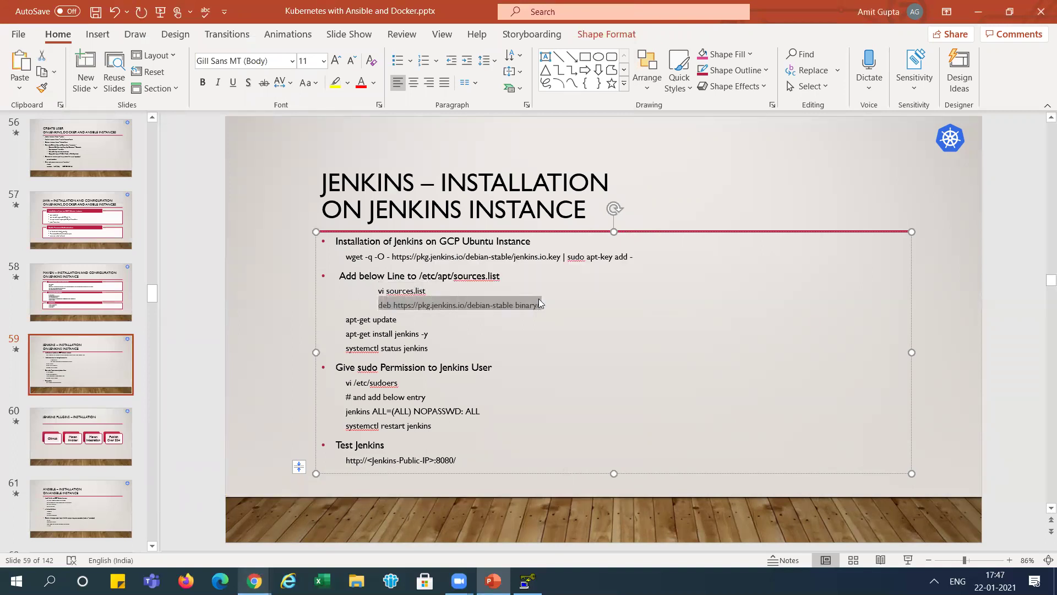
key(alt+Tab)
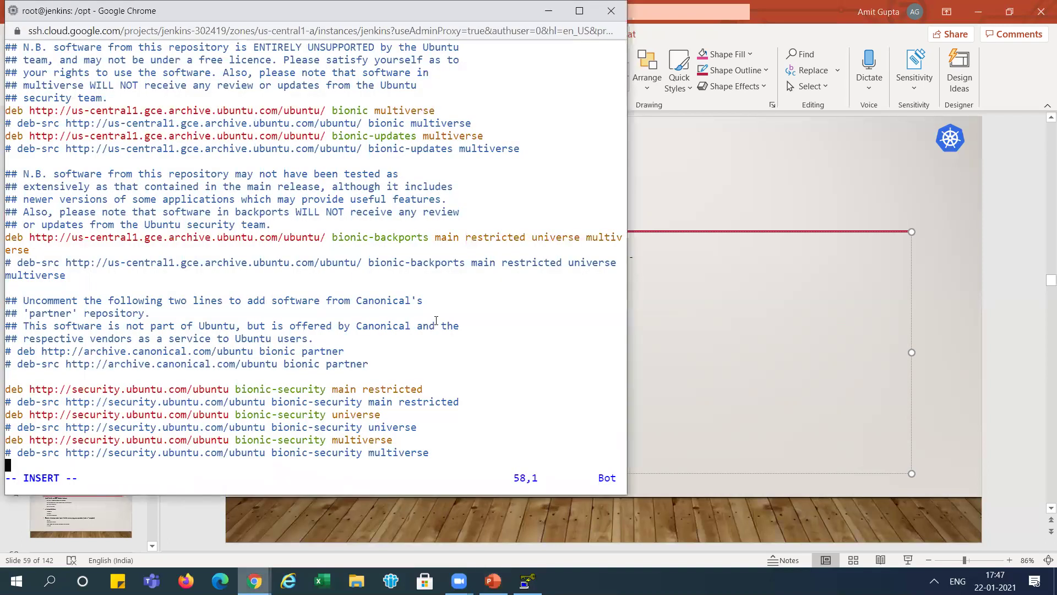
key(ctrl+v)
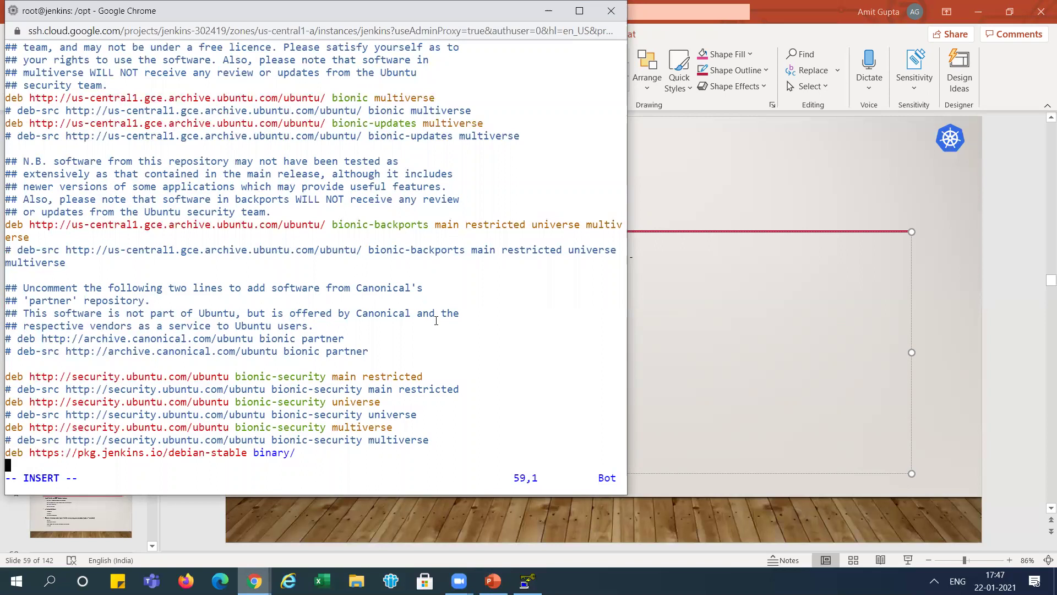
key(BackSpace)
key(Escape)
text(:wq!)
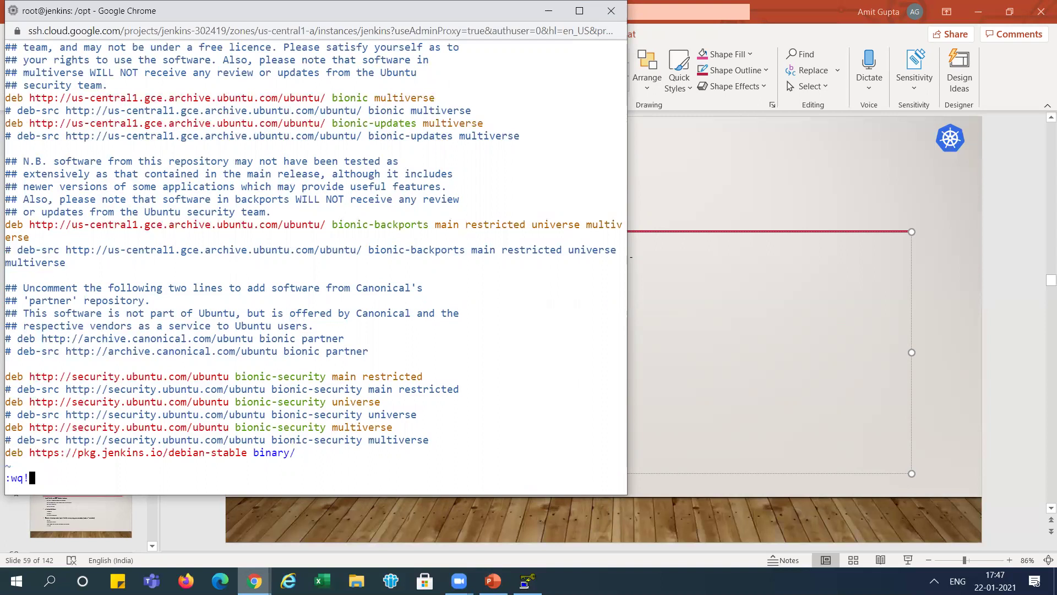
key(Return)
- Refresh the package lists with apt-get update
key(alt+Tab)
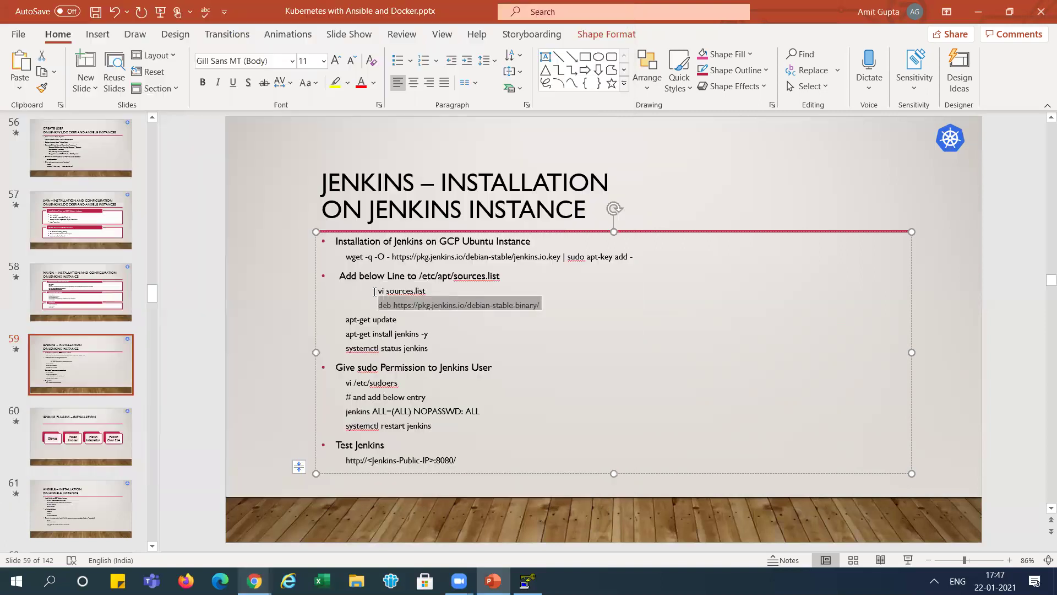
drag(346, 319, 398, 321)
key(ctrl+c)
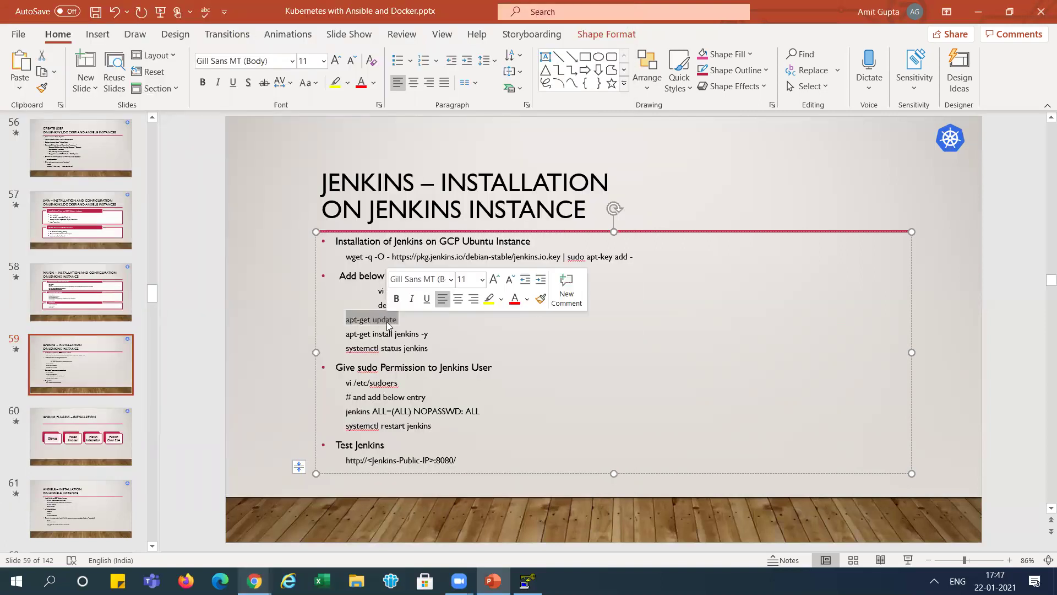
key(alt+Tab)
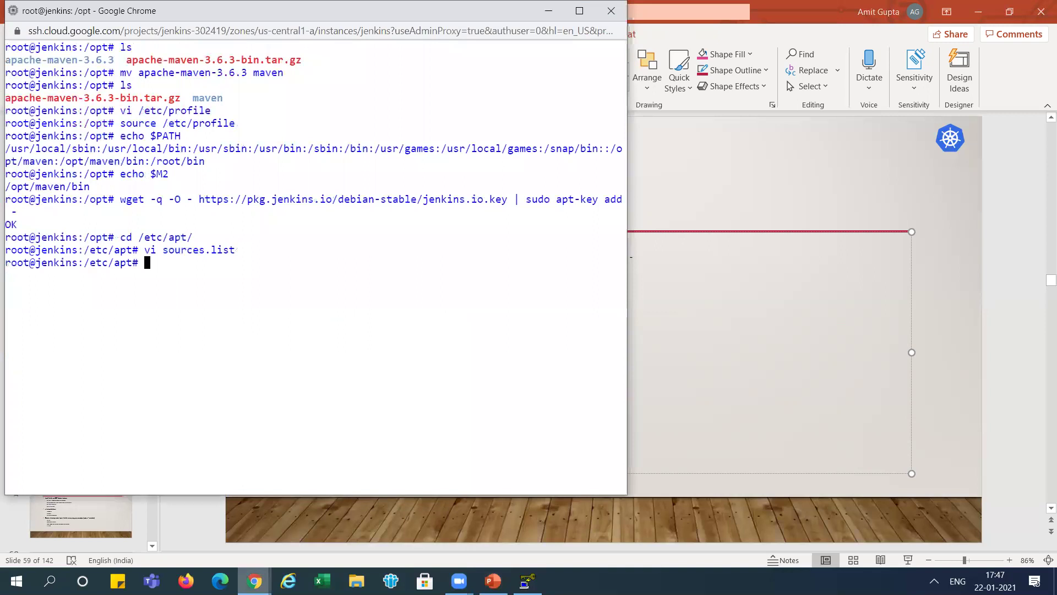
key(ctrl+v)
key(Return)
- Install Jenkins with apt-get install jenkins -y
key(alt+Tab)
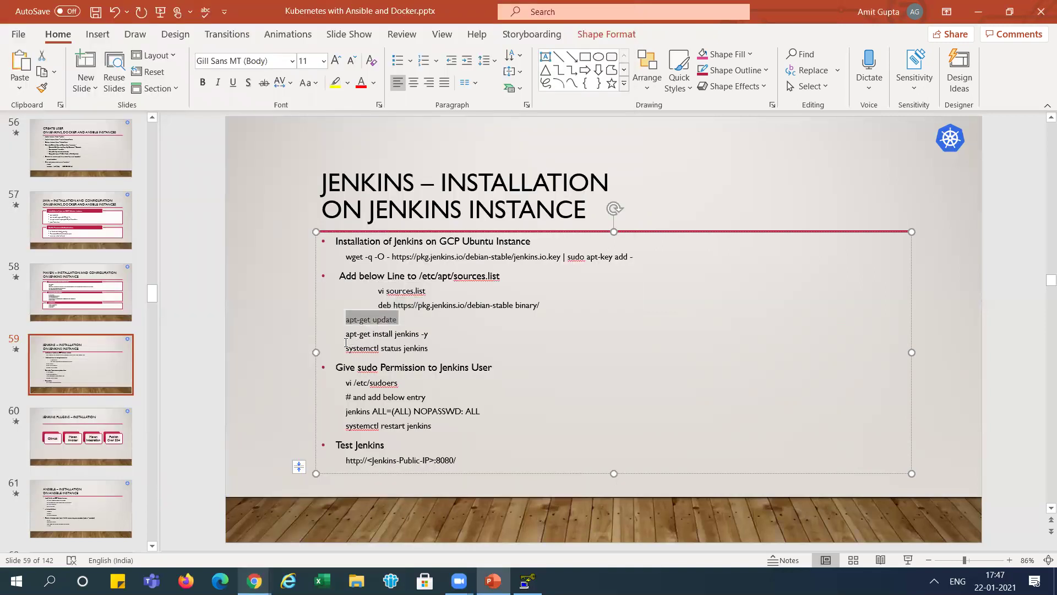
drag(346, 334, 432, 330)
key(ctrl+c)
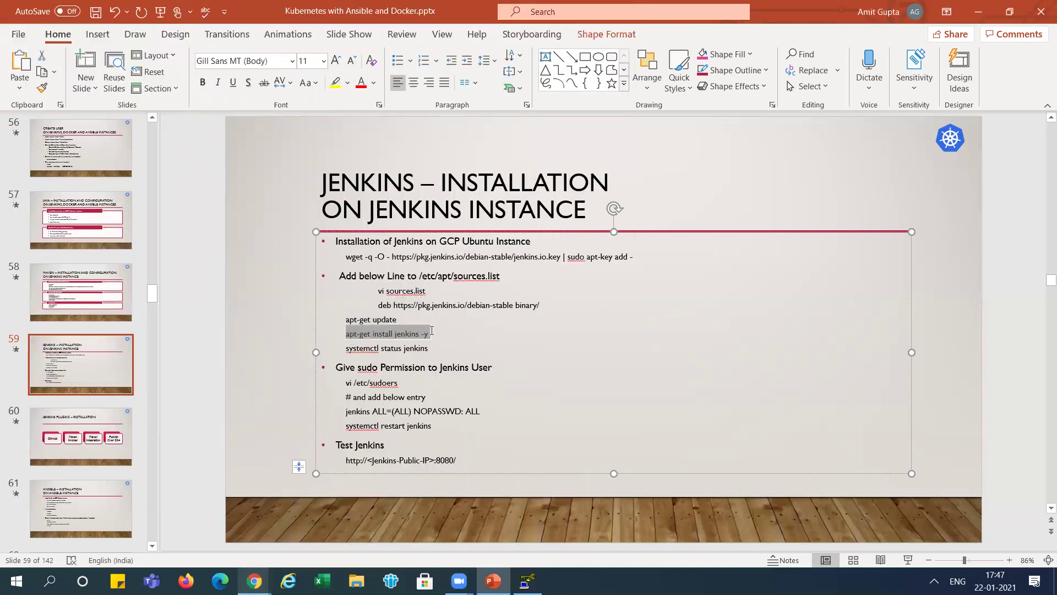
key(alt+Tab)
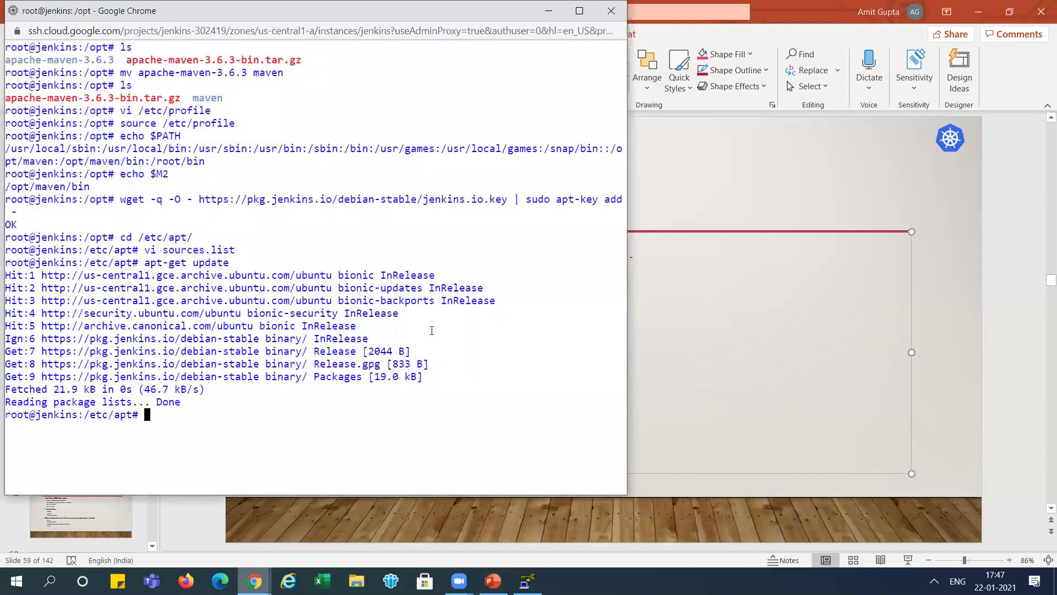
key(ctrl+v)
key(Return)
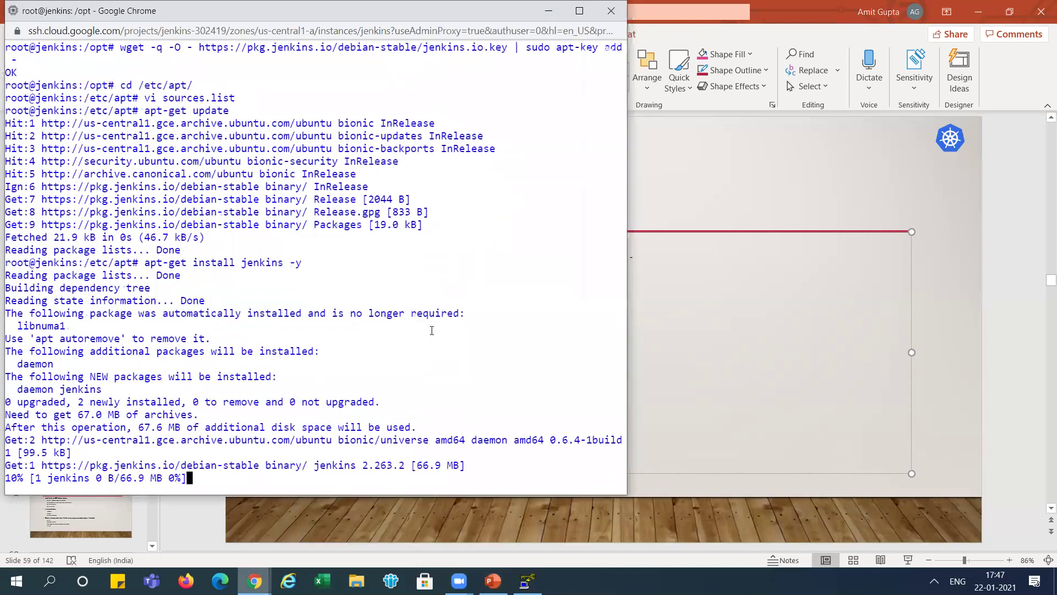
- Change to / and check that systemctl status jenkins reports the service active
key(alt+Tab)
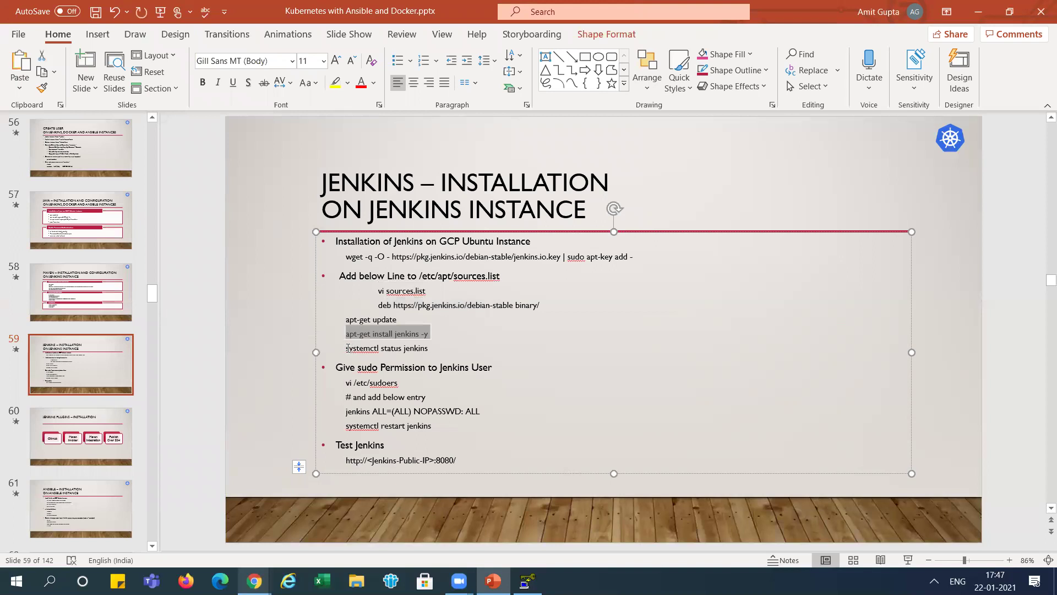
click(346, 347)
drag(373, 347, 432, 353)
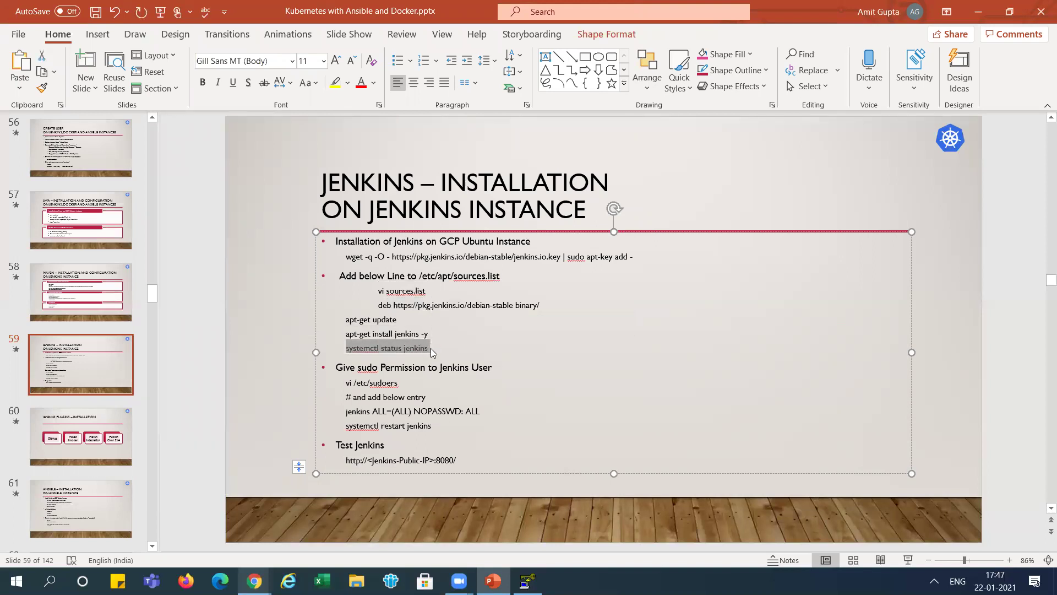
key(alt+Tab)
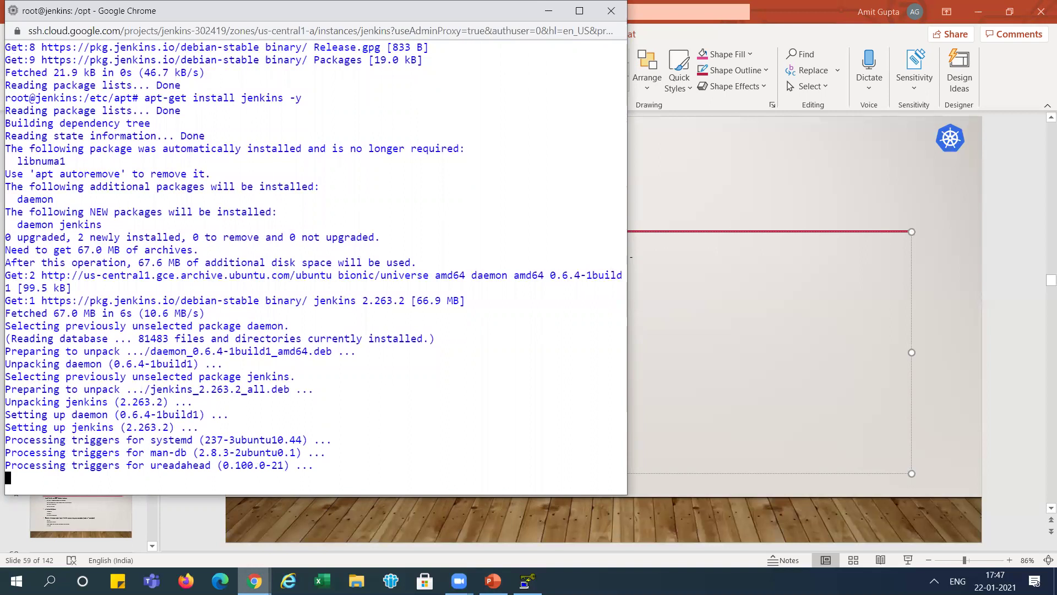
text(cd /)
key(Return)
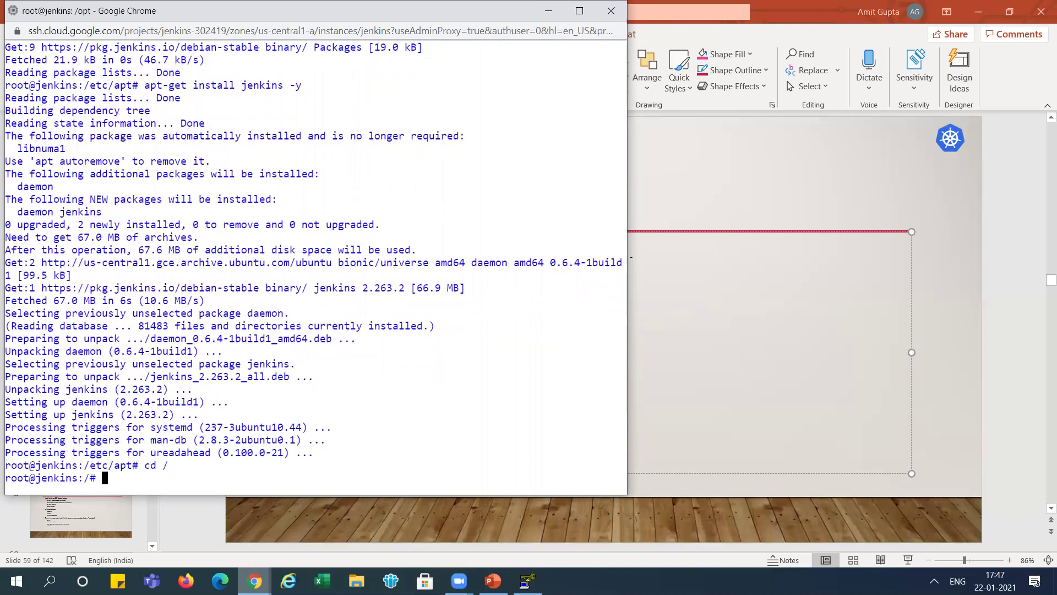
text(systemctl status jenkins)
key(Return)
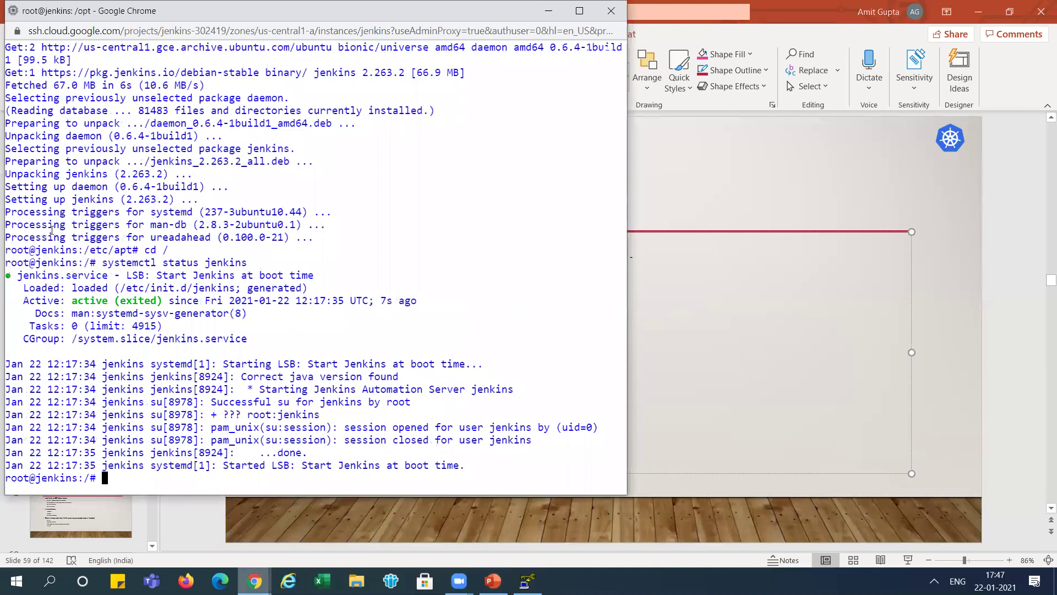
key(alt+Tab)
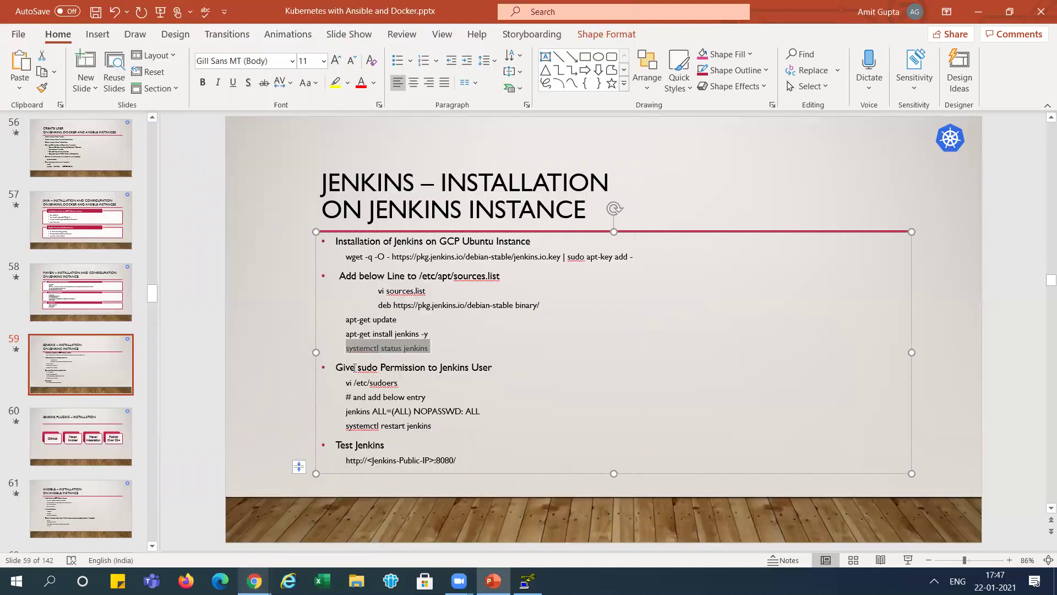
drag(346, 382, 397, 386)
key(ctrl+c)
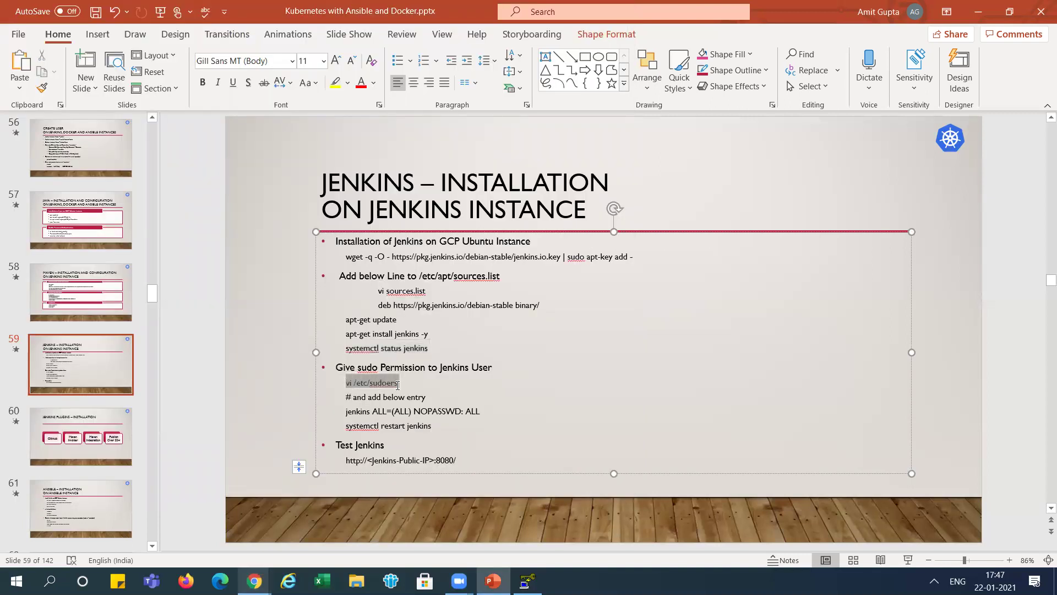
- Open /etc/sudoers in vi and copy the jenkins sudo entry from the slide
key(alt+Tab)
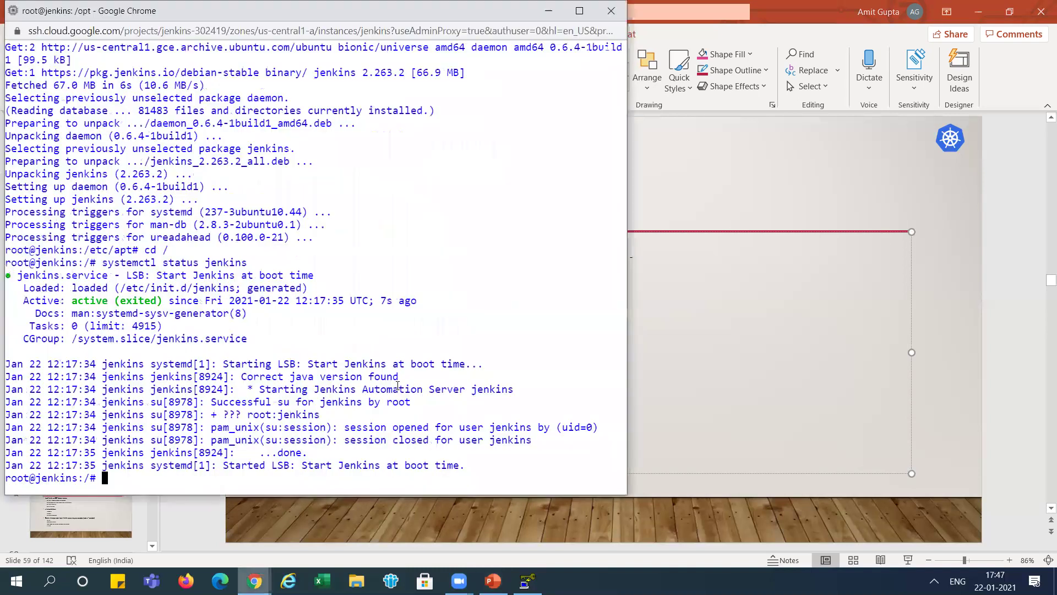
key(ctrl+v)
key(Return)
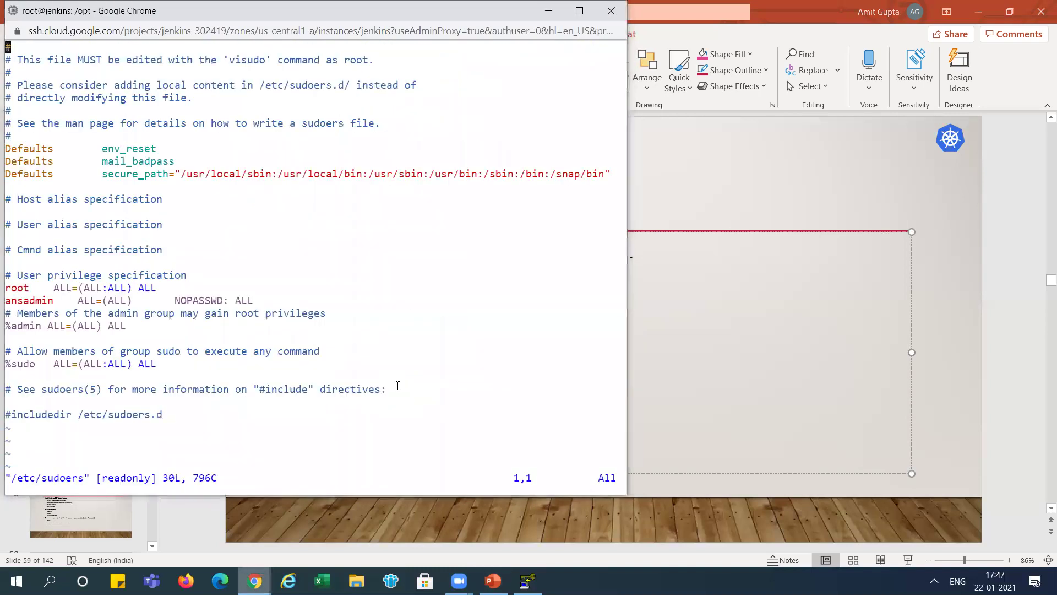
key(alt+Tab)
drag(346, 411, 476, 408)
key(alt+Tab)
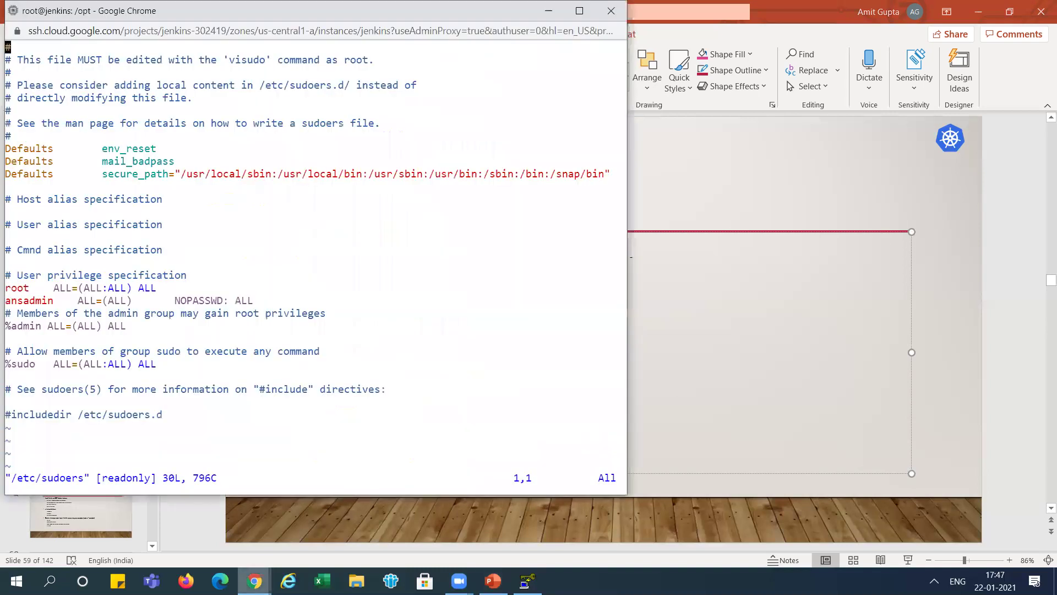
- Insert 'jenkins ALL=(ALL) NOPASSWD: ALL' below the ansadmin line and save with :wq!
key(Down)
key(Down)
key(Down)
key(Down)
key(Down)
key(Down)
key(Down)
key(Down)
key(Down)
key(Down)
key(Down)
key(Down)
key(Down)
key(Down)
key(Down)
key(Down)
key(Down)
key(Down)
key(Down)
key(Down)
key(Down)
key(i)
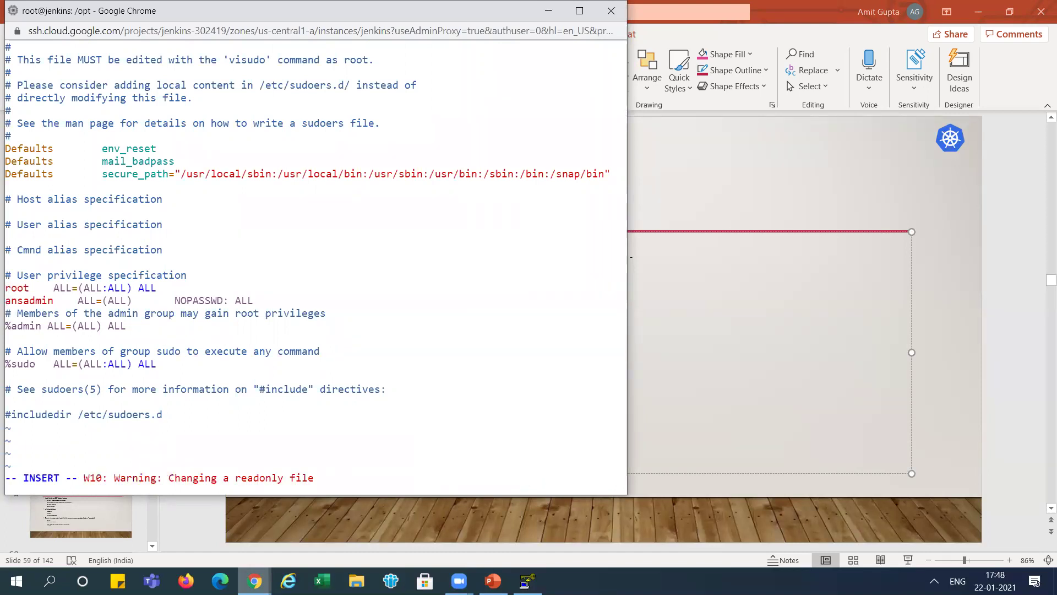
key(Return)
key(Up)
key(Up)
key(Down)
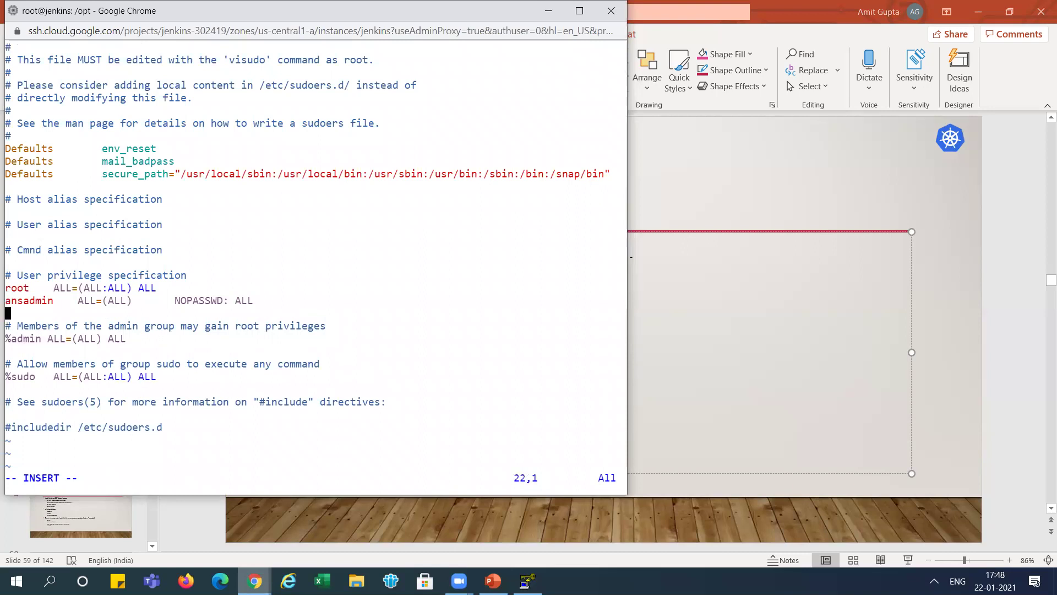
text(jenkins ALL=(ALL) NOPASSWD: ALL)
key(Return)
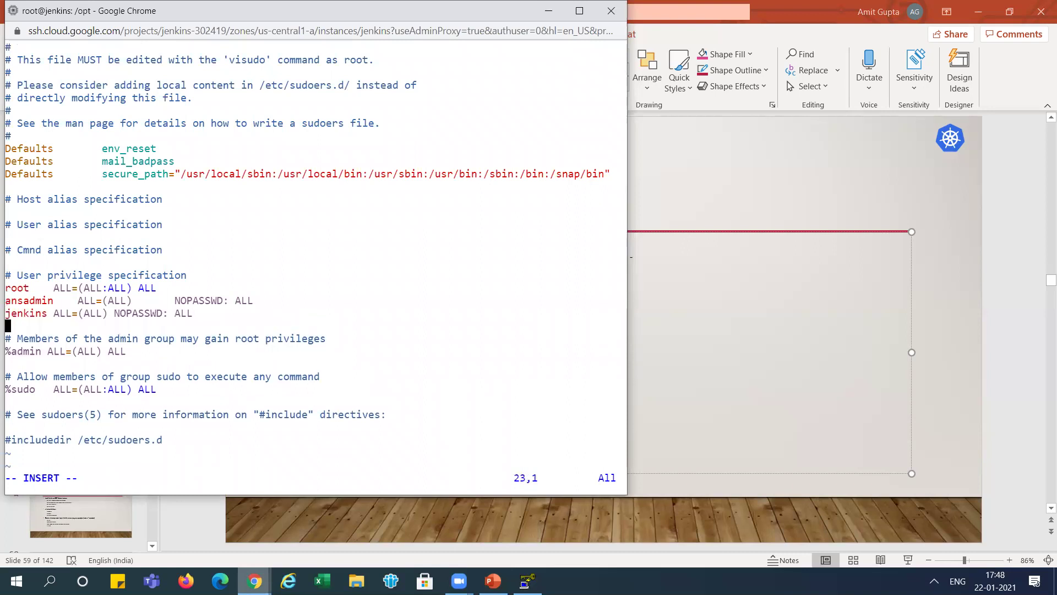
key(Up)
key(Escape)
text(:wq!)
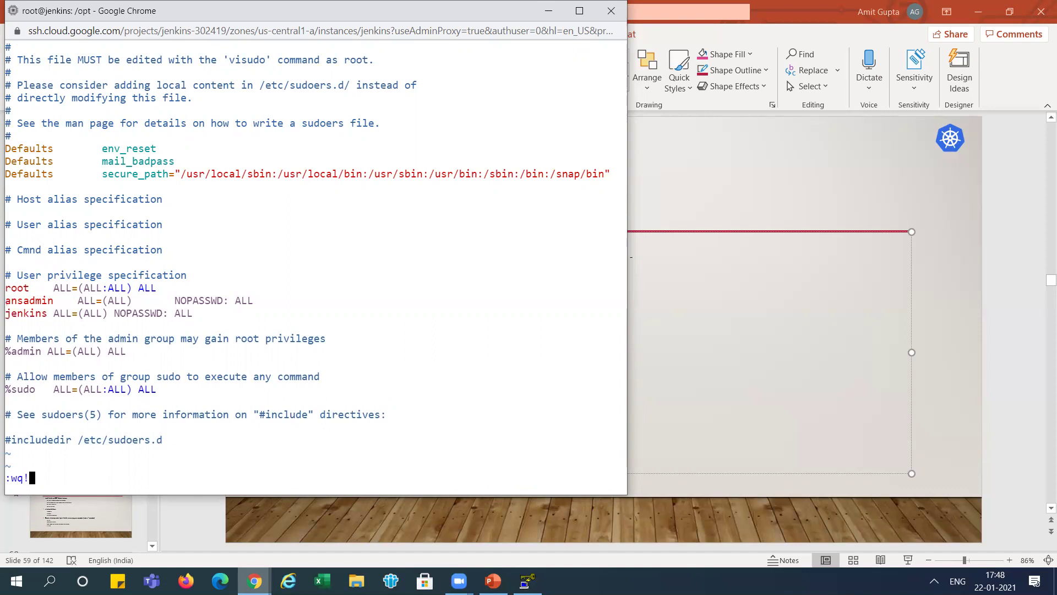
key(Return)
key(alt+Tab)
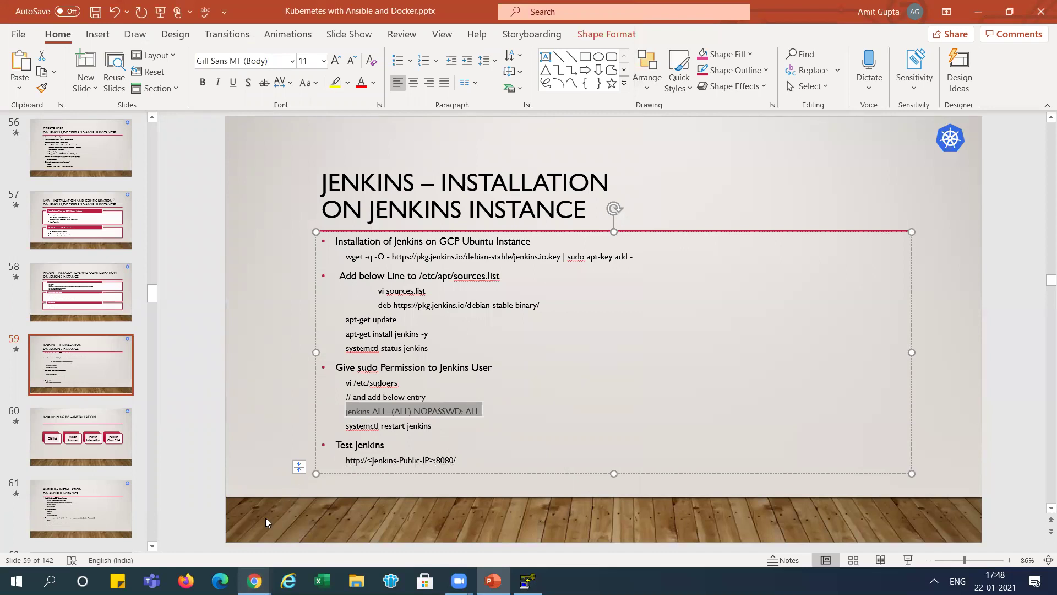
- Load Jenkins in Firefox at the VM's external IP 35.224.66.105 on port 8080
click(186, 581)
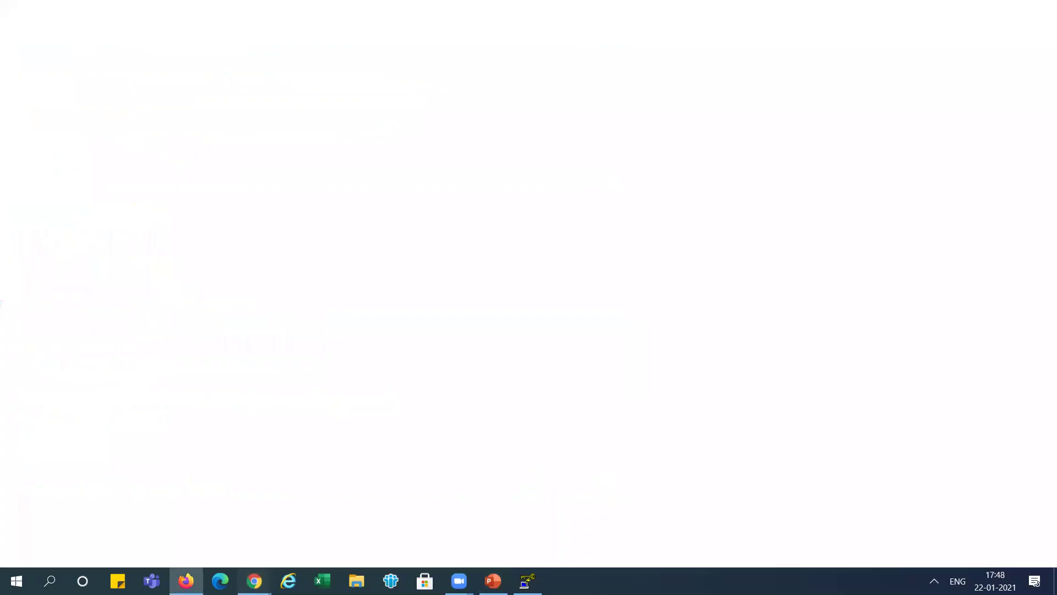
click(255, 581)
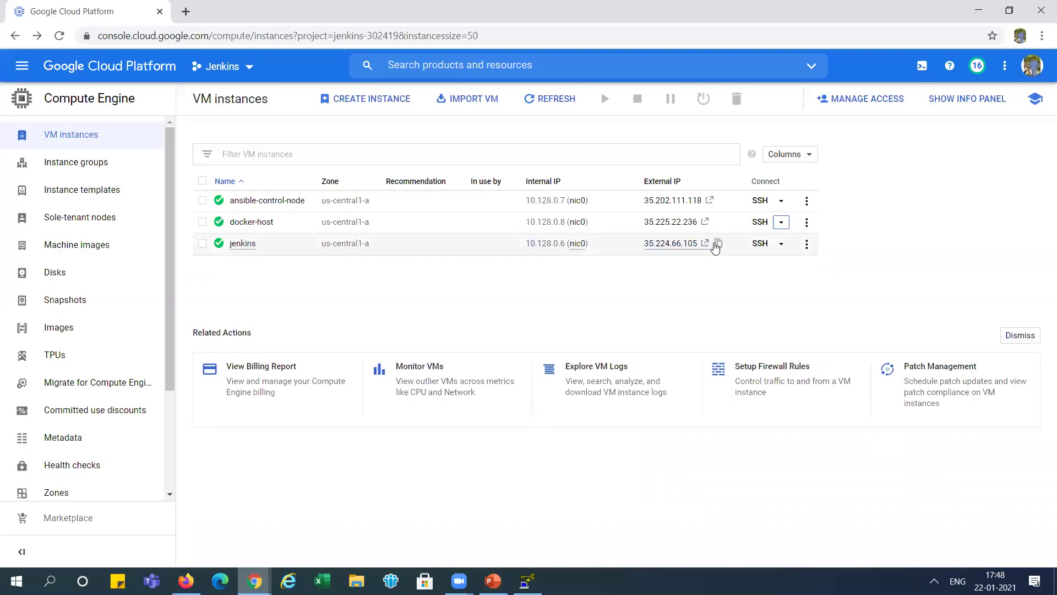
click(719, 243)
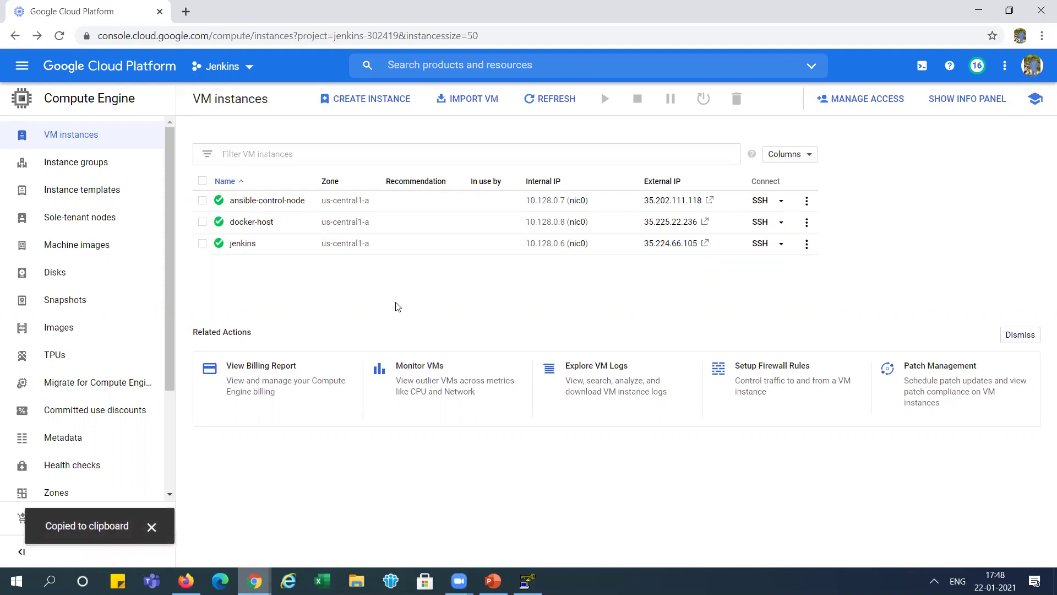
key(alt+Tab)
click(332, 55)
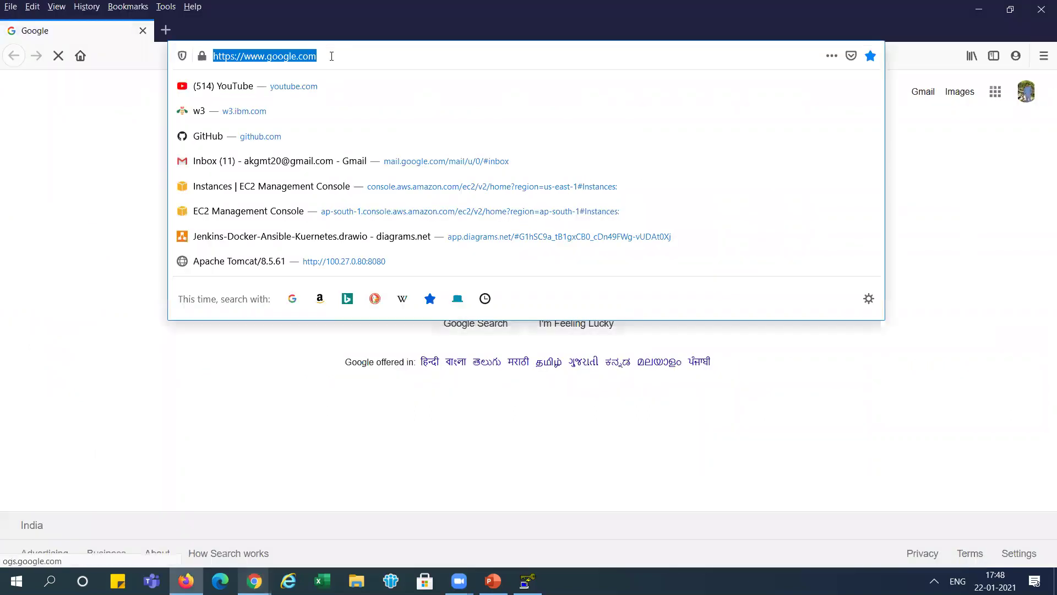
key(ctrl+v)
text(:8080)
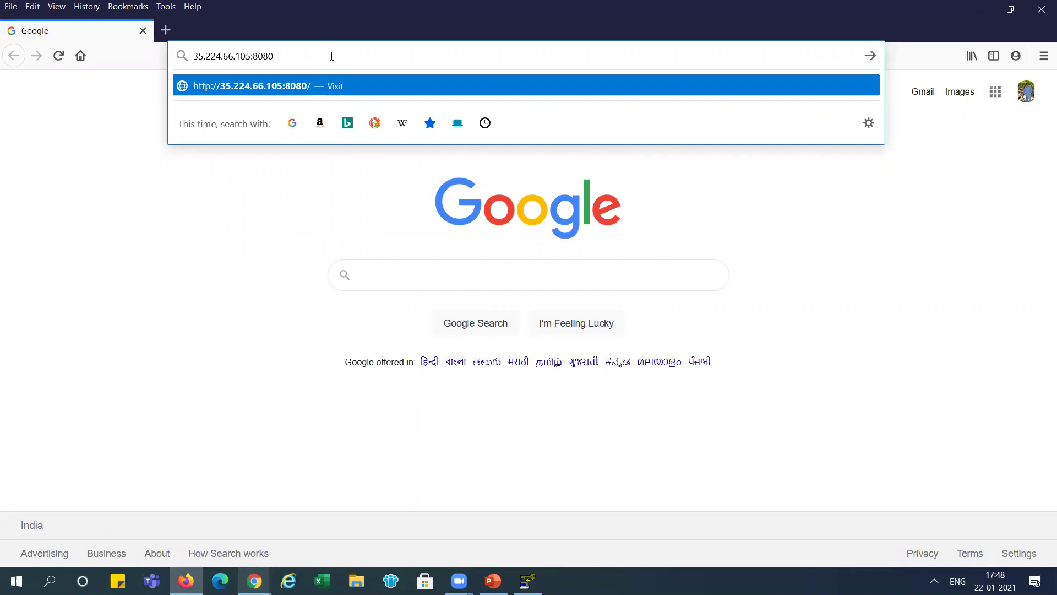
key(Return)
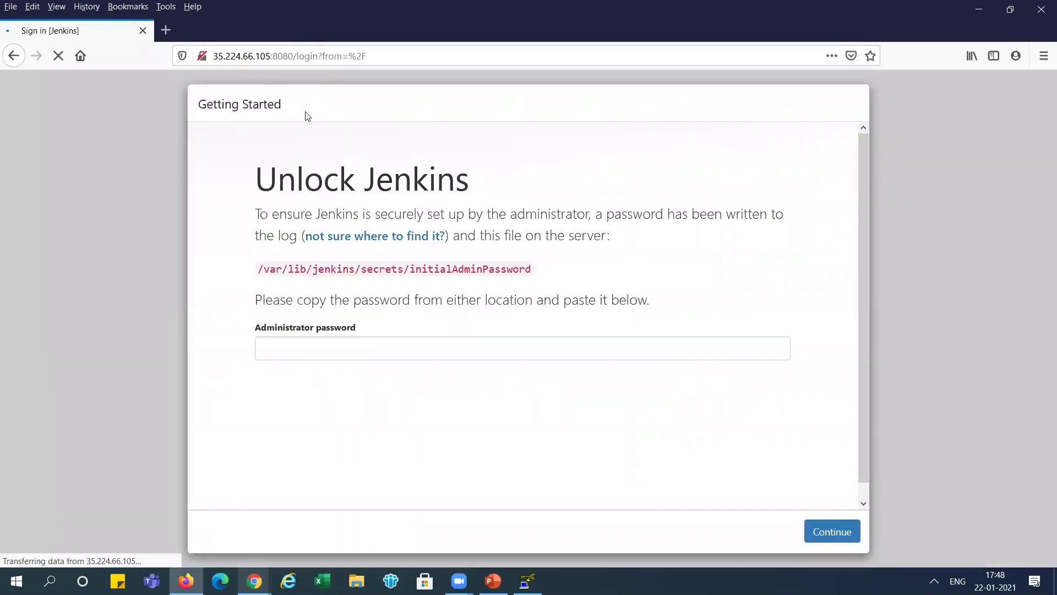
- Print the initial admin password in the terminal by running cat on the initialAdminPassword path
drag(356, 272, 532, 268)
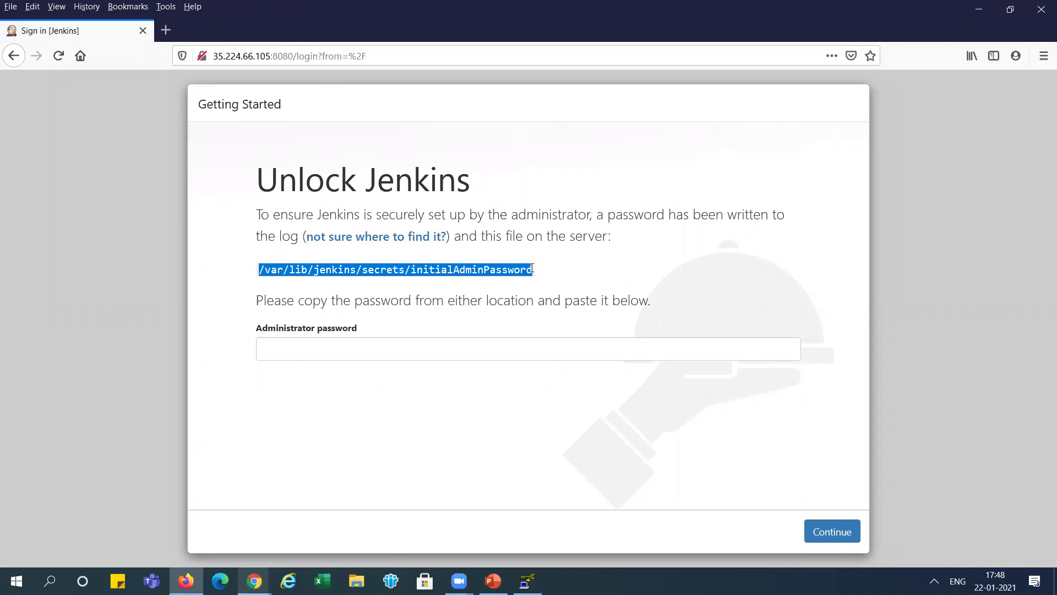
key(alt+Tab)
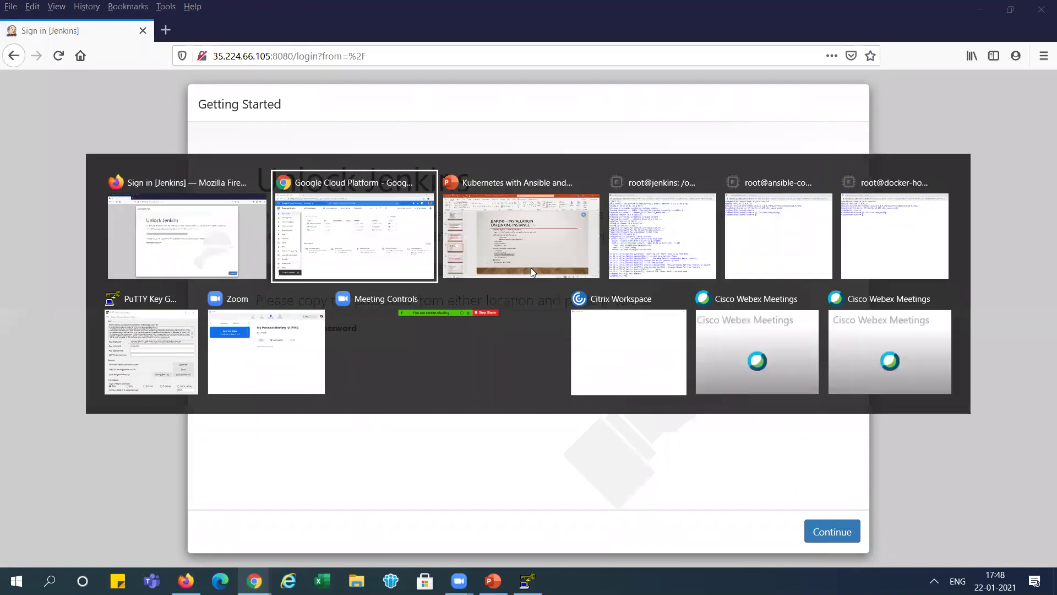
key(alt+Tab)
key(alt+Tab)
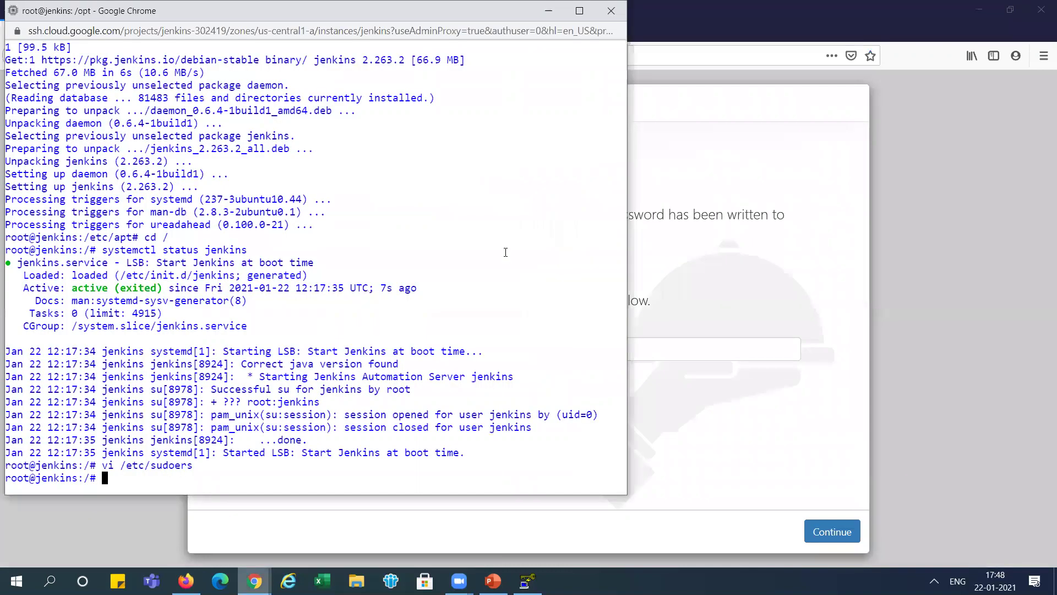
text(clear)
key(Return)
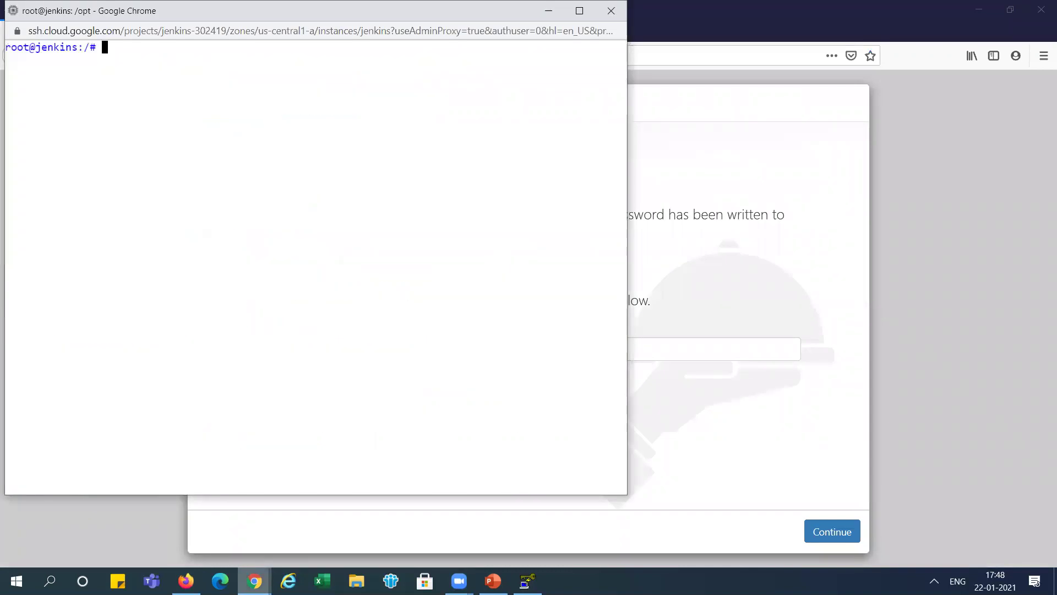
text(cat)
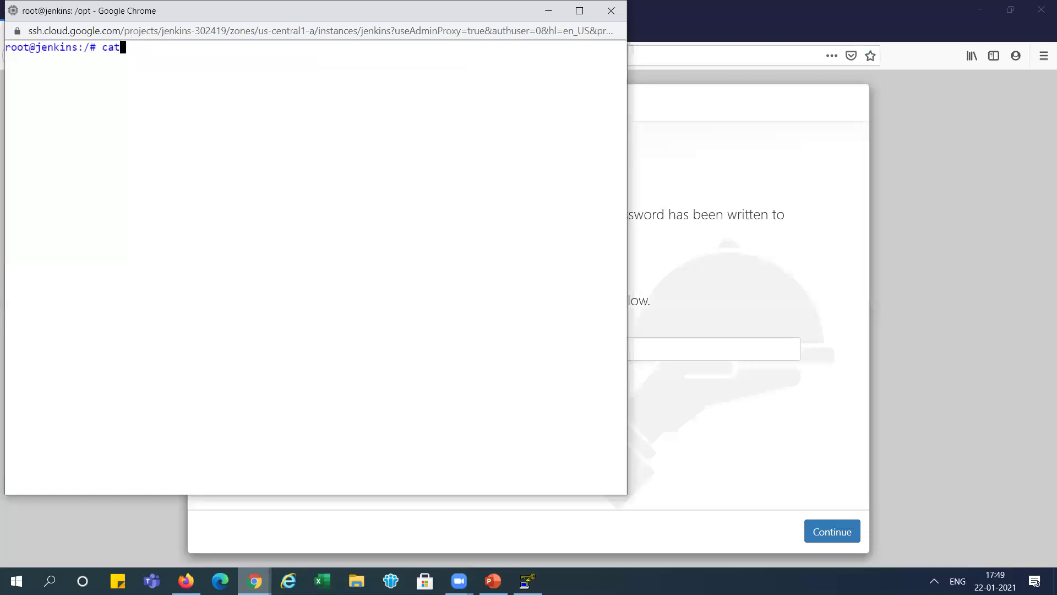
key(ctrl+v)
key(Return)
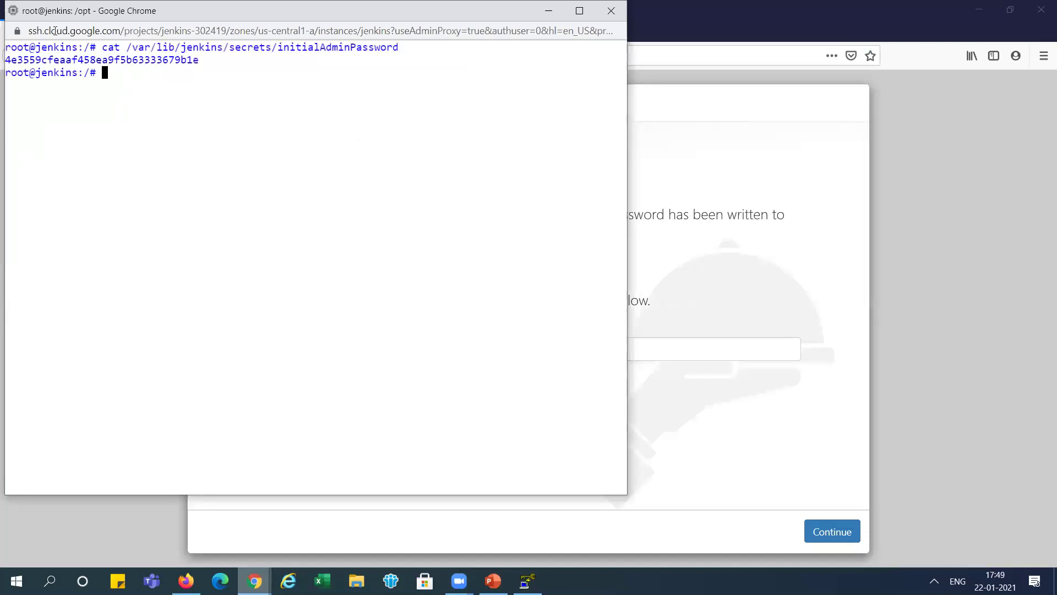
- Paste the password into Administrator password, continue, and decline saving it in Firefox
drag(8, 61, 200, 61)
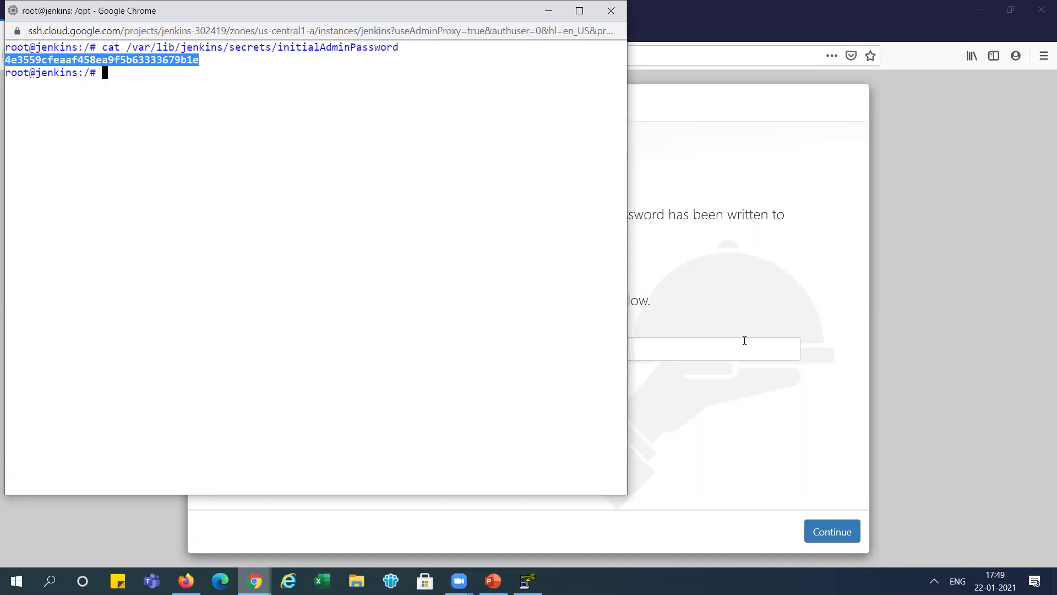
click(744, 340)
key(ctrl+v)
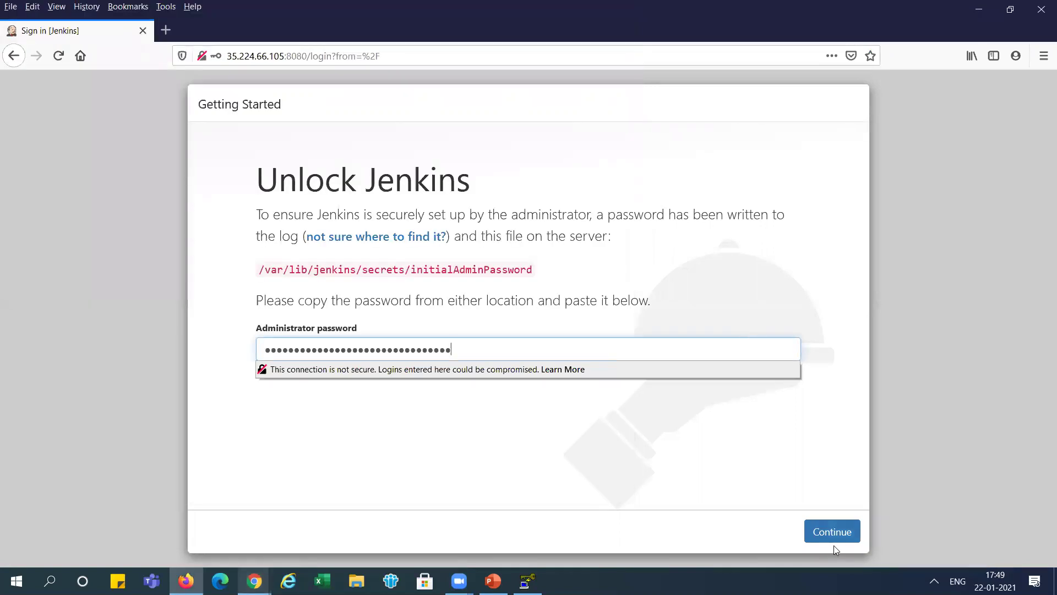
click(835, 532)
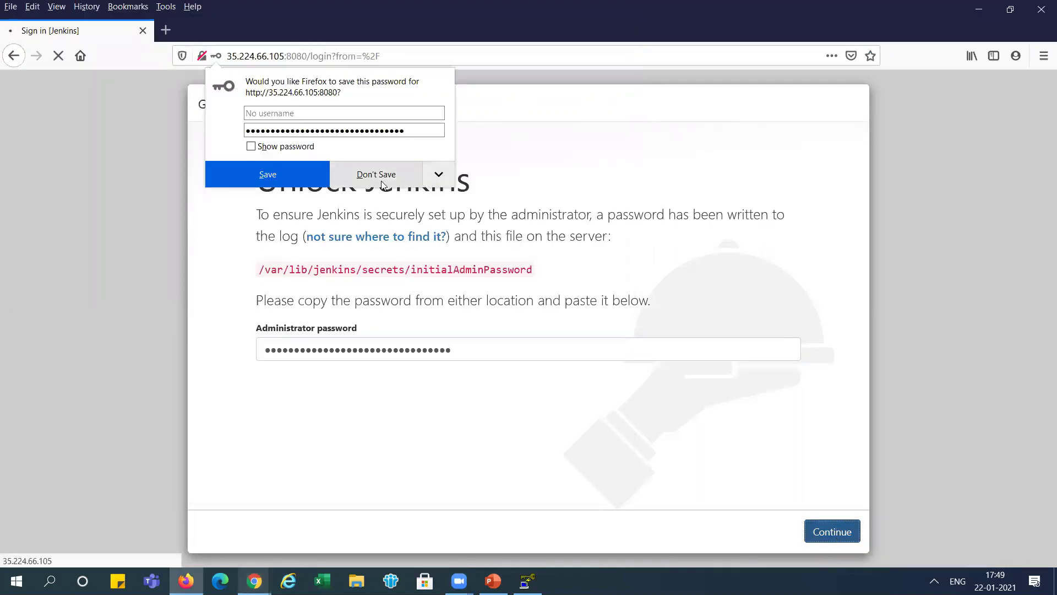
click(379, 181)
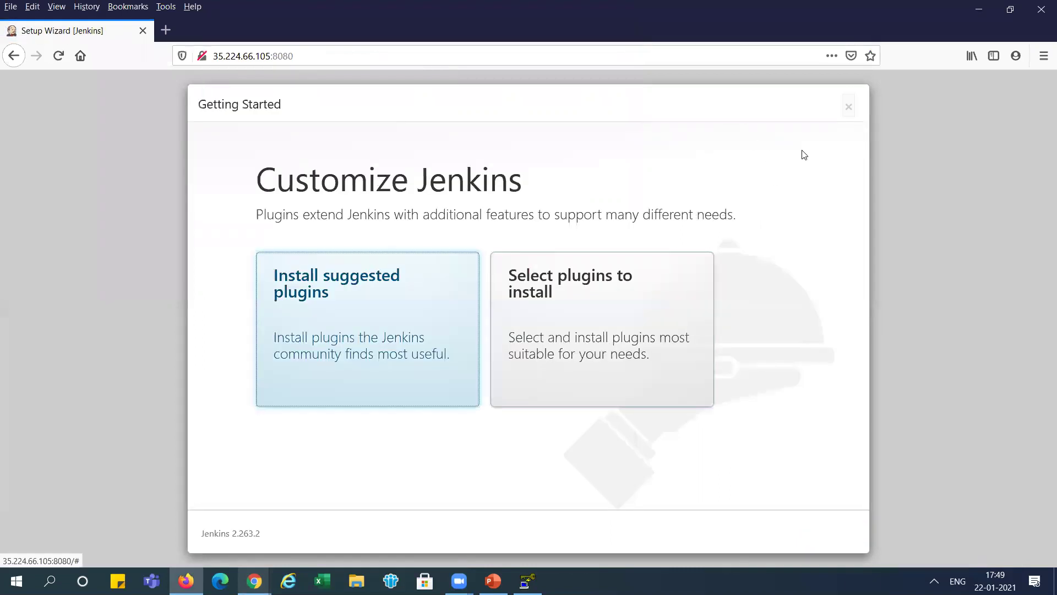
- Skip the plugin setup wizard, start using Jenkins, and open the admin user's Configure page
click(849, 108)
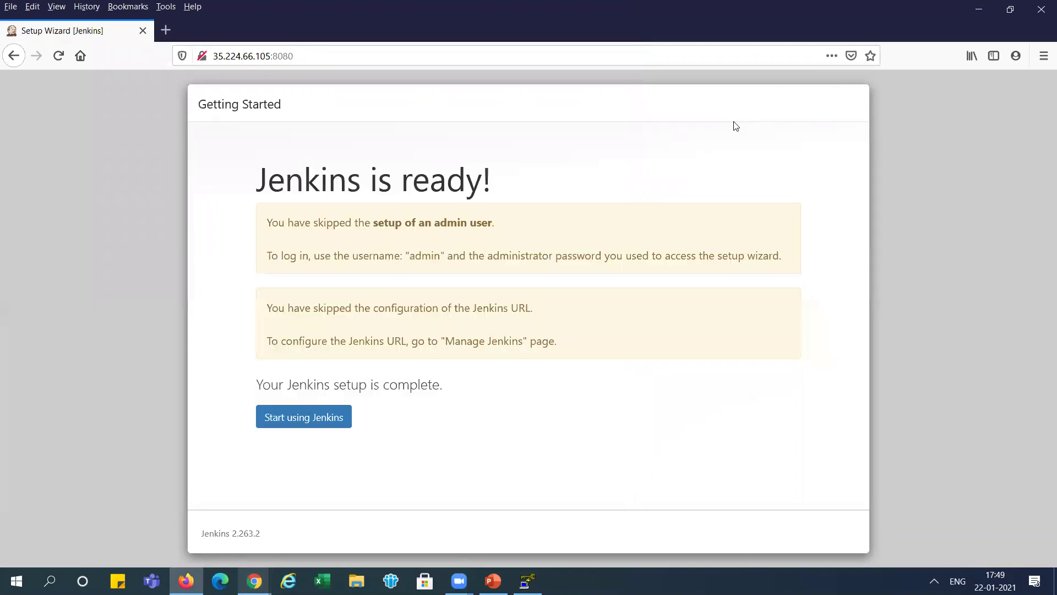
click(298, 423)
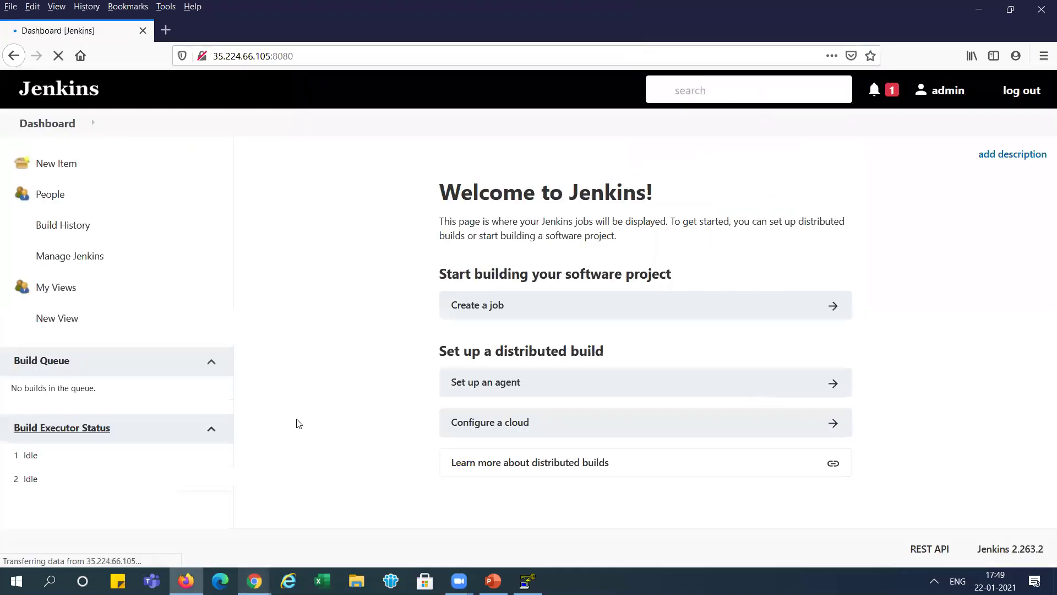
click(968, 98)
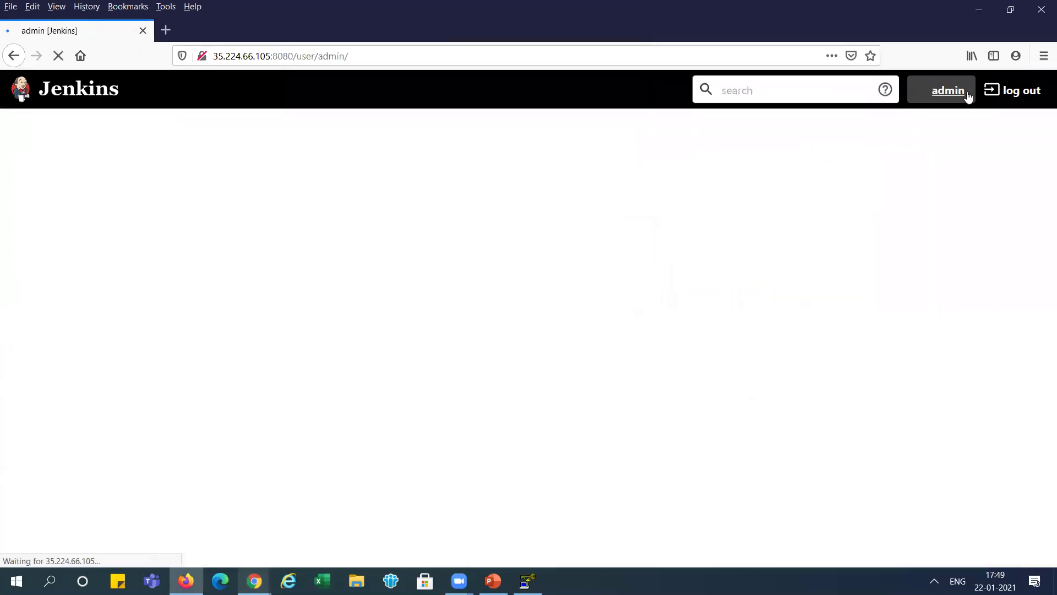
click(86, 258)
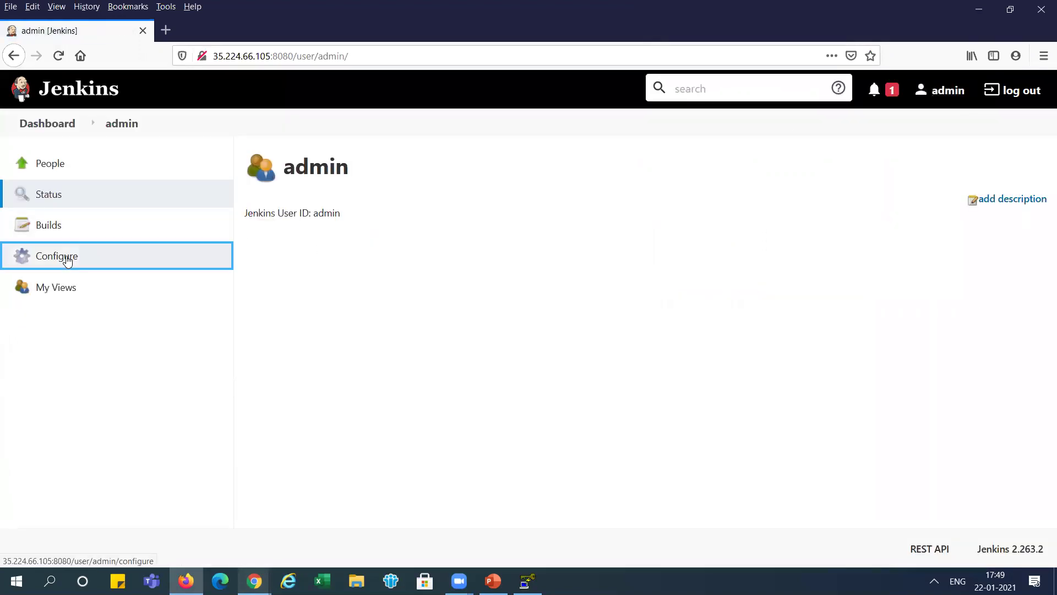
drag(1042, 156, 1041, 307)
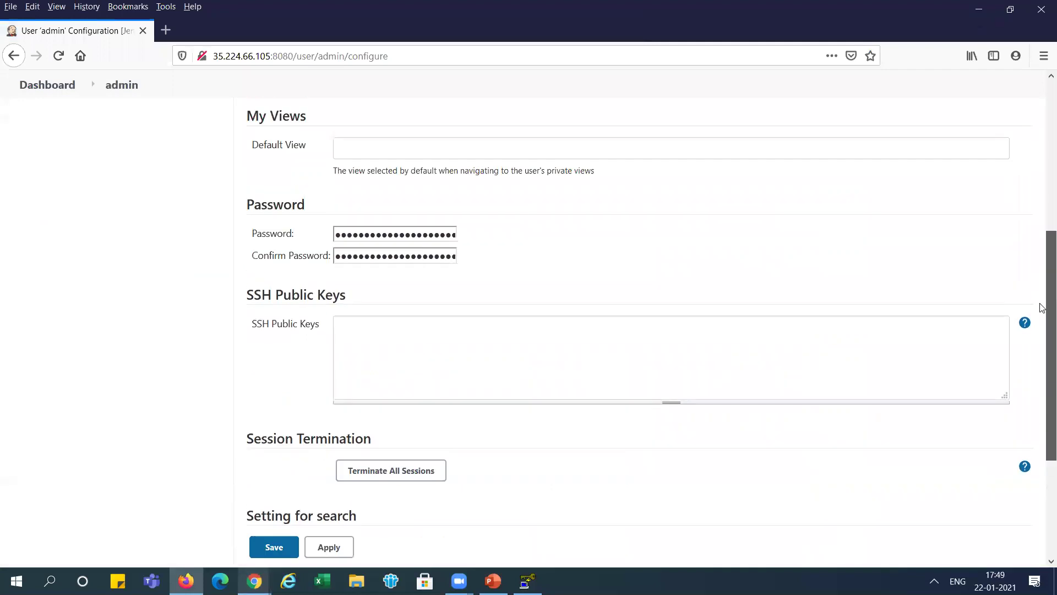
- Replace the admin password with a new one in Password and Confirm Password, then apply and save
click(446, 238)
key(ctrl+a)
text(a)
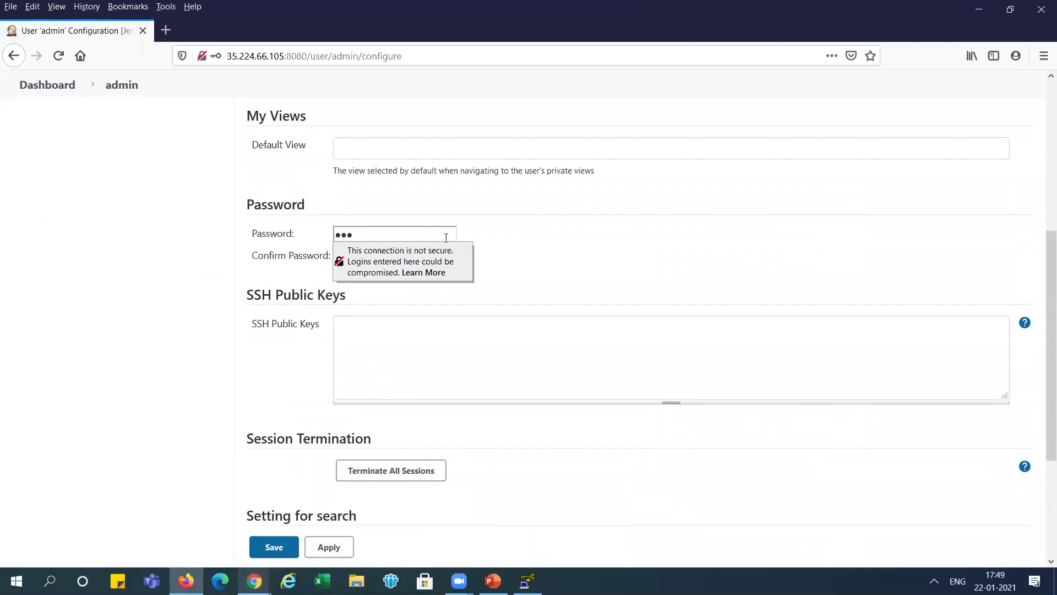
key(Tab)
text(a)
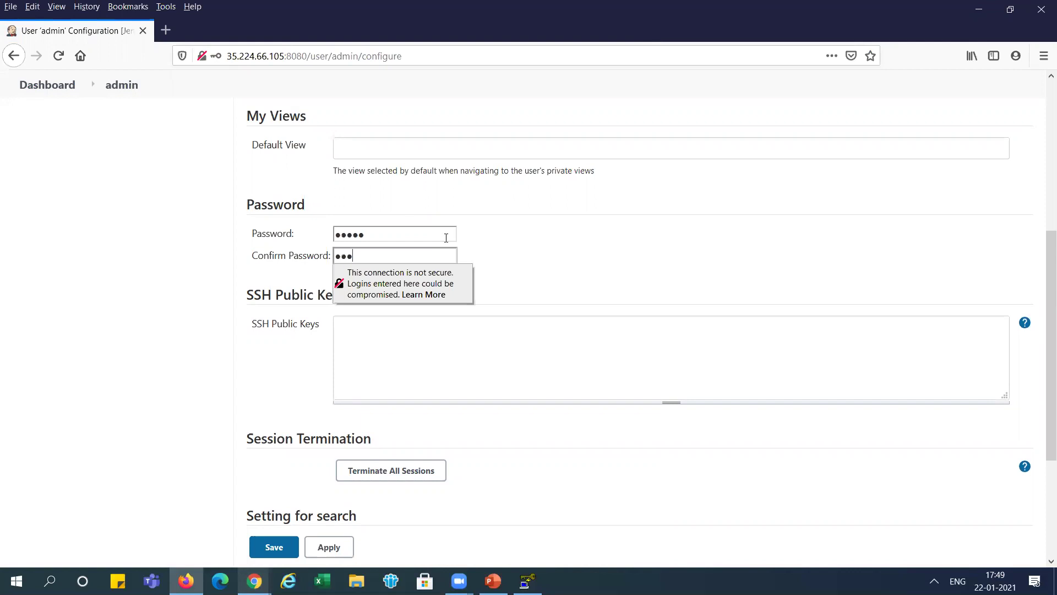
key(Tab)
click(329, 548)
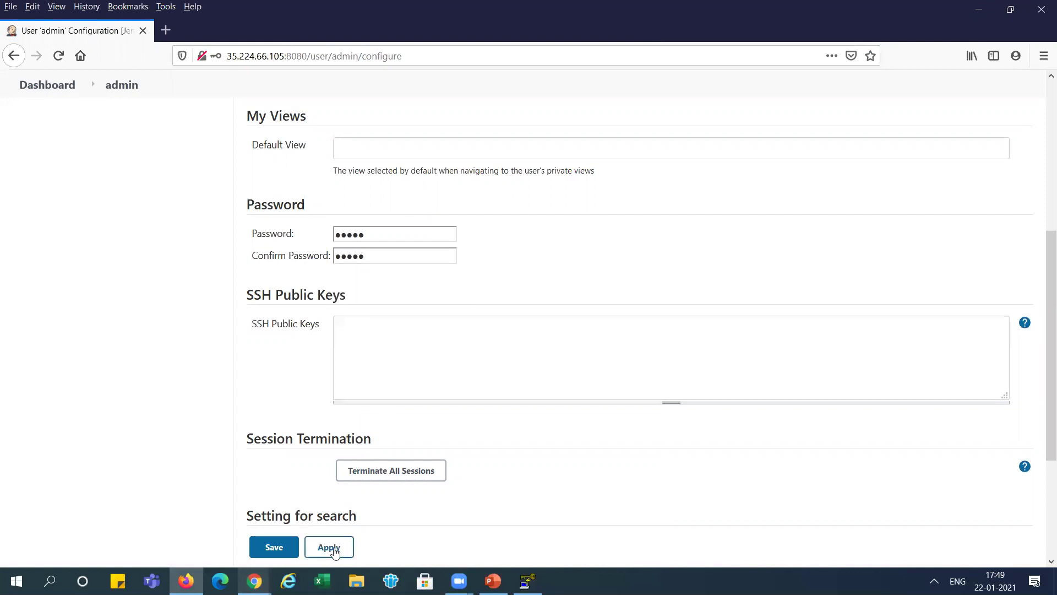
click(275, 548)
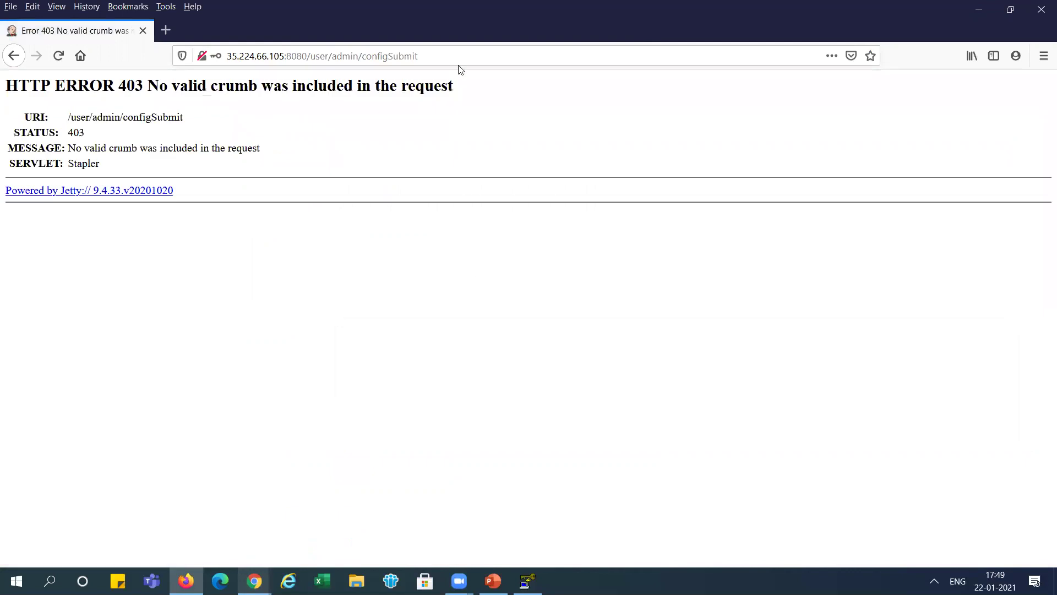
- Trim the address back to the Jenkins root at 35.224.66.105:8080 and load it
click(475, 54)
click(474, 53)
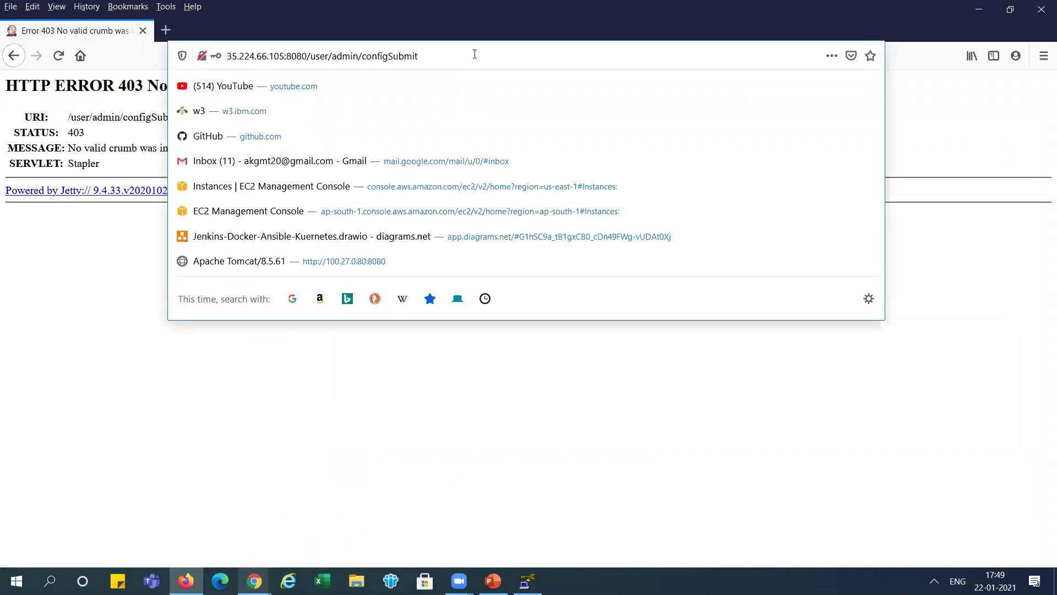
key(BackSpace)
key(BackSpace)
key(BackSpace)
key(BackSpace)
key(BackSpace)
key(BackSpace)
key(BackSpace)
key(BackSpace)
key(BackSpace)
key(BackSpace)
key(BackSpace)
key(BackSpace)
key(BackSpace)
key(BackSpace)
key(BackSpace)
key(BackSpace)
key(BackSpace)
key(BackSpace)
key(BackSpace)
key(BackSpace)
key(BackSpace)
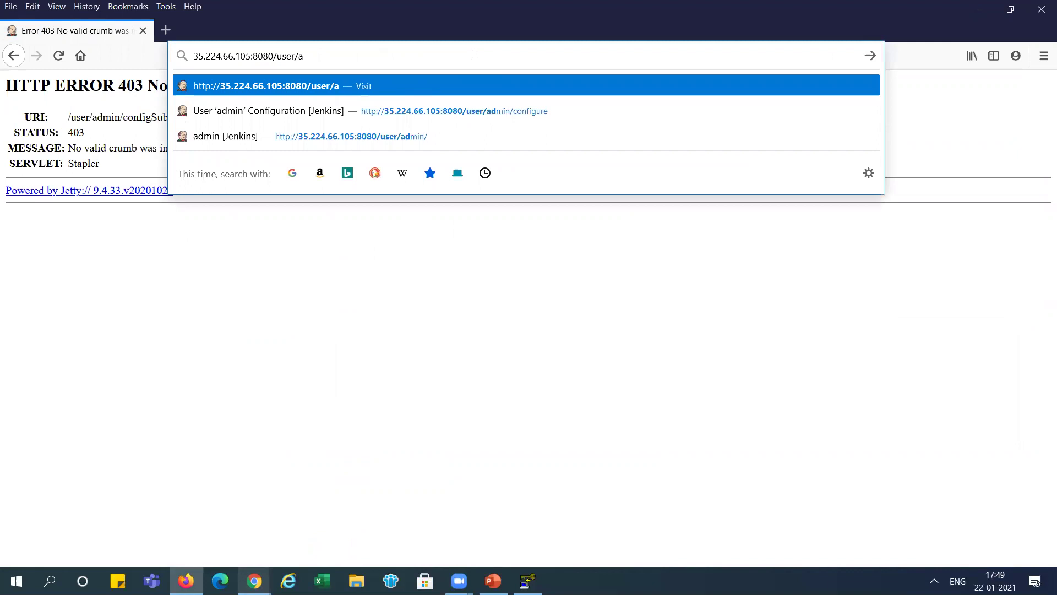
key(Return)
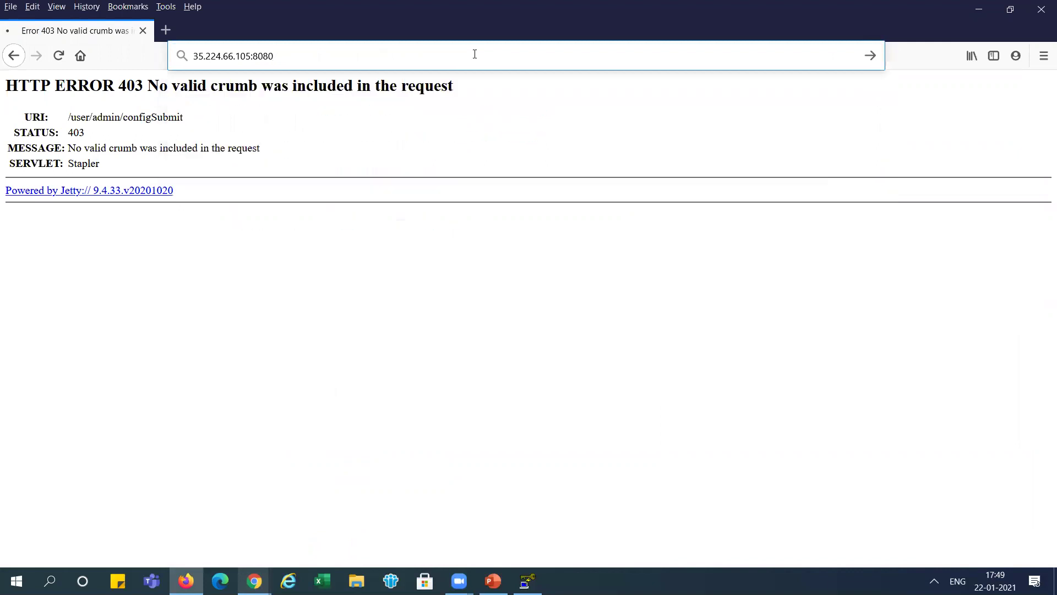
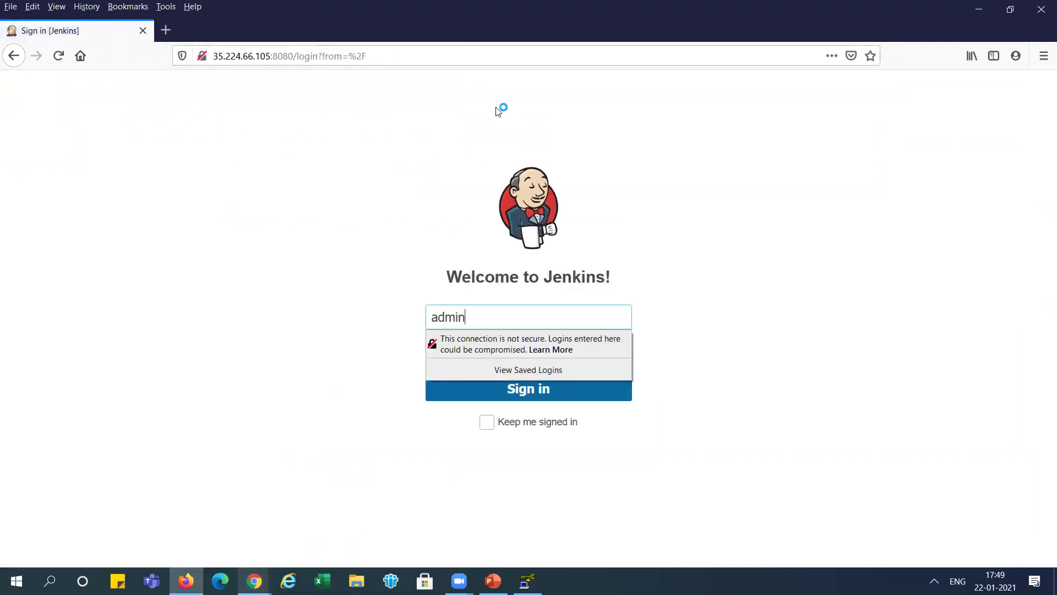
- Sign in as admin with the new password and tell Firefox to never save this login
key(Tab)
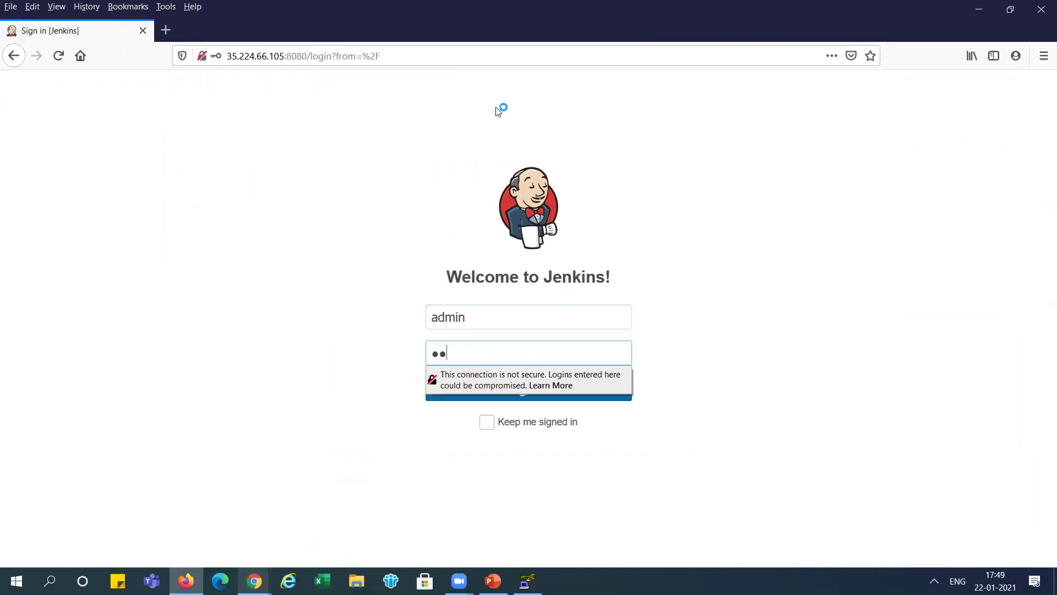
click(498, 110)
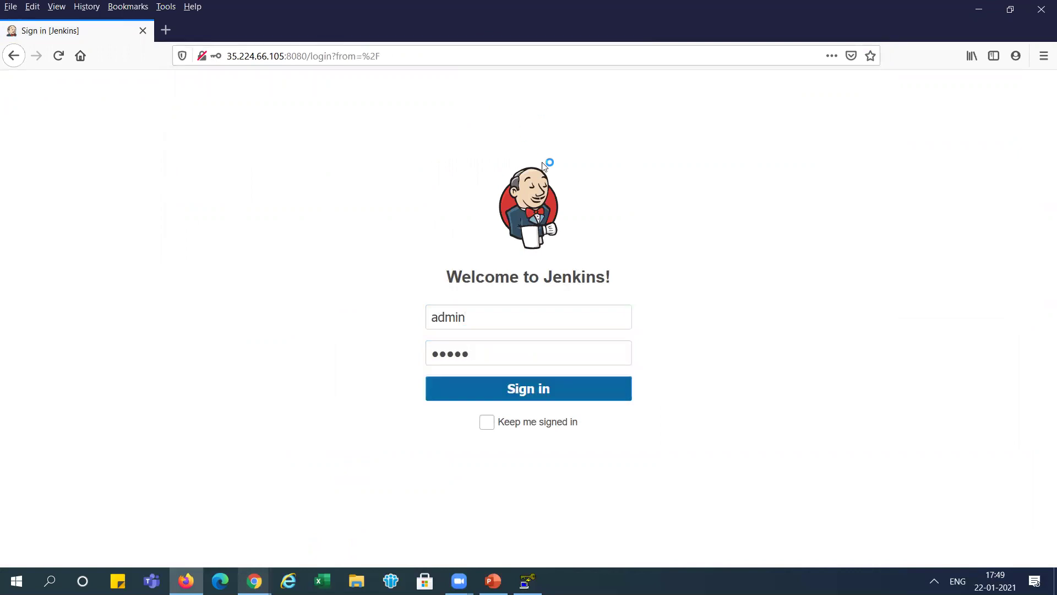
click(523, 390)
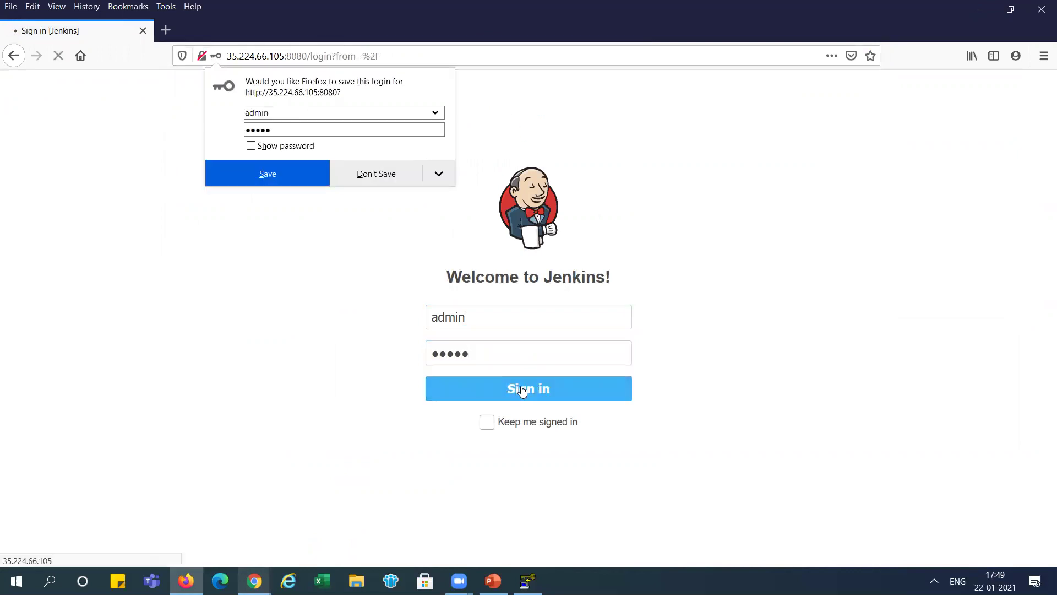
click(436, 176)
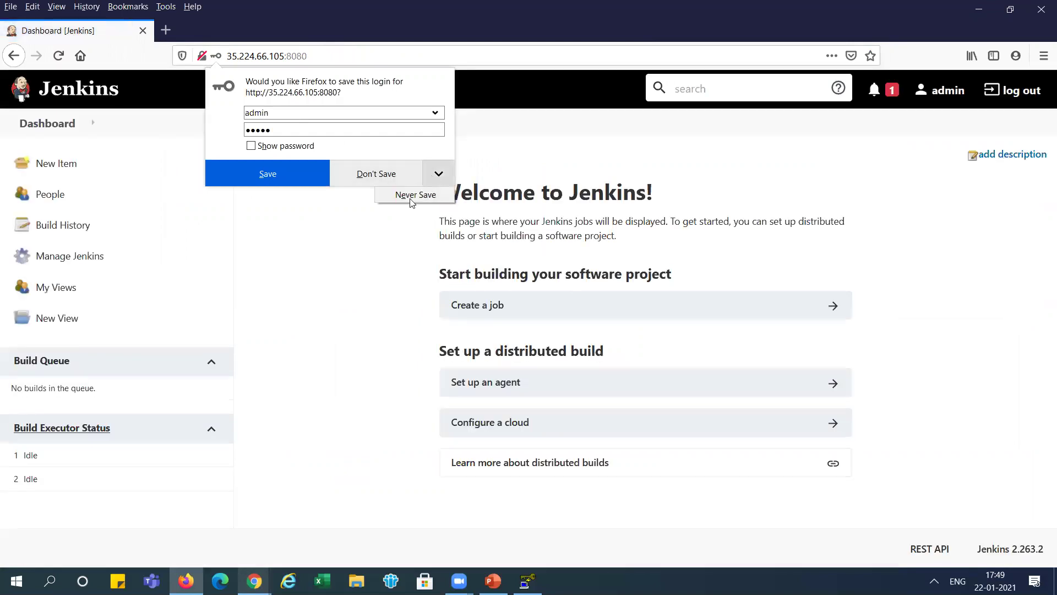
click(408, 197)
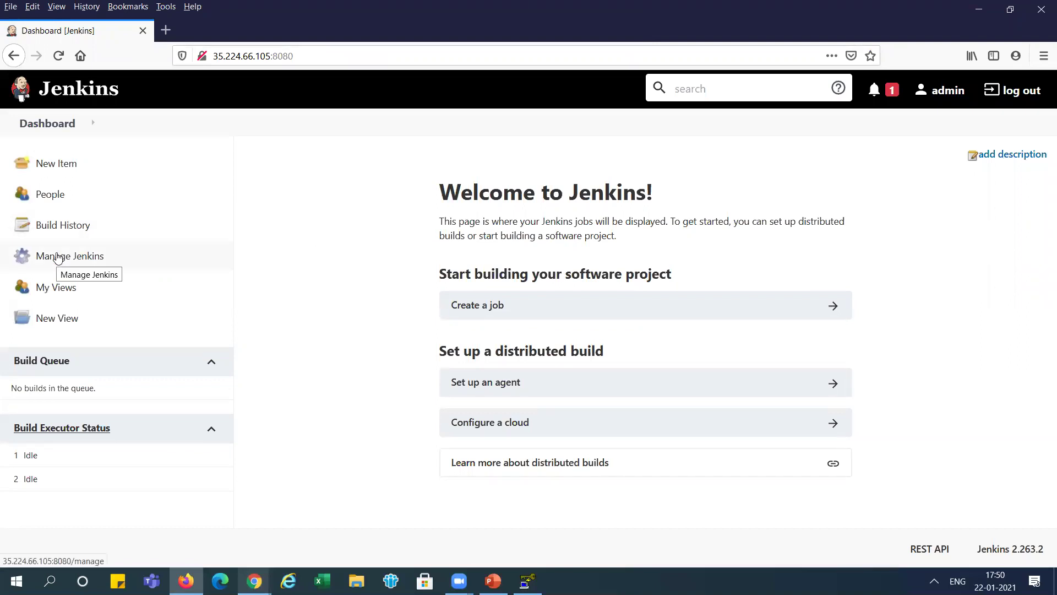
- In Manage Plugins' Available list, search 'github' and tick the GitHub plugin
click(58, 258)
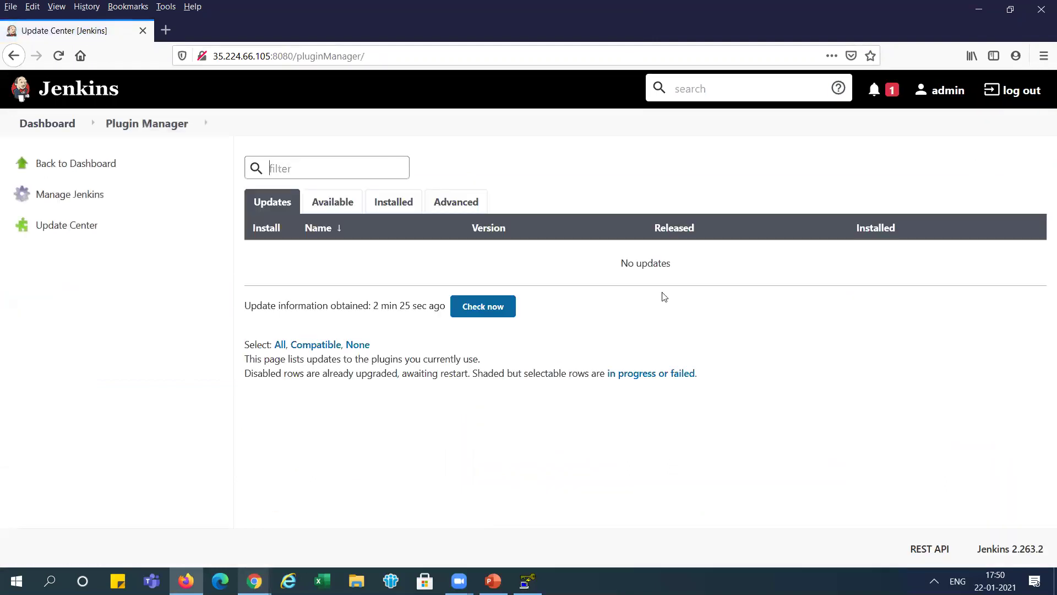
click(350, 210)
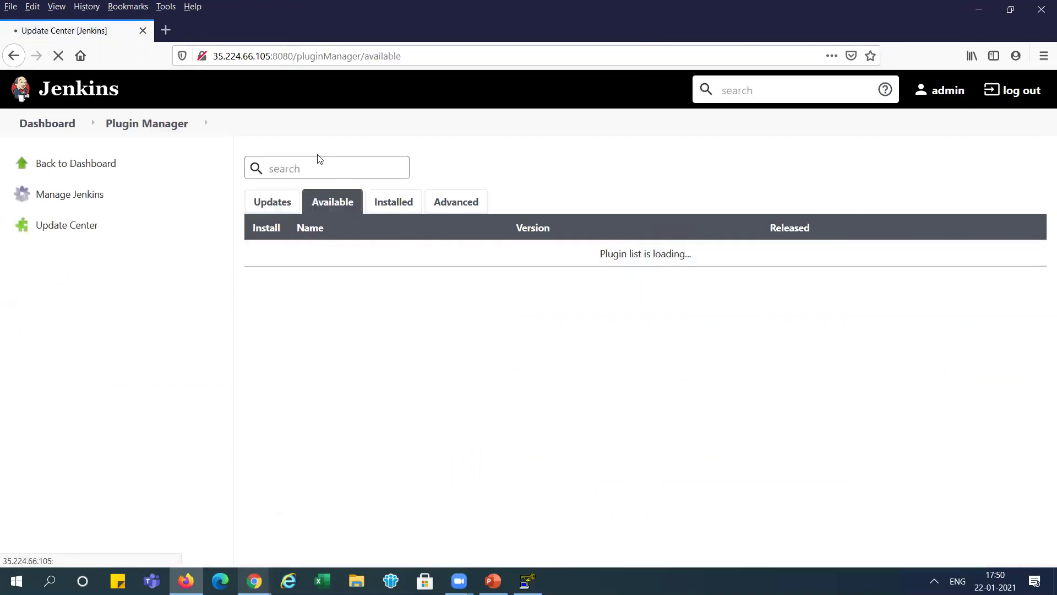
text(github)
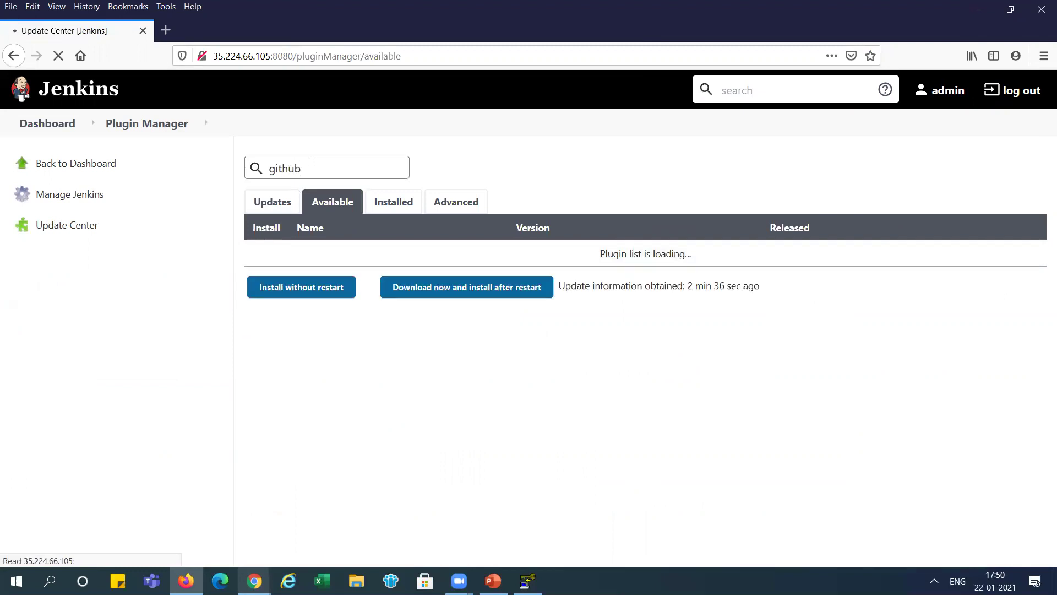
click(271, 337)
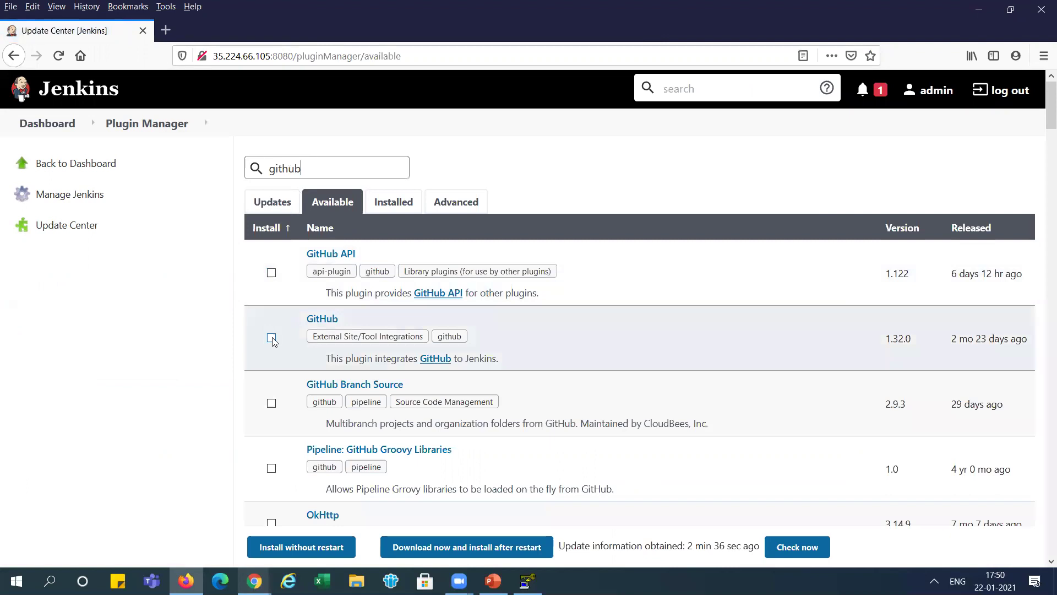
- Search the available plugins for 'maven' and tick Maven Integration
click(323, 164)
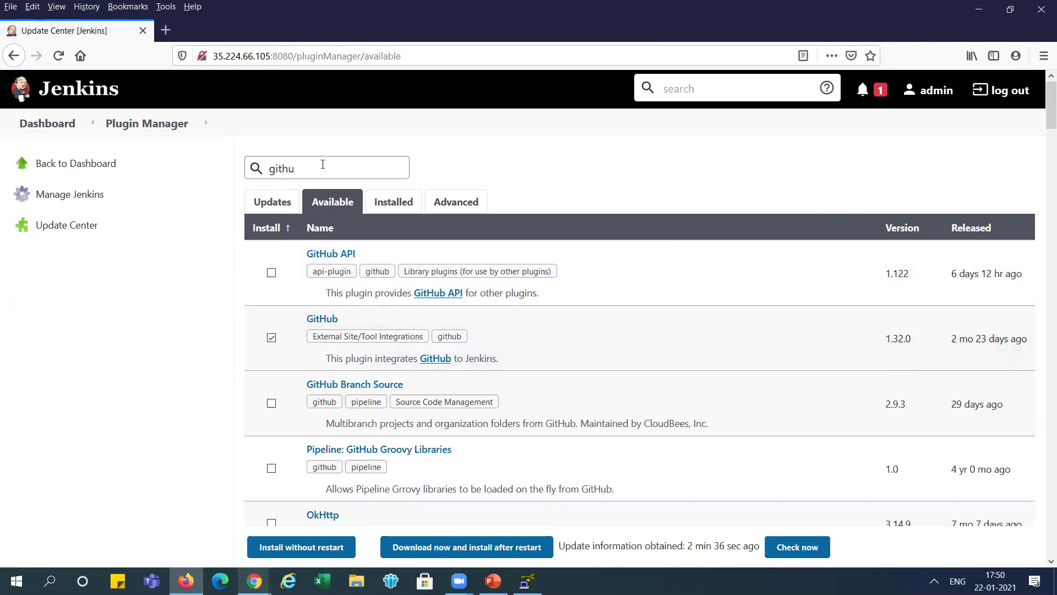
key(BackSpace)
key(BackSpace)
key(BackSpace)
key(BackSpace)
key(BackSpace)
text(ma)
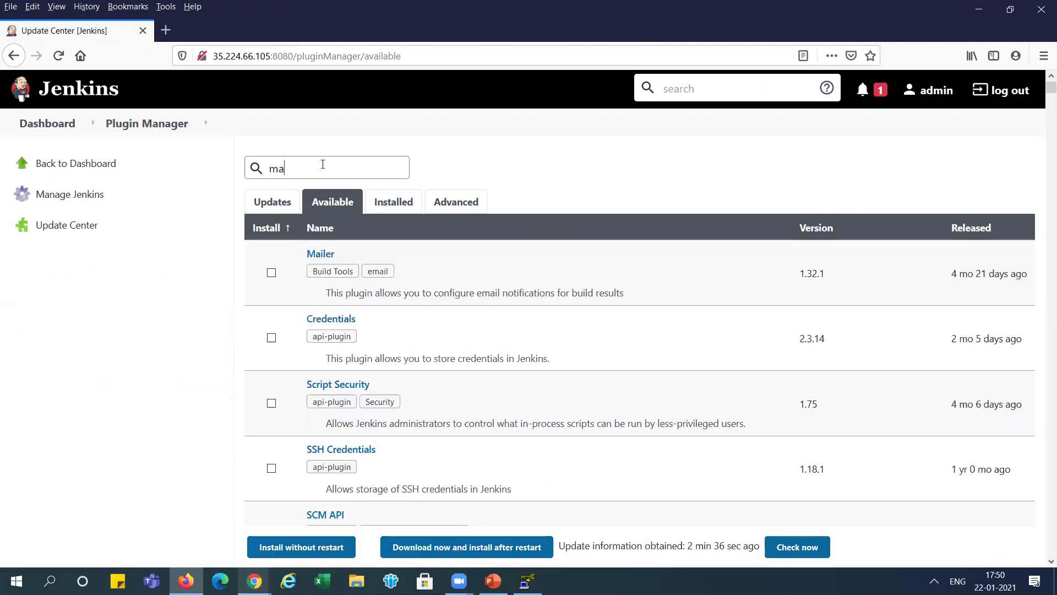
text(ven)
click(272, 312)
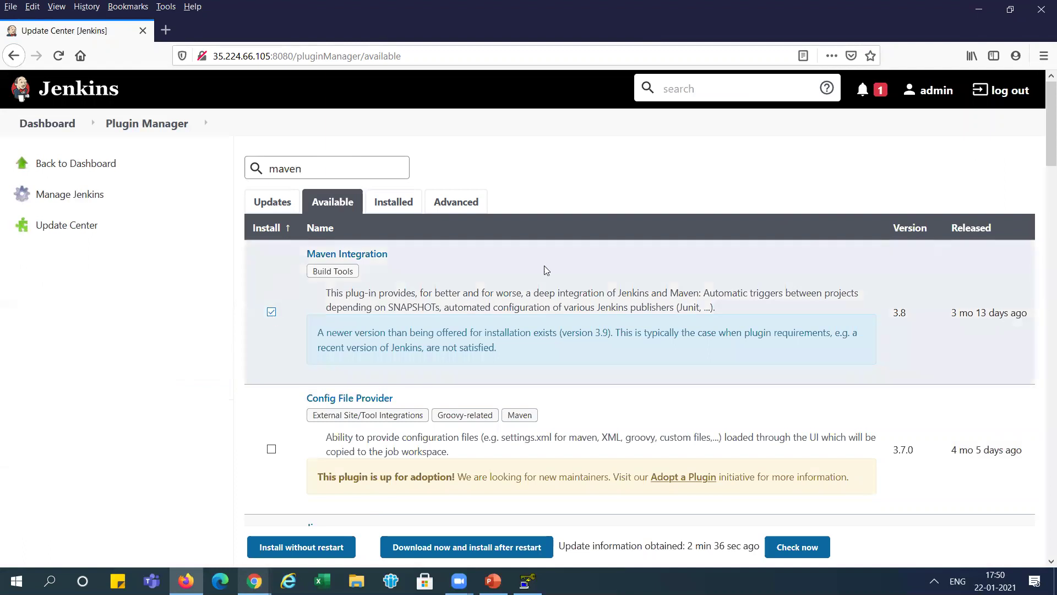
scroll(1042, 208, down, 2)
scroll(1042, 208, down, 15)
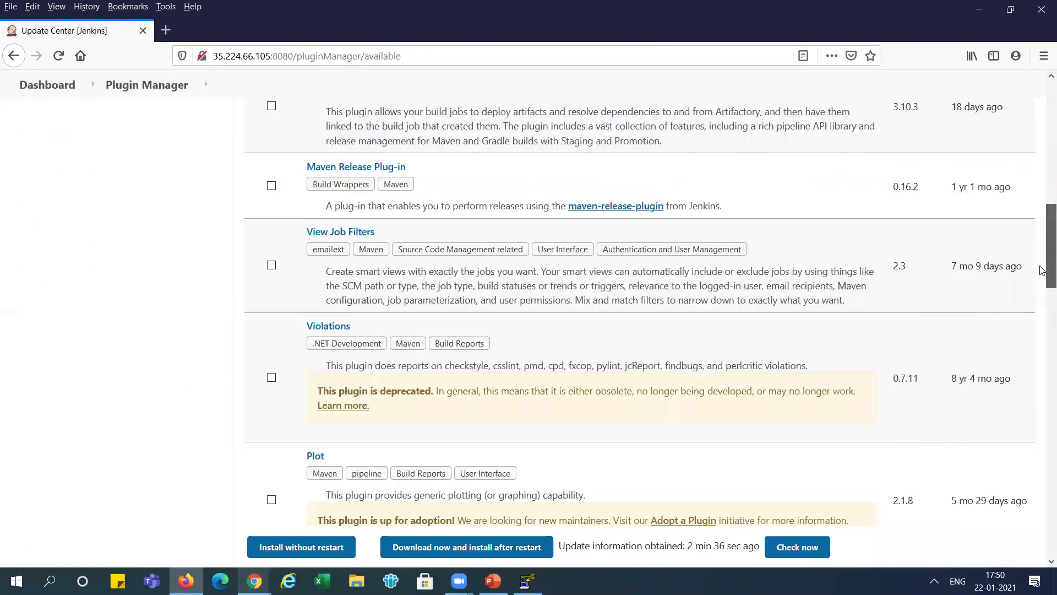
scroll(1043, 318, down, 1)
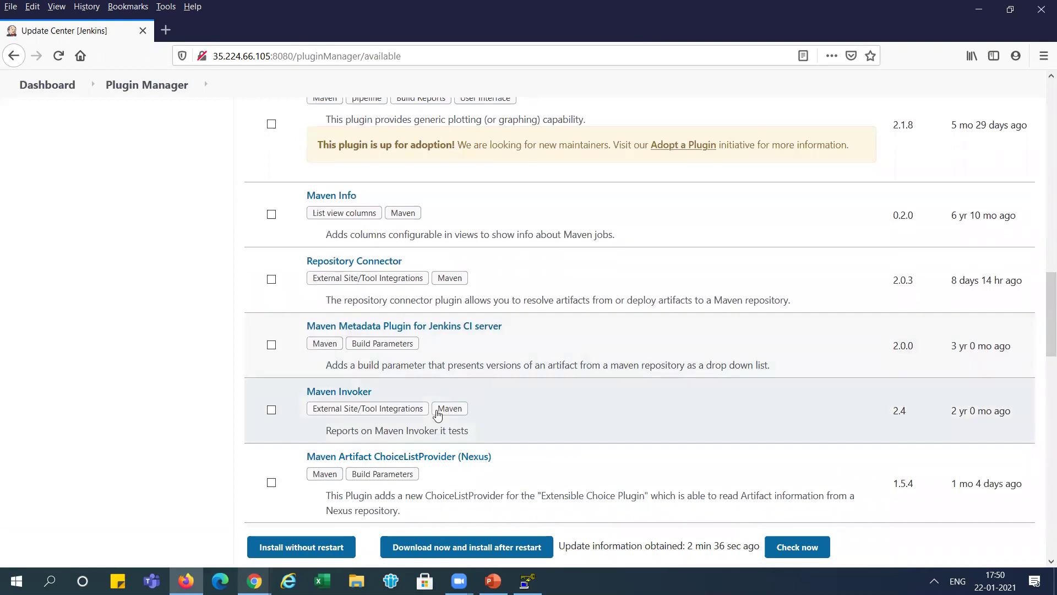
drag(1043, 337, 1042, 123)
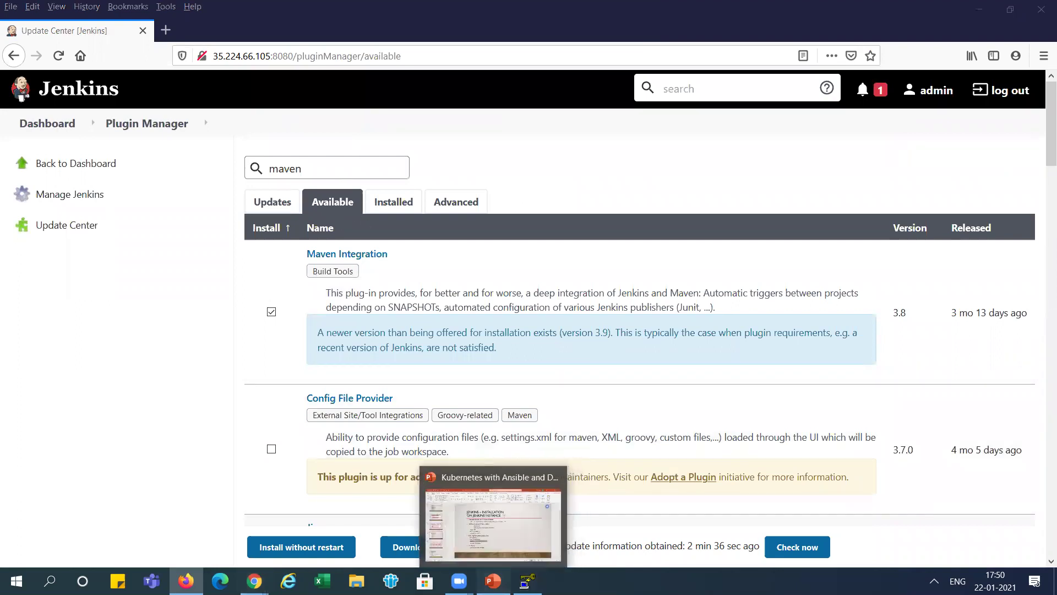
- Show the Jenkins plugins installation slide in the presentation, then return to the plugin page
click(494, 581)
click(99, 435)
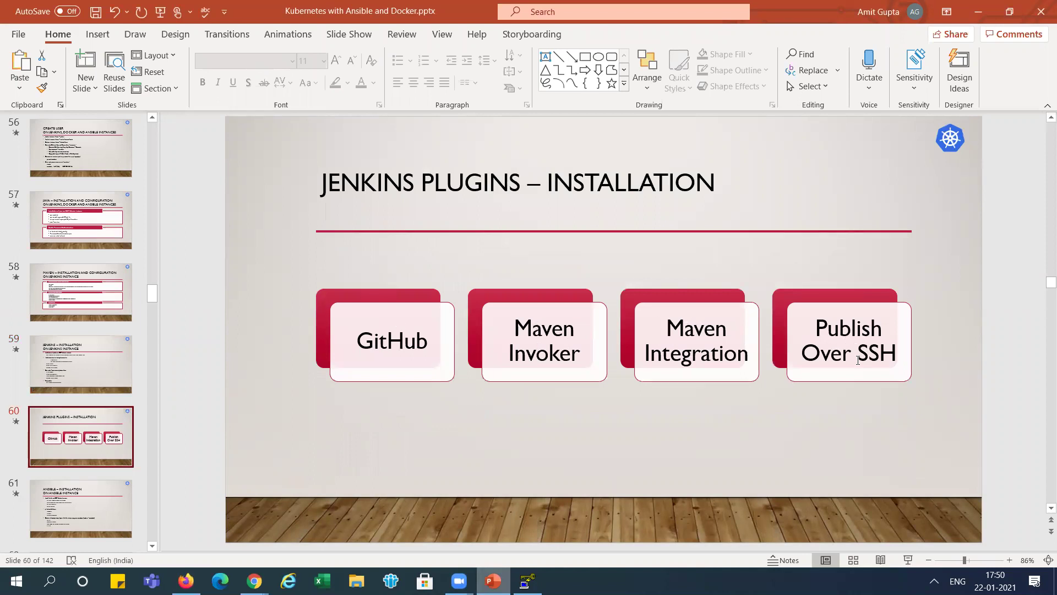
key(alt+Tab)
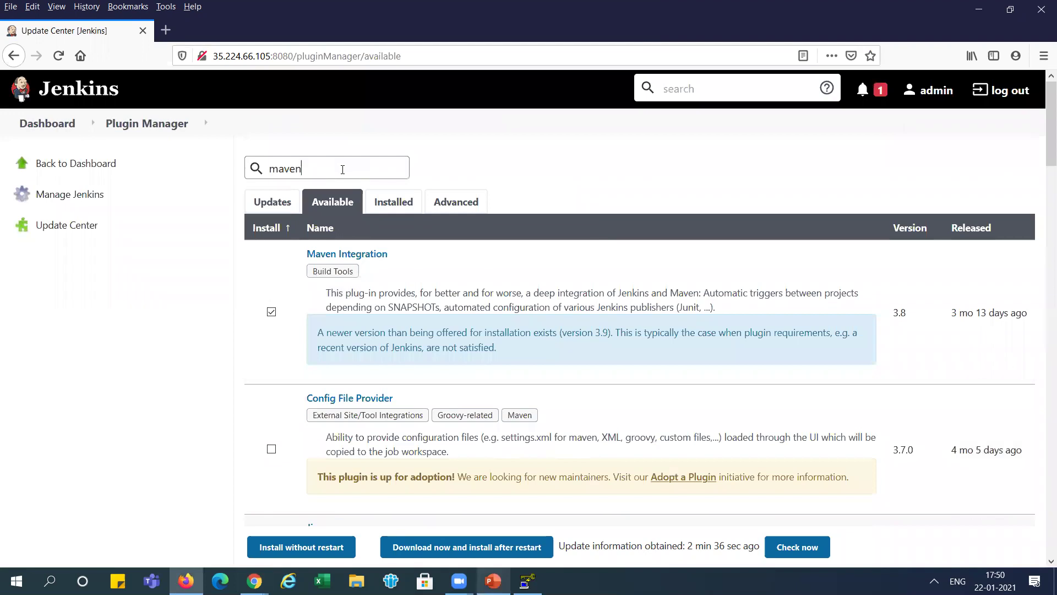
- Search 'publish over', tick Publish Over SSH, and install all selected plugins without restart
key(BackSpace)
key(BackSpace)
key(BackSpace)
key(BackSpace)
text(p)
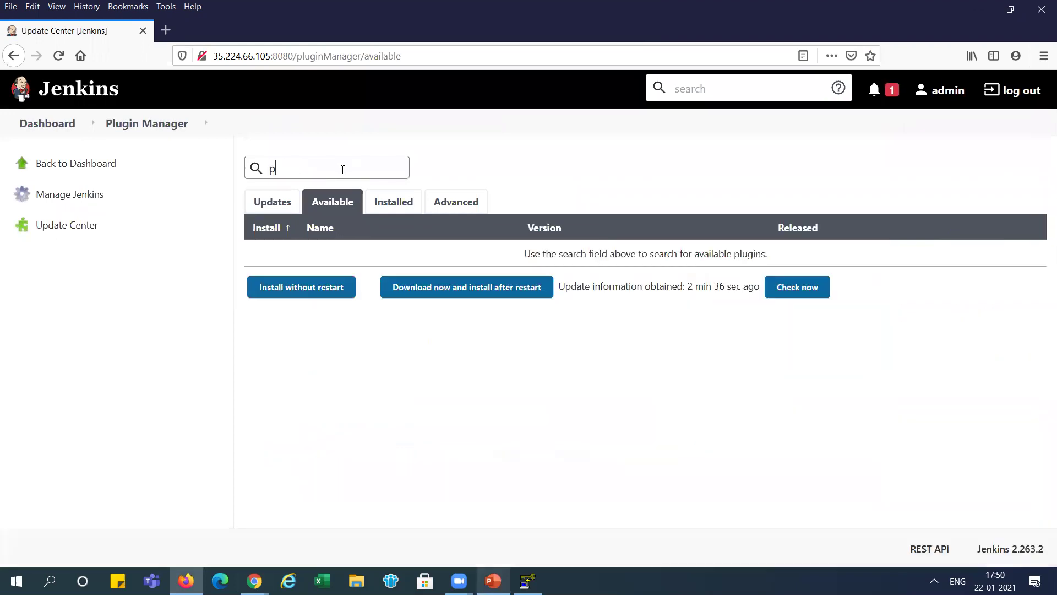
text(ublish)
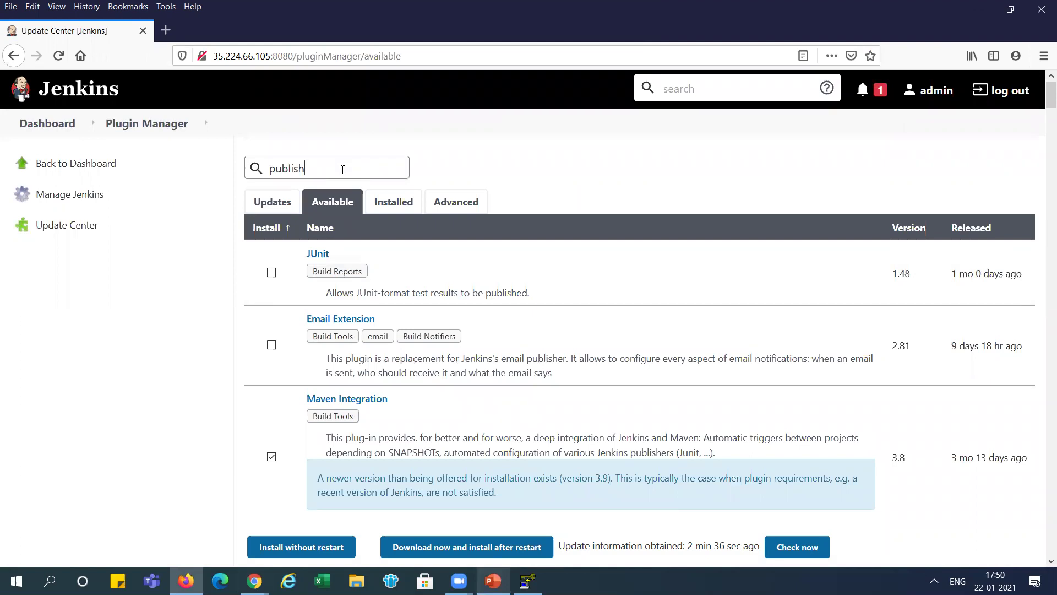
text( over)
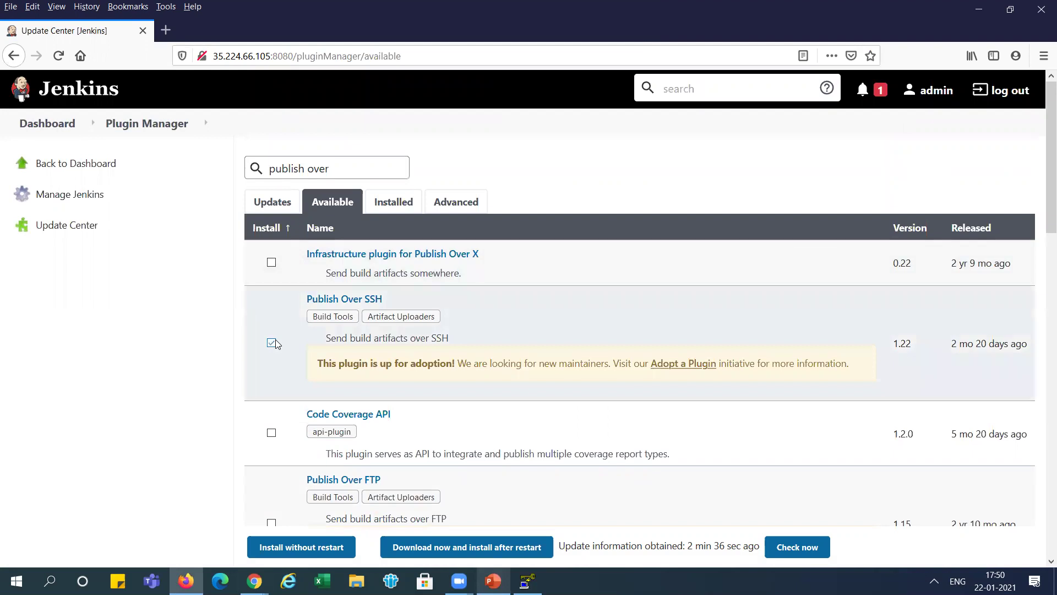
click(296, 548)
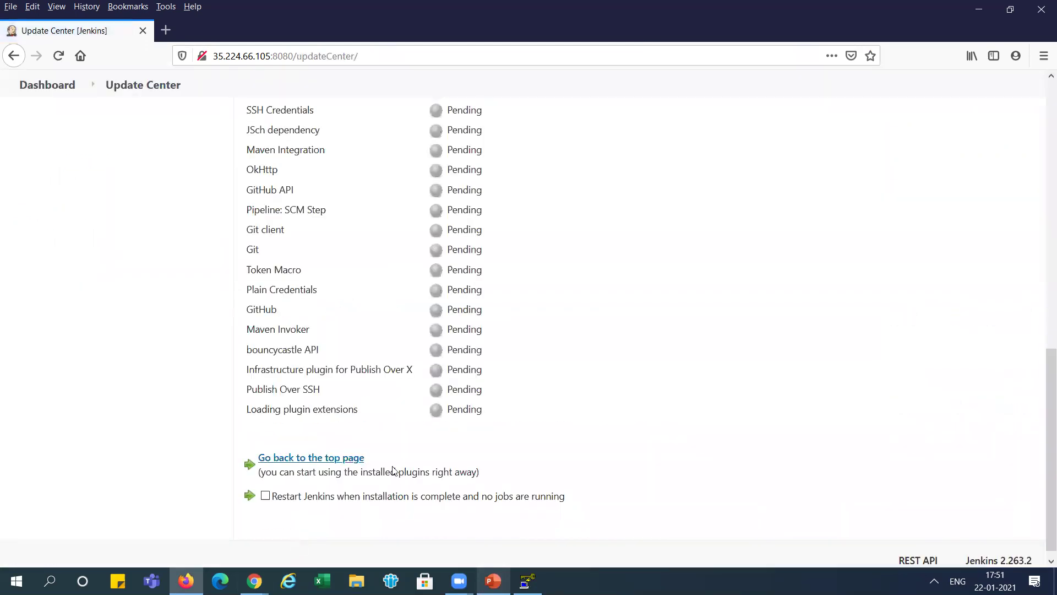
- Watch GitHub, Maven Integration, Maven Invoker and Publish Over SSH reach Success, then return to the dashboard
drag(1043, 375, 1042, 264)
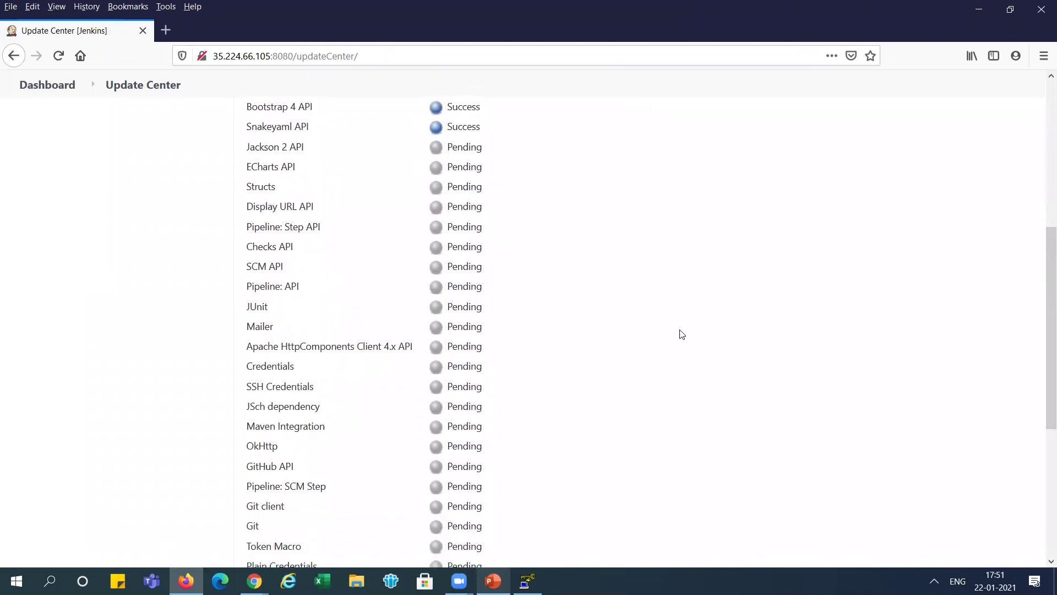
drag(1042, 354, 1043, 435)
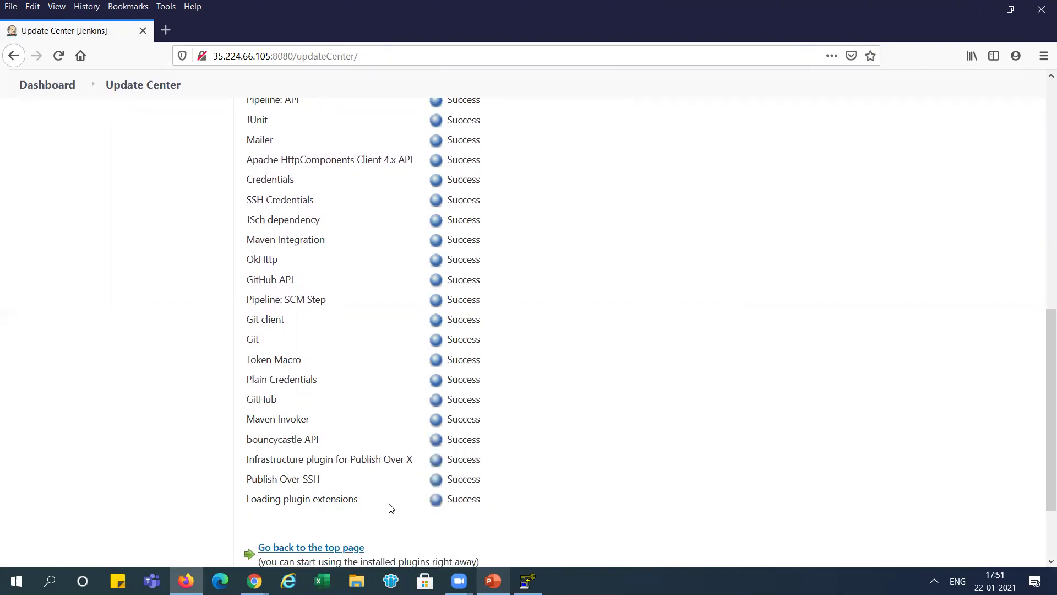
scroll(1044, 462, down, 2)
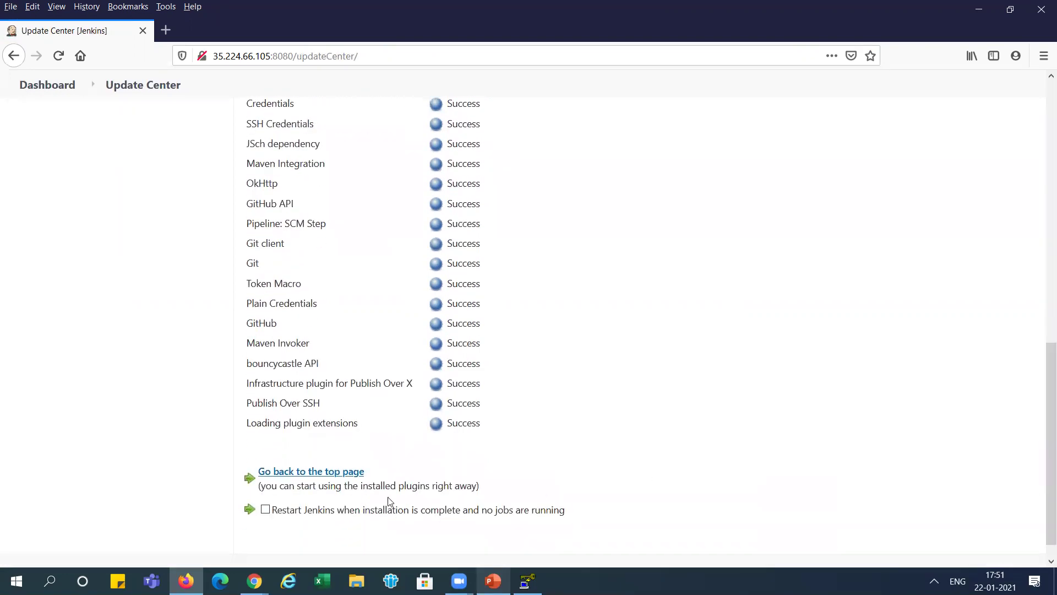
click(322, 473)
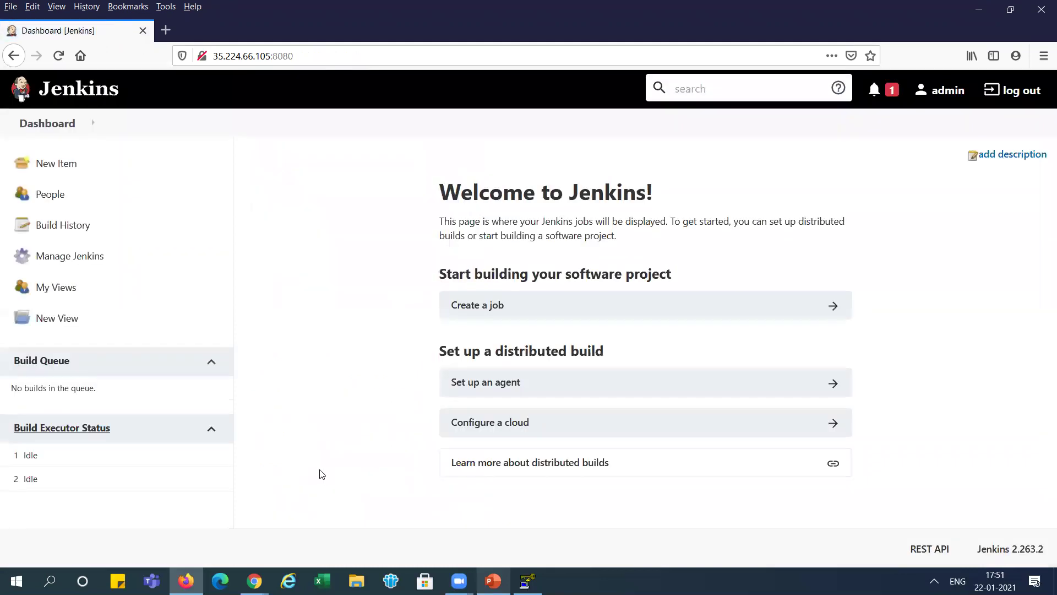
- In Global Tool Configuration, add a Maven installation with Install automatically unticked
click(69, 255)
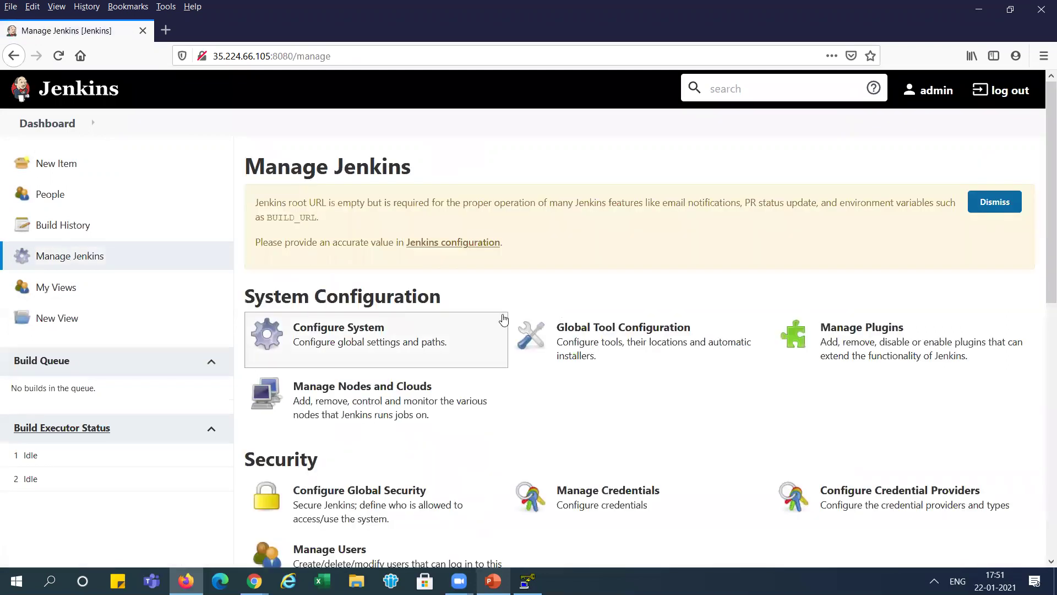
click(615, 329)
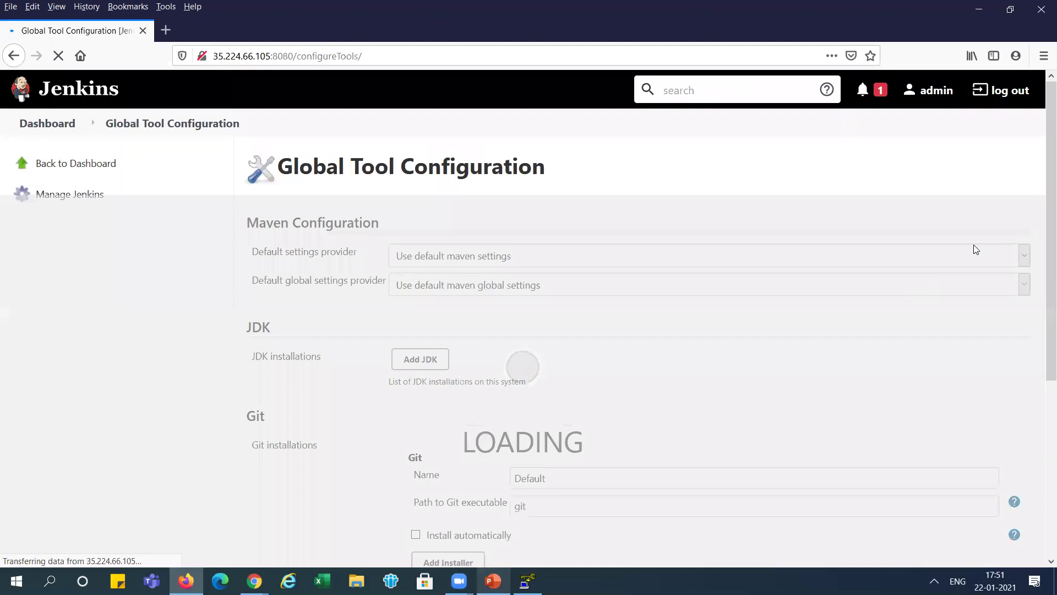
scroll(1042, 180, down, 5)
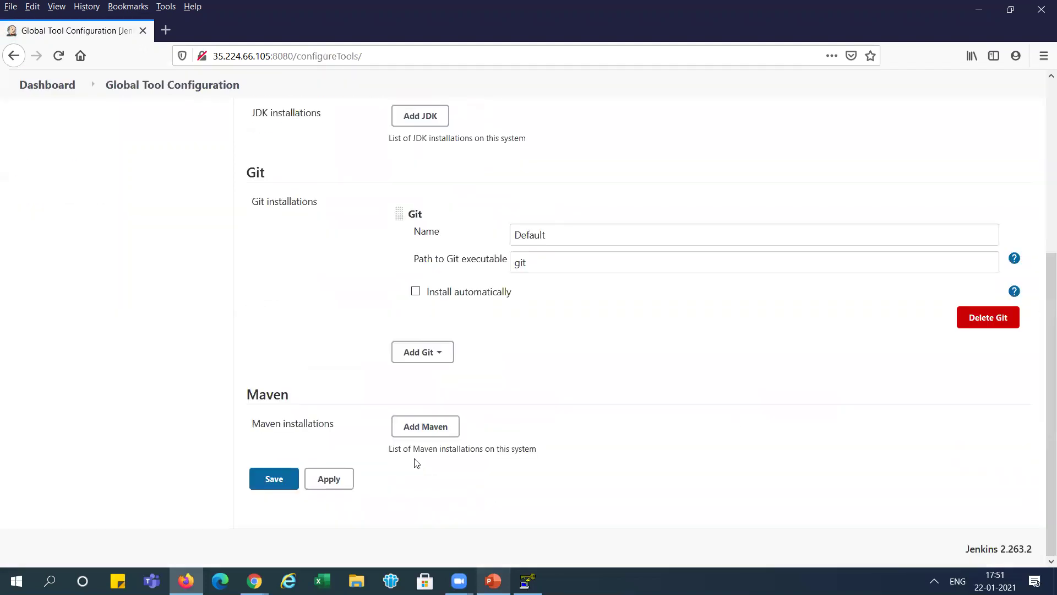
click(414, 432)
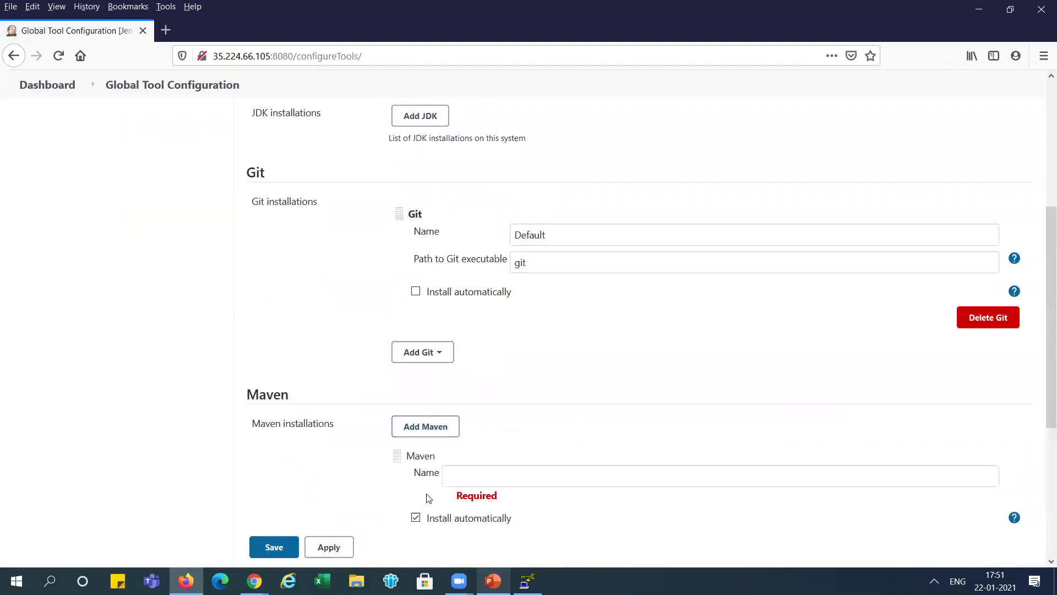
click(416, 517)
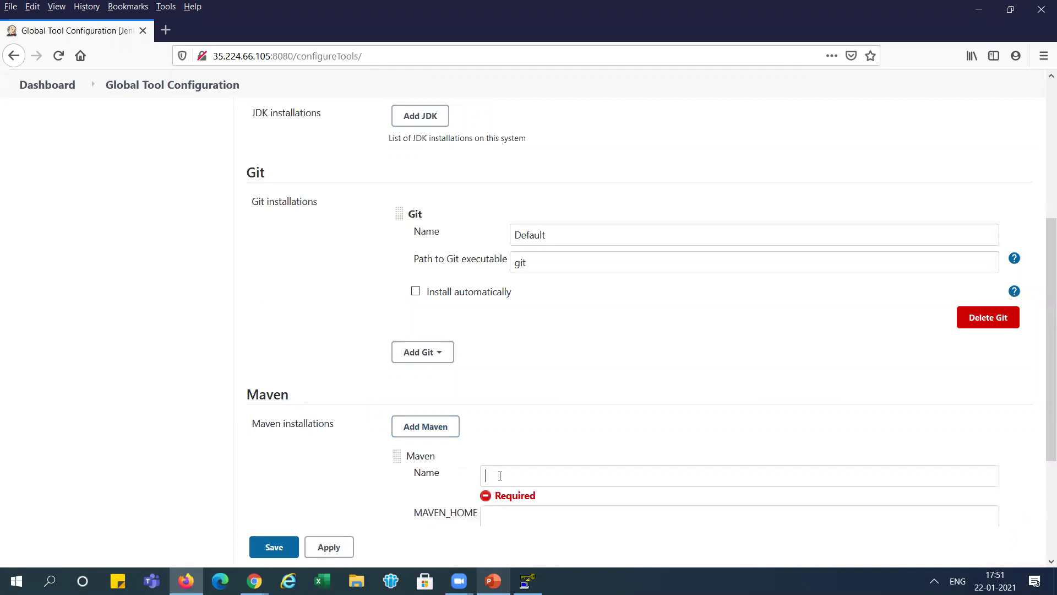
- Name the Maven installation 'maven' with MAVEN_HOME /opt/maven, then apply and save
text(maven)
key(Tab)
text(/opt/)
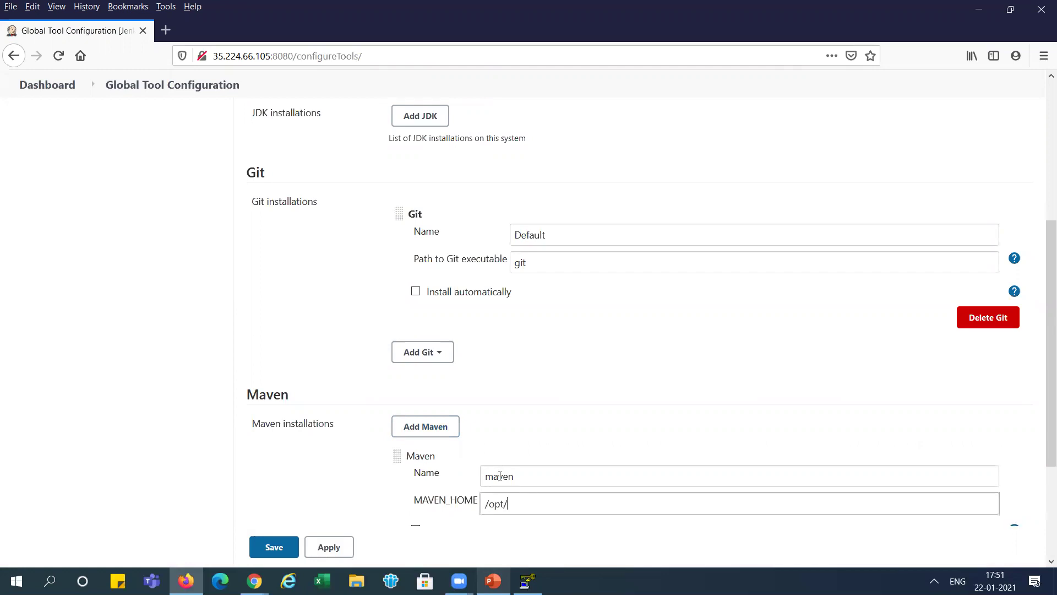
text(maven)
click(330, 547)
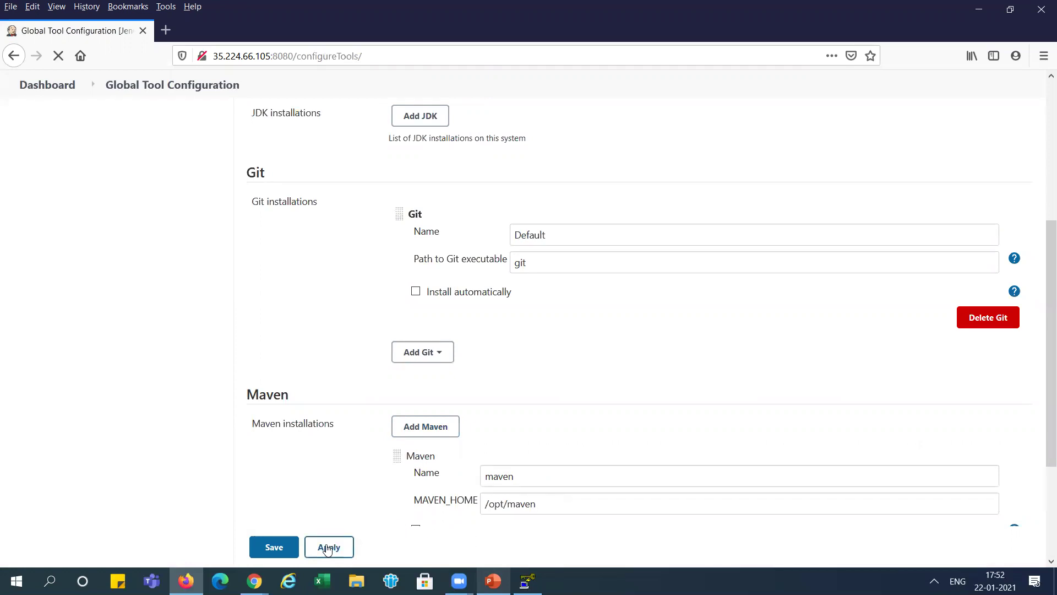
click(275, 548)
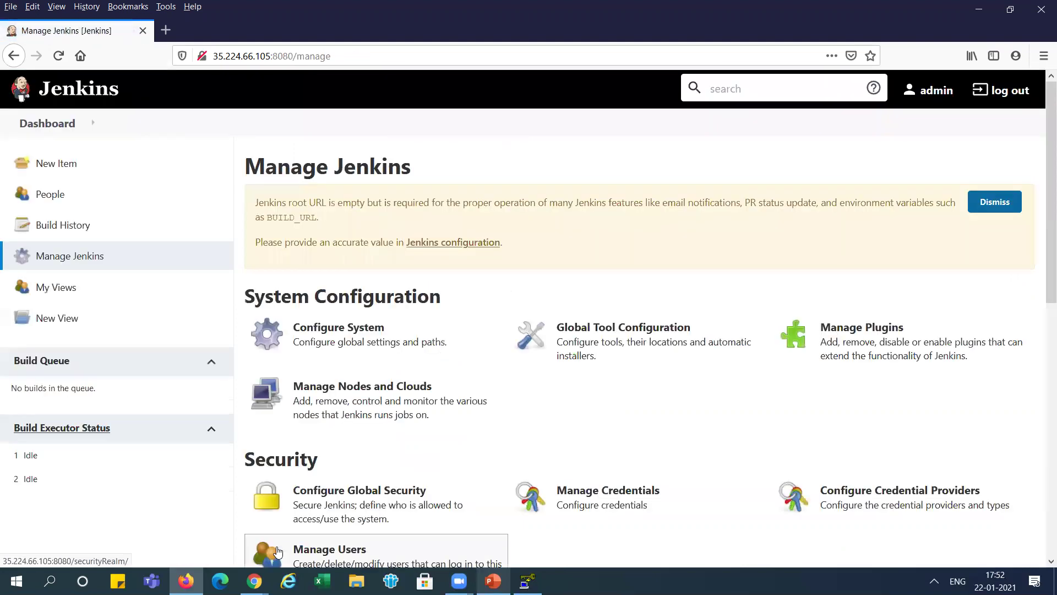
key(alt+Tab)
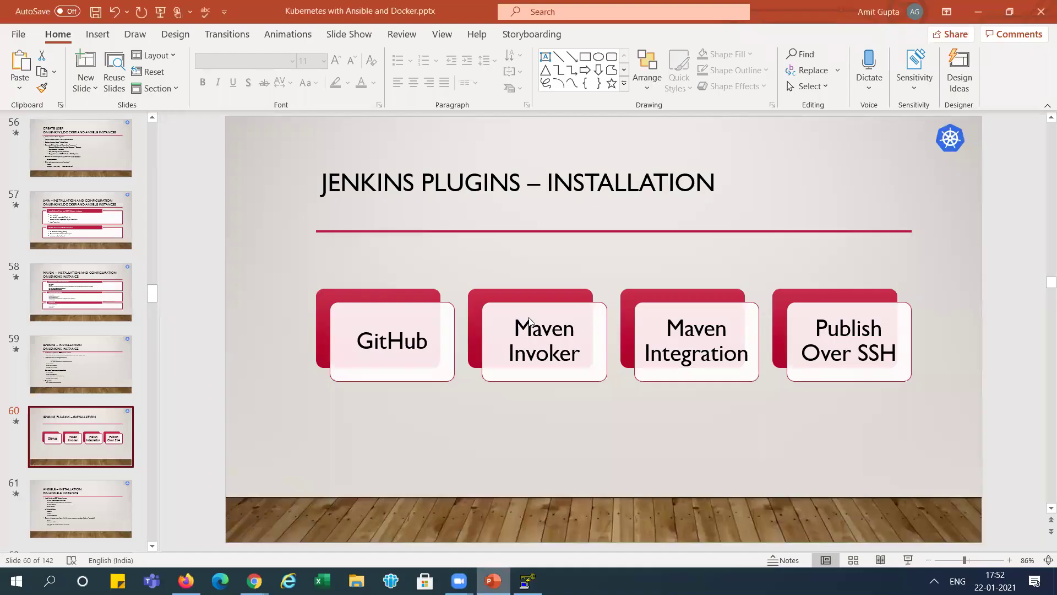
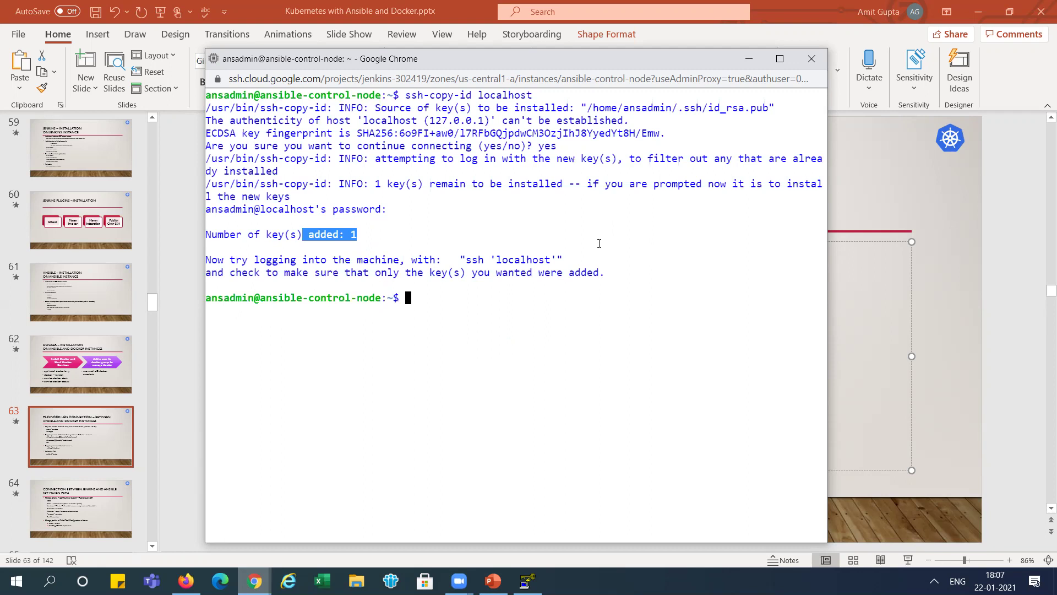
- Copy 'ansible all -m ping' from the slide and run it in the SSH terminal
key(alt+Tab)
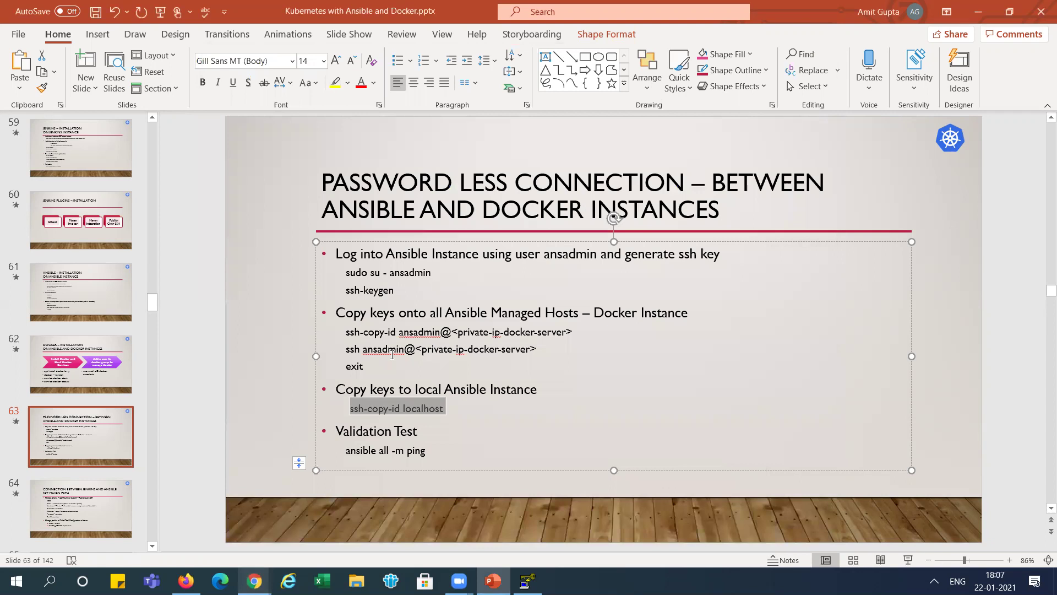
drag(347, 451, 420, 448)
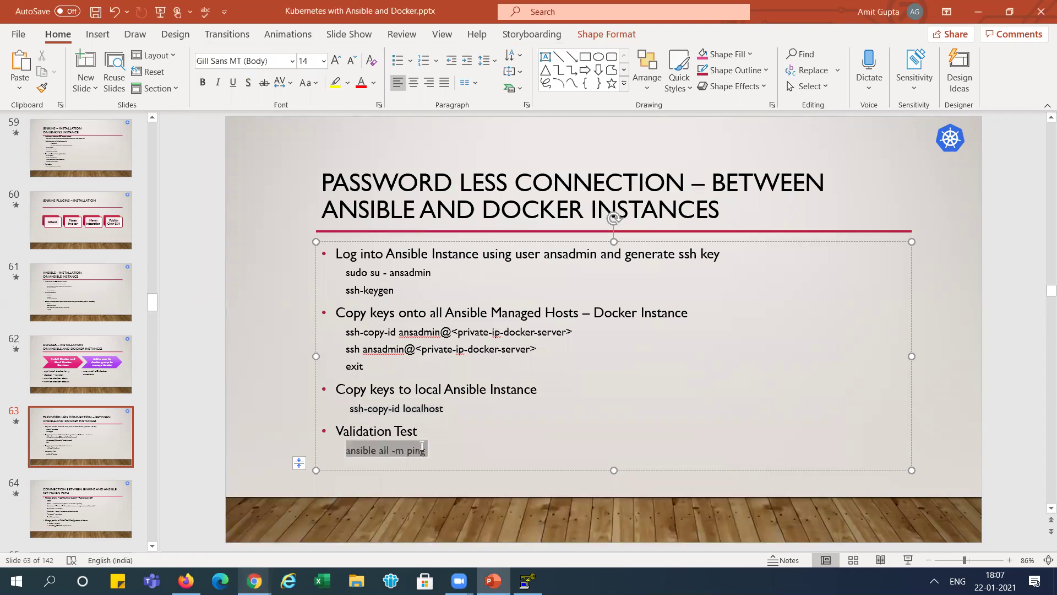
key(ctrl+c)
key(alt+Tab)
click(482, 359)
key(ctrl+v)
key(Return)
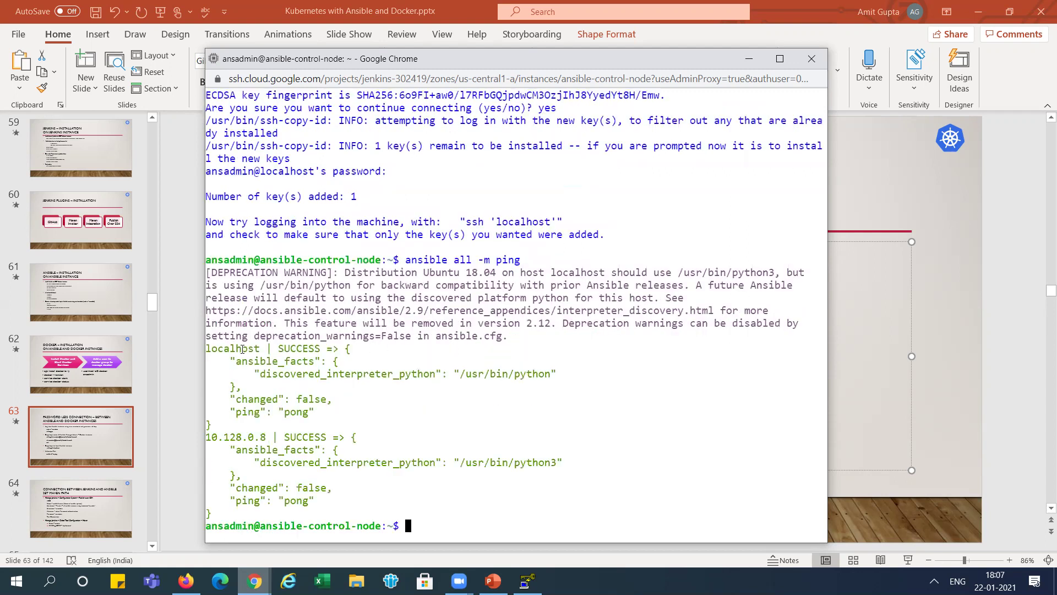
- Check that localhost and 10.128.0.8 answer pong, then move to slide 64
drag(213, 350, 311, 508)
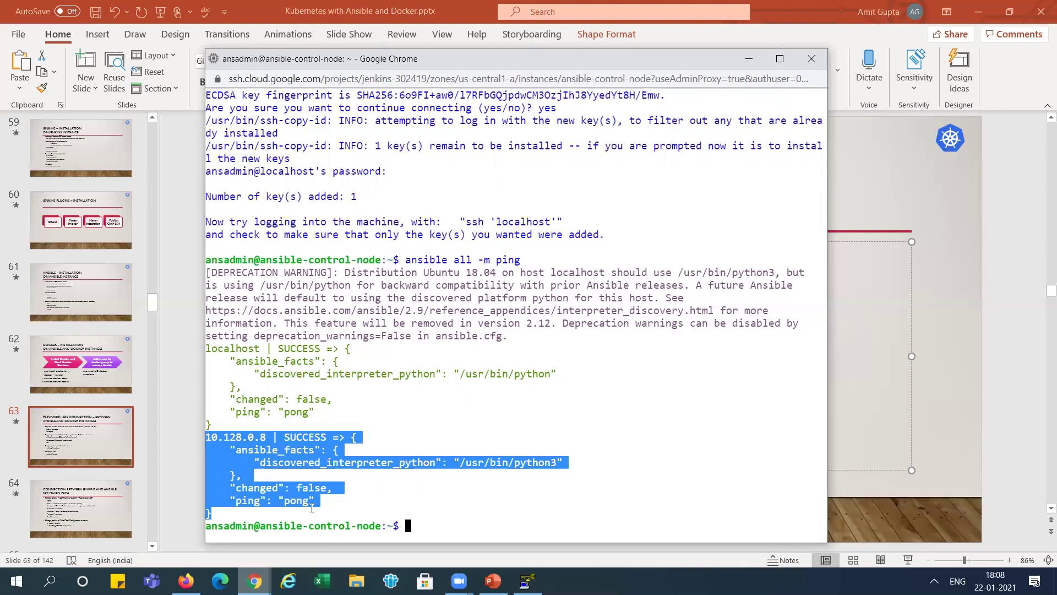
click(518, 337)
key(alt+Tab)
click(83, 506)
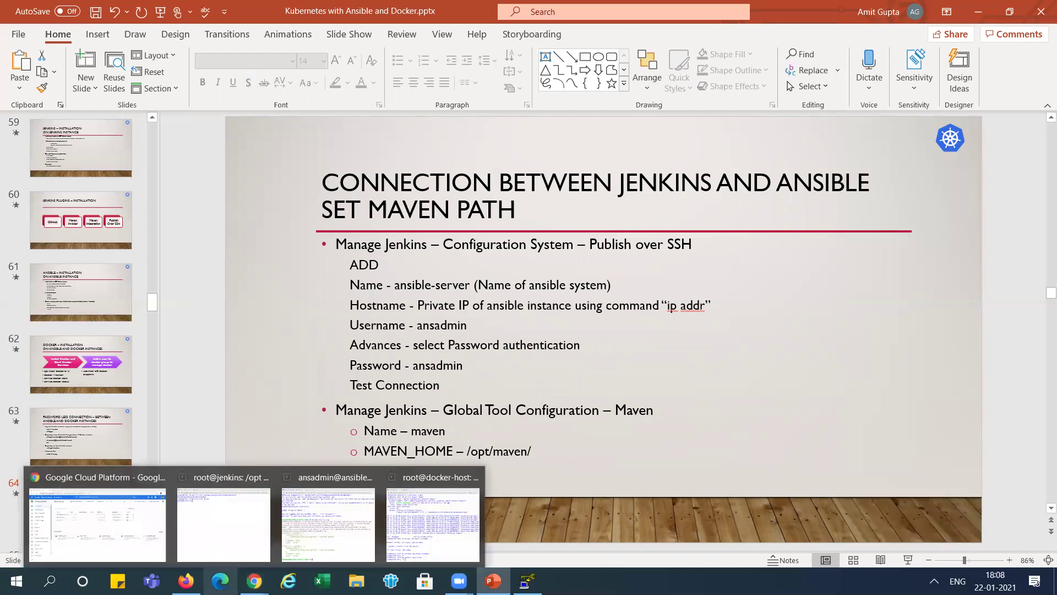
- In Jenkins Configure System, add a new Publish over SSH server entry
click(186, 580)
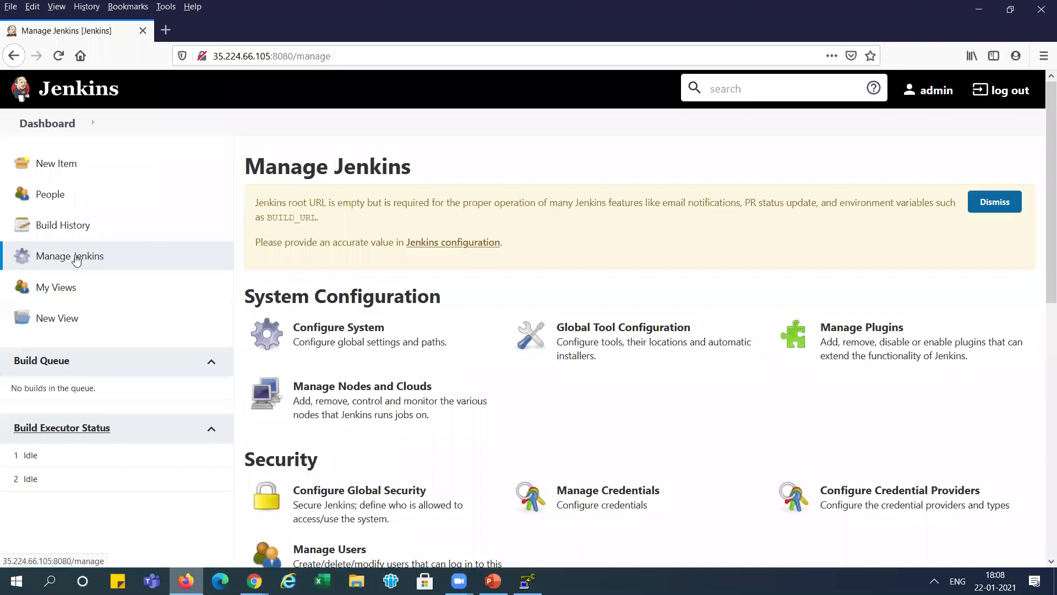
click(340, 334)
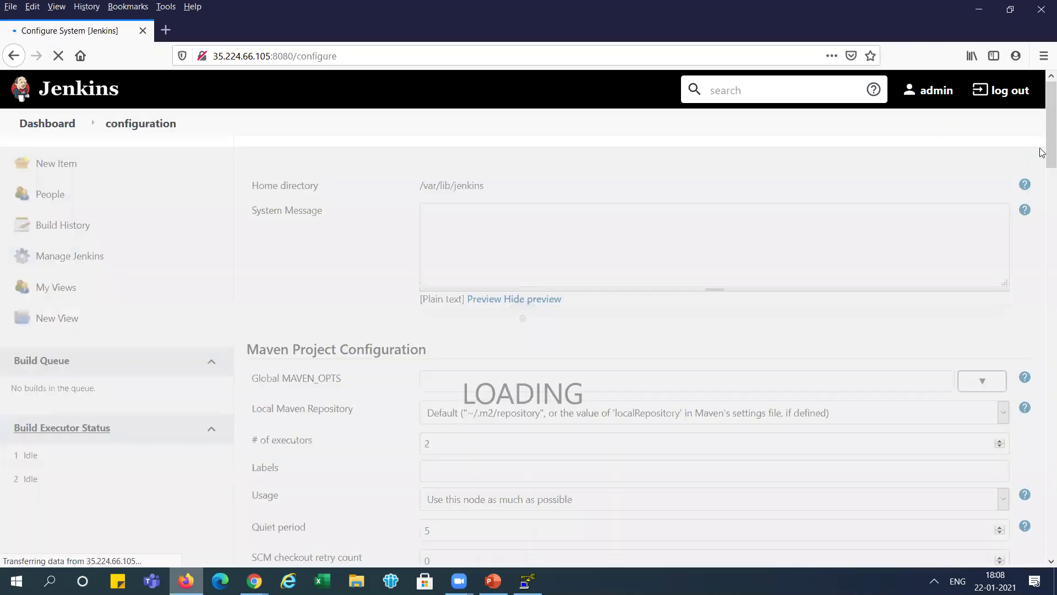
drag(1041, 151, 1042, 540)
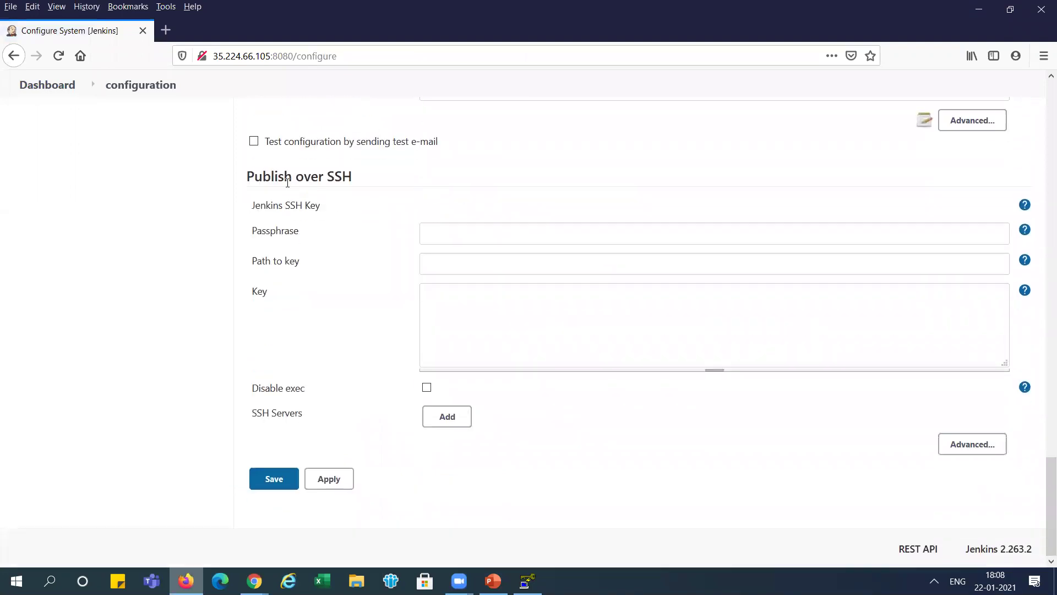
click(461, 416)
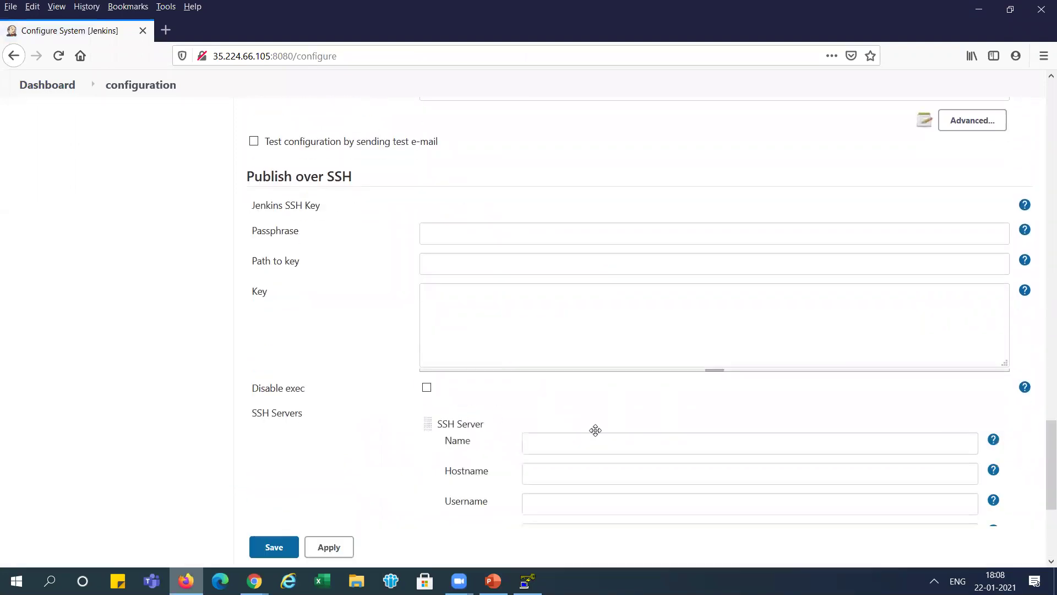
drag(1042, 436, 1043, 467)
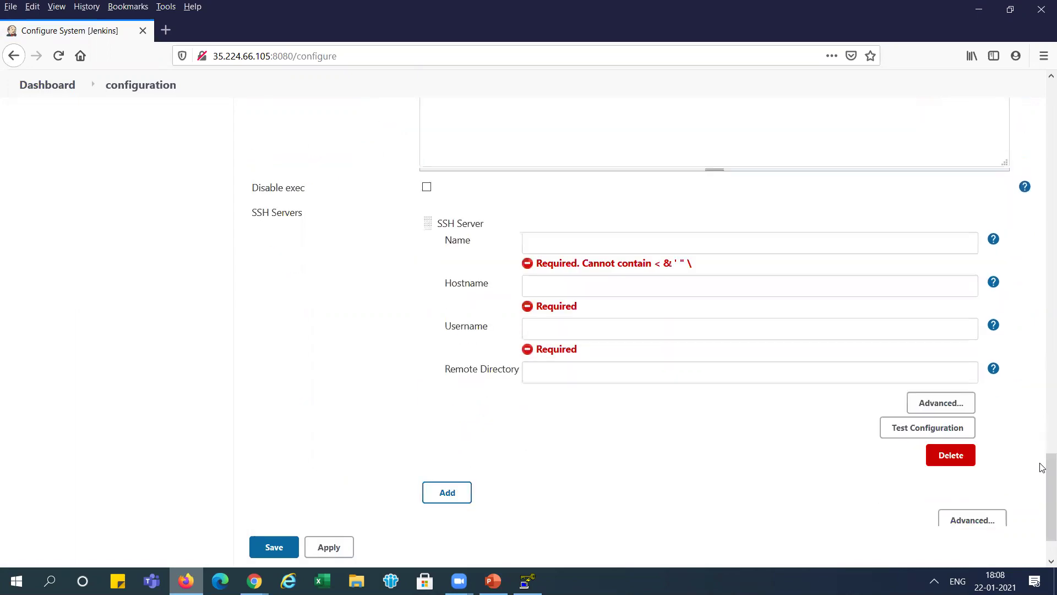
- Name the SSH server 'ansible-server', copied from the slide
key(alt+Tab)
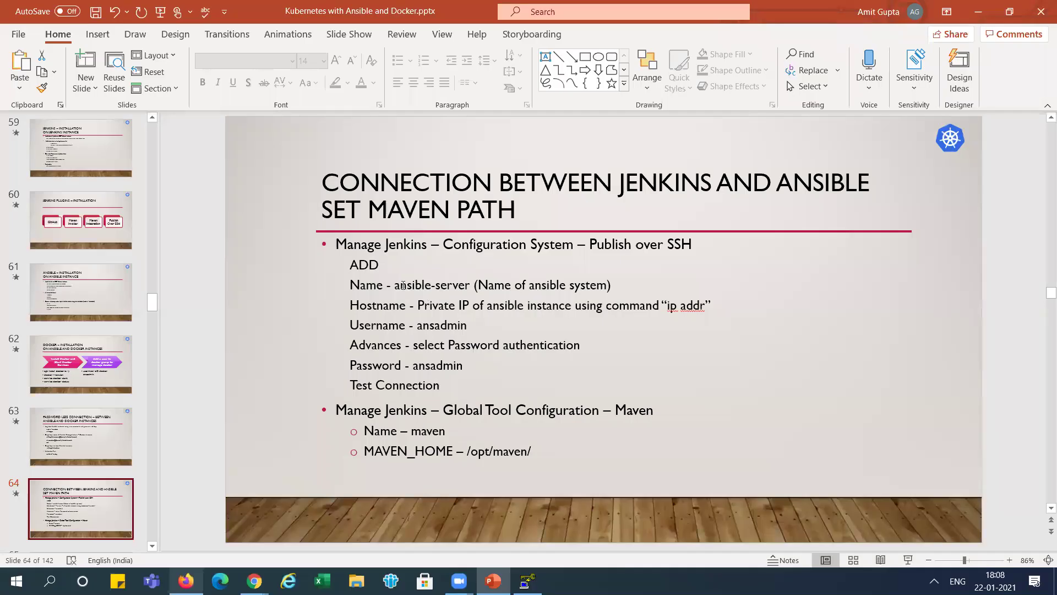
drag(396, 285, 469, 287)
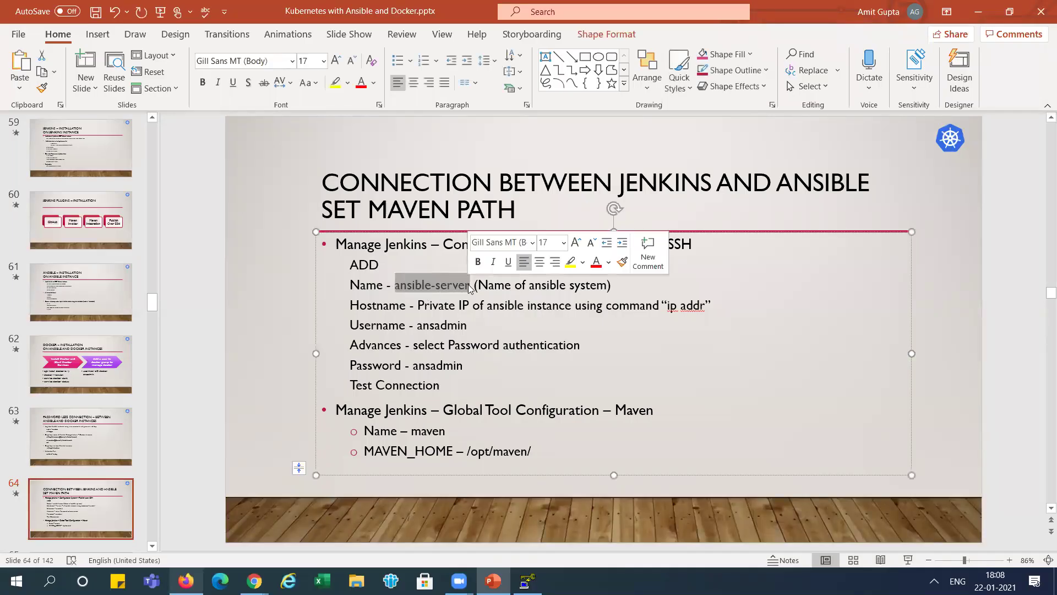
key(ctrl+c)
key(alt+Tab)
click(573, 242)
key(ctrl+v)
- Bring up the Google Cloud Compute Engine VM instances list
key(alt+Tab)
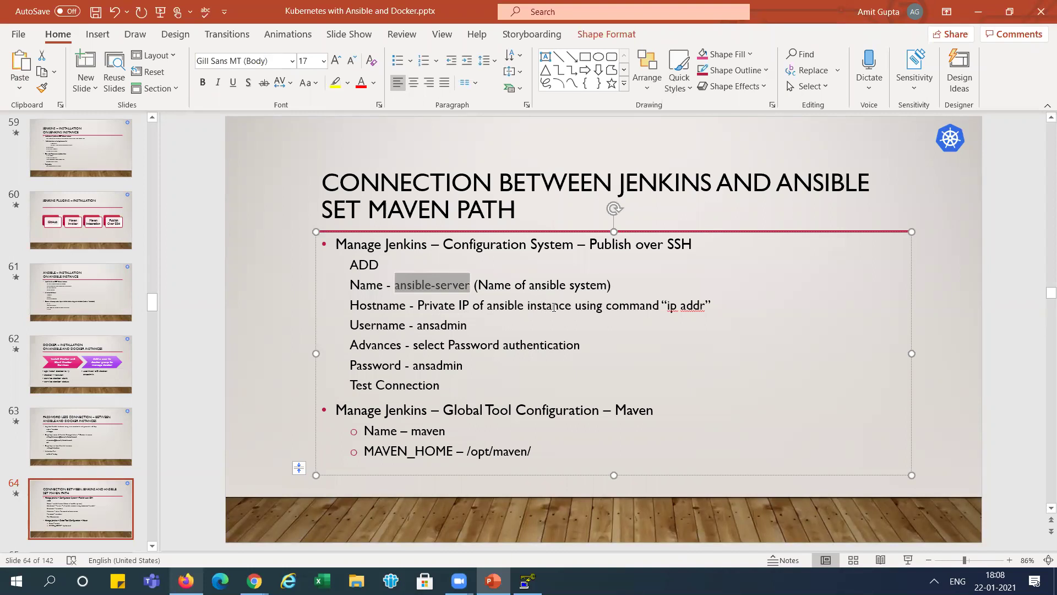
key(alt+Tab)
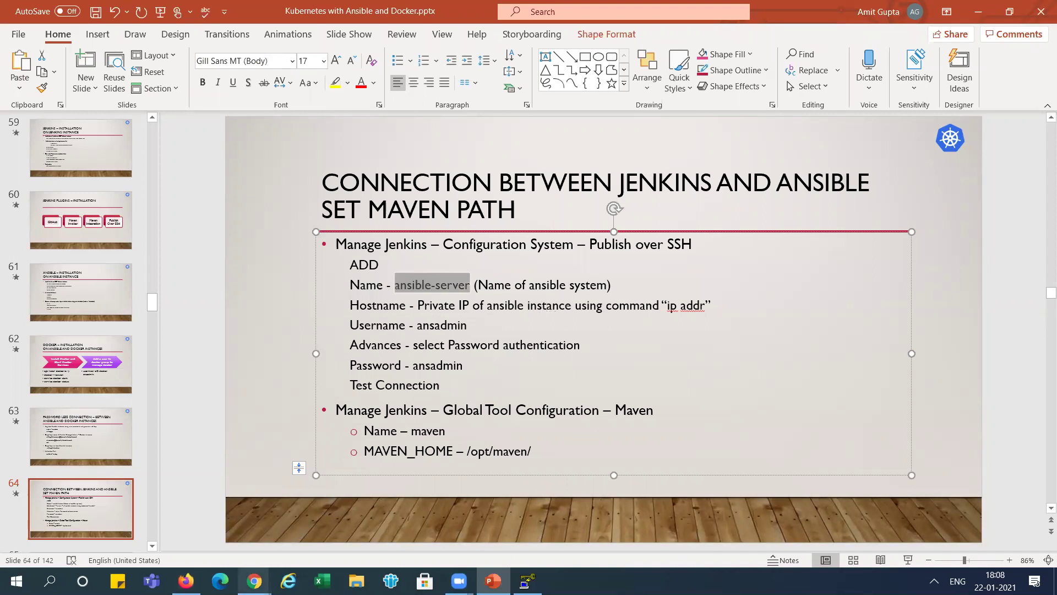
click(254, 581)
click(97, 520)
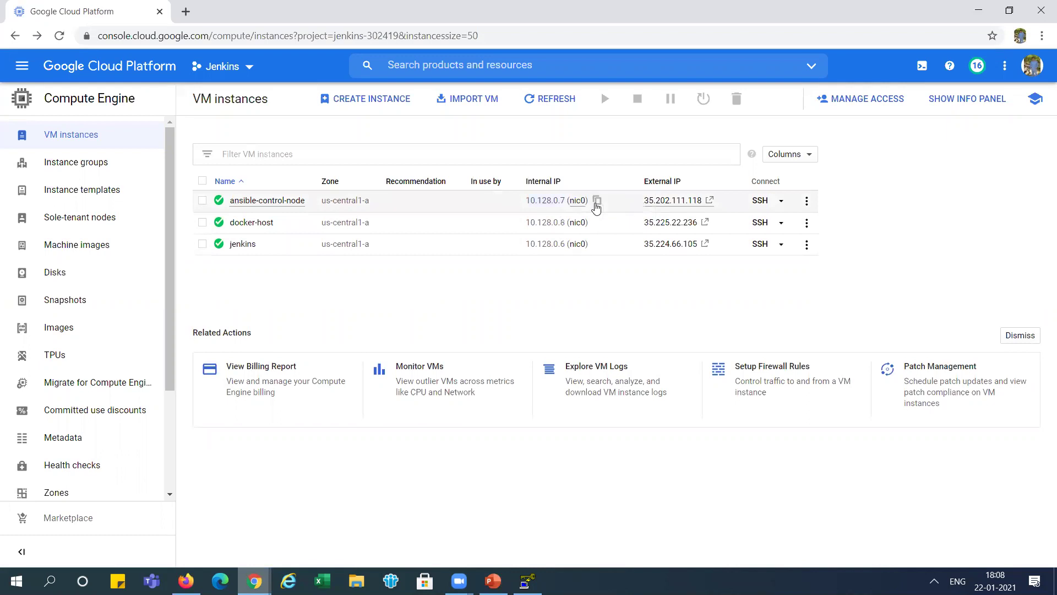
- Set the SSH server hostname to 10.128.0.7 and username ansadmin
click(596, 206)
key(alt+Tab)
key(Tab)
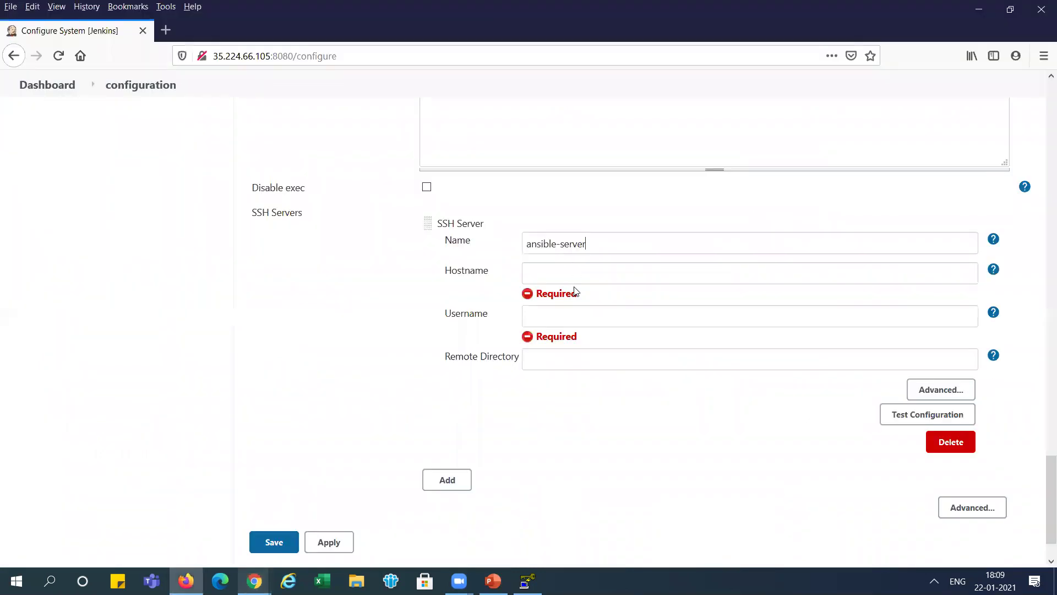
click(578, 274)
key(ctrl+v)
text(ansadmi)
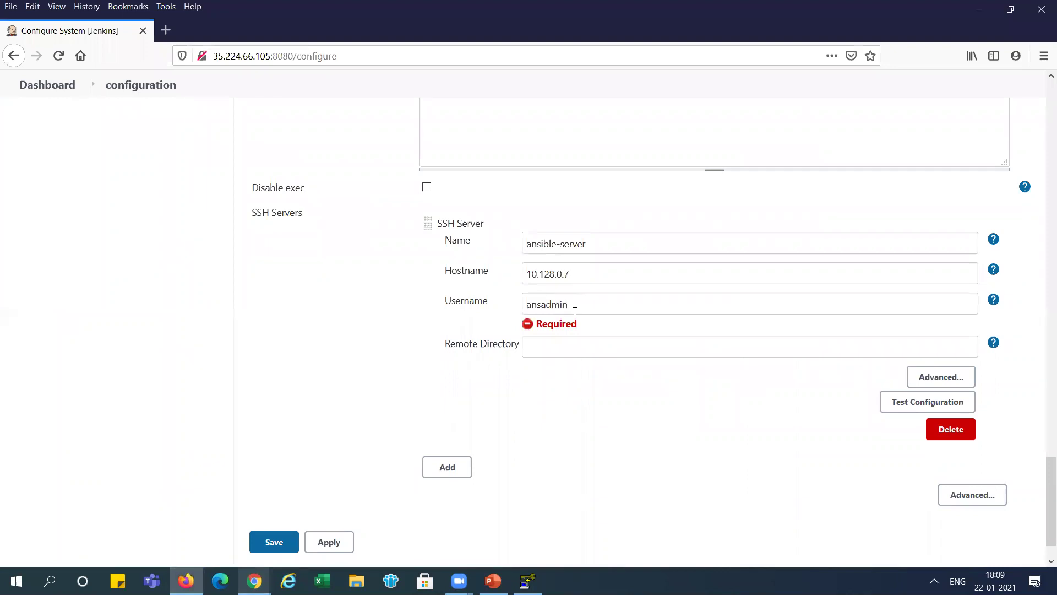
text(n)
- Under Advanced, enable password authentication and enter the server password
click(965, 377)
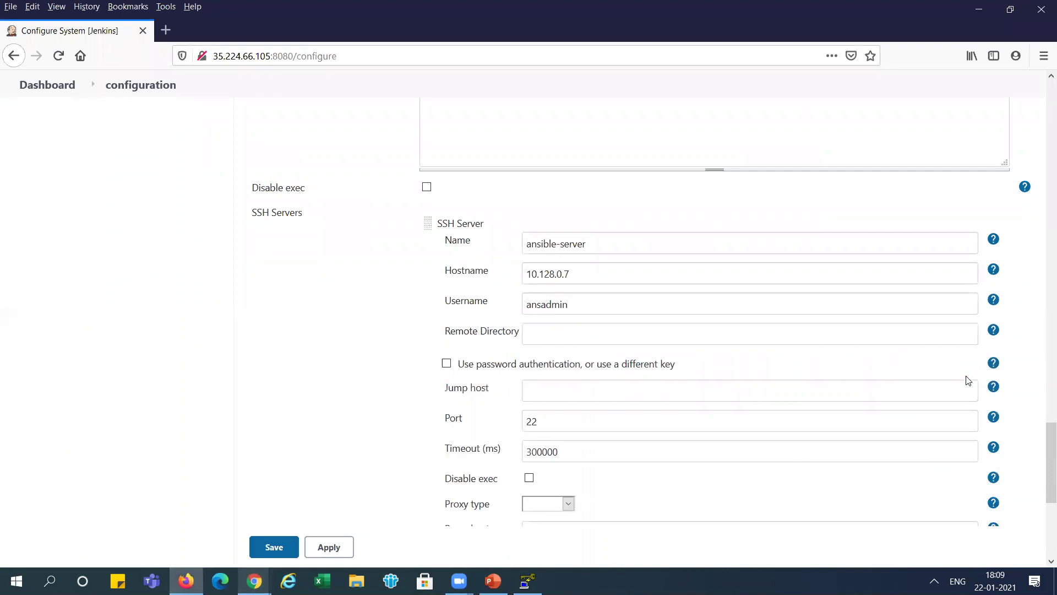
click(447, 363)
scroll(451, 368, down, 5)
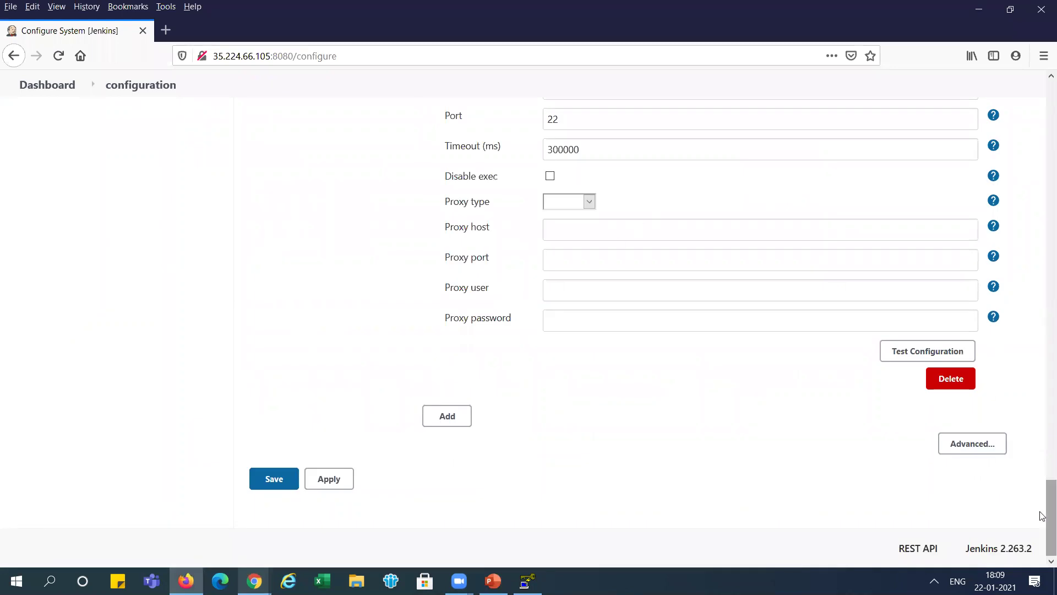
drag(1043, 515, 1042, 440)
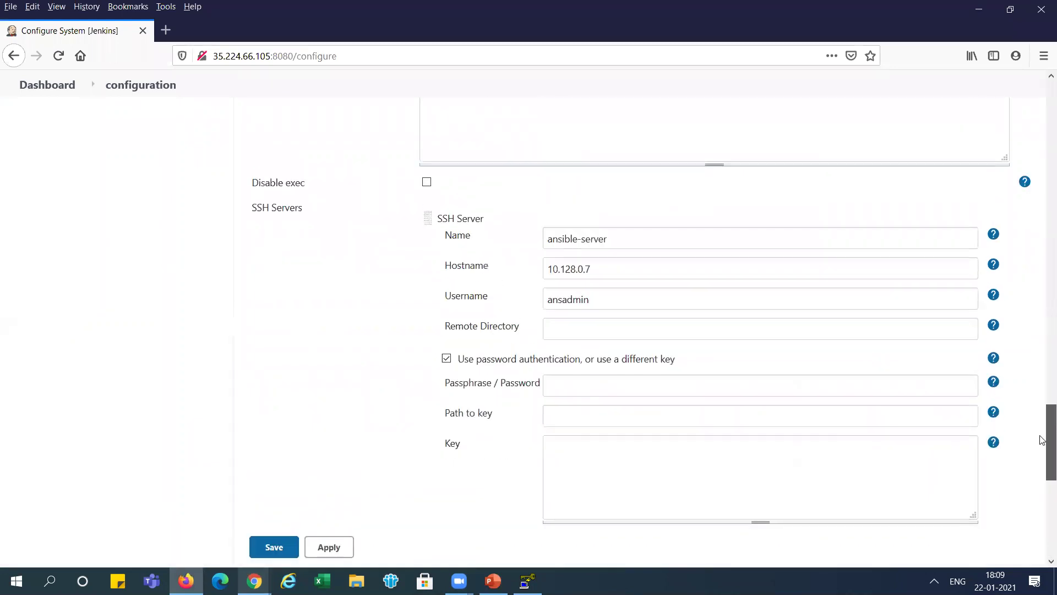
click(580, 379)
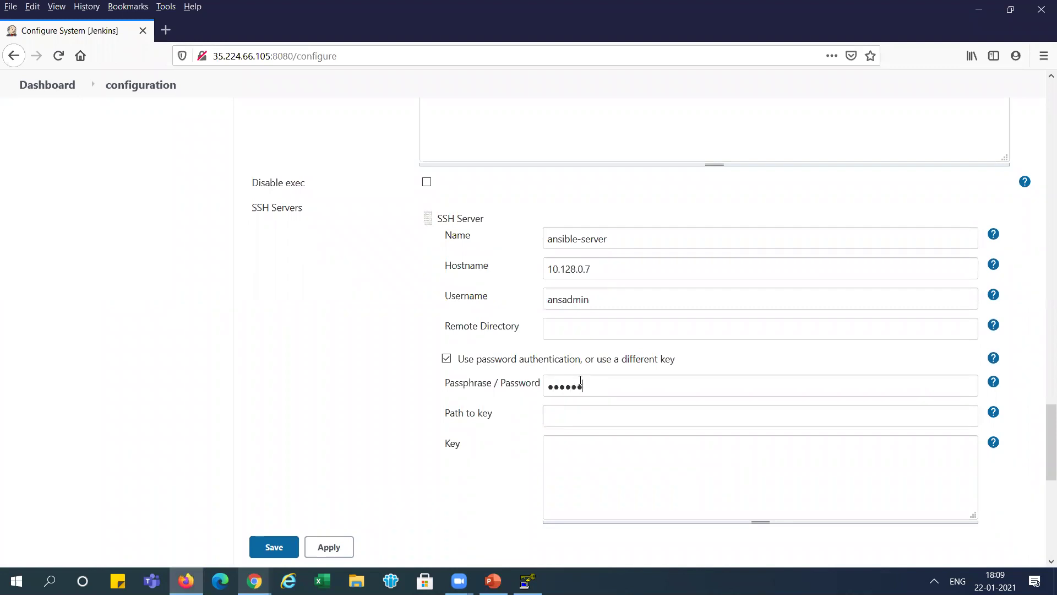
- Run Test Configuration until it reports Success, then apply and save
drag(1044, 430, 1042, 490)
click(942, 496)
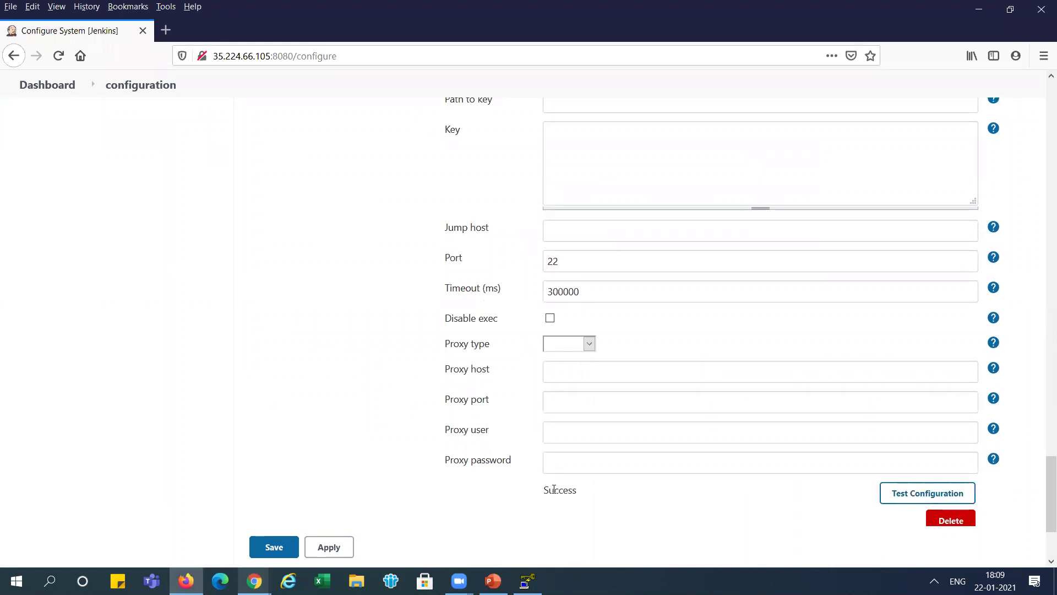
click(1041, 411)
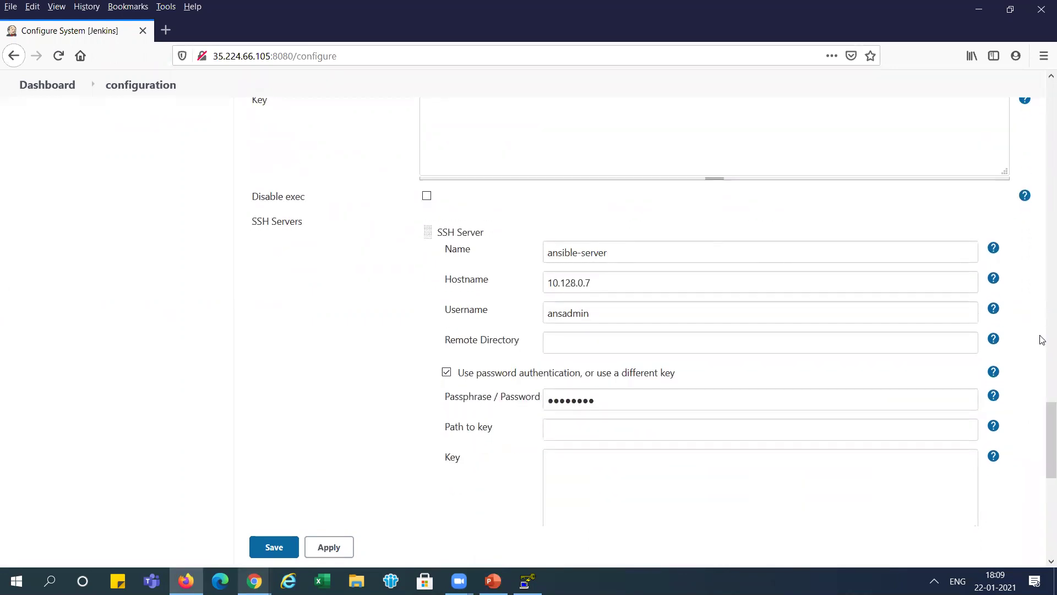
drag(1042, 425, 1042, 522)
click(342, 485)
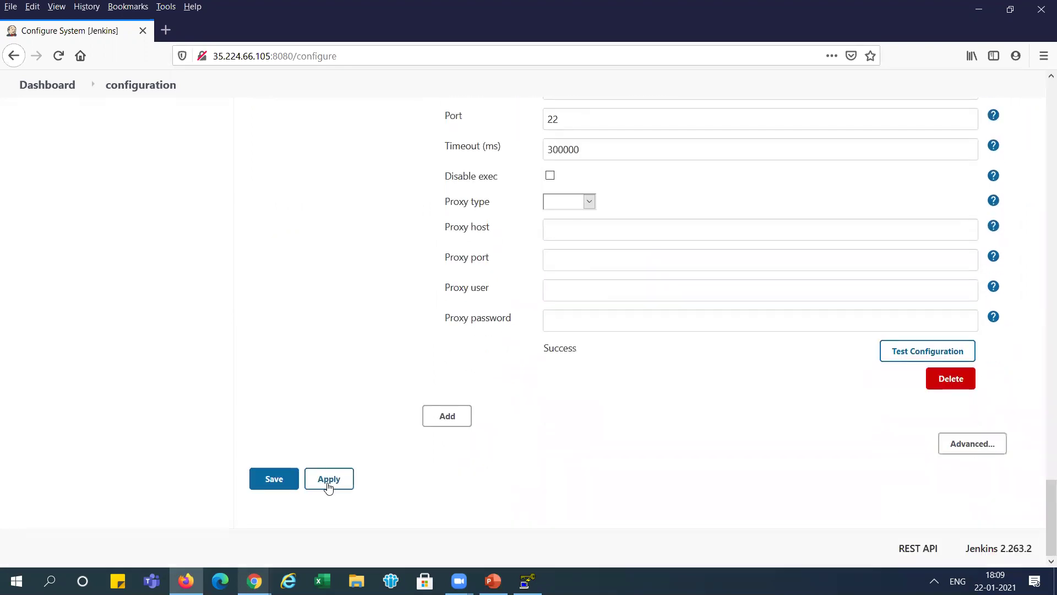
click(275, 481)
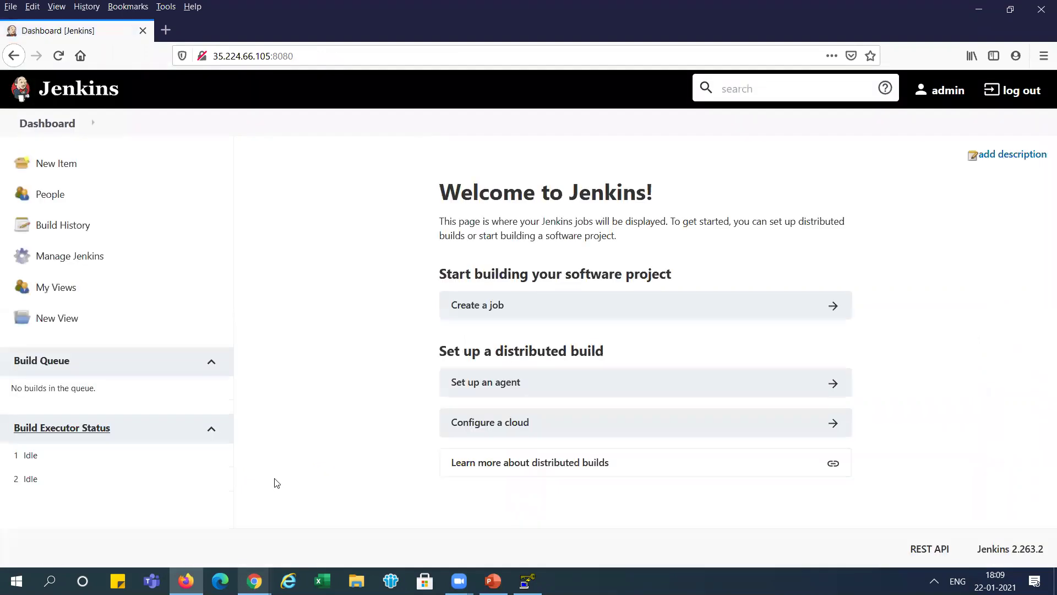
- Find the GitHub repository URL slide and select the URL
key(alt+Tab)
key(alt+Tab)
key(alt+Tab)
key(alt+Tab)
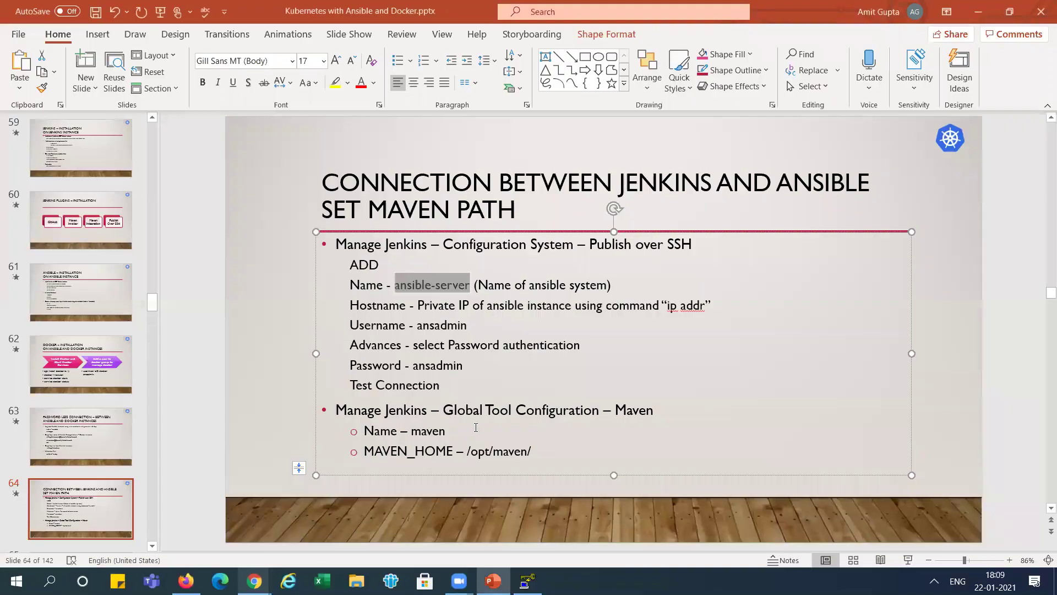
drag(364, 430, 529, 450)
click(529, 450)
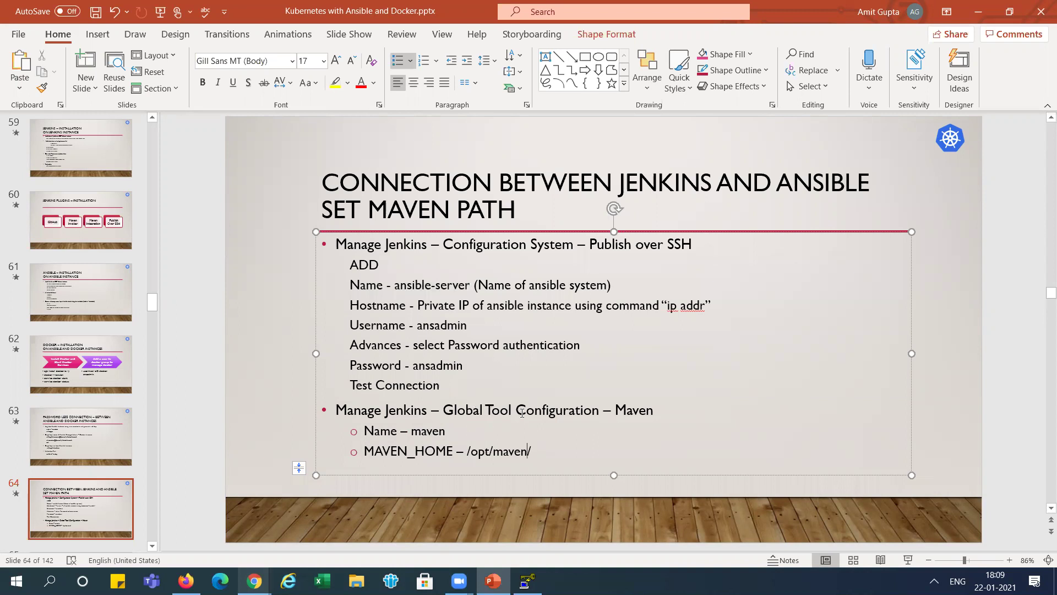
drag(148, 306, 150, 318)
click(72, 299)
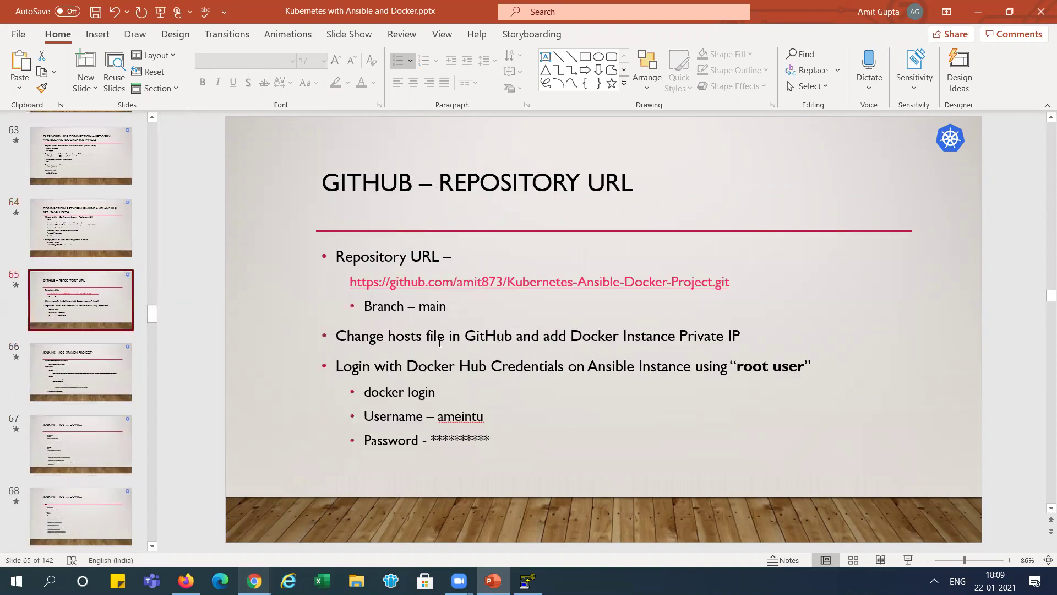
drag(350, 282, 725, 285)
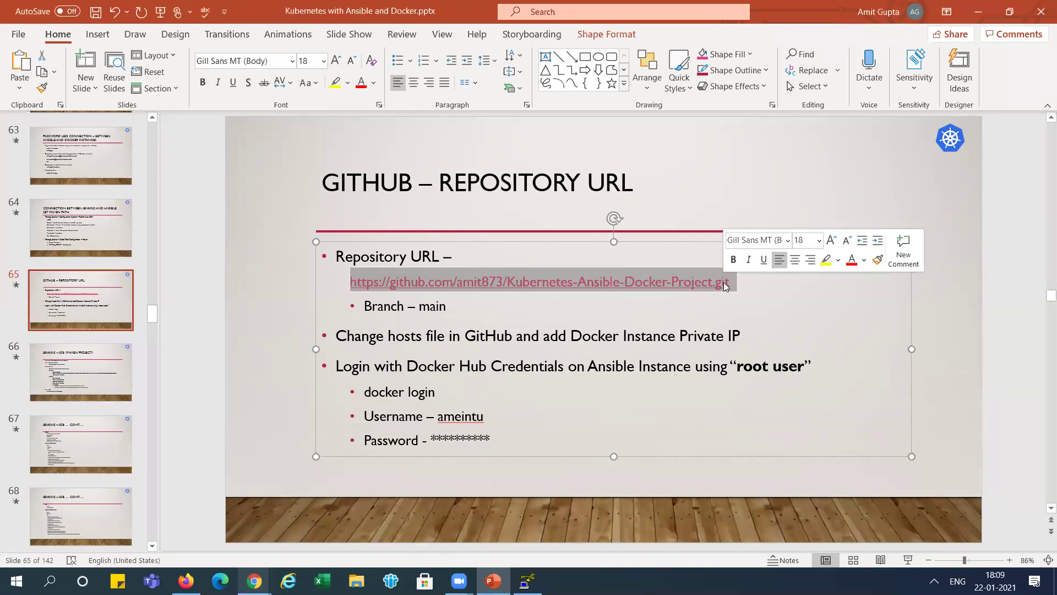
- Load the Kubernetes-Ansible-Docker-Project repository in new Firefox tabs beside Jenkins
click(186, 581)
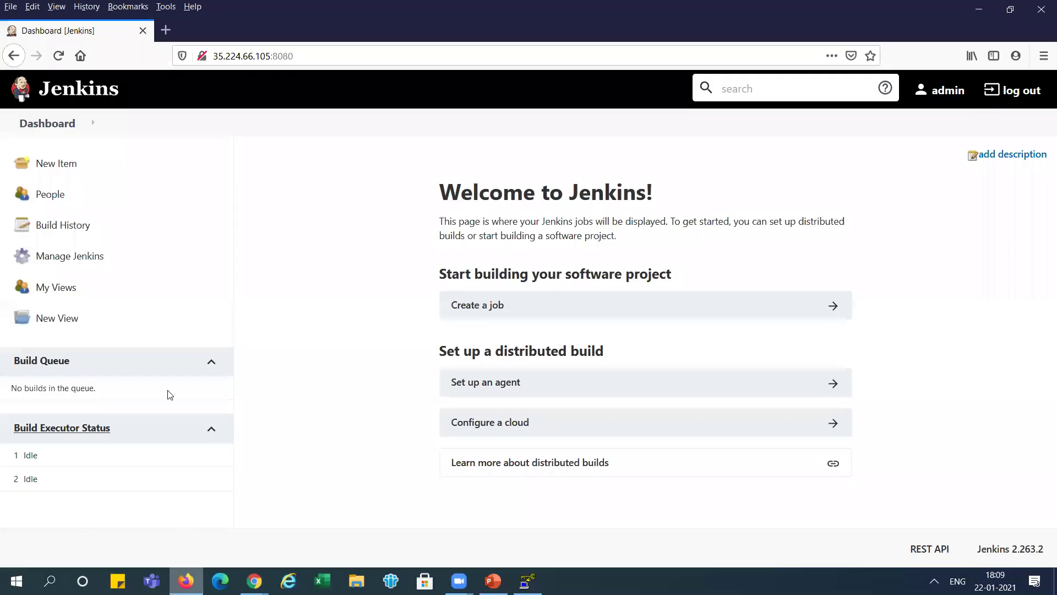
click(166, 31)
key(ctrl+v)
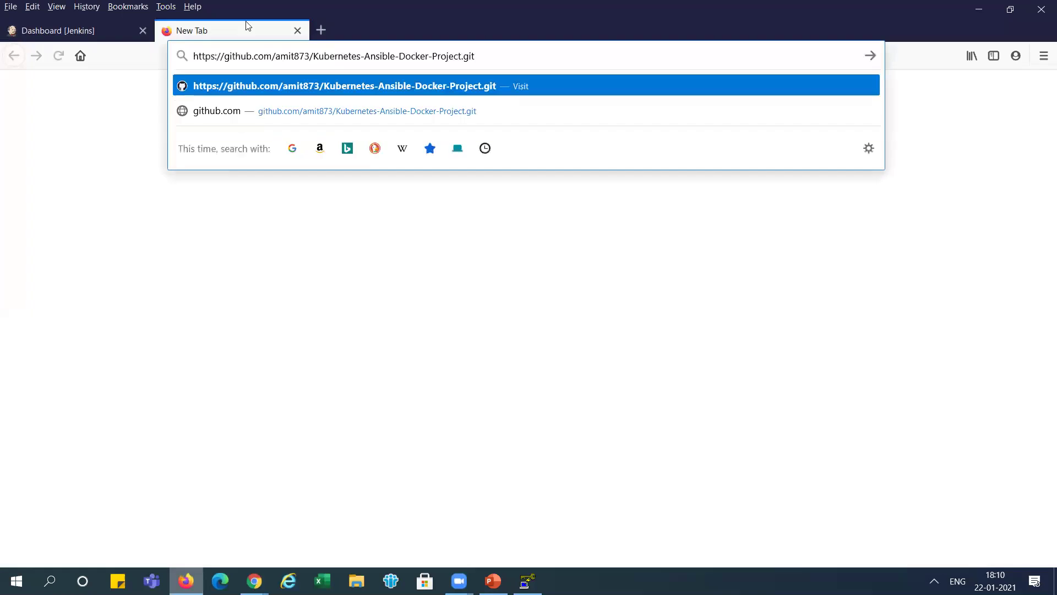
key(Return)
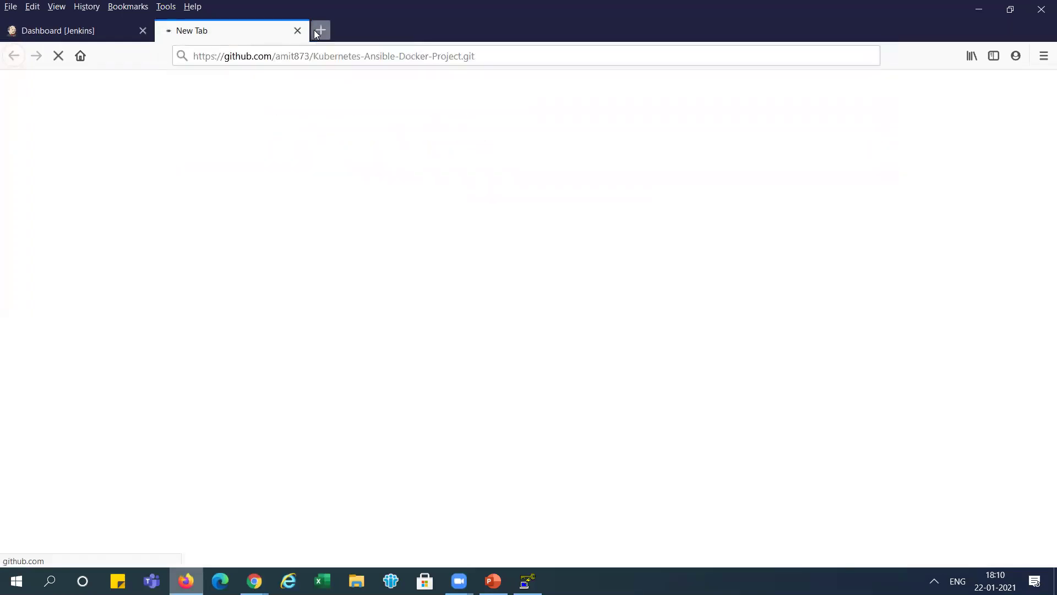
click(319, 31)
key(ctrl+v)
key(Return)
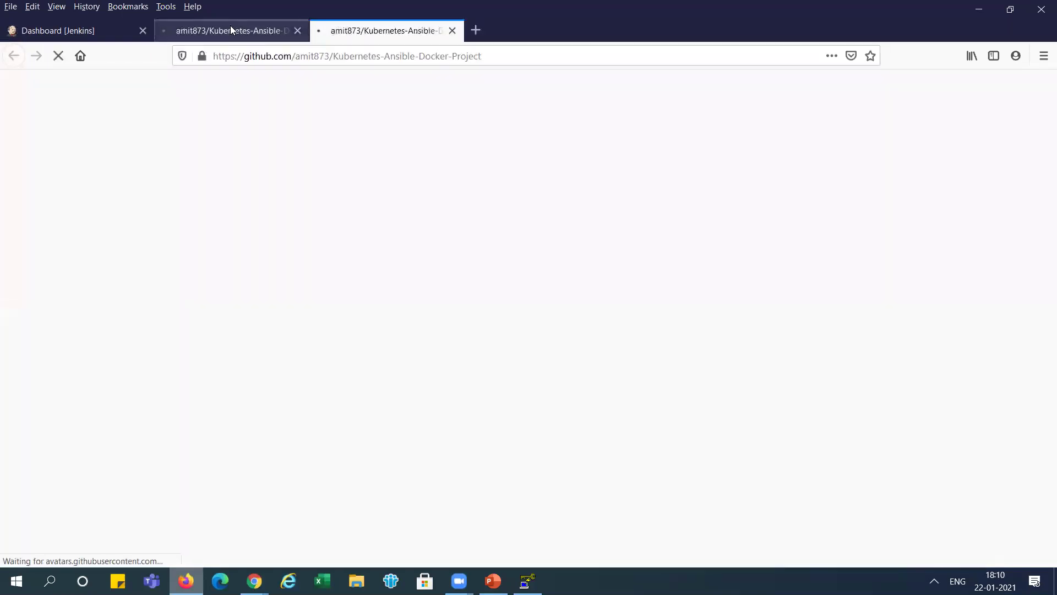
click(231, 31)
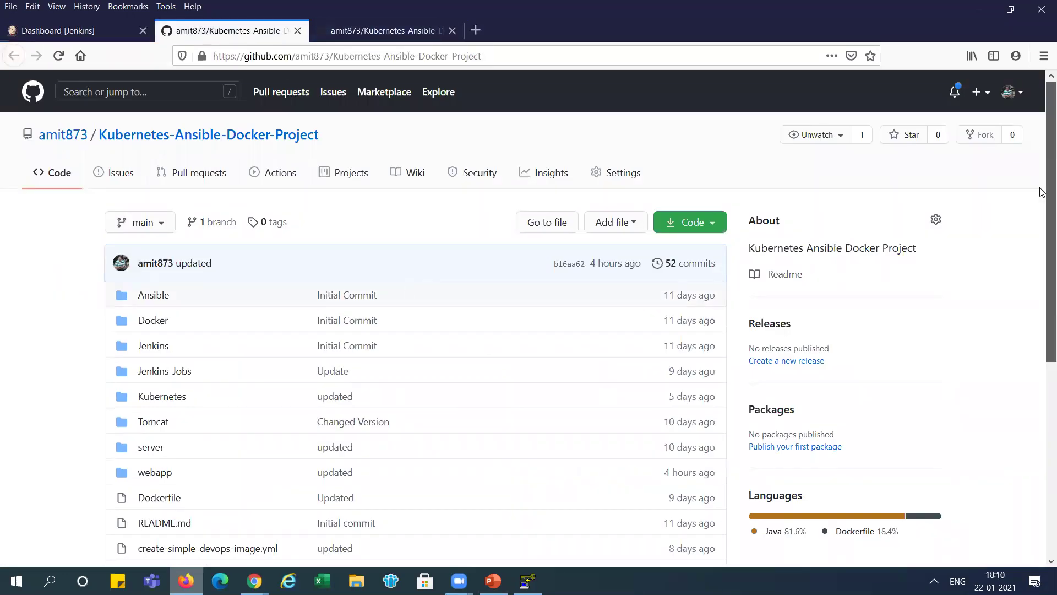
drag(1042, 165, 1043, 206)
- Copy docker-host's internal IP 10.128.0.8 for the repository's hosts file
key(alt+Tab)
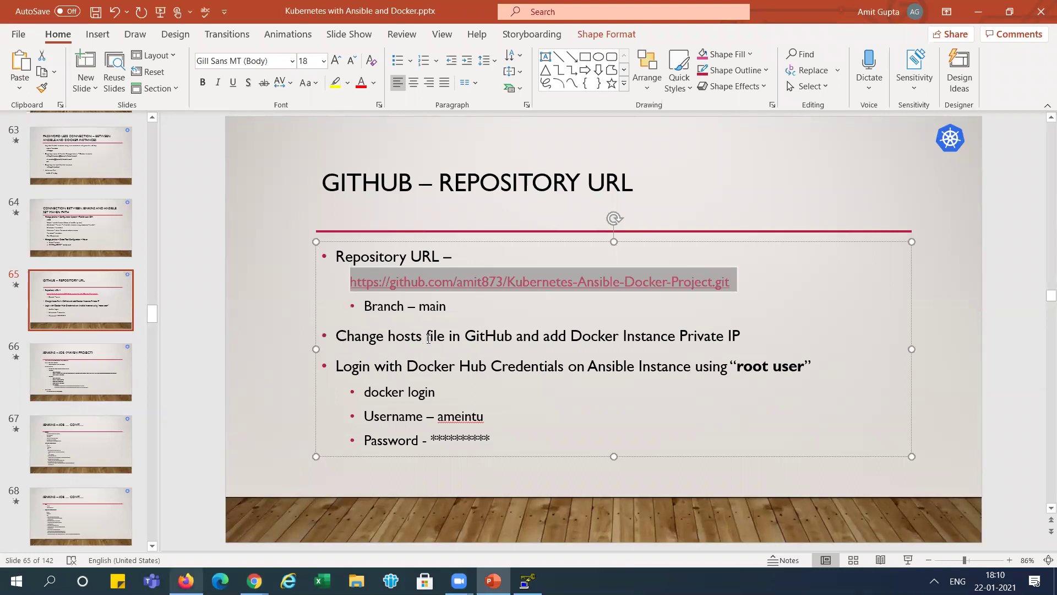
drag(465, 334, 502, 332)
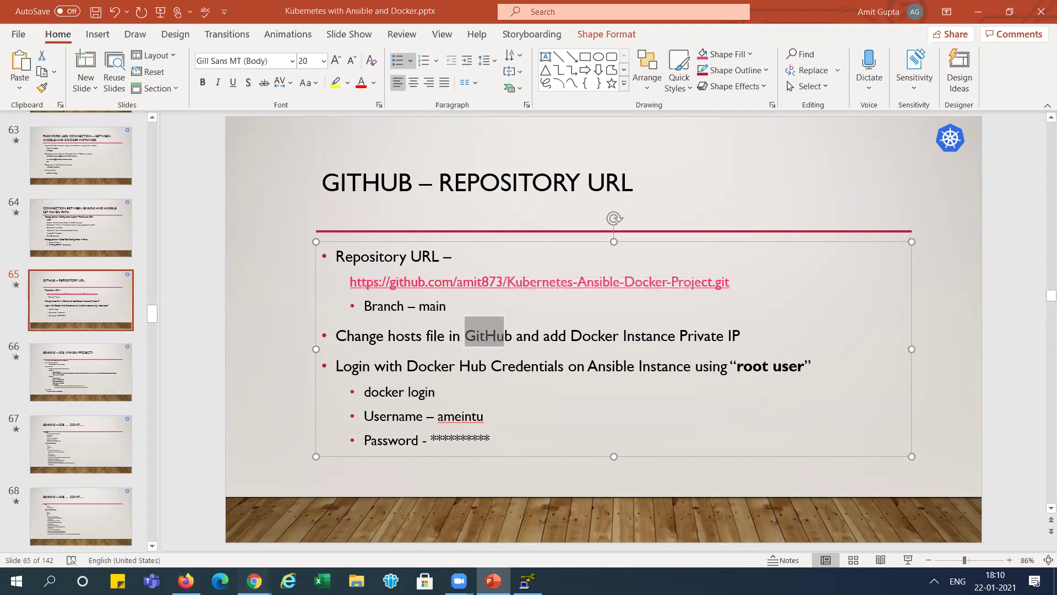
mouse_move(256, 567)
click(110, 545)
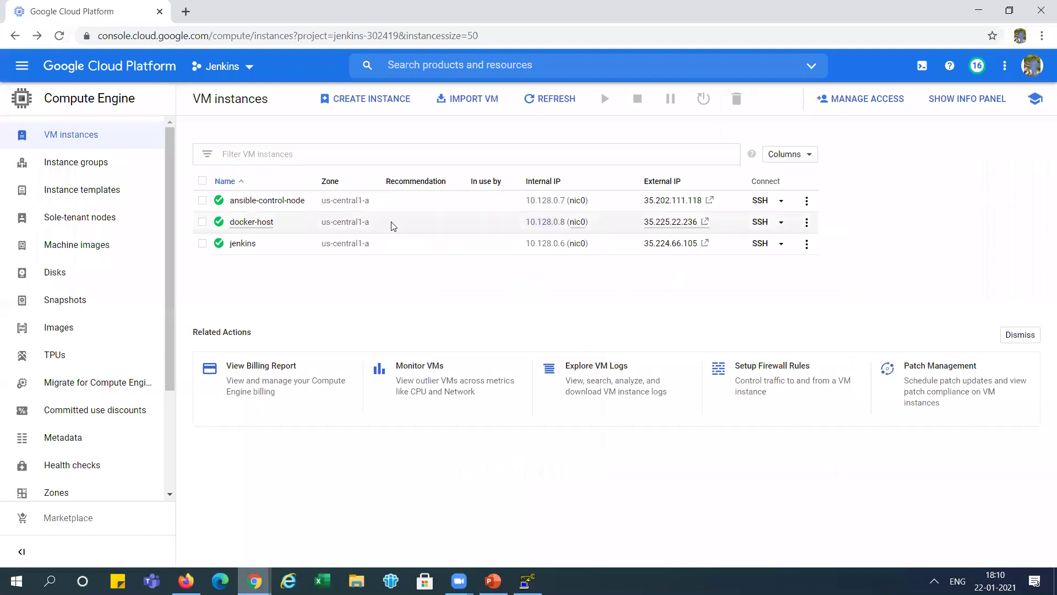
click(596, 223)
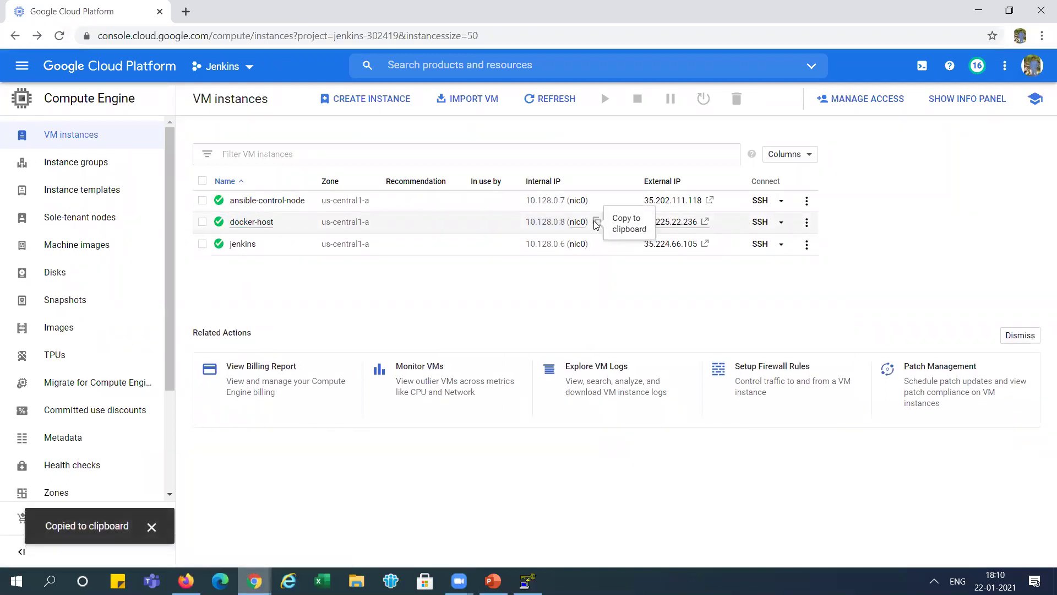
key(alt+Tab)
key(alt+Tab)
key(Tab)
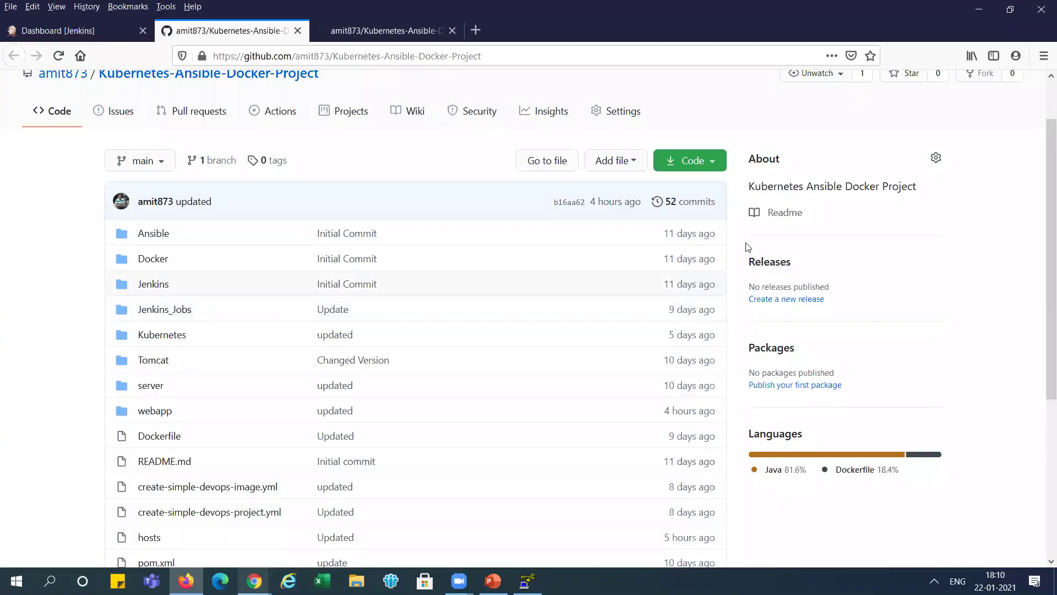
drag(1051, 215, 1051, 292)
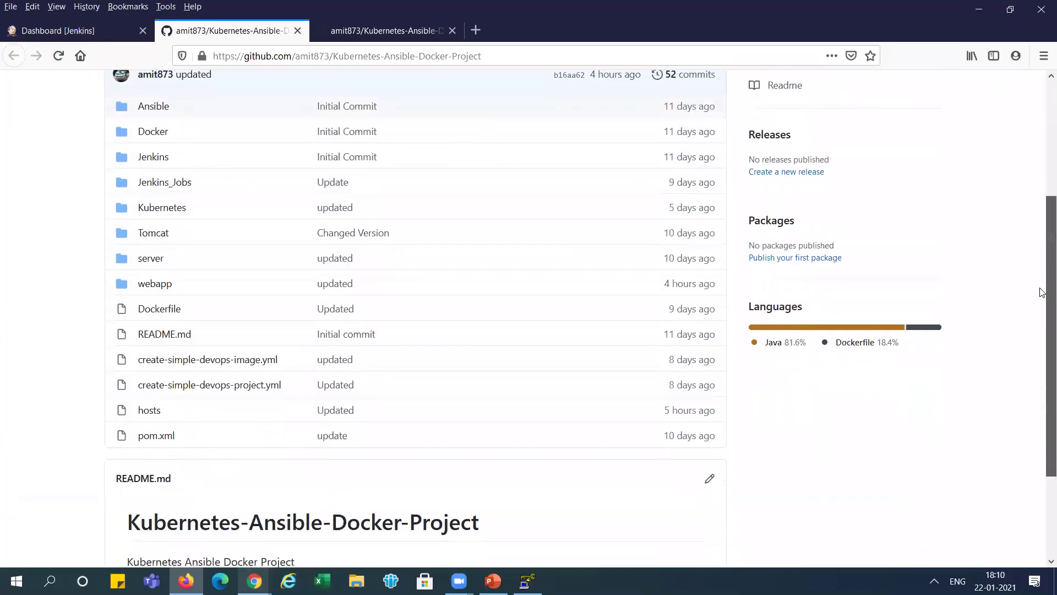
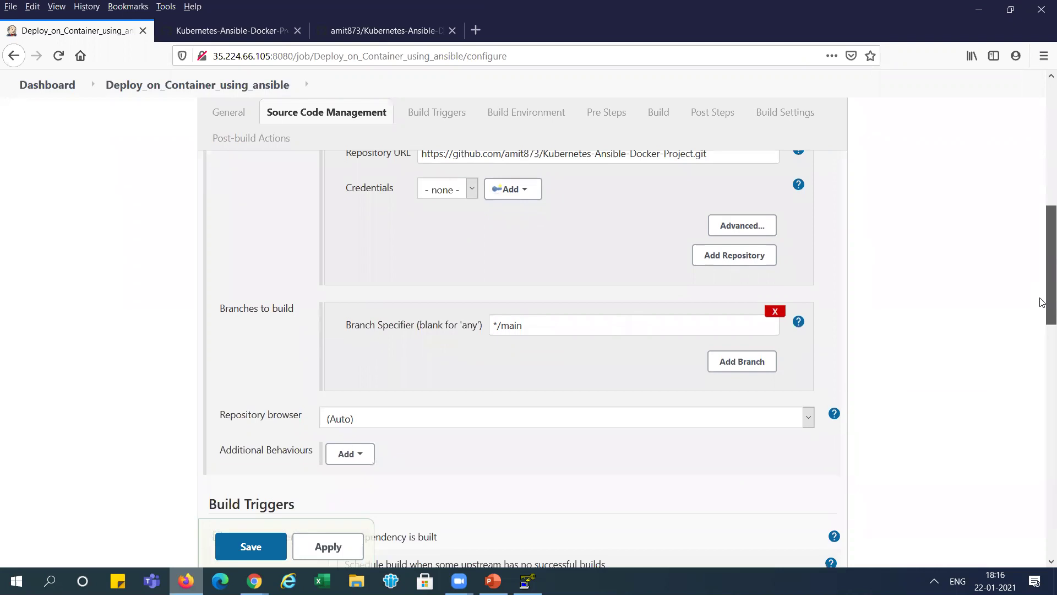
- Paste 'clean install package' into the Maven Goals and options field and open the post-build action list
drag(1043, 274, 1041, 423)
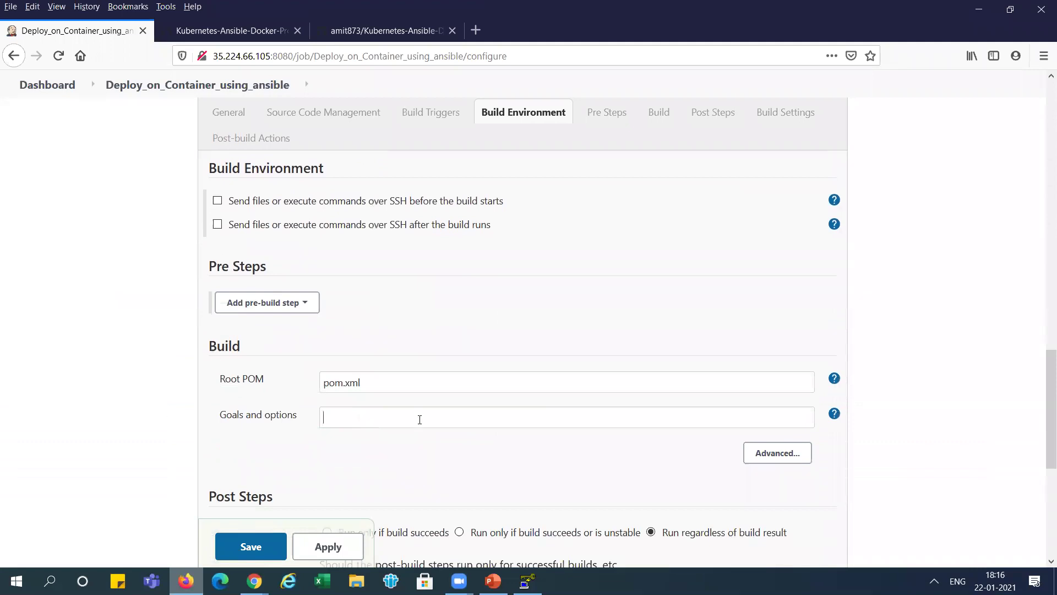
key(alt+Tab)
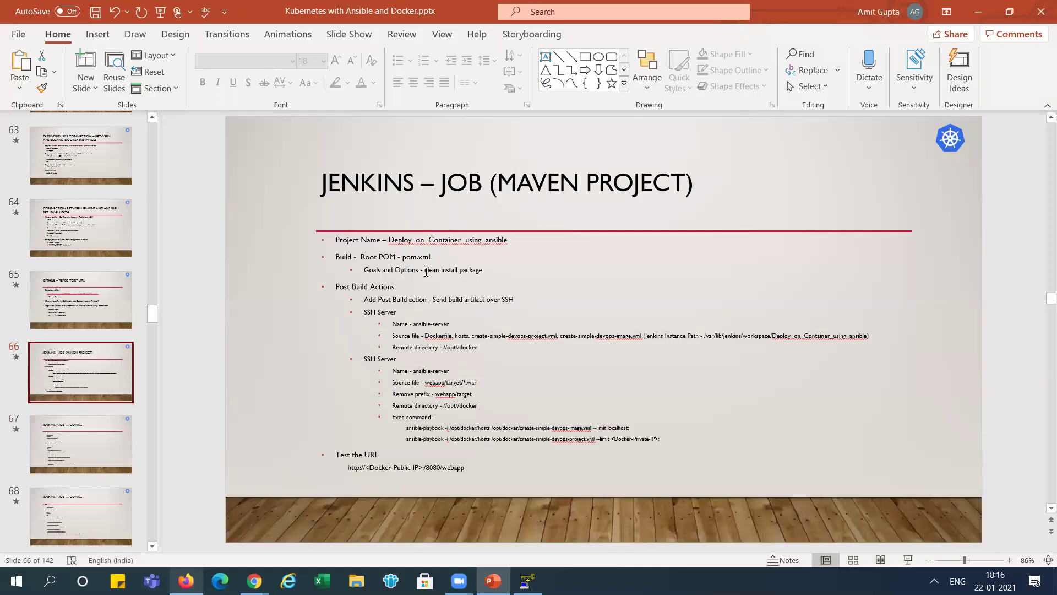
drag(425, 270, 476, 274)
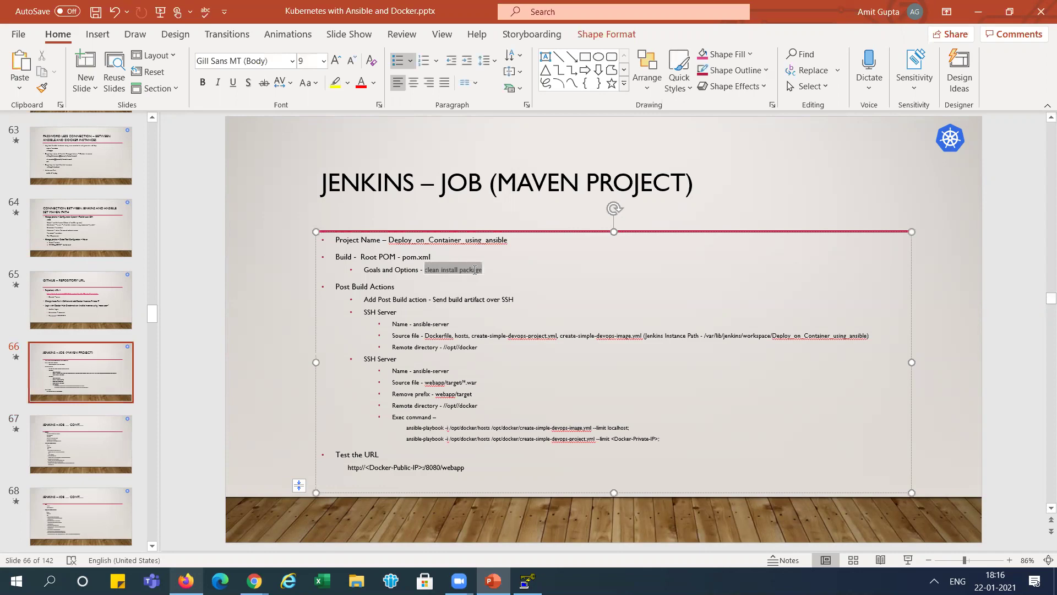
key(ctrl+c)
key(alt+Tab)
key(ctrl+v)
drag(1044, 361, 1041, 484)
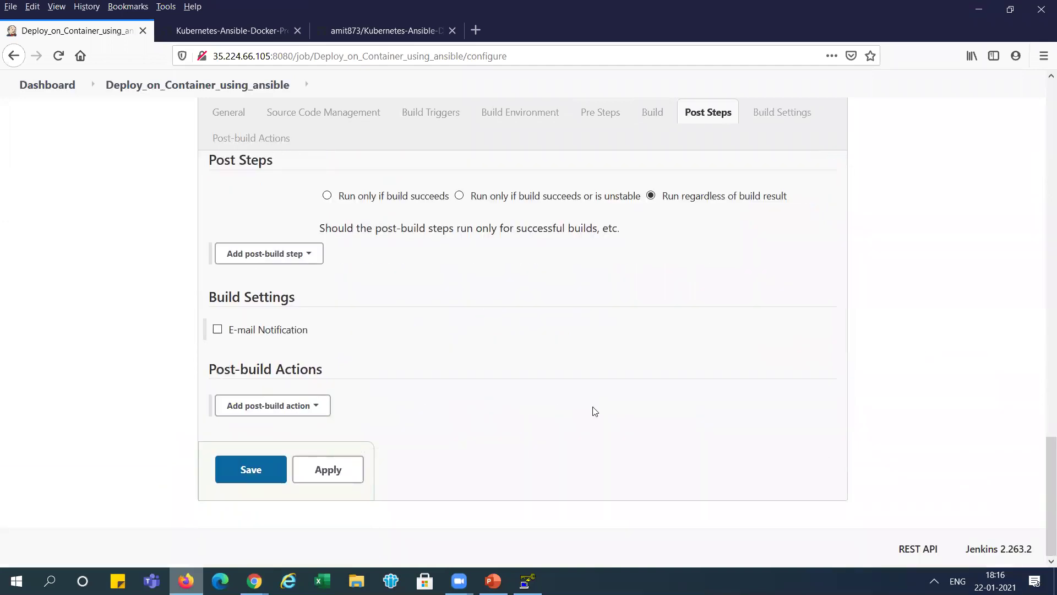
click(322, 412)
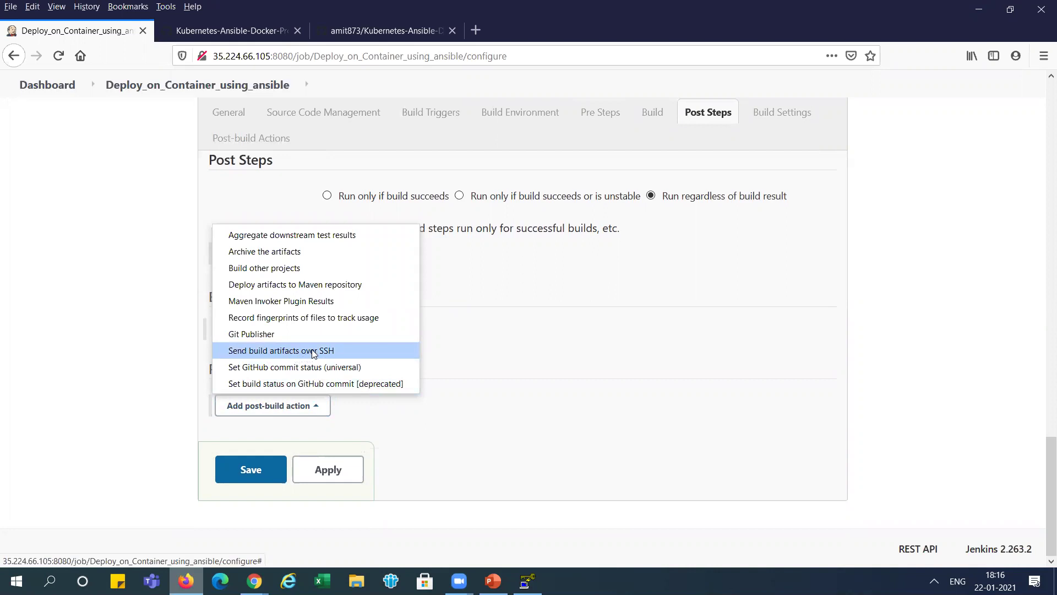
- Add a Send build artifacts over SSH action with ansible-server as the target
click(312, 353)
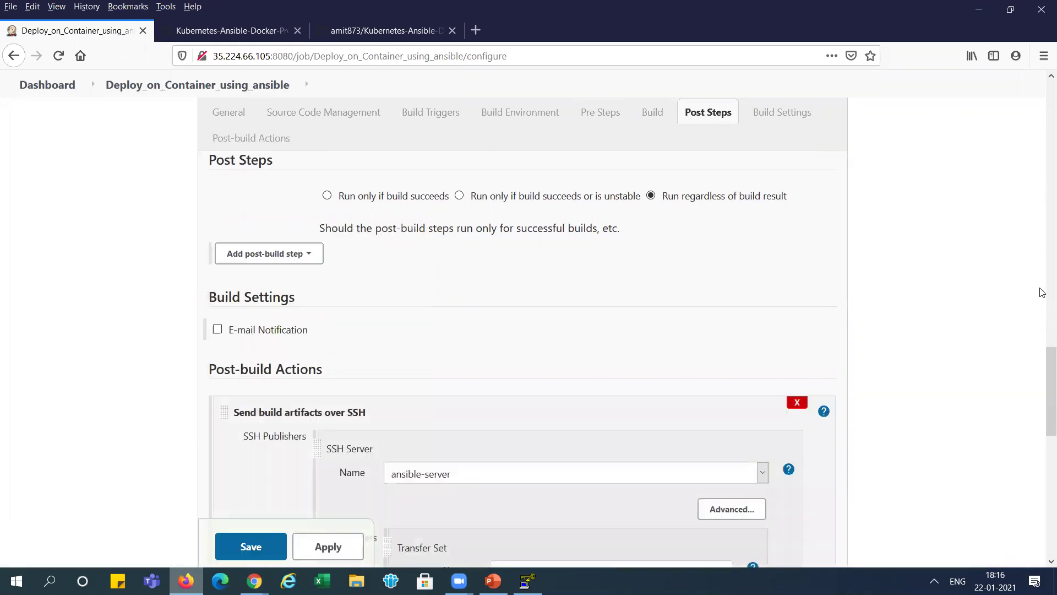
scroll(1042, 418, down, 5)
scroll(1042, 434, up, 2)
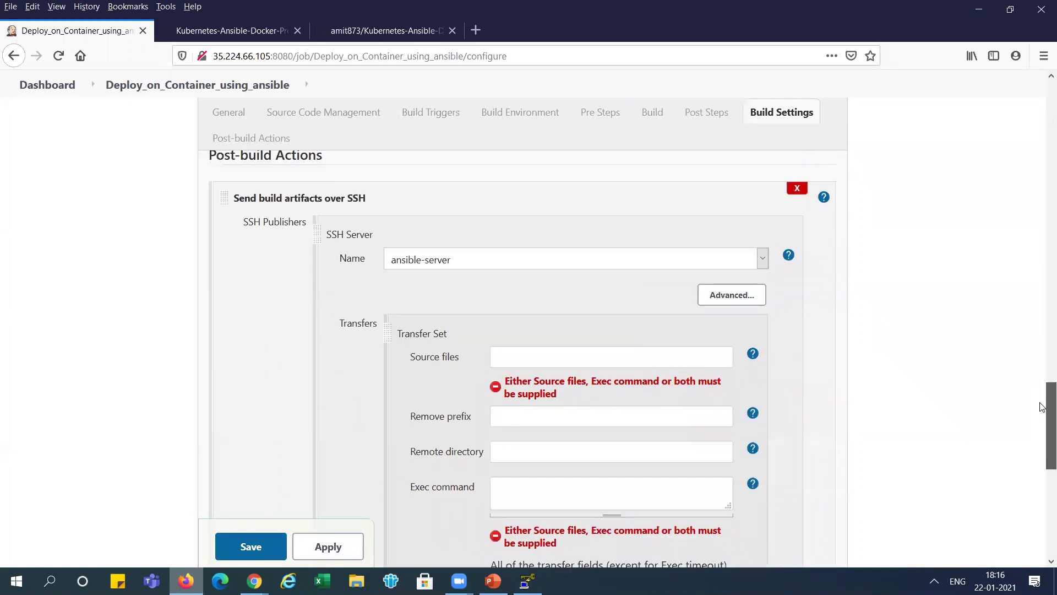
click(501, 267)
click(498, 266)
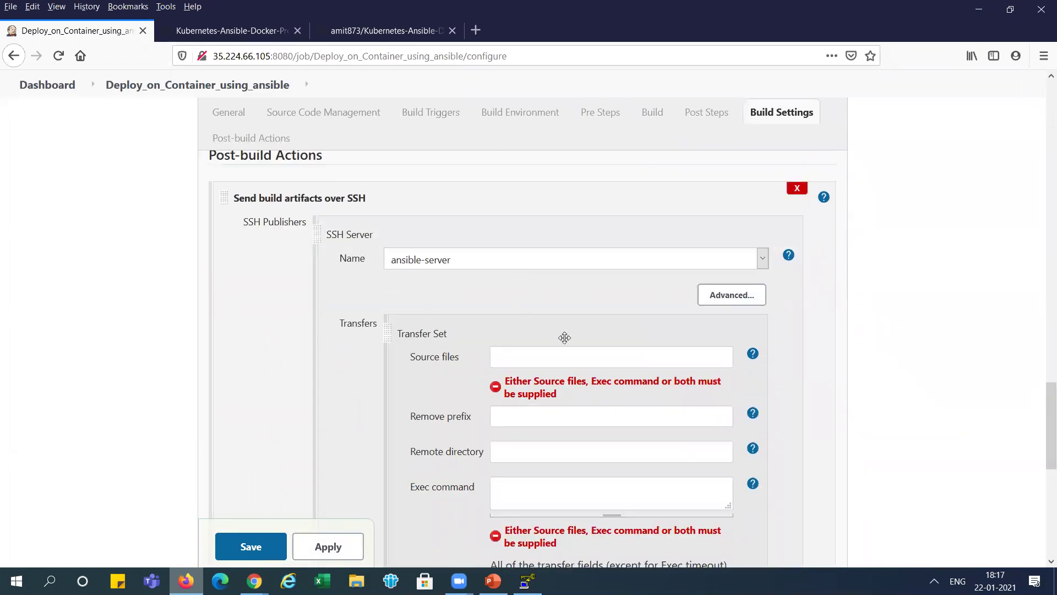
- Fill Source files with Dockerfile, hosts and both create-simple-devops YAML files
key(alt+Tab)
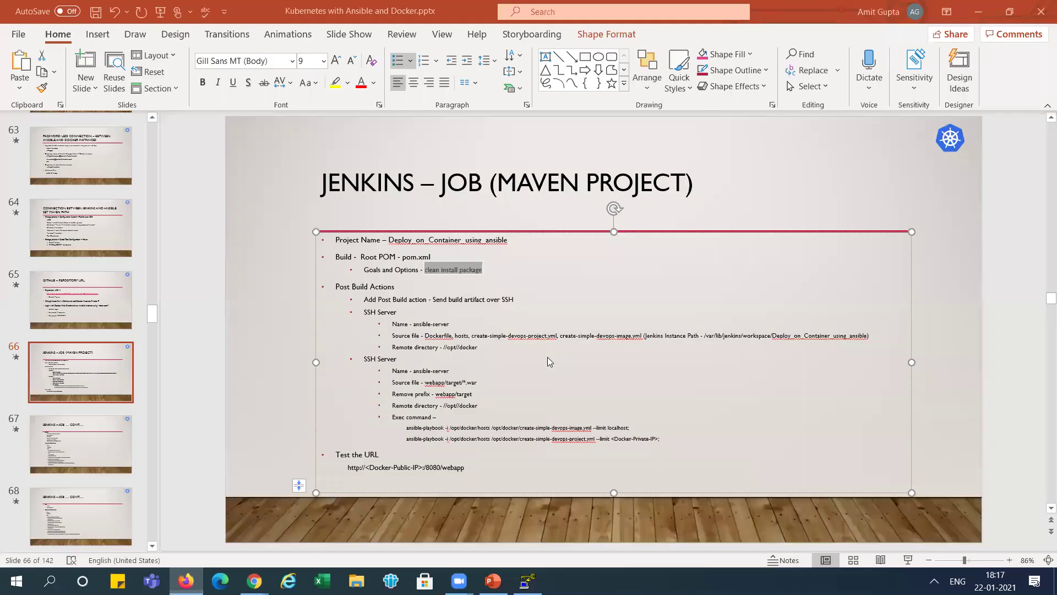
drag(424, 336, 645, 337)
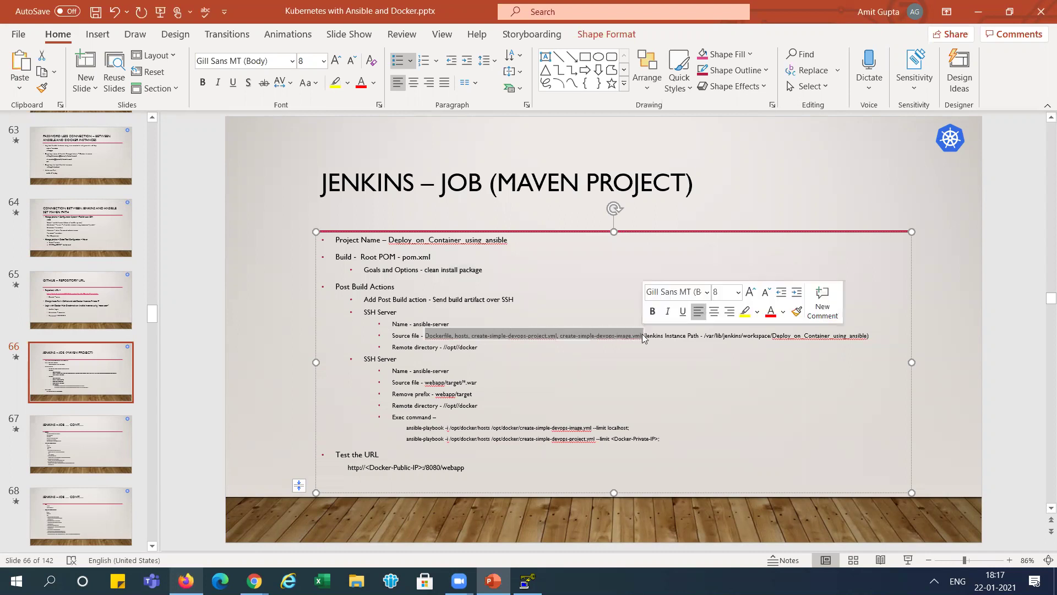
key(alt+Tab)
click(618, 353)
key(ctrl+v)
key(BackSpace)
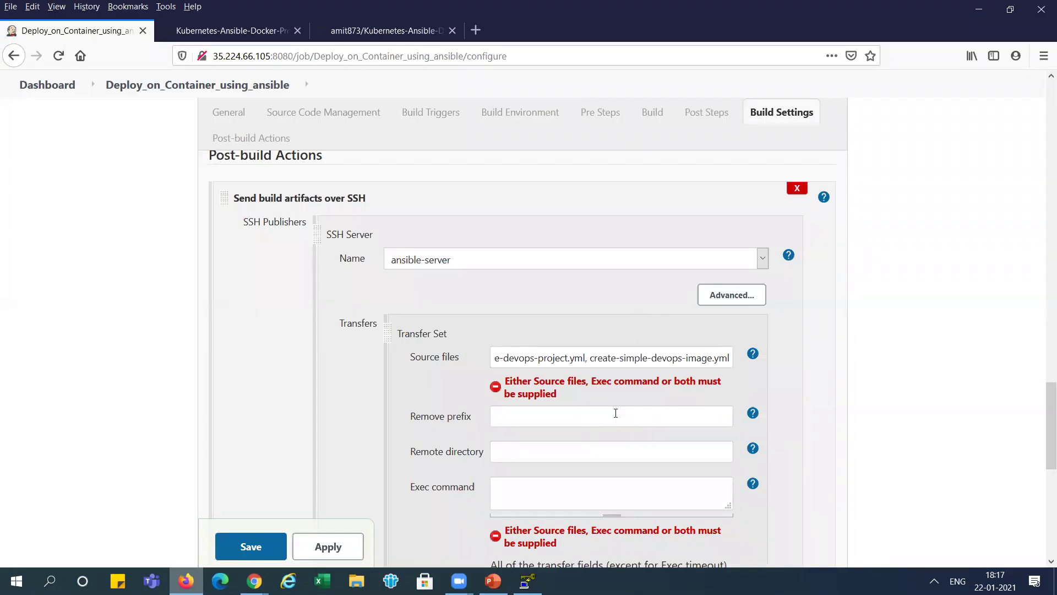
key(Left)
key(Left)
key(Left)
key(Left)
key(Left)
key(Left)
key(Left)
key(Left)
key(Left)
key(Left)
key(Left)
key(Left)
key(Left)
key(Left)
key(Left)
key(Left)
key(Left)
key(Left)
key(Left)
key(Left)
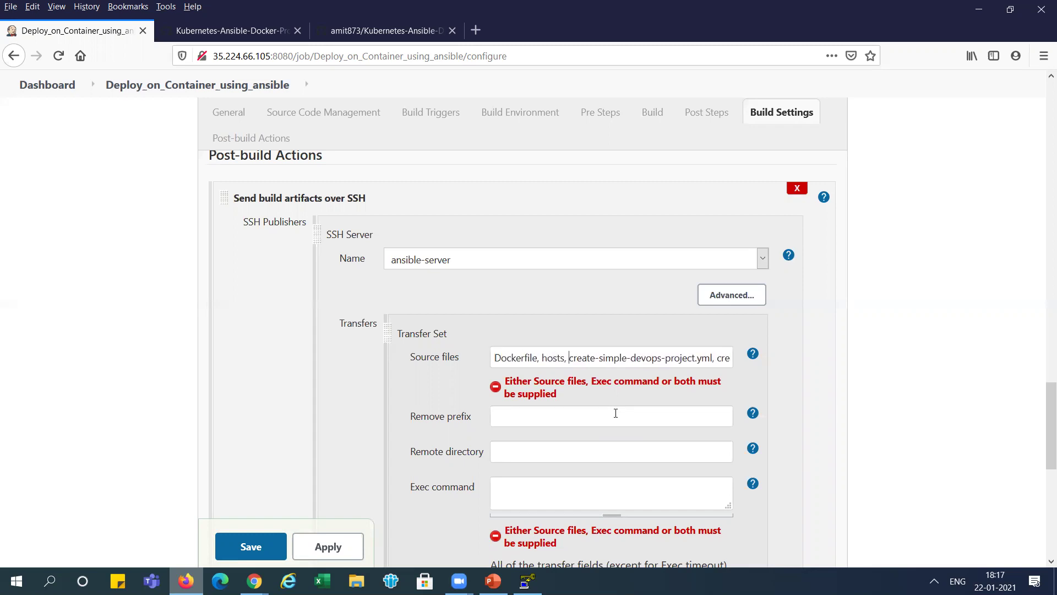
key(Right)
key(Right)
key(Right)
key(Right)
key(Right)
key(Right)
key(Right)
key(Right)
key(Right)
key(Right)
key(Right)
key(Right)
key(Right)
key(Right)
key(Right)
key(Right)
key(Right)
key(Right)
key(Right)
key(Right)
key(Right)
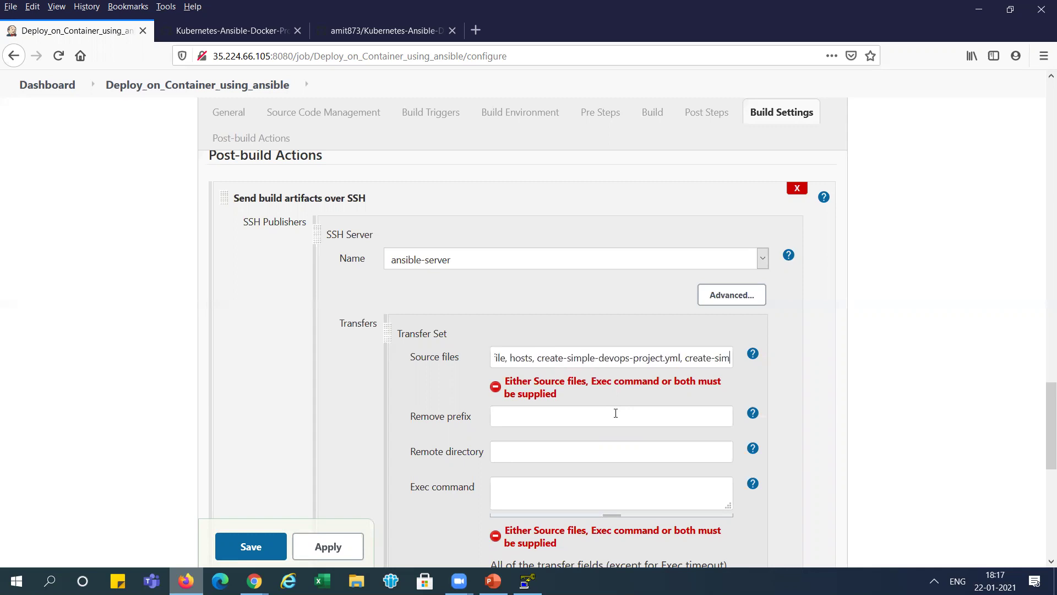
- Set the transfer's Remote directory to //opt//docker
key(alt+Tab)
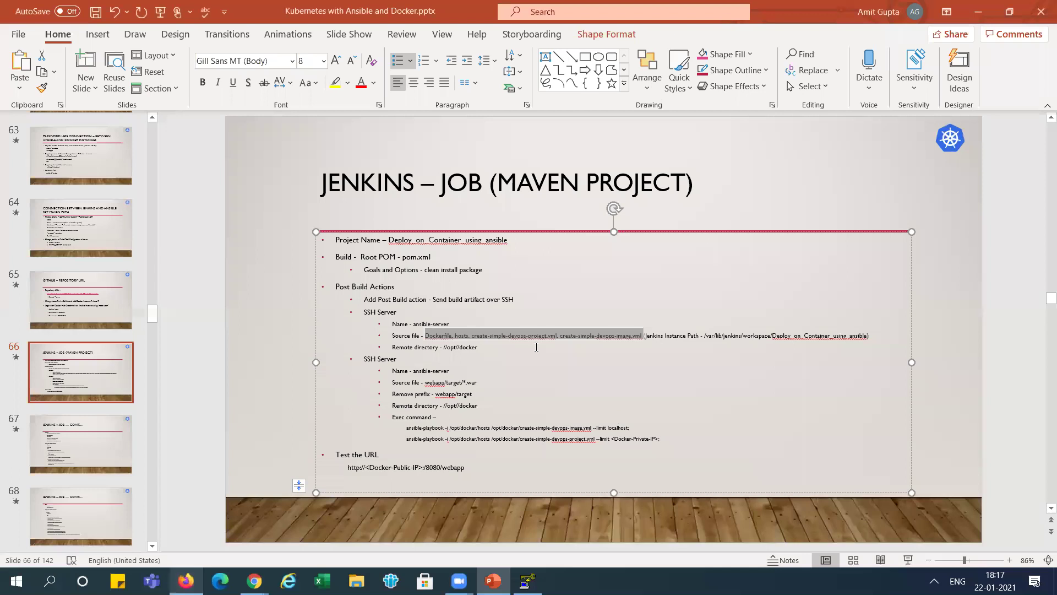
drag(442, 348, 478, 352)
key(alt+Tab)
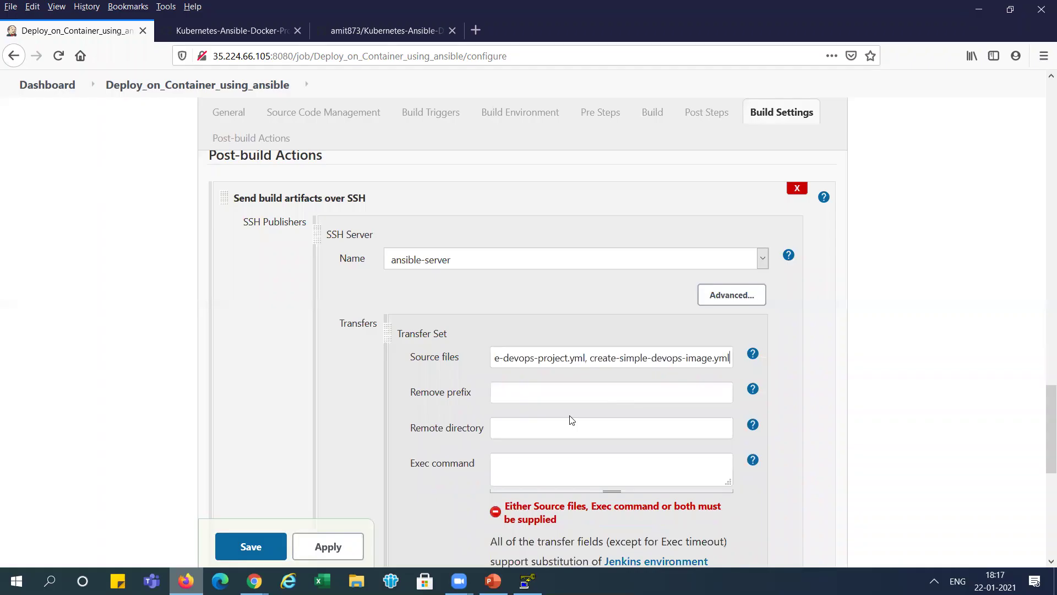
key(ctrl+v)
key(Delete)
key(Delete)
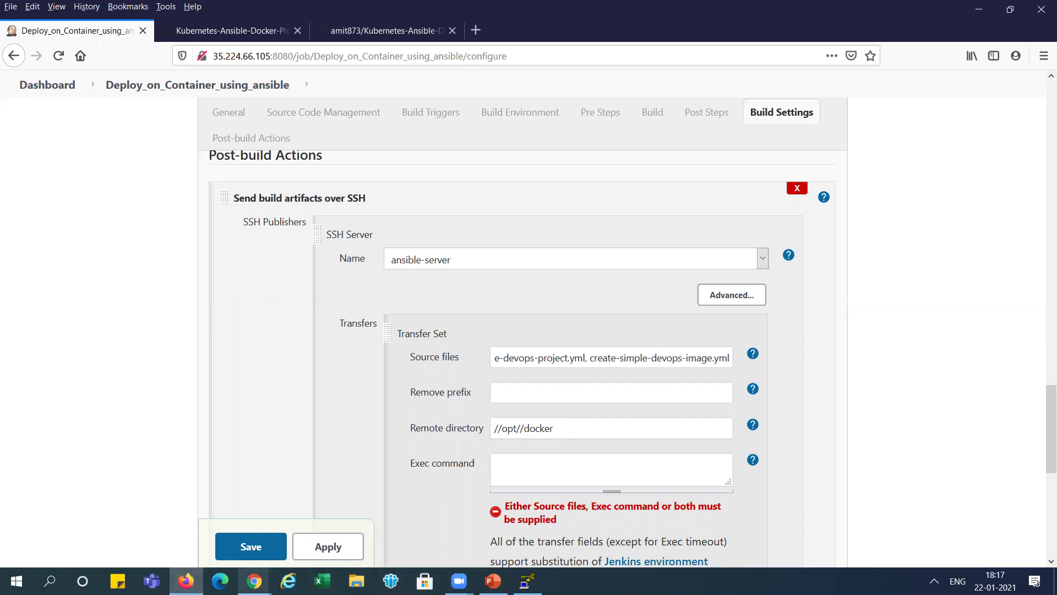
- Run cd /opt/docker and ls -l on ansible-control-node, confirming it shows total 0
mouse_move(254, 581)
click(326, 512)
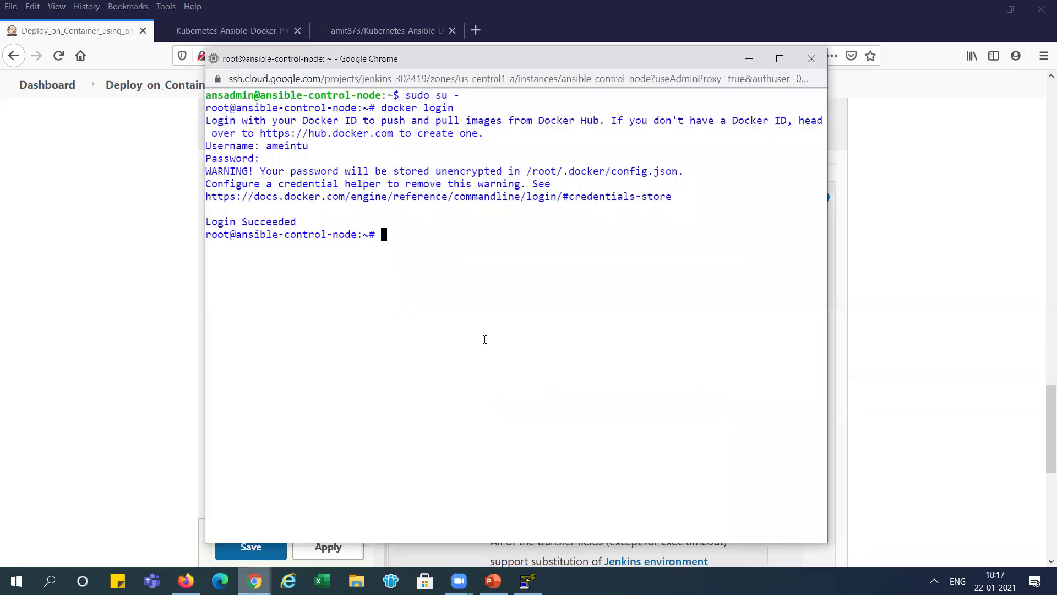
text(cd /opt/d)
key(Tab)
key(Return)
text(ls -l)
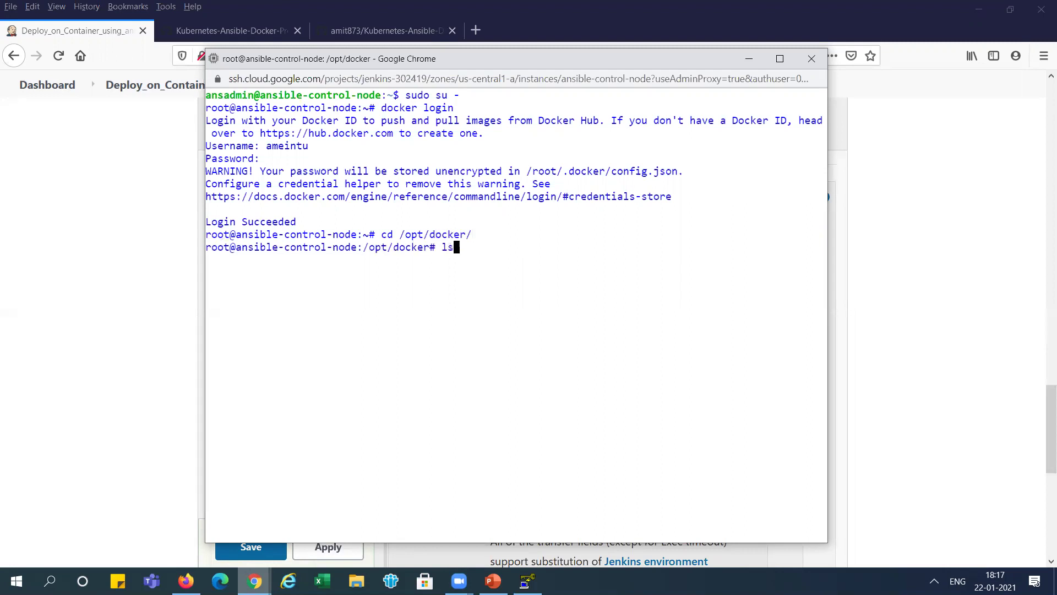
key(Return)
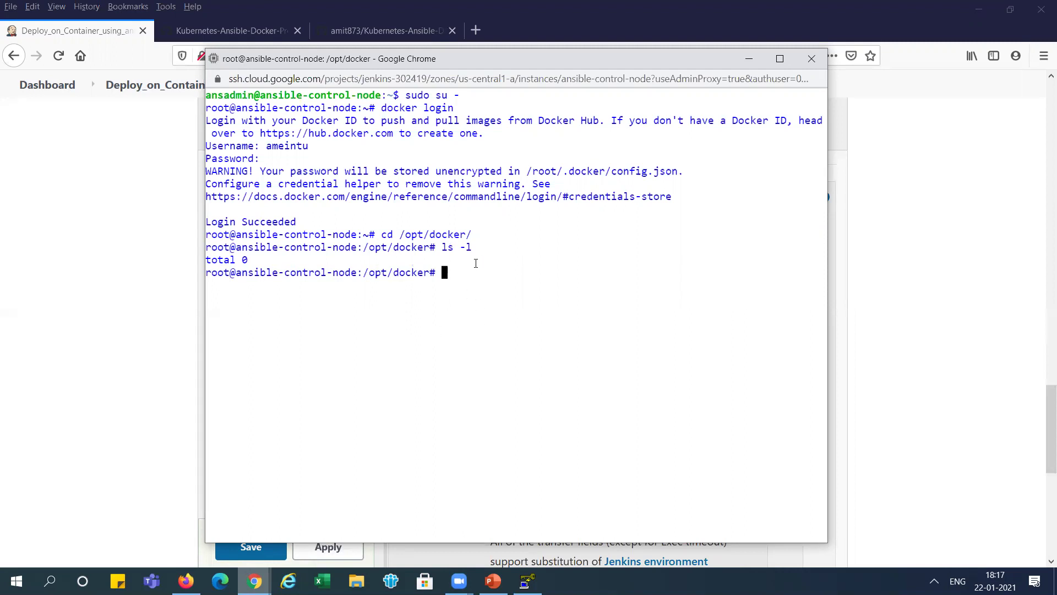
key(alt+Tab)
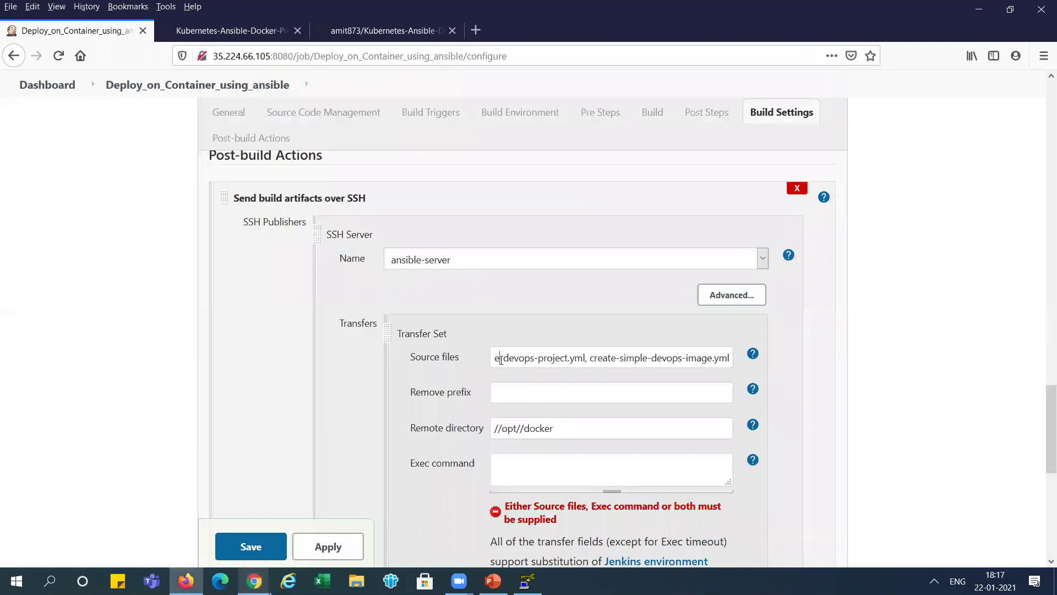
key(Left)
key(Left)
key(Left)
key(Left)
key(Left)
key(Left)
key(Left)
key(Left)
key(Left)
key(Left)
key(Left)
key(Left)
key(Left)
key(Left)
key(Left)
key(Left)
key(Left)
key(Left)
key(Left)
key(Left)
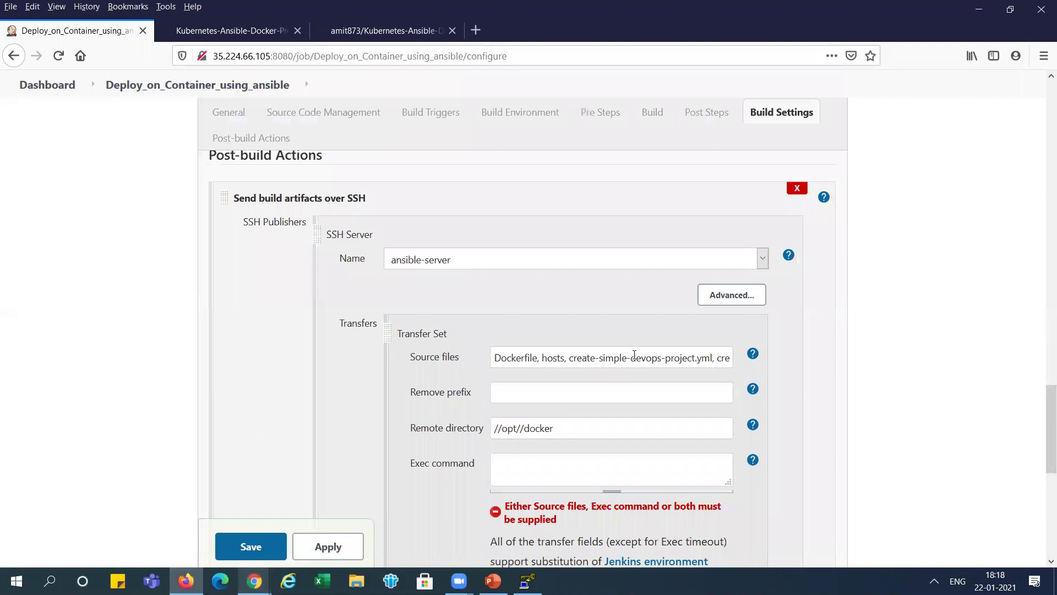
- Apply and save the job, run build #1, and view its console output
click(327, 547)
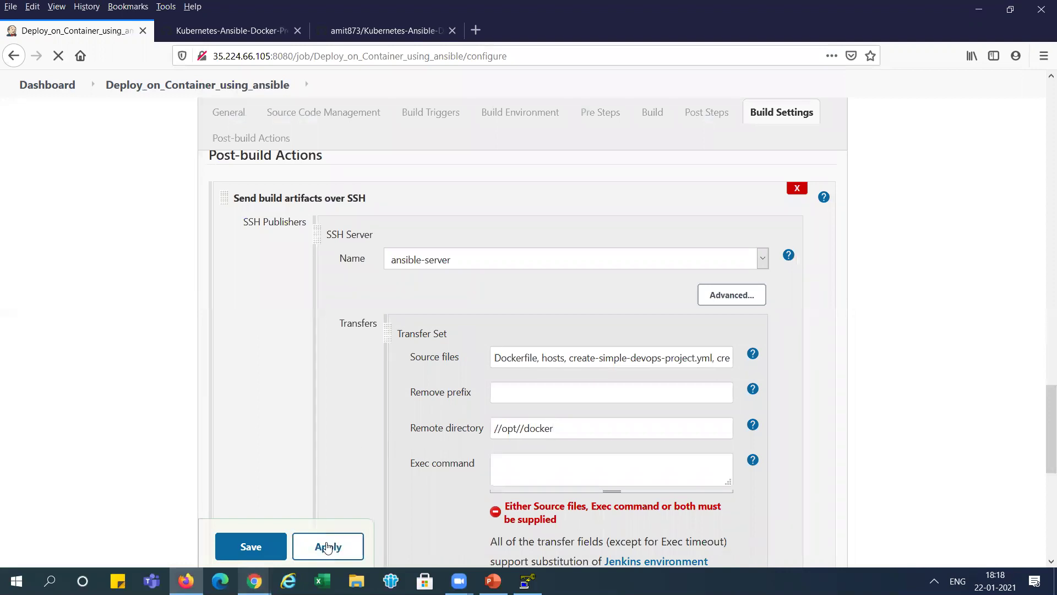
click(260, 552)
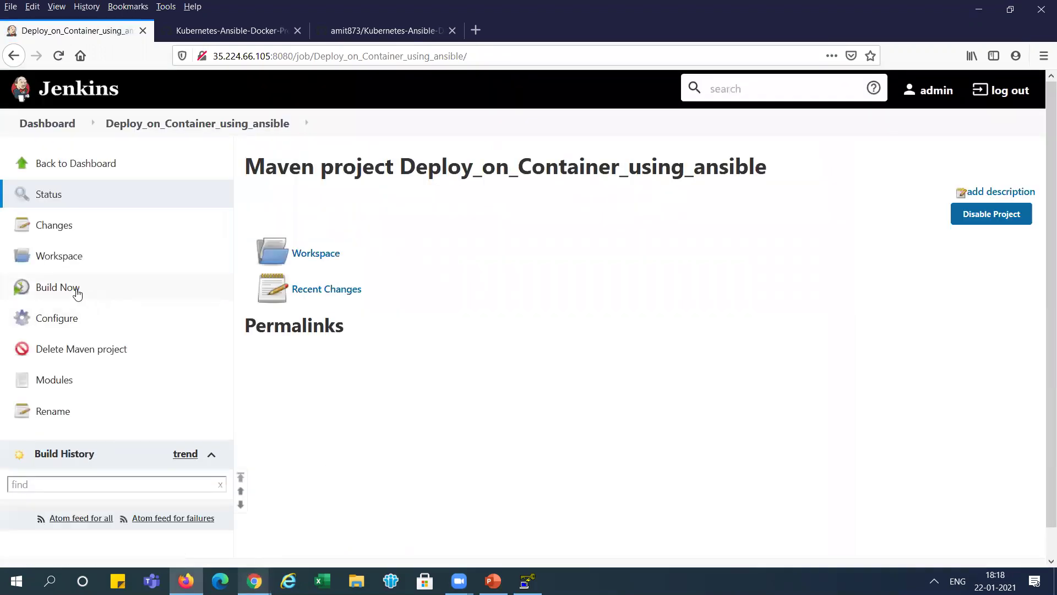
click(52, 287)
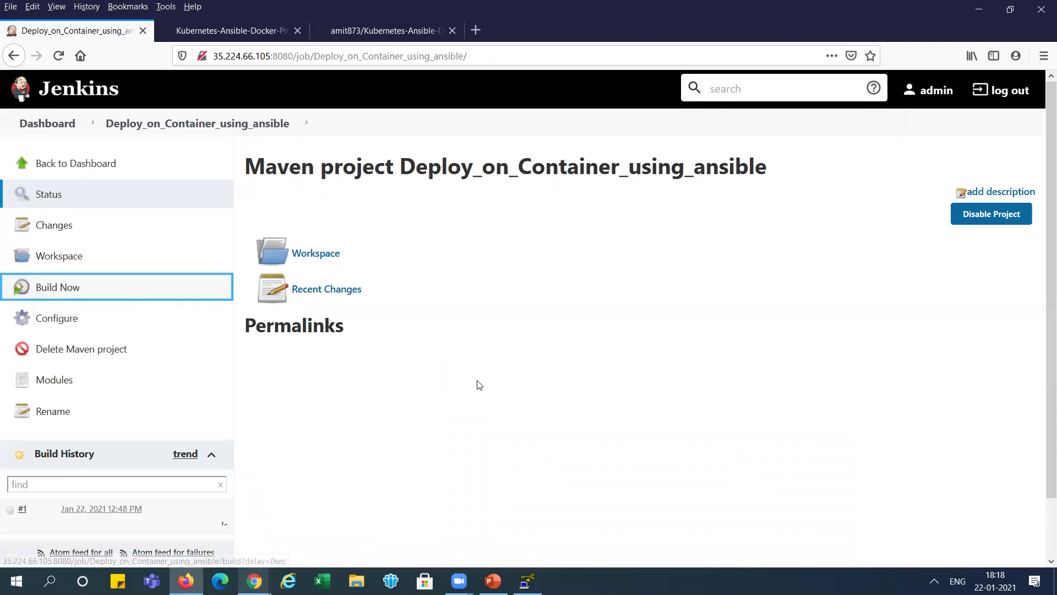
click(11, 516)
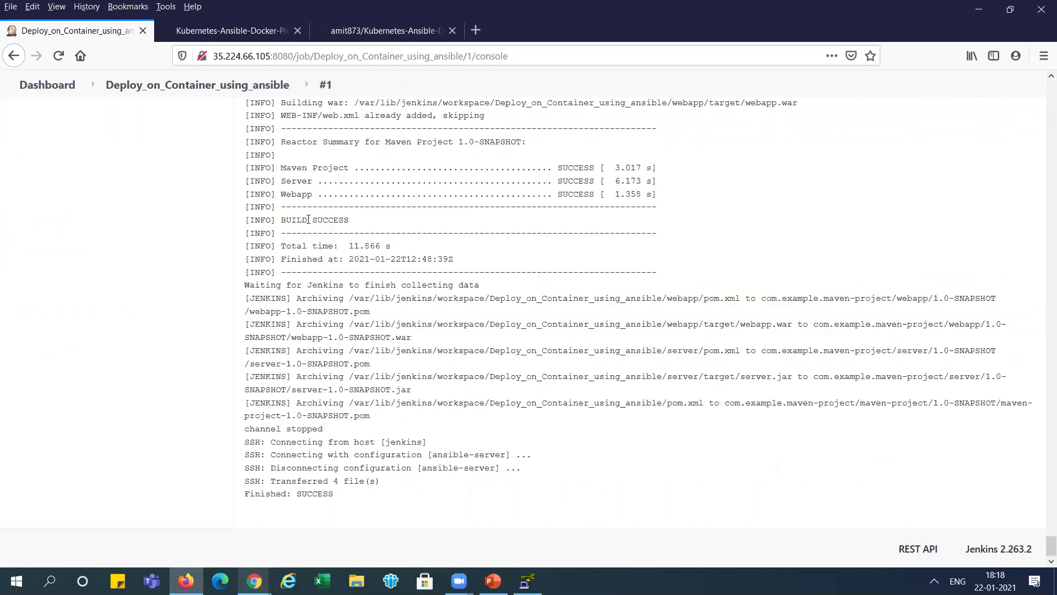
- Highlight BUILD SUCCESS, the SSH transfer lines and Finished: SUCCESS in build #1's console
drag(286, 220, 339, 217)
drag(277, 480, 361, 467)
drag(286, 494, 333, 494)
- Relist /opt/docker on the ansible control node to show the four transferred files
key(alt+Tab)
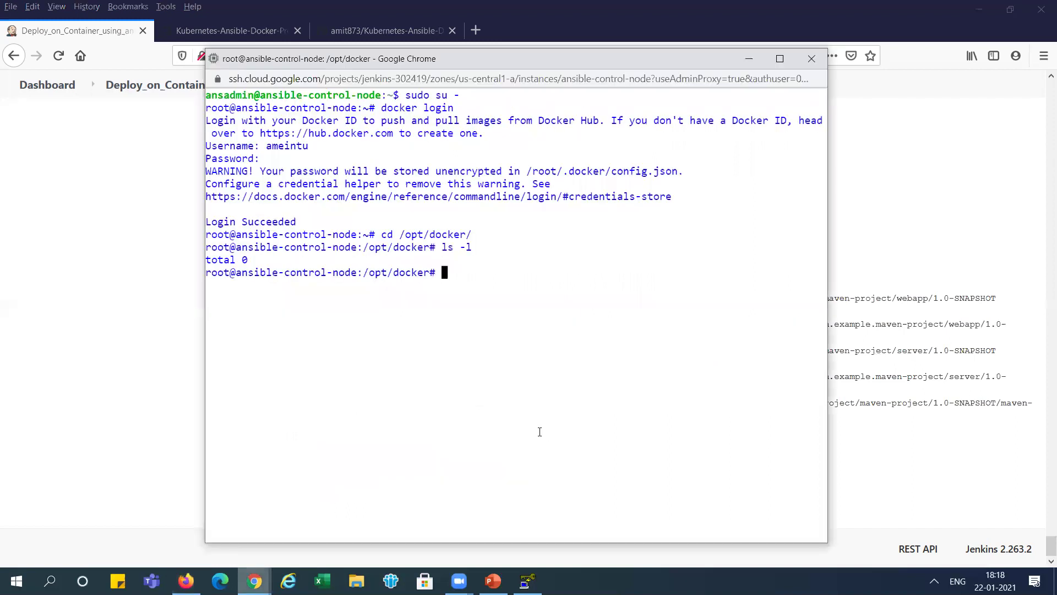
key(Up)
key(Return)
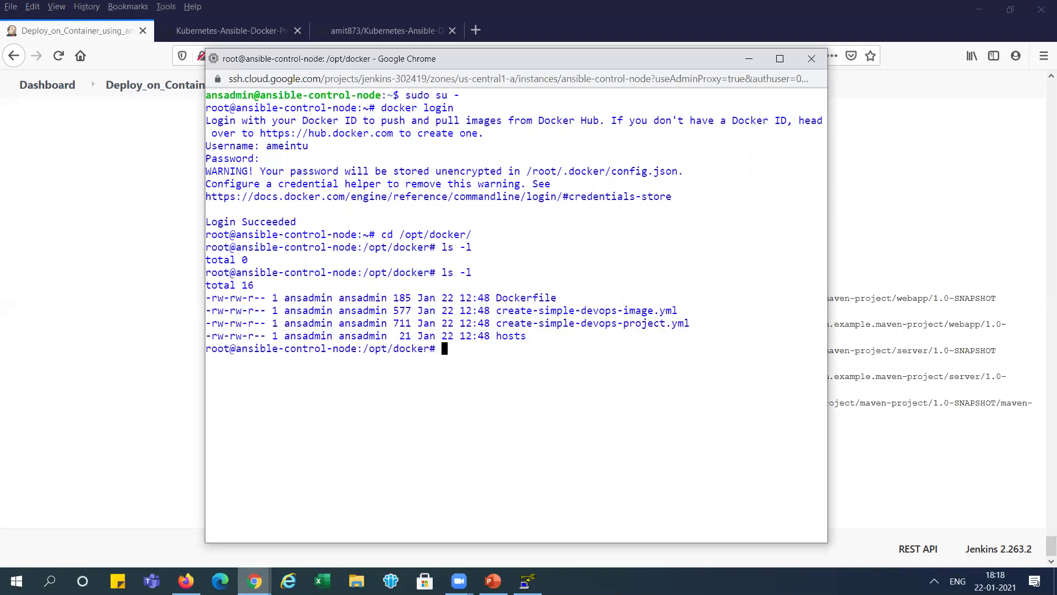
drag(496, 296, 541, 336)
key(alt+Tab)
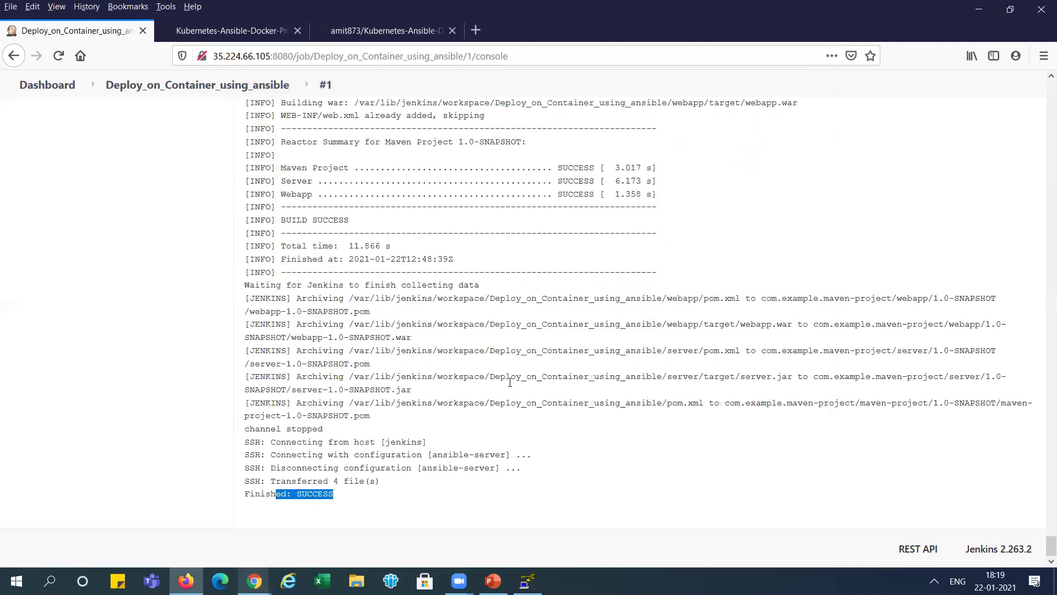
- Reopen the job configuration and add a second server under Send build artifacts over SSH
click(187, 86)
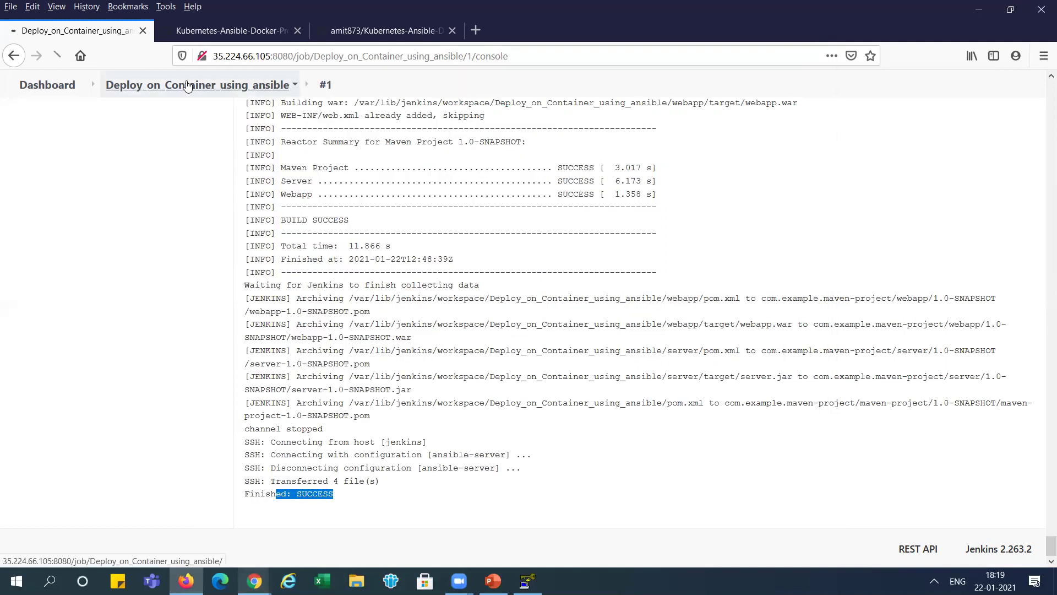
click(55, 319)
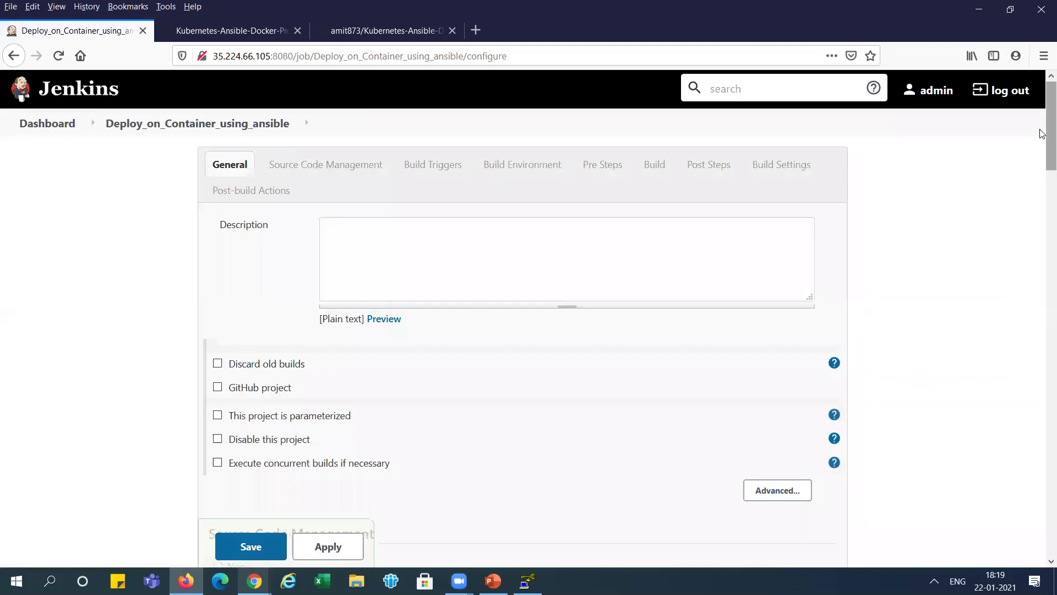
scroll(1043, 330, down, 15)
scroll(1043, 384, down, 10)
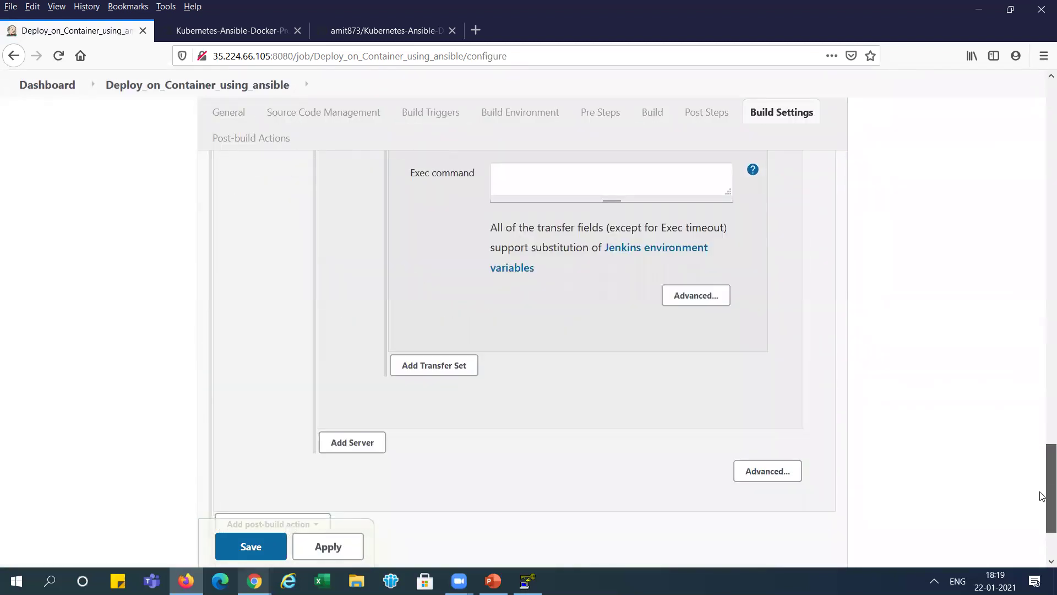
click(358, 440)
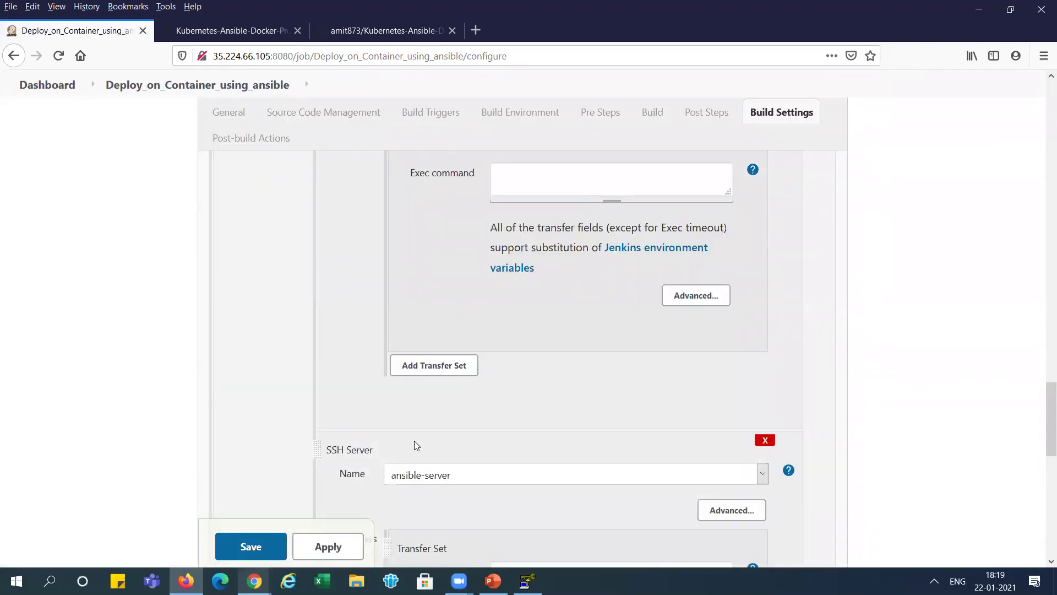
scroll(1042, 393, down, 5)
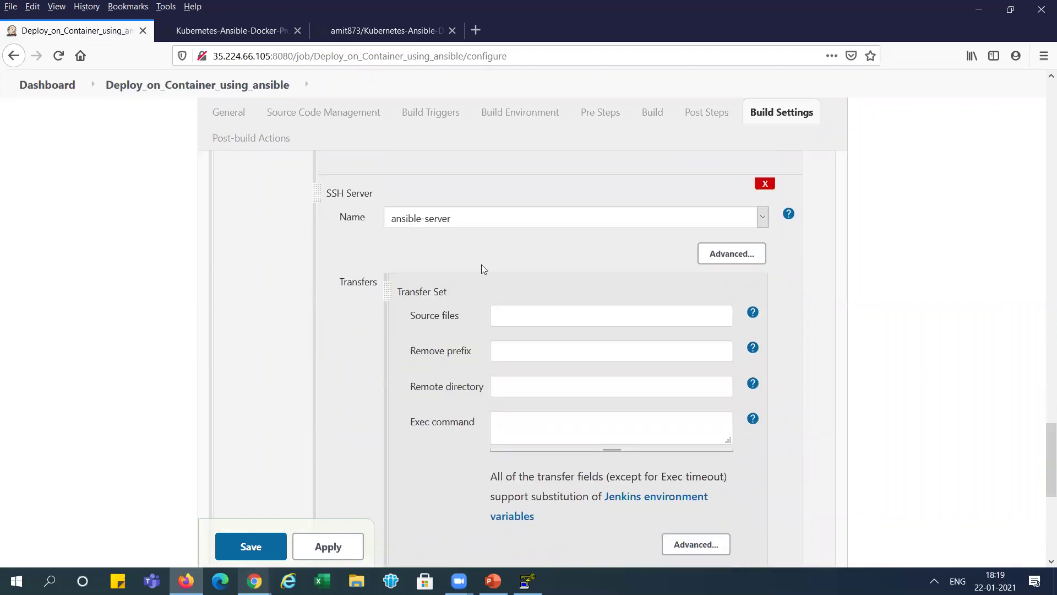
- Set Source files to webapp/target/*.war and Remove prefix to webapp/target
key(alt+Tab)
key(alt+Tab)
key(Tab)
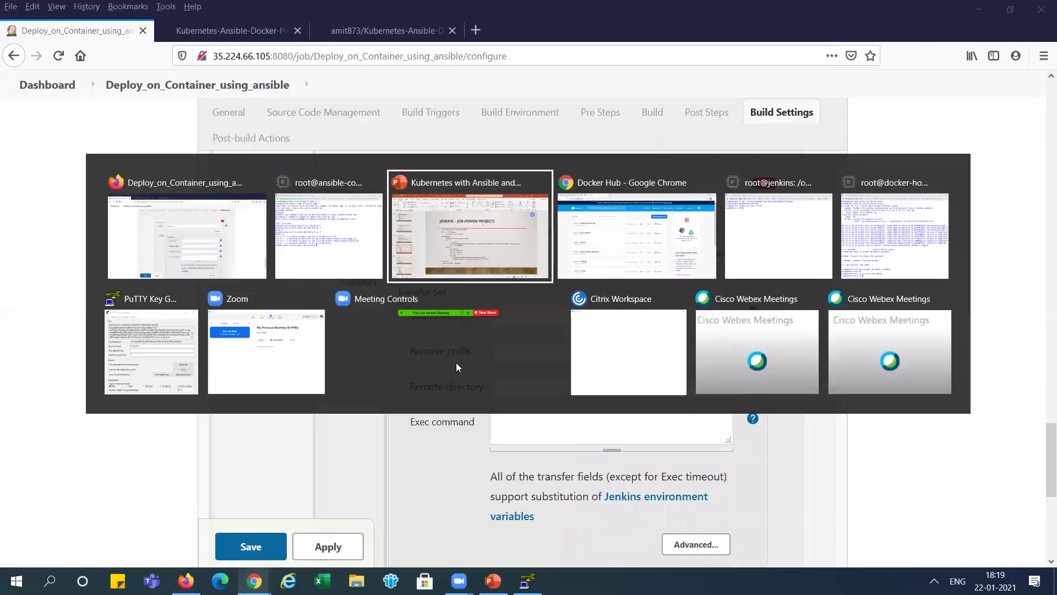
drag(426, 383, 472, 388)
key(ctrl+c)
key(alt+Tab)
click(518, 317)
key(ctrl+v)
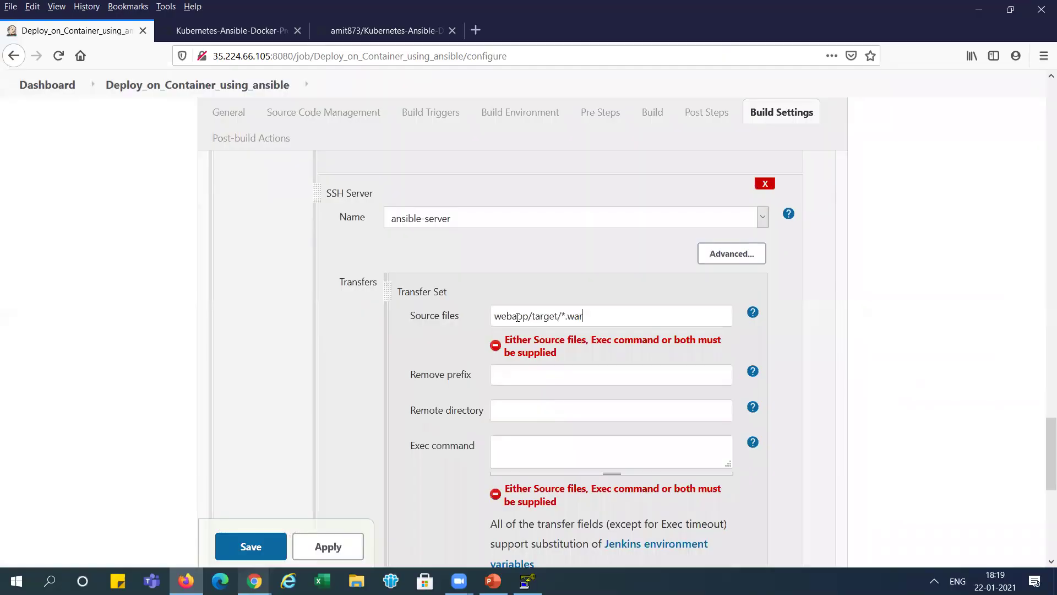
key(ctrl+v)
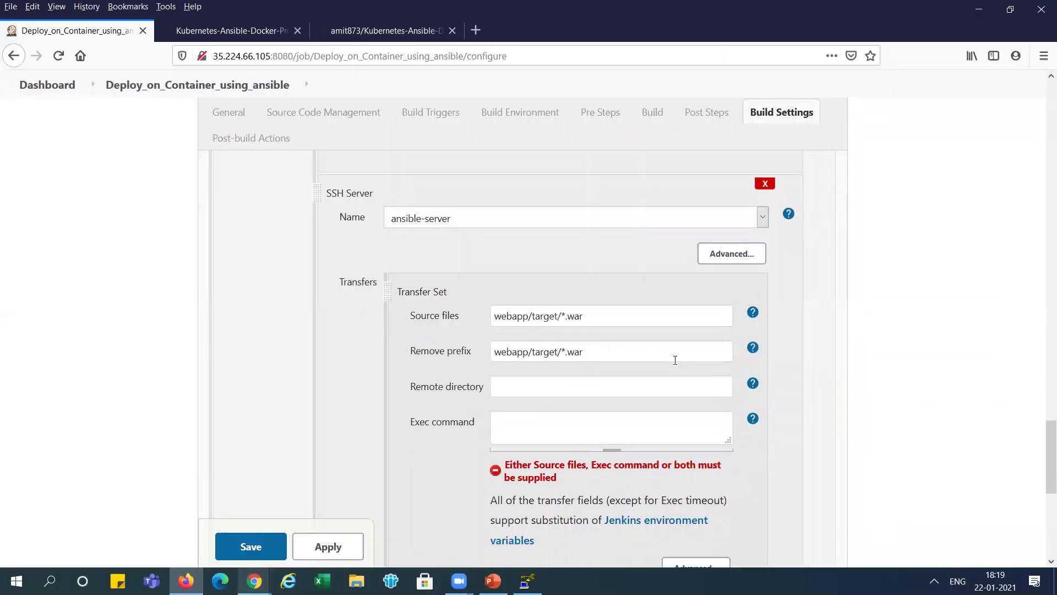
key(BackSpace)
key(BackSpace)
key(BackSpace)
key(BackSpace)
- Set the second transfer's Remote directory to //opt//docker
key(alt+Tab)
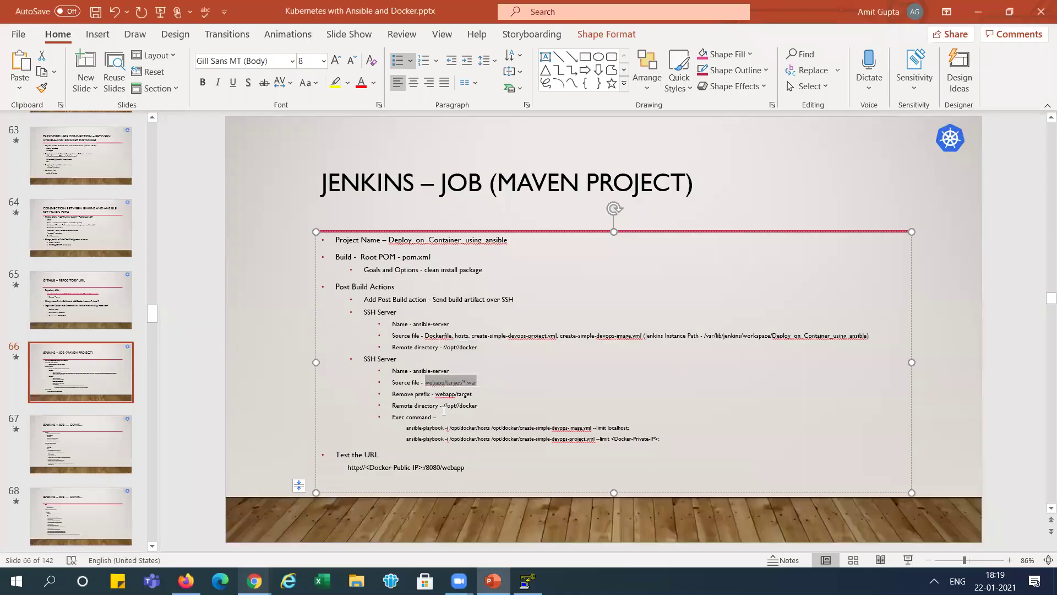
drag(443, 409, 478, 408)
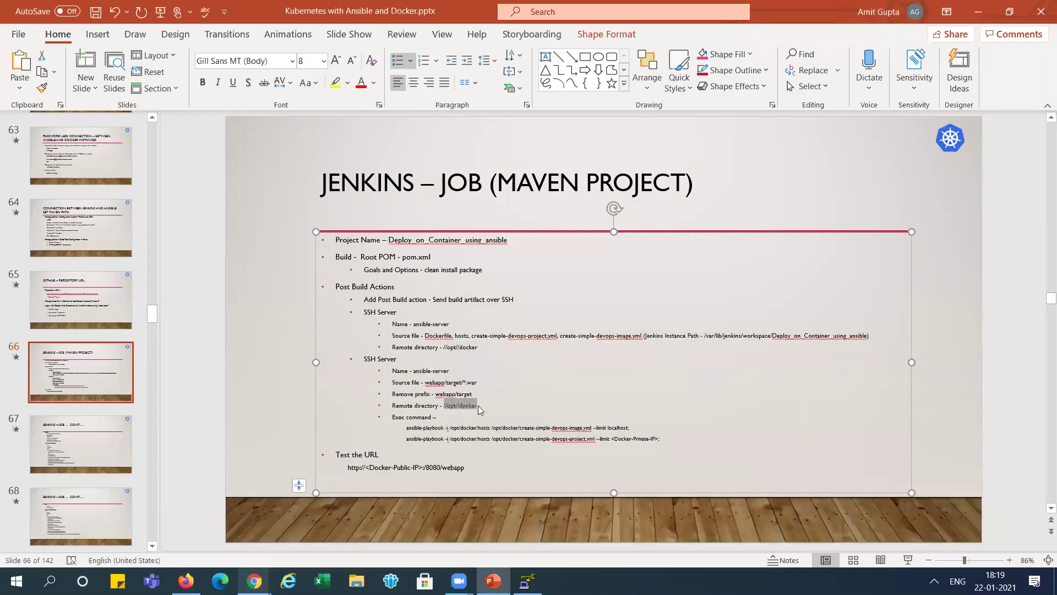
key(alt+Tab)
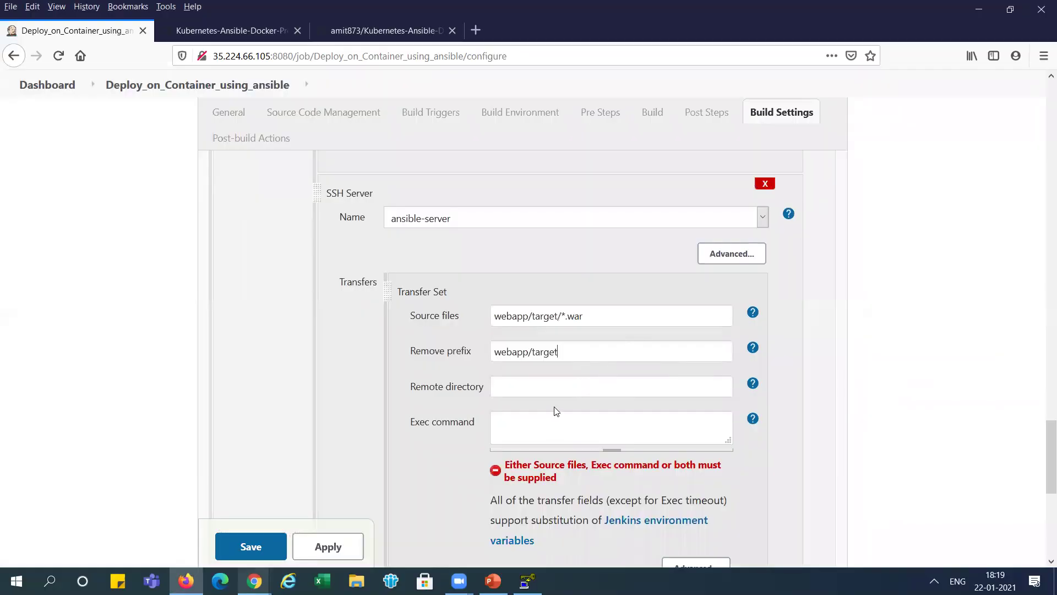
key(ctrl+v)
drag(1047, 444, 1046, 396)
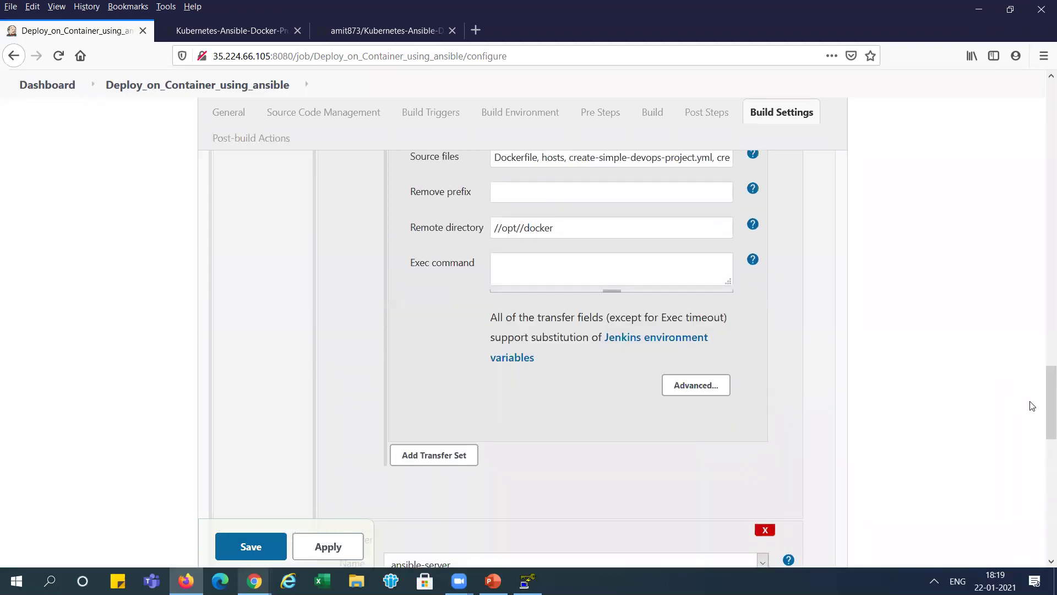
drag(1045, 437, 1045, 478)
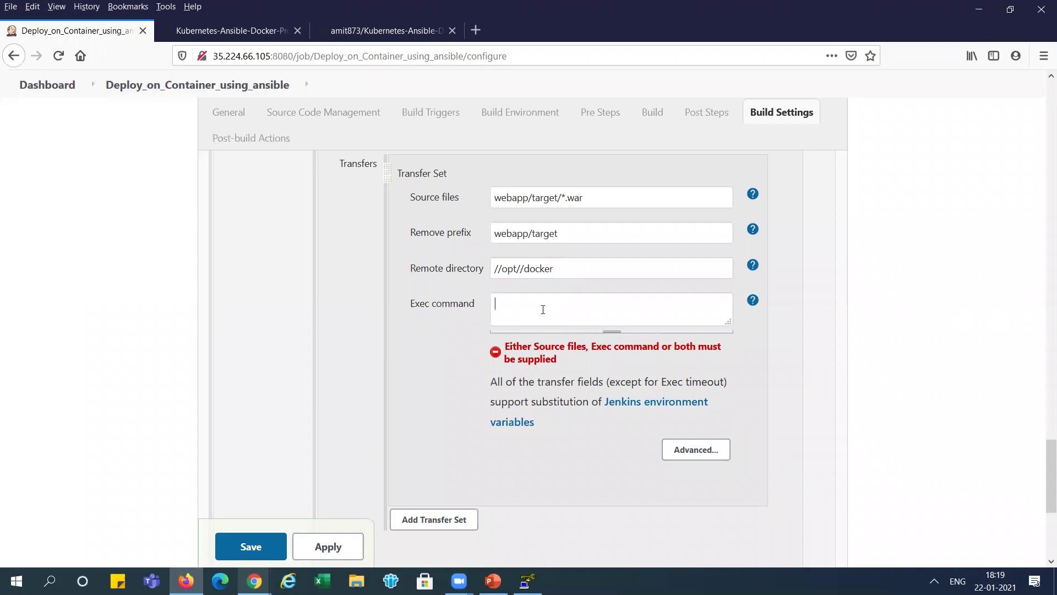
- Paste the two ansible-playbook commands into Exec command and remove the Docker private IP placeholder
key(alt+Tab)
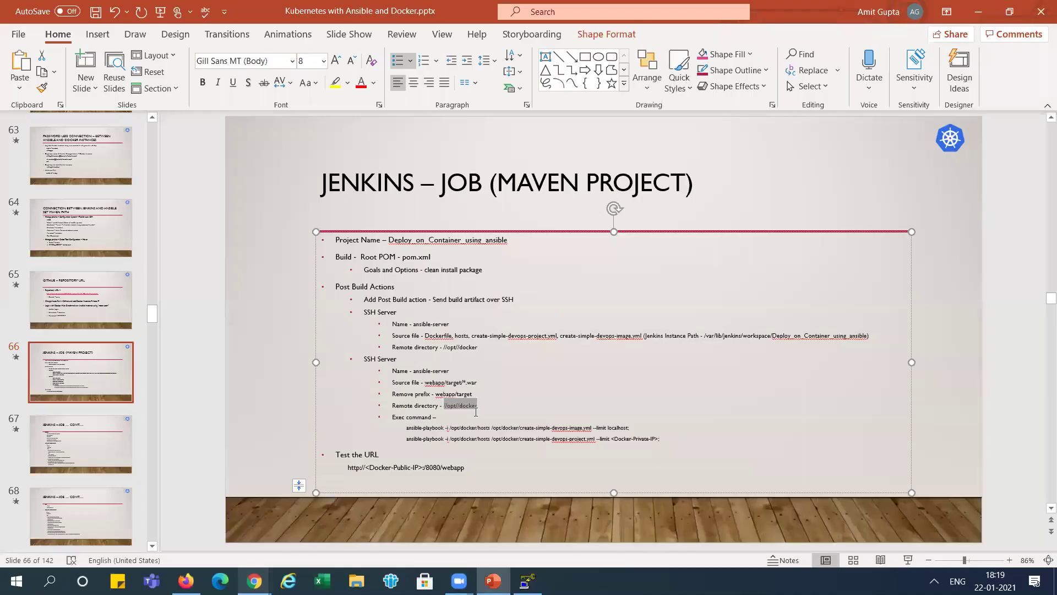
drag(406, 427, 661, 438)
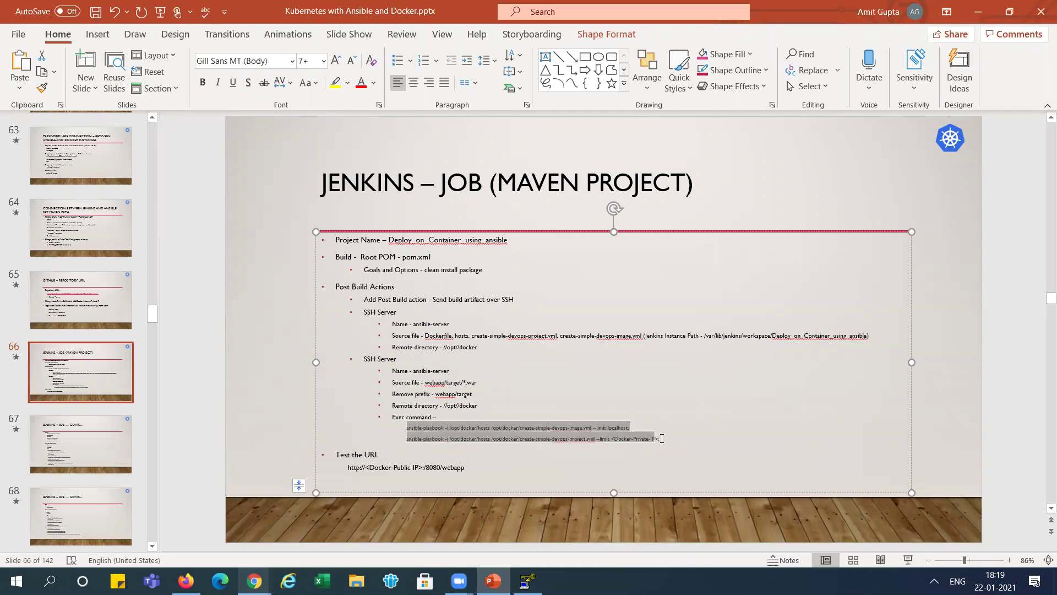
key(alt+Tab)
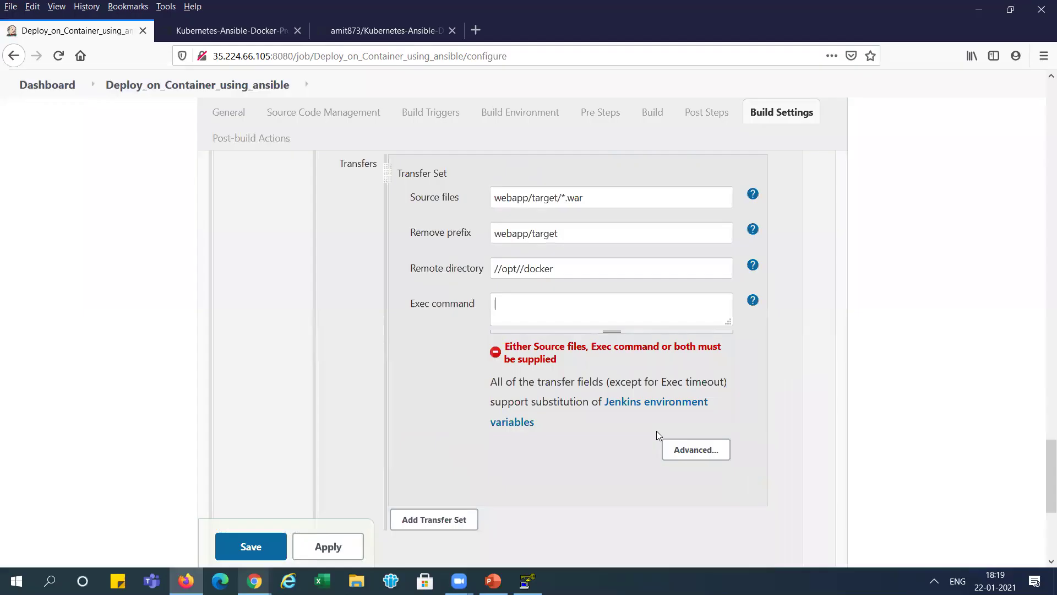
key(ctrl+v)
key(BackSpace)
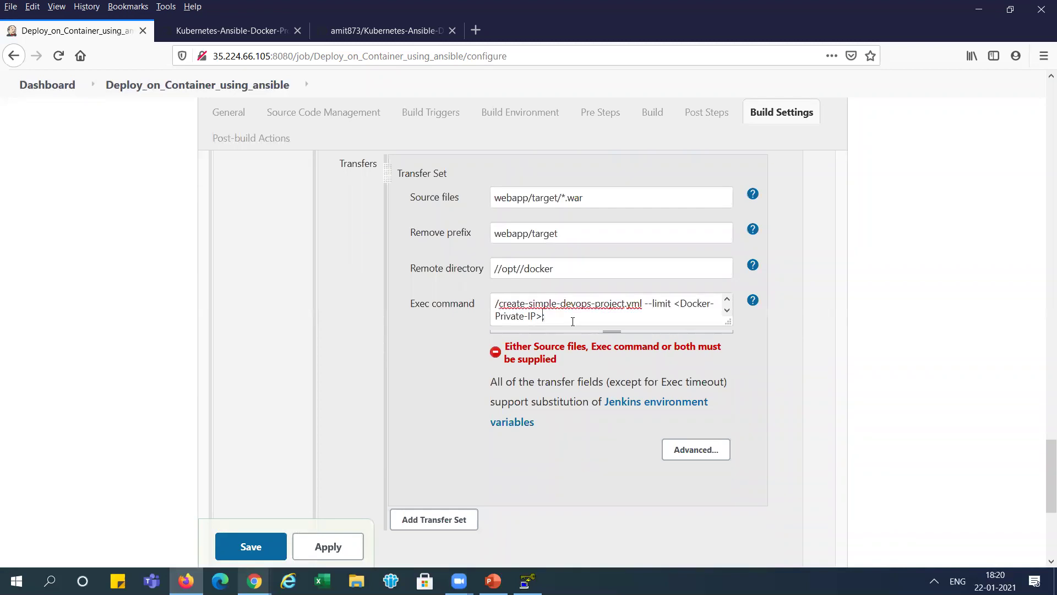
key(BackSpace)
key(BackSpace)
key(BackSpace)
key(BackSpace)
key(BackSpace)
key(BackSpace)
key(BackSpace)
key(BackSpace)
key(BackSpace)
key(BackSpace)
key(BackSpace)
key(BackSpace)
key(BackSpace)
key(BackSpace)
key(BackSpace)
key(BackSpace)
key(BackSpace)
key(BackSpace)
key(BackSpace)
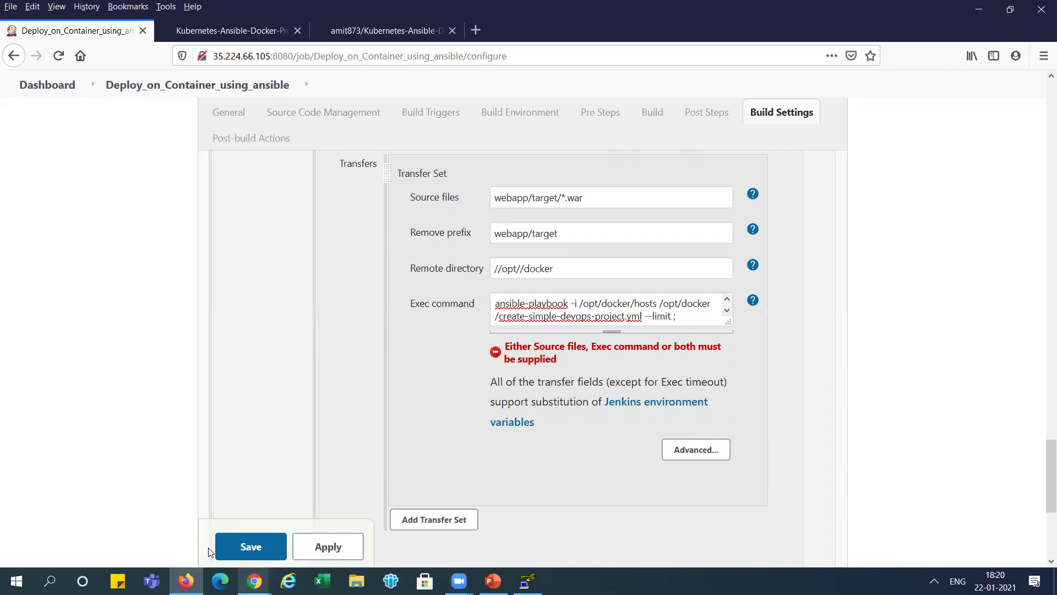
- Copy docker-host's internal IP 10.128.0.8 from GCP and paste it after --limit
mouse_move(186, 581)
mouse_move(254, 581)
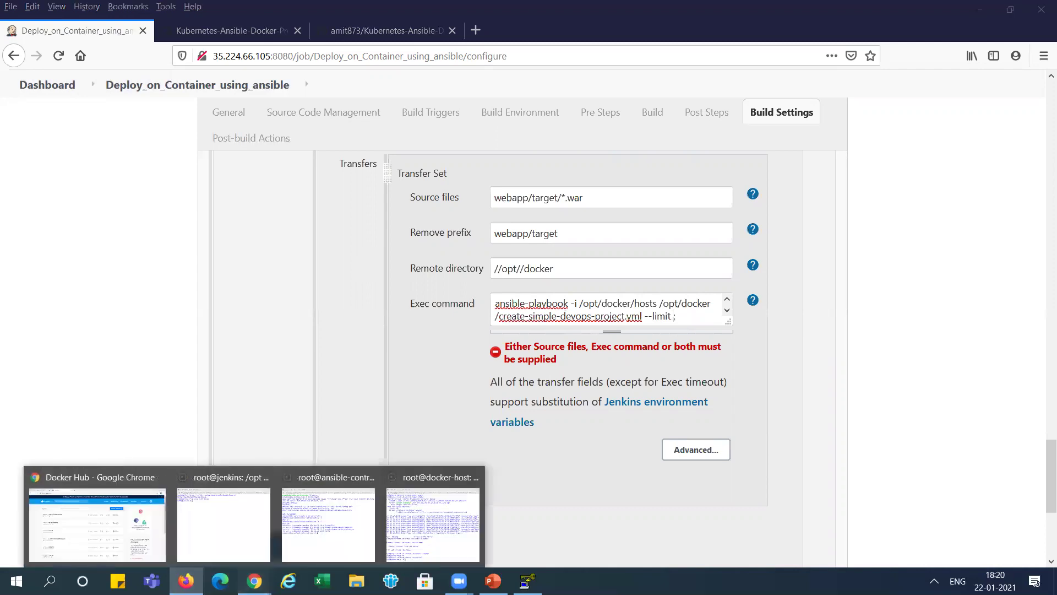
click(139, 533)
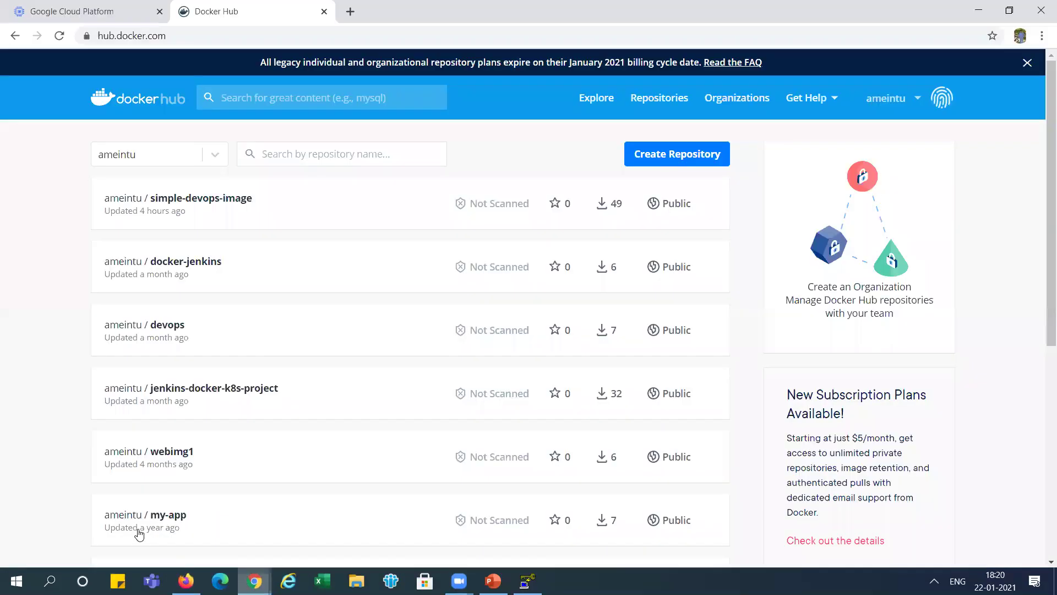
click(110, 20)
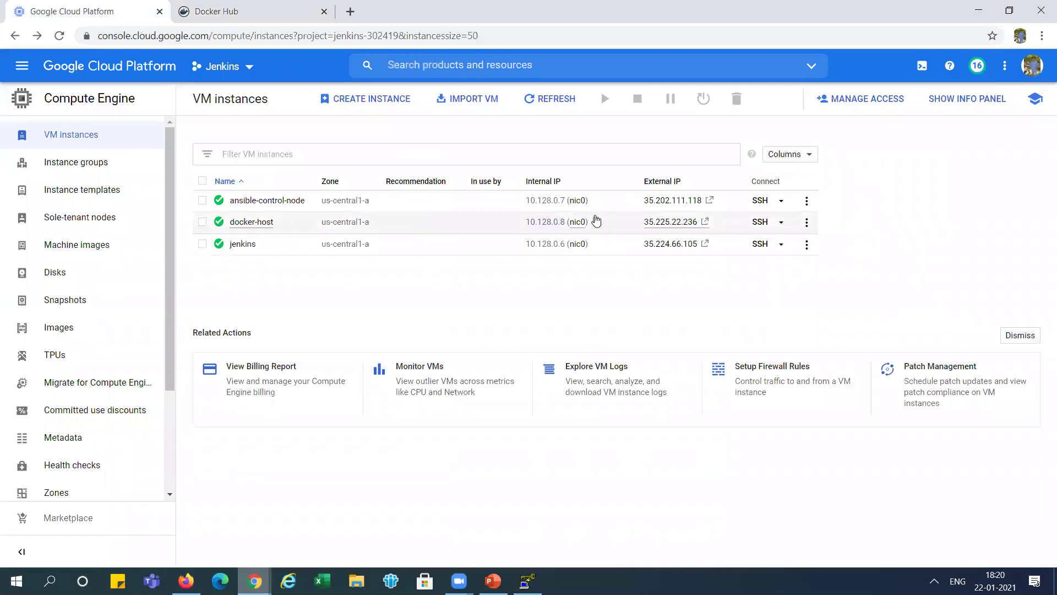
click(597, 223)
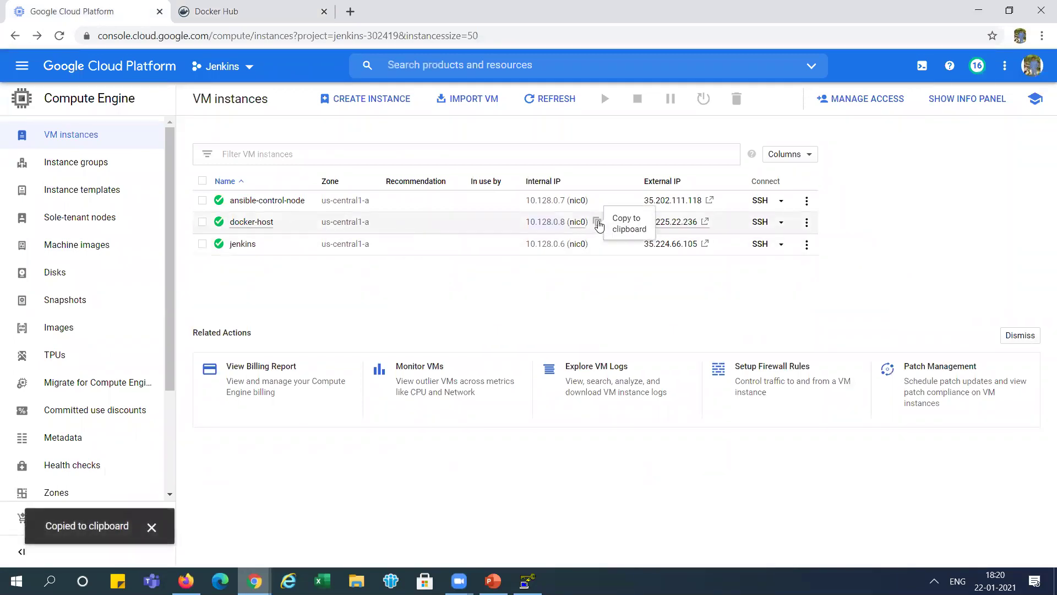
key(alt+Tab)
key(ctrl+v)
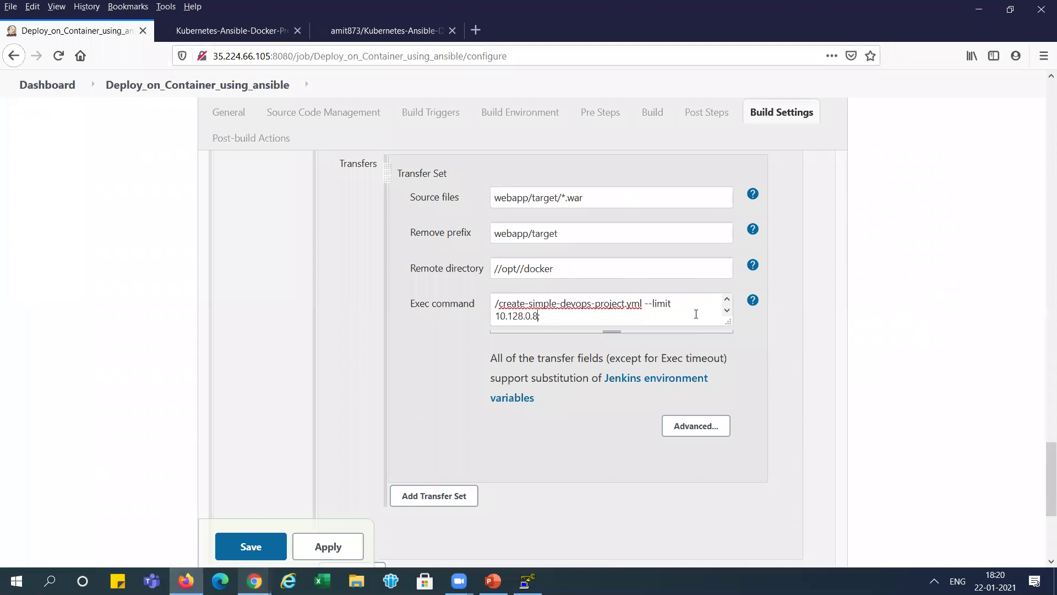
- Check the /opt/docker/hosts inventory path in the exec commands against the ansible-control-node terminal
click(728, 302)
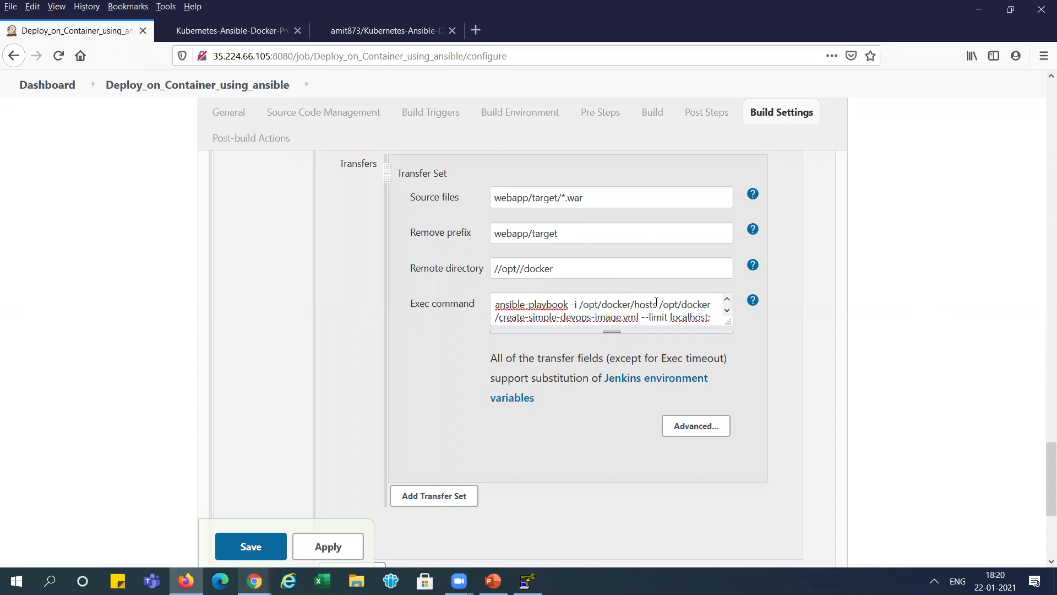
drag(657, 303, 586, 307)
mouse_move(493, 581)
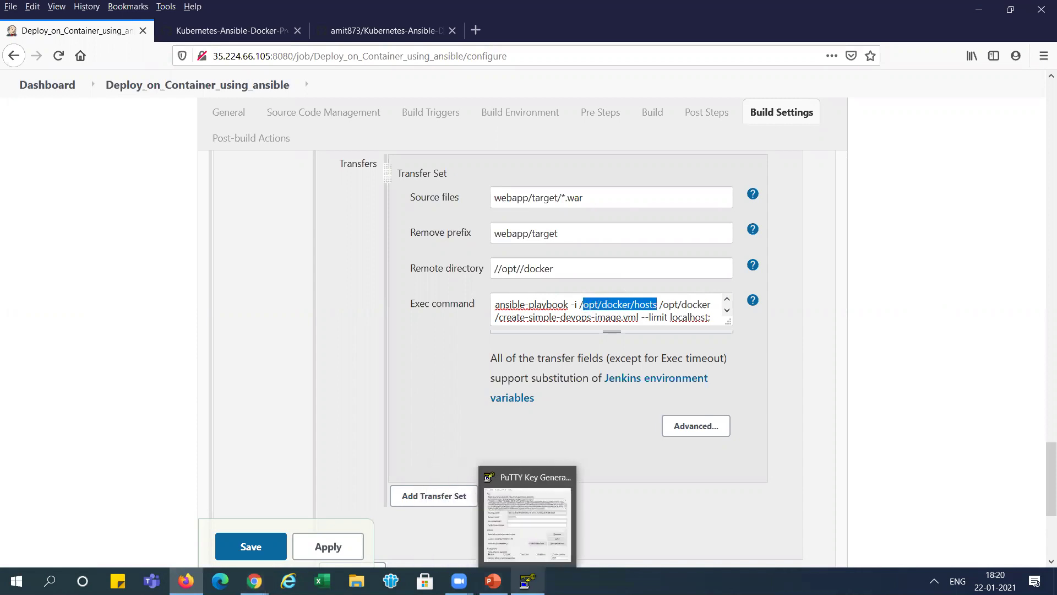
mouse_move(253, 581)
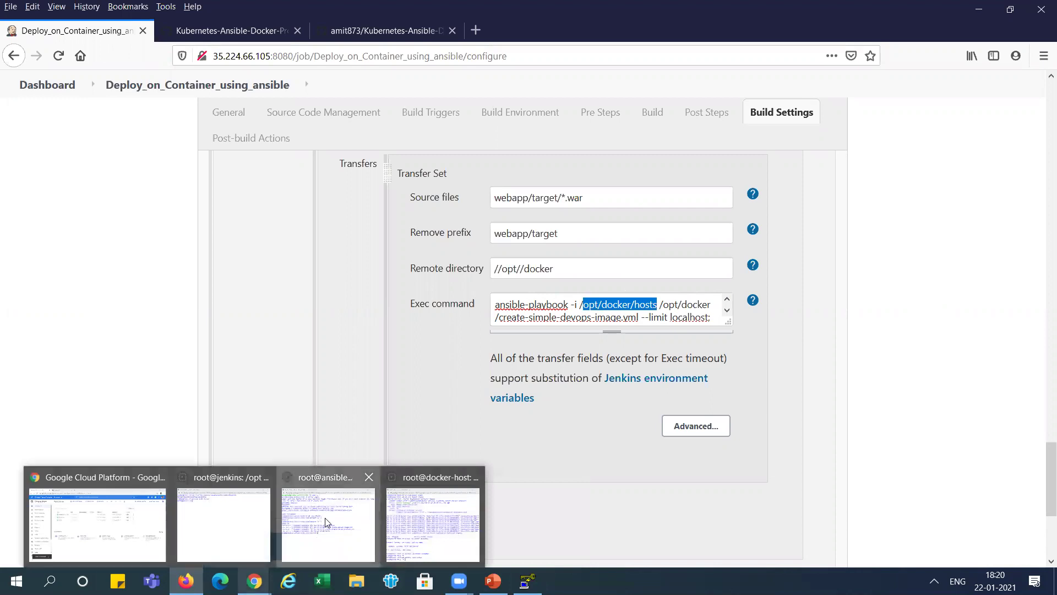
click(328, 518)
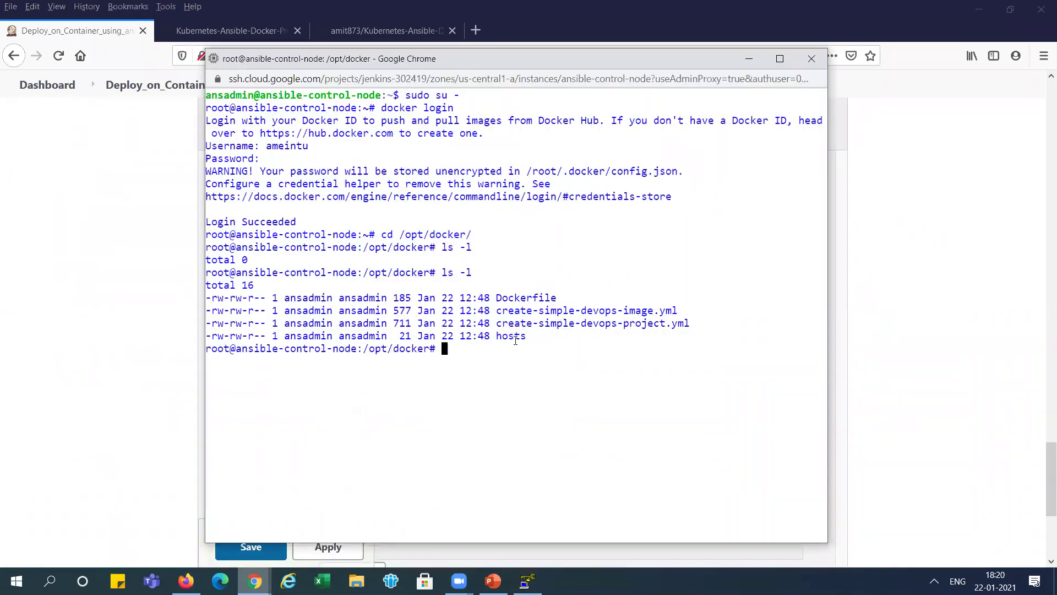
key(alt+Tab)
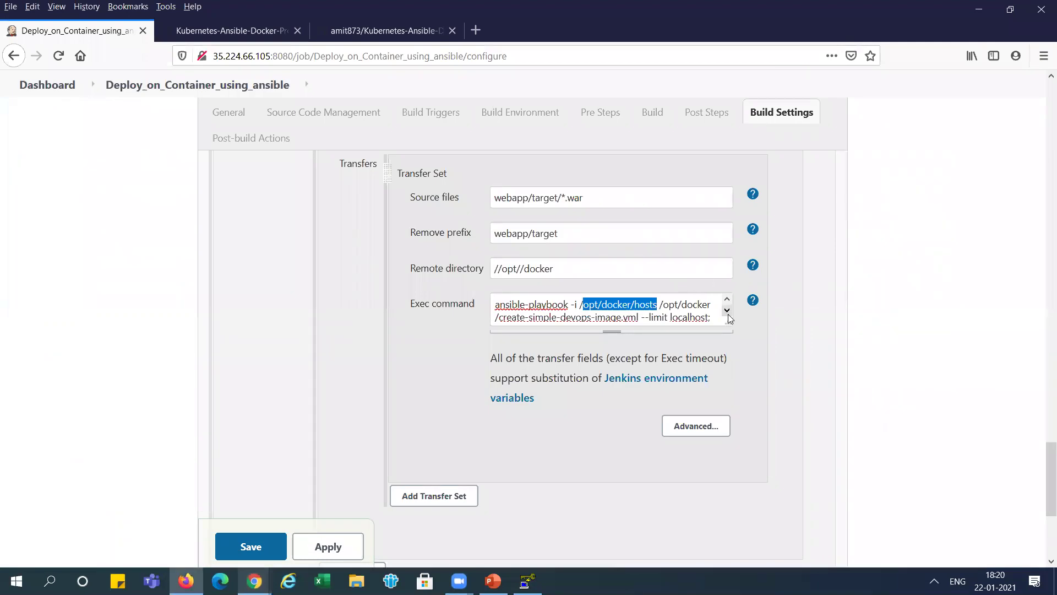
click(728, 313)
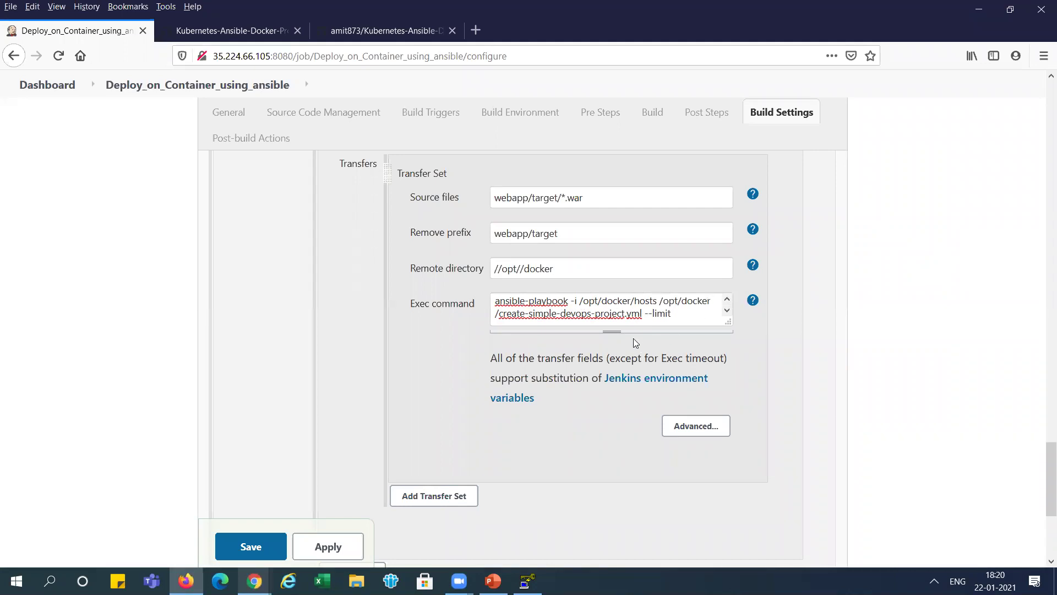
- Enlarge the Exec command box to show both playbook lines, then apply the configuration
drag(612, 332, 620, 385)
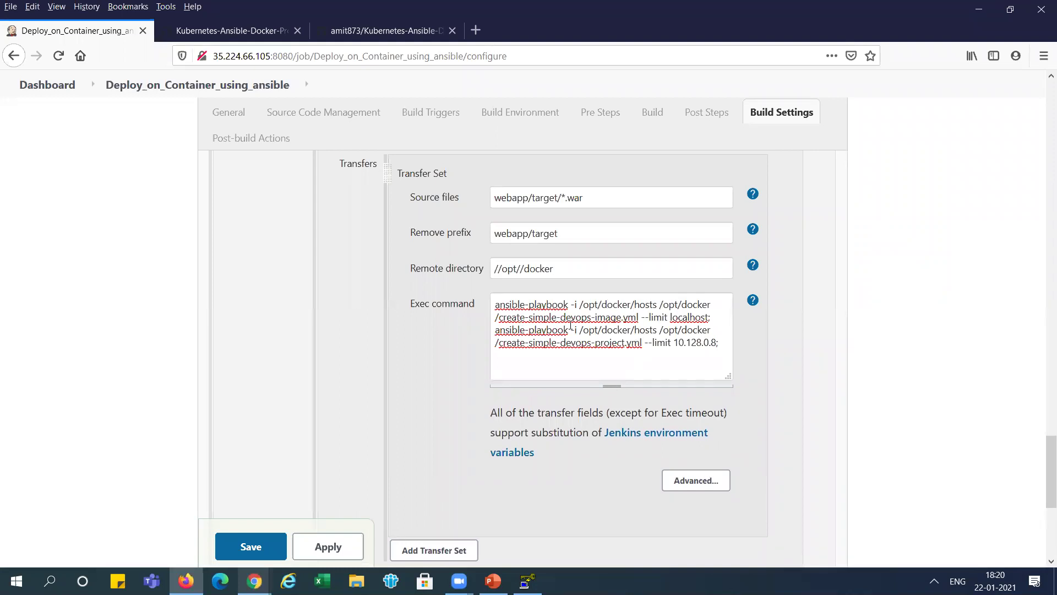
key(alt+Tab)
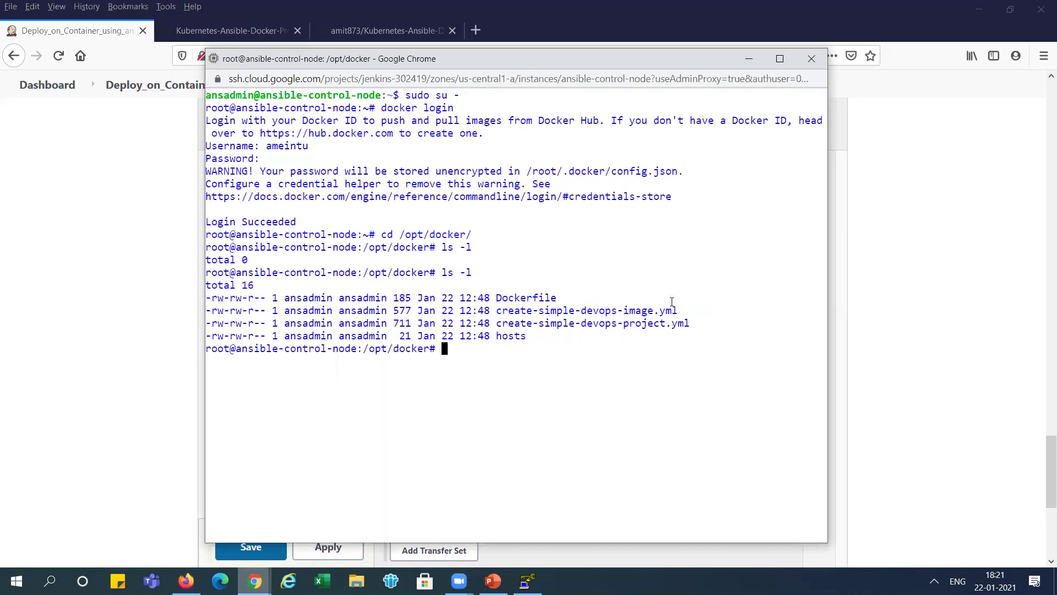
key(alt+Tab)
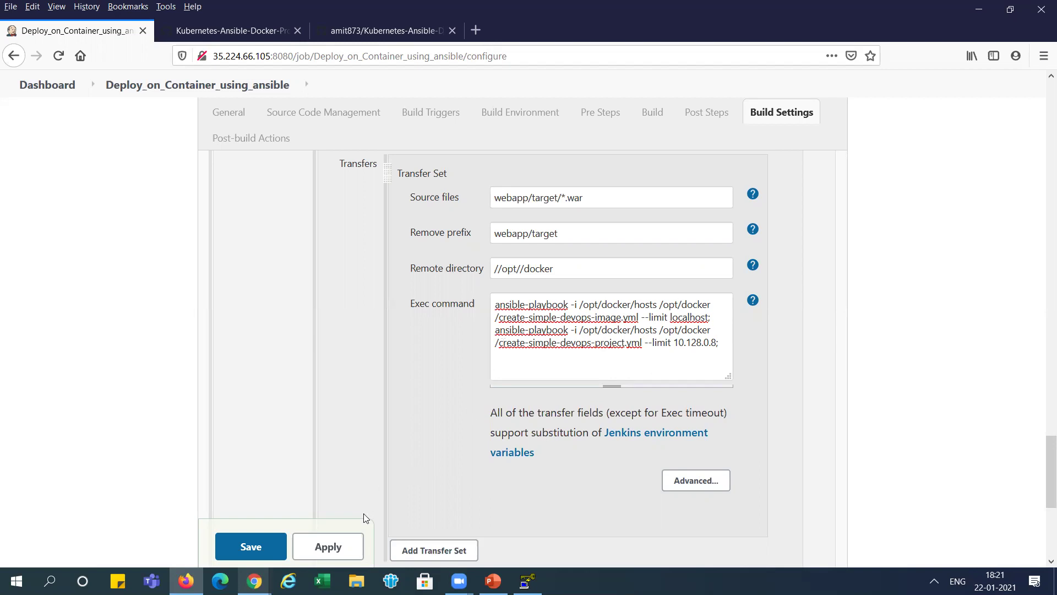
click(337, 548)
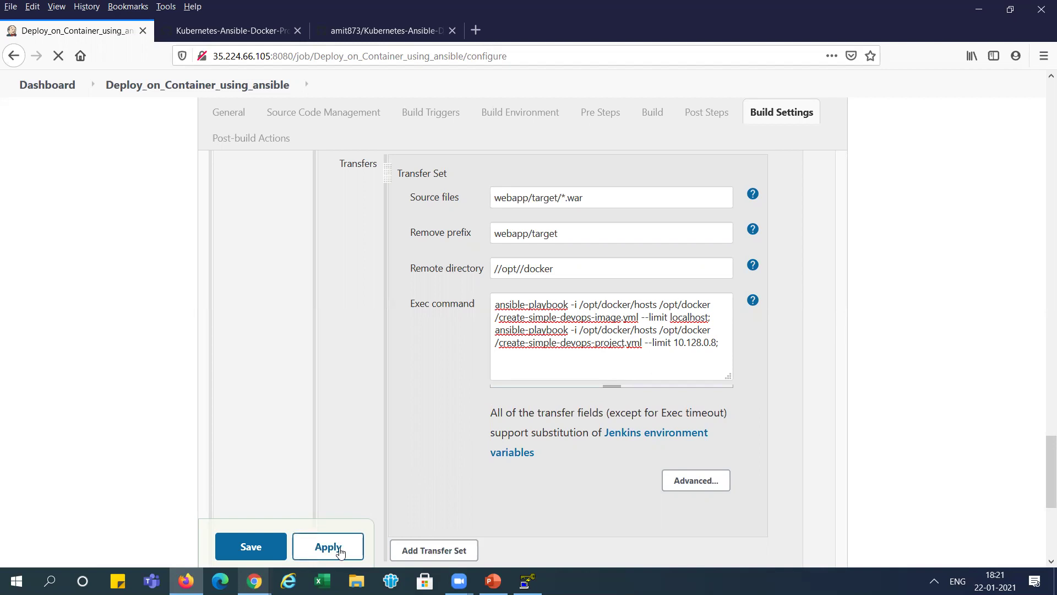
- Save the job, check the GitHub hosts file's localhost and 10.128.0.8 entries, and go to the repository root
click(258, 549)
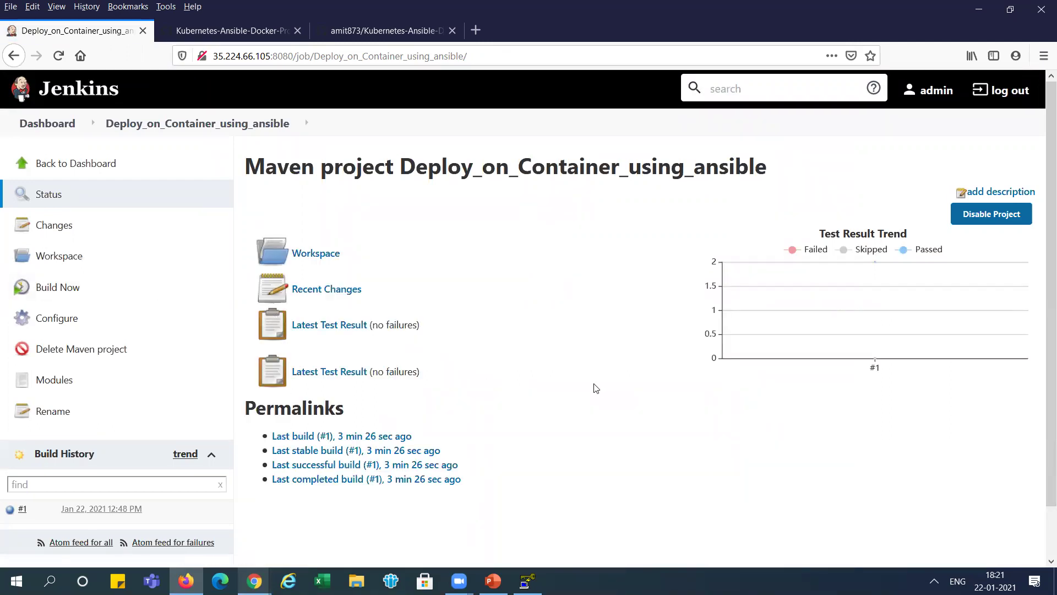
click(234, 30)
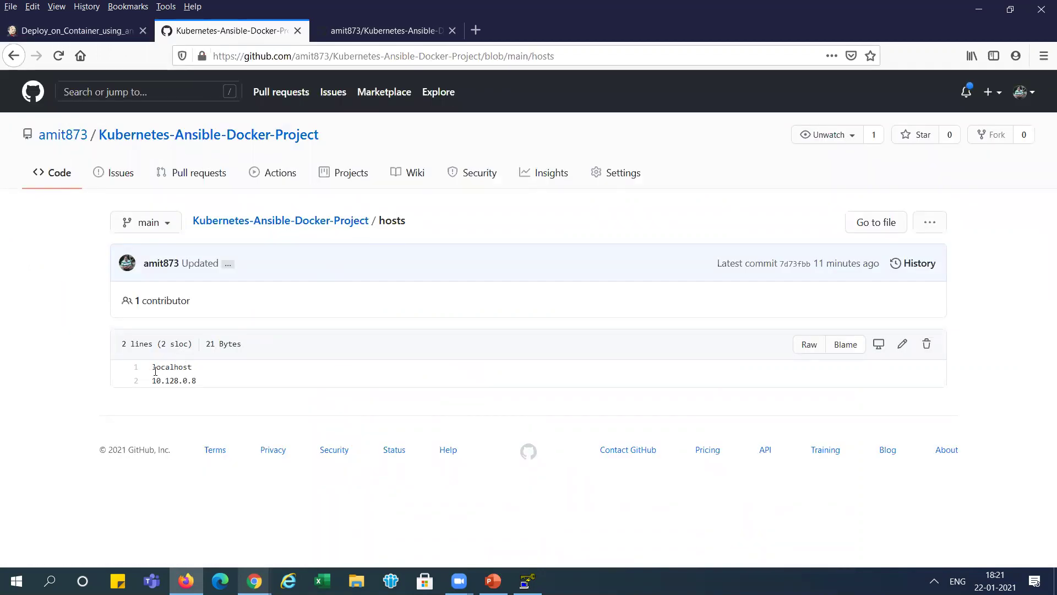
drag(155, 380, 196, 380)
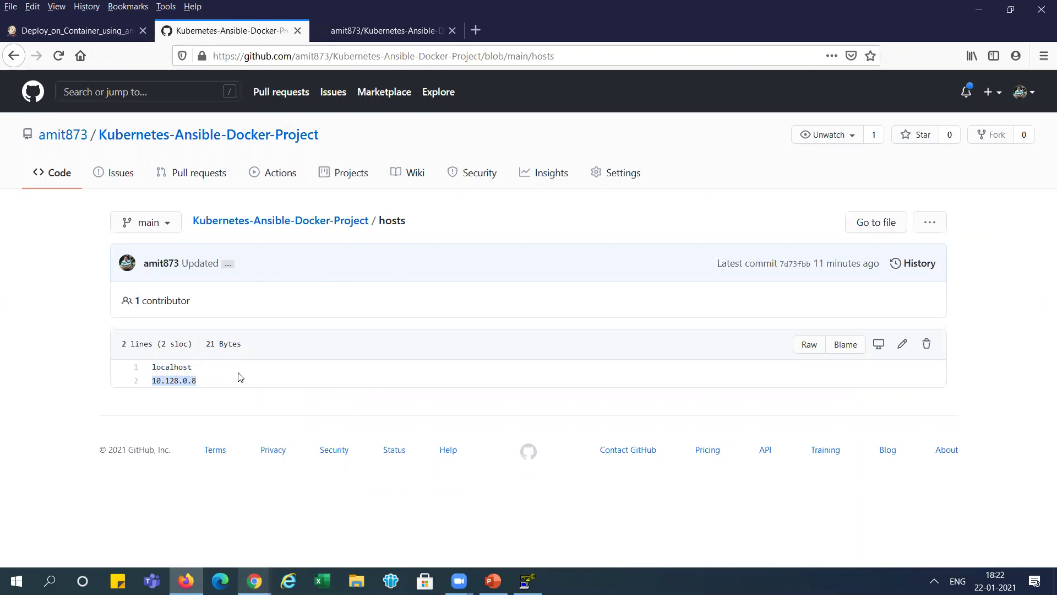
click(331, 222)
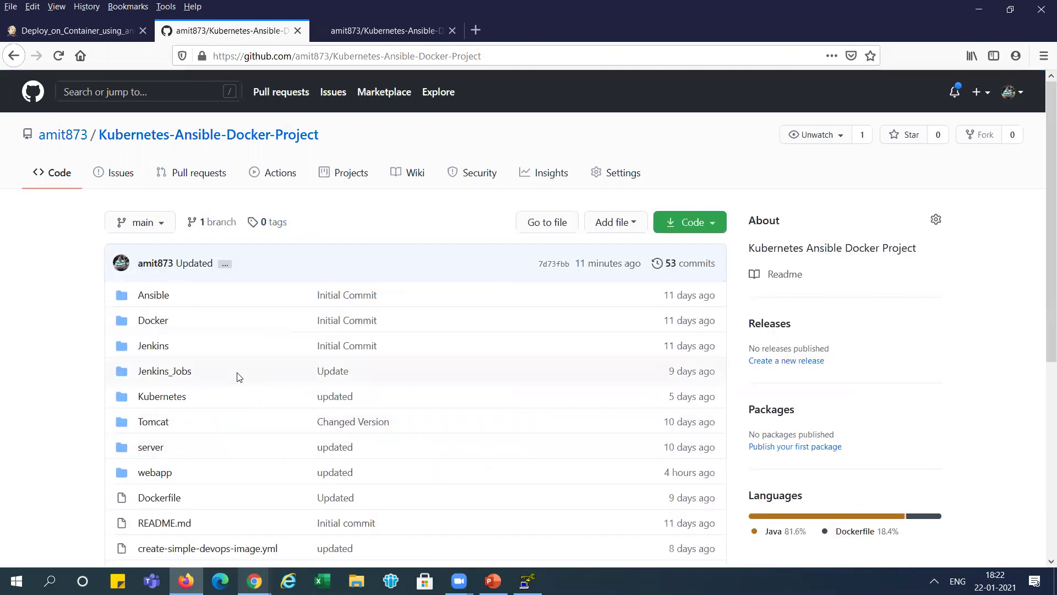
click(161, 502)
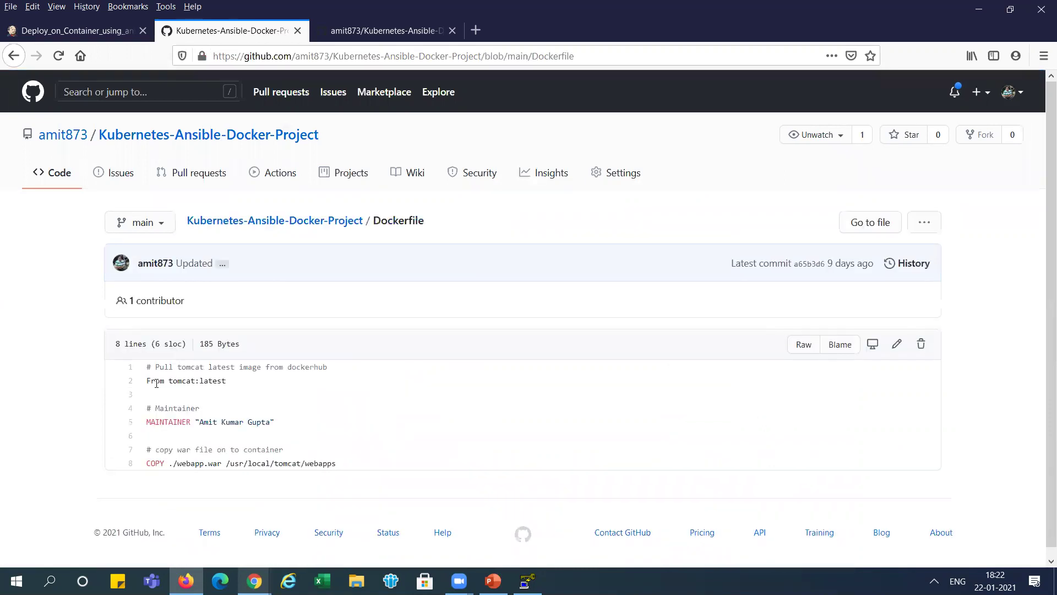
drag(165, 383, 218, 379)
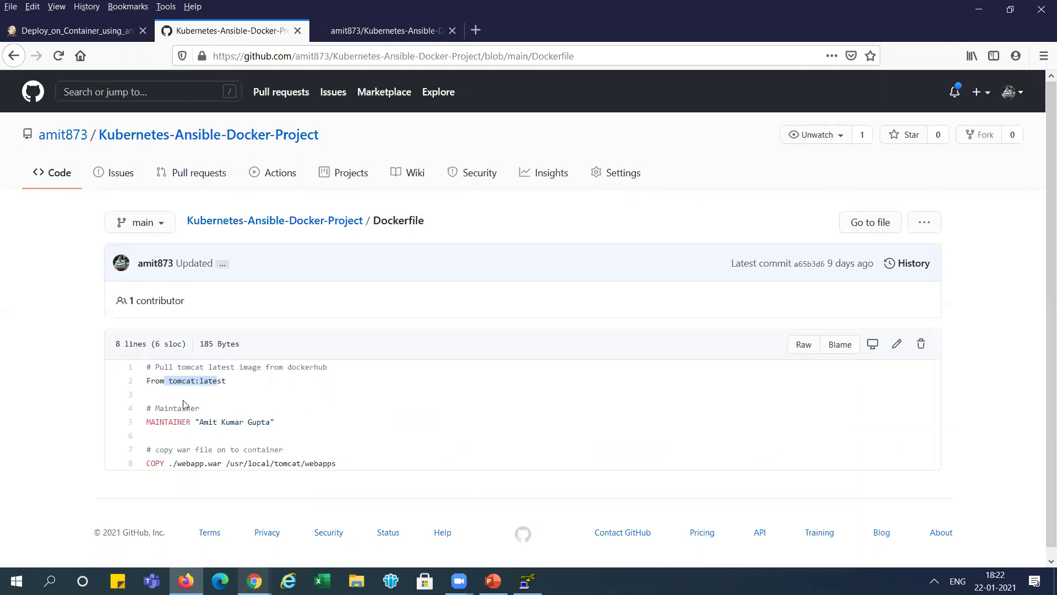
drag(172, 464, 329, 463)
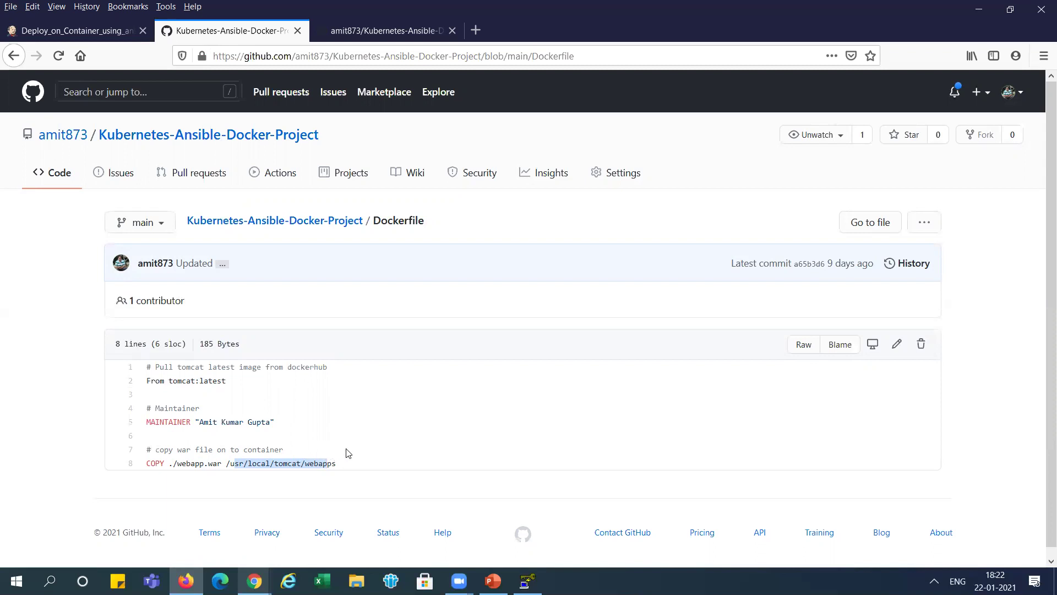
click(310, 222)
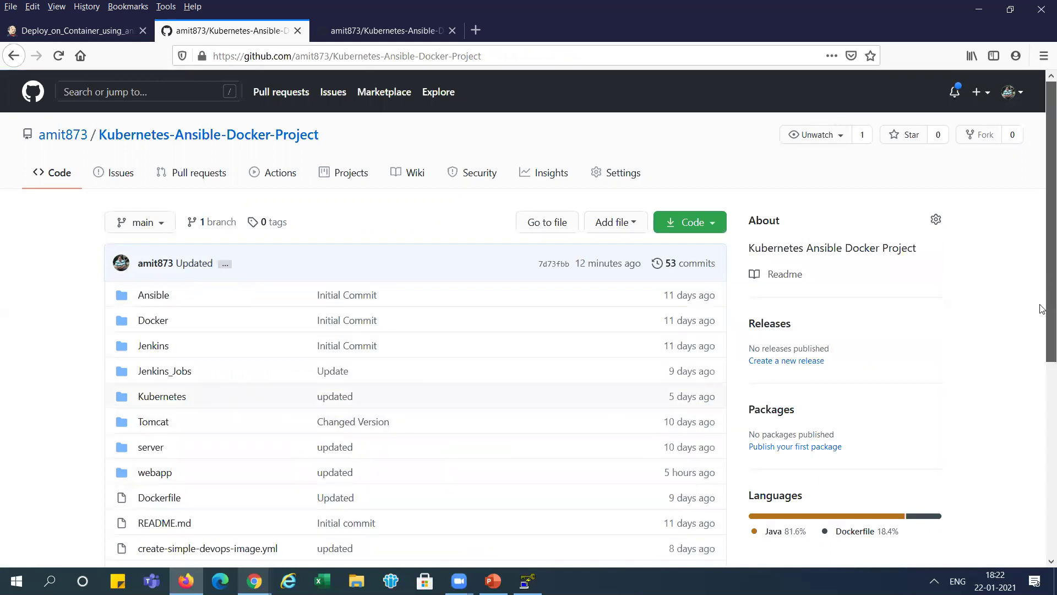
scroll(1041, 220, down, 3)
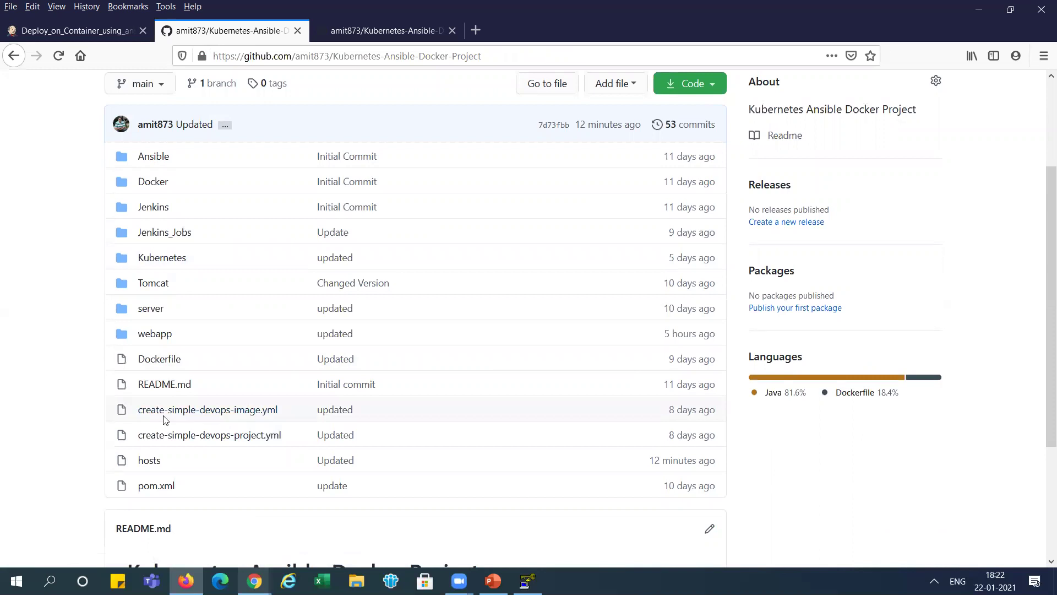
- Open create-simple-devops-image.yml and review its hosts: all line, the docker build task in /opt/docker, and the docker tag command
click(219, 414)
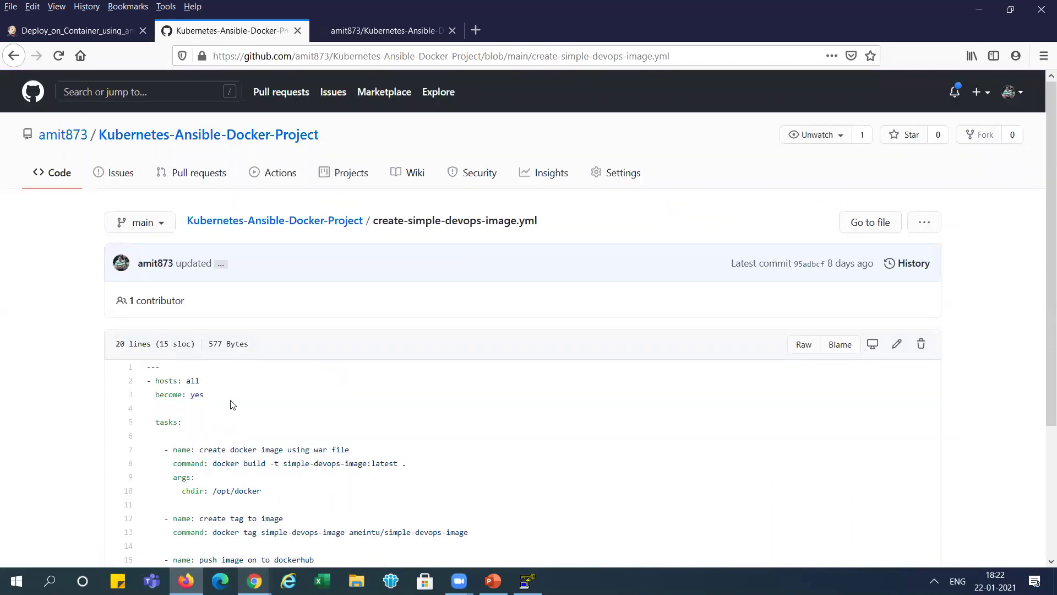
drag(160, 380, 201, 381)
drag(1043, 331, 1042, 429)
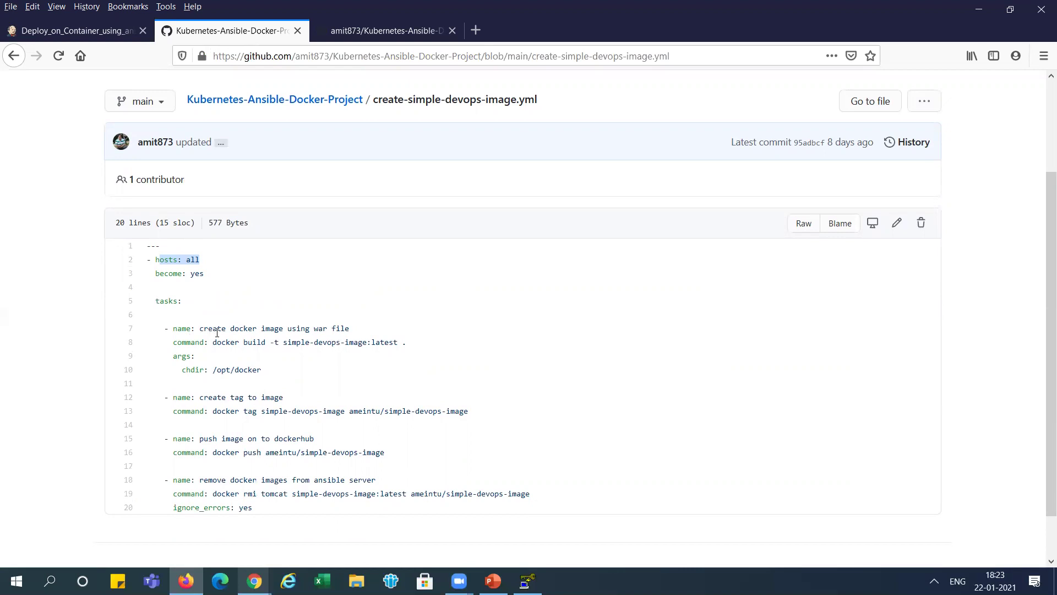
drag(220, 329, 311, 329)
drag(235, 342, 311, 342)
drag(380, 342, 424, 346)
click(424, 345)
drag(216, 367, 257, 370)
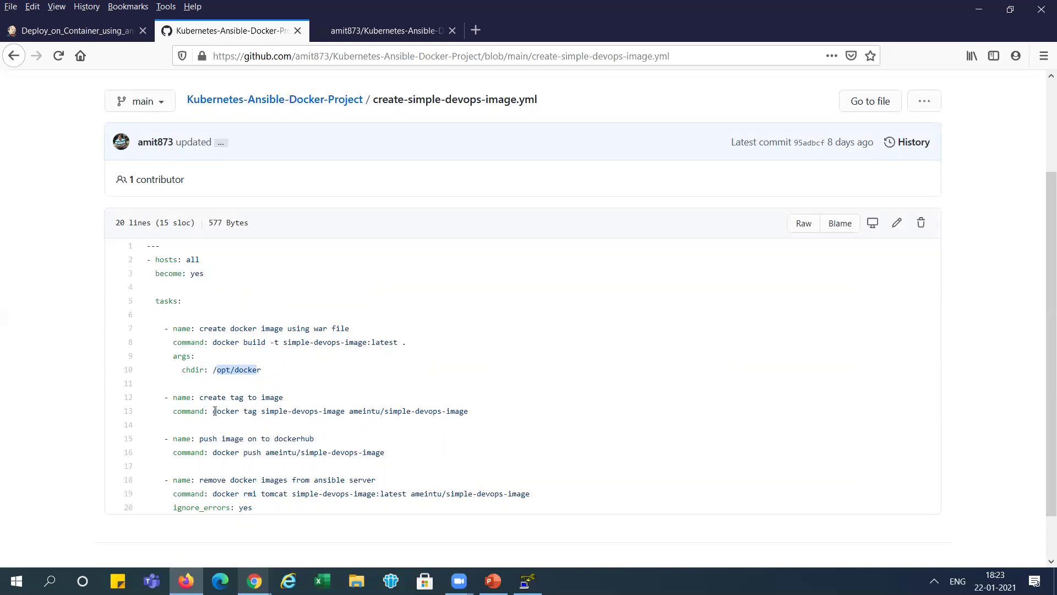
drag(213, 411, 472, 408)
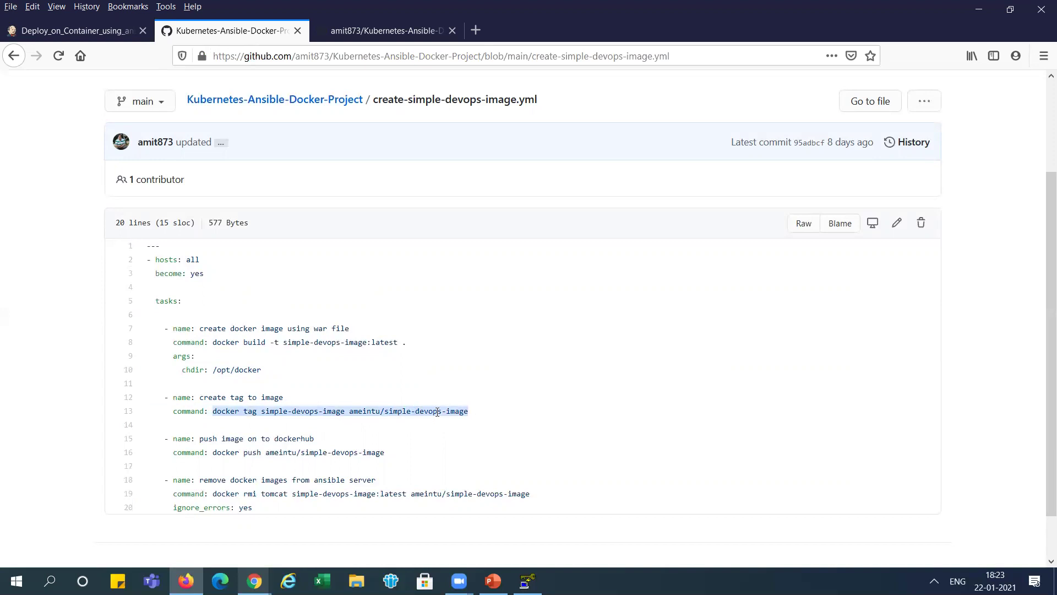
click(353, 410)
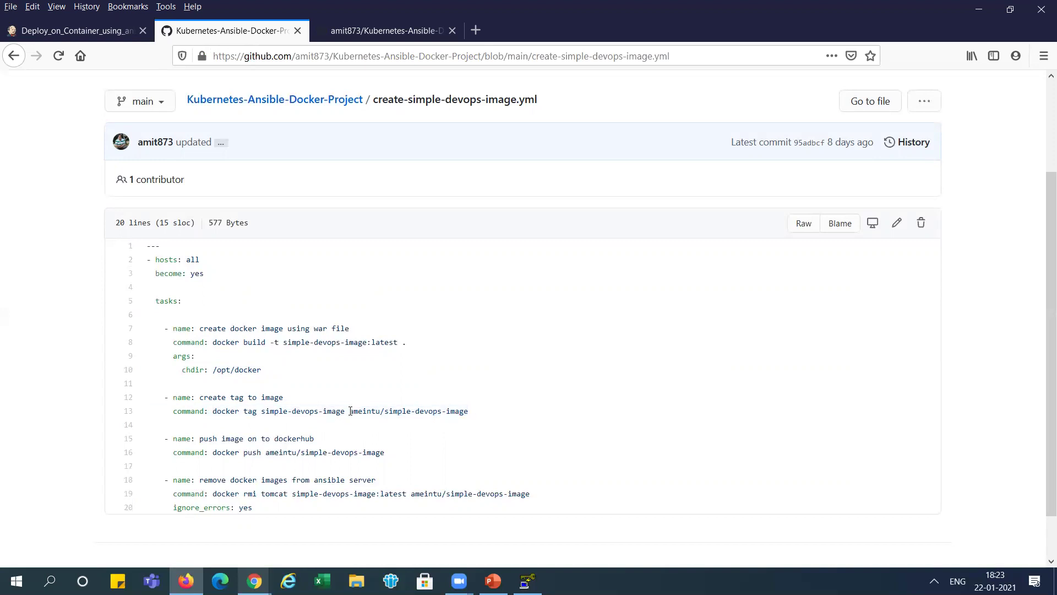
- Highlight the Docker Hub user prefix in the tag, the docker push line and the docker rmi images
drag(349, 411, 381, 412)
drag(350, 410, 381, 412)
drag(213, 454, 383, 453)
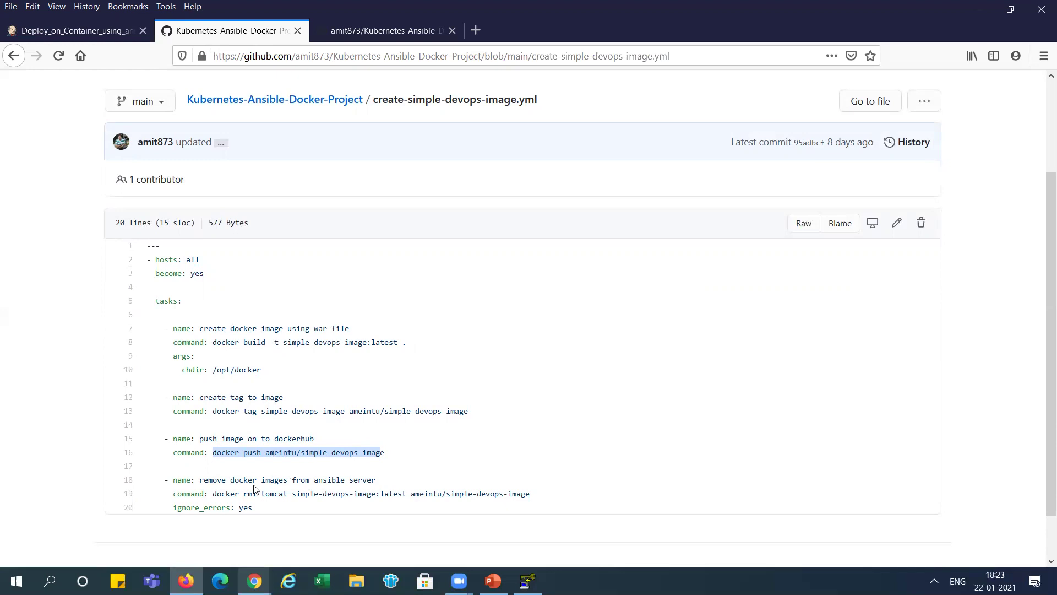
drag(261, 494, 512, 494)
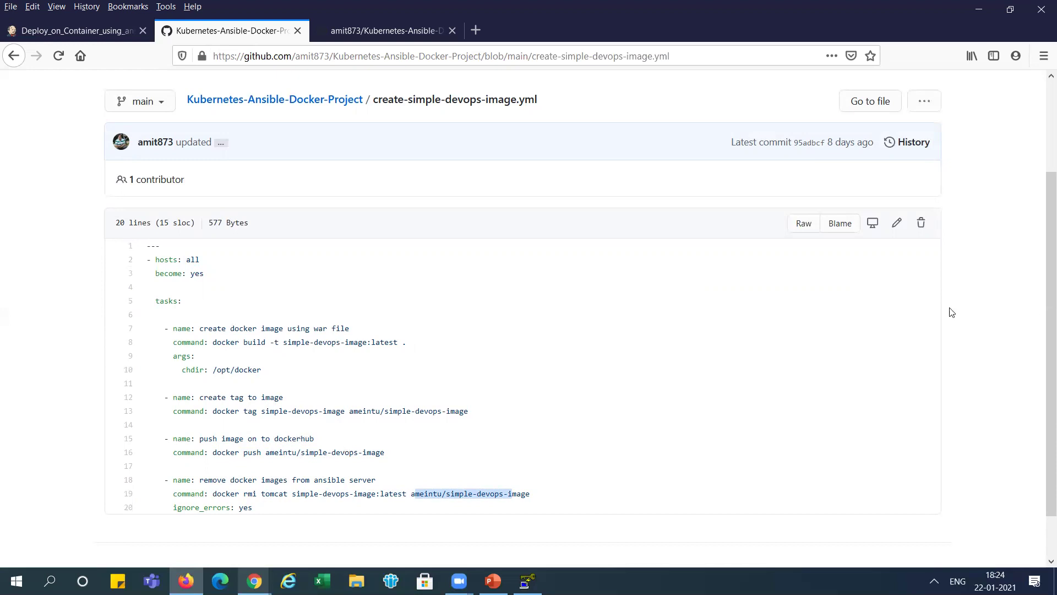
- Point out ignore_errors: yes on the rmi task, then go back to the repository root
mouse_move(1043, 326)
mouse_down()
mouse_move(1040, 365)
mouse_move(1042, 300)
mouse_move(1043, 331)
mouse_up()
drag(181, 505, 218, 506)
click(220, 505)
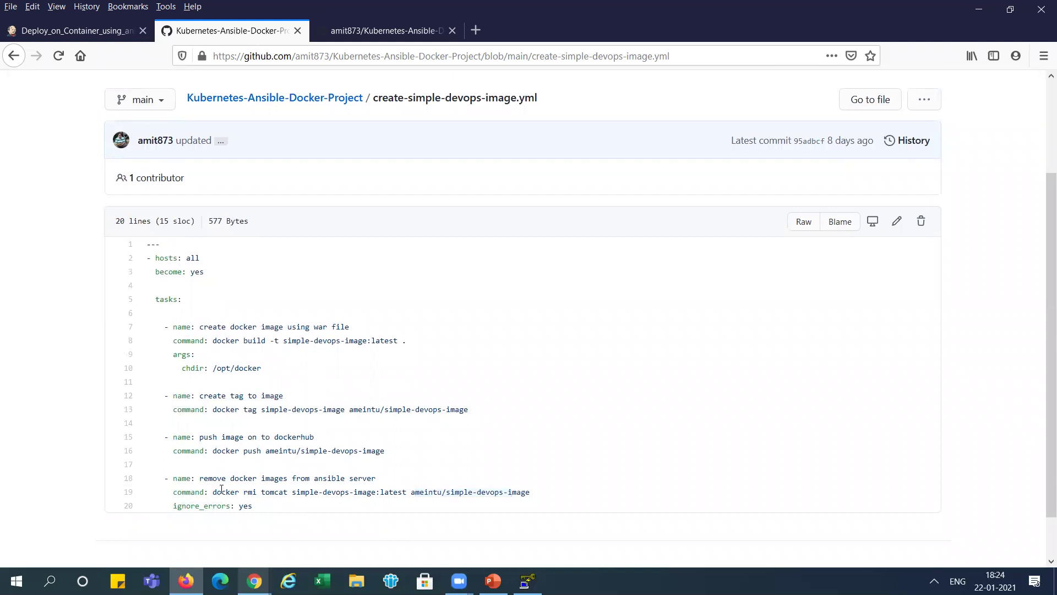
drag(232, 490, 496, 490)
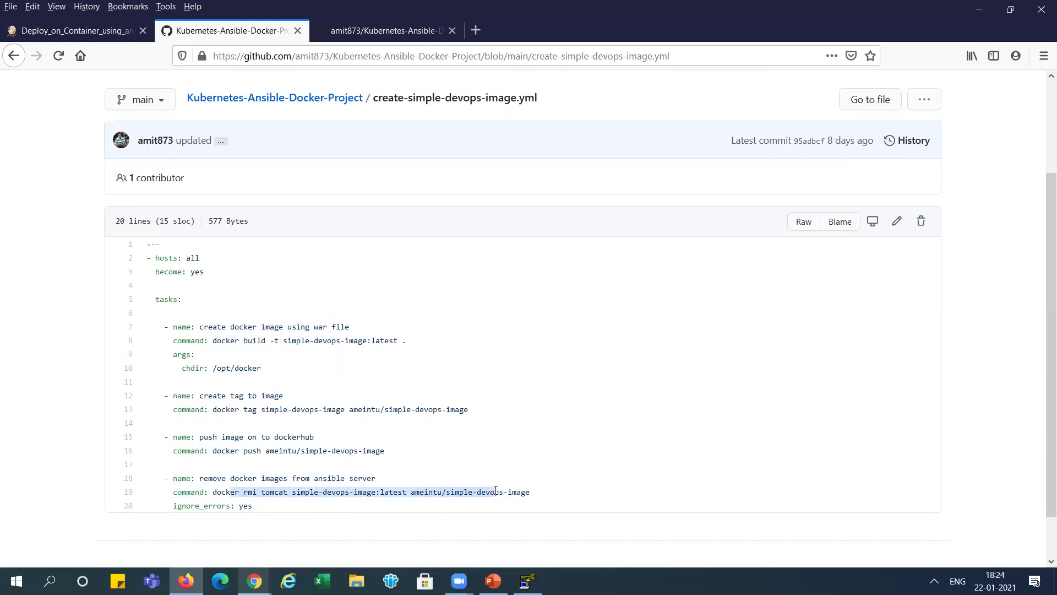
drag(202, 508, 255, 512)
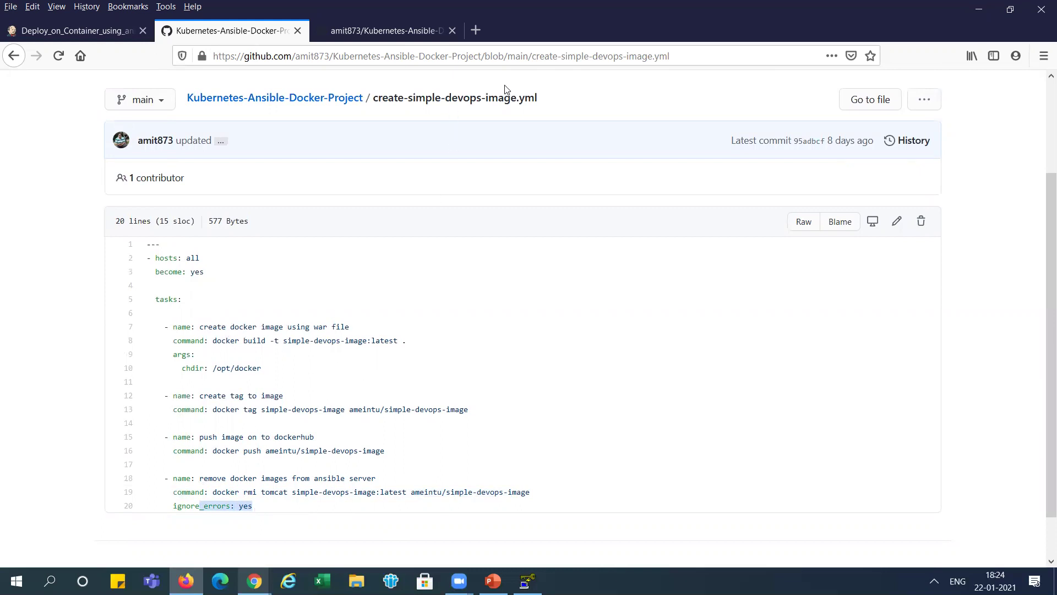
click(310, 96)
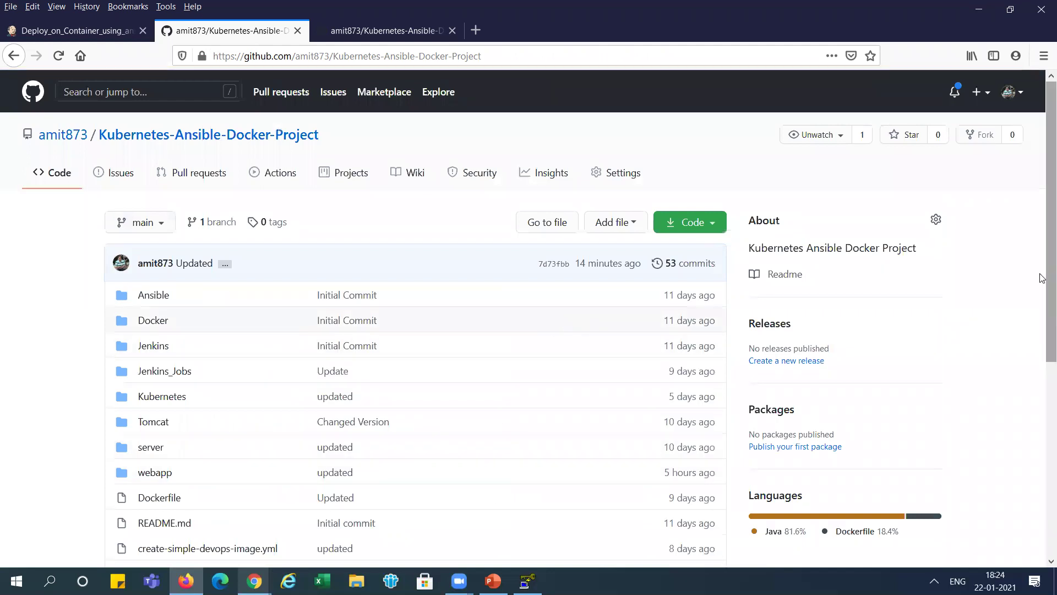
- Open create-simple-devops-project.yml and highlight the pull-image-from-dockerhub task and its docker pull command
scroll(1042, 277, down, 3)
click(246, 440)
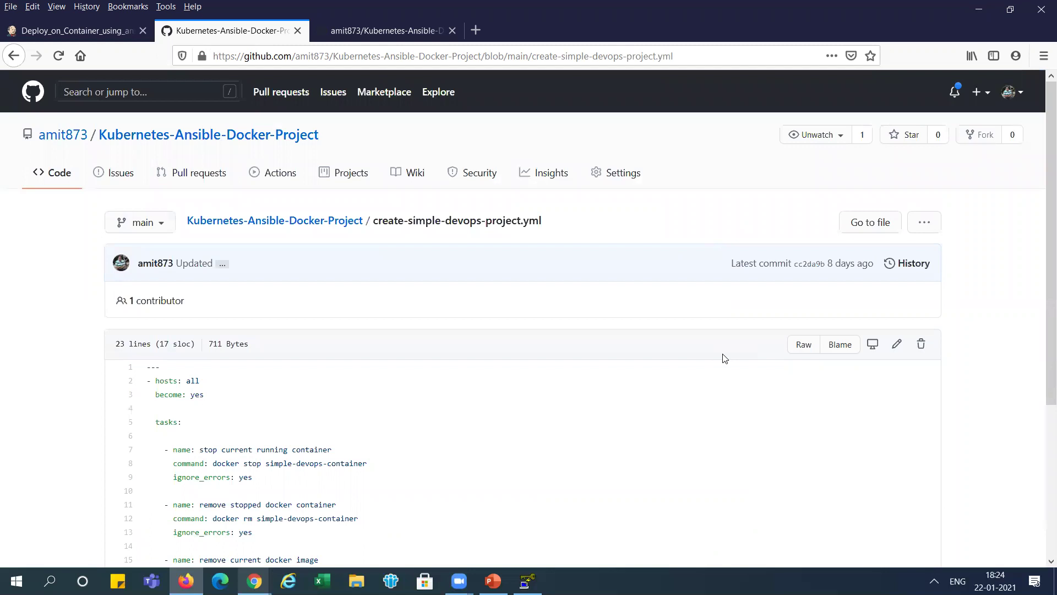
scroll(1043, 300, down, 2)
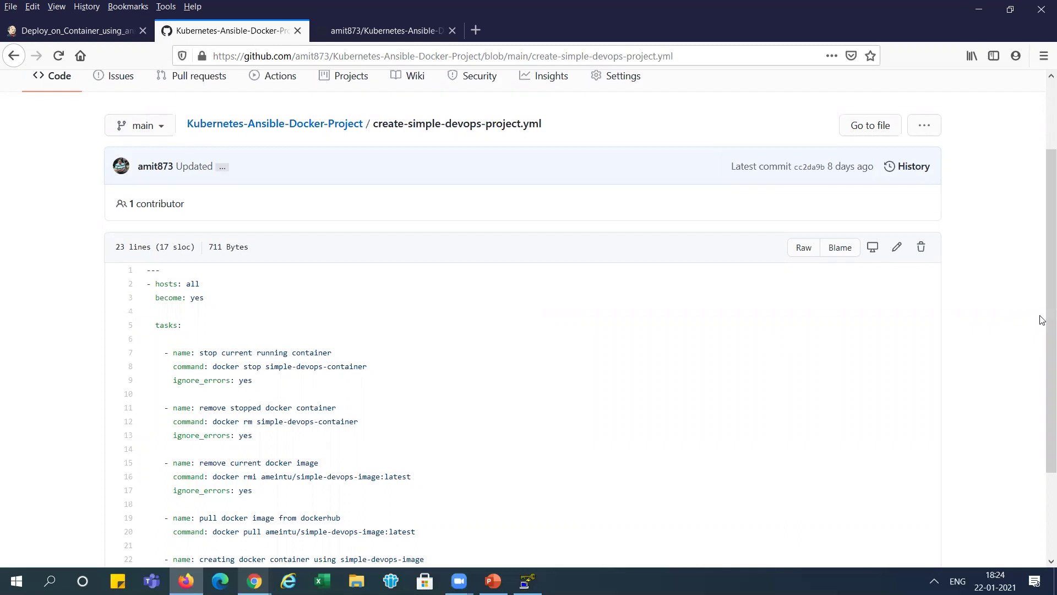
scroll(1041, 324, down, 3)
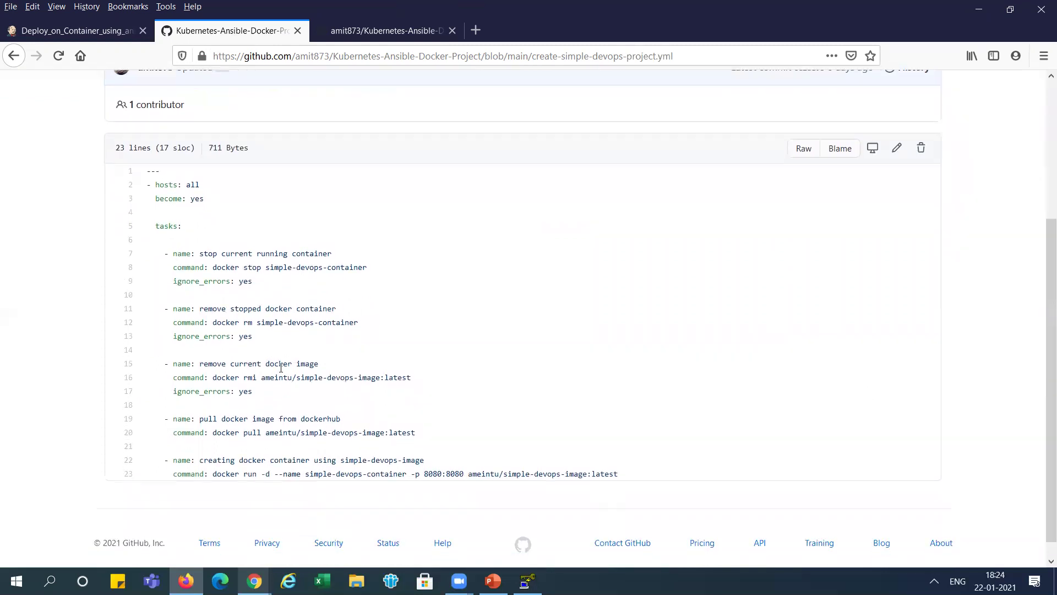
drag(199, 417, 342, 421)
drag(215, 434, 413, 432)
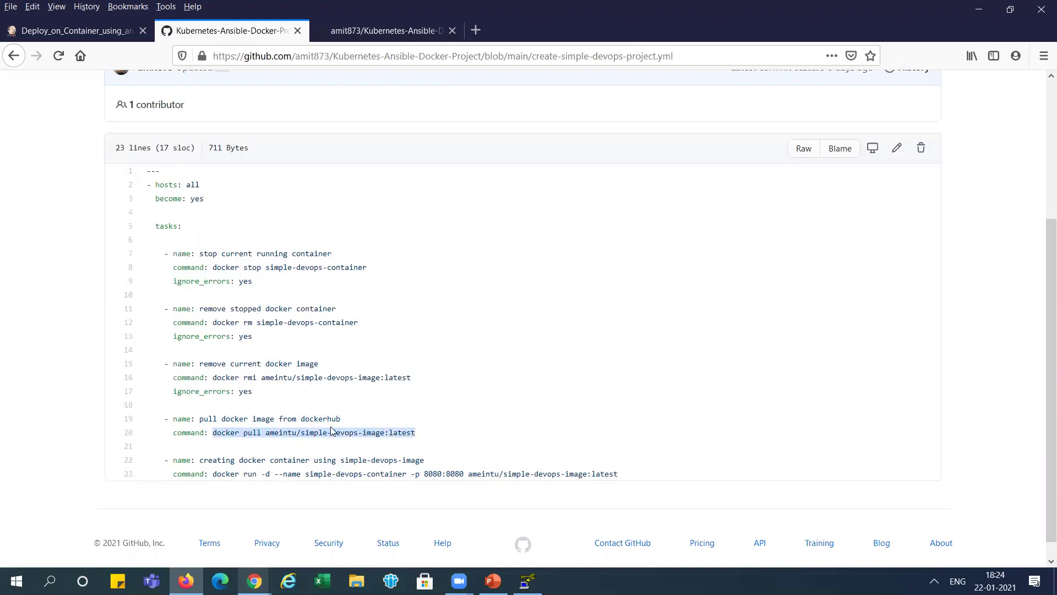
click(274, 428)
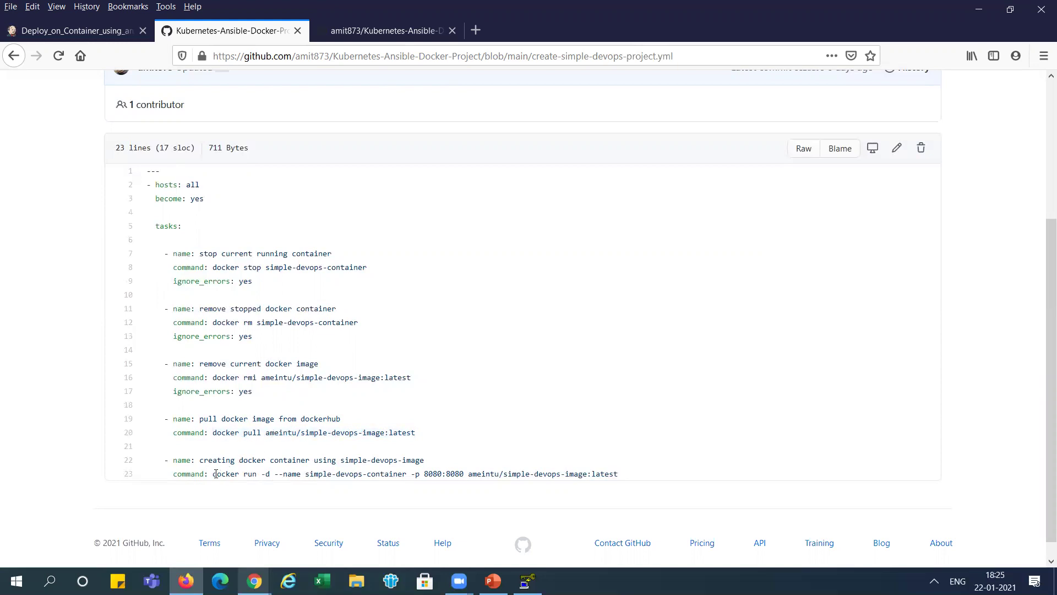
- Highlight the docker run command, its image and the 8080:8080 port mapping
drag(469, 476, 606, 476)
drag(230, 478, 464, 473)
drag(444, 473, 457, 474)
click(457, 474)
drag(419, 475, 466, 473)
- Walk through the stop, remove-container, remove-image, pull and run lines, plus ignore_errors on line 9
drag(236, 269, 353, 265)
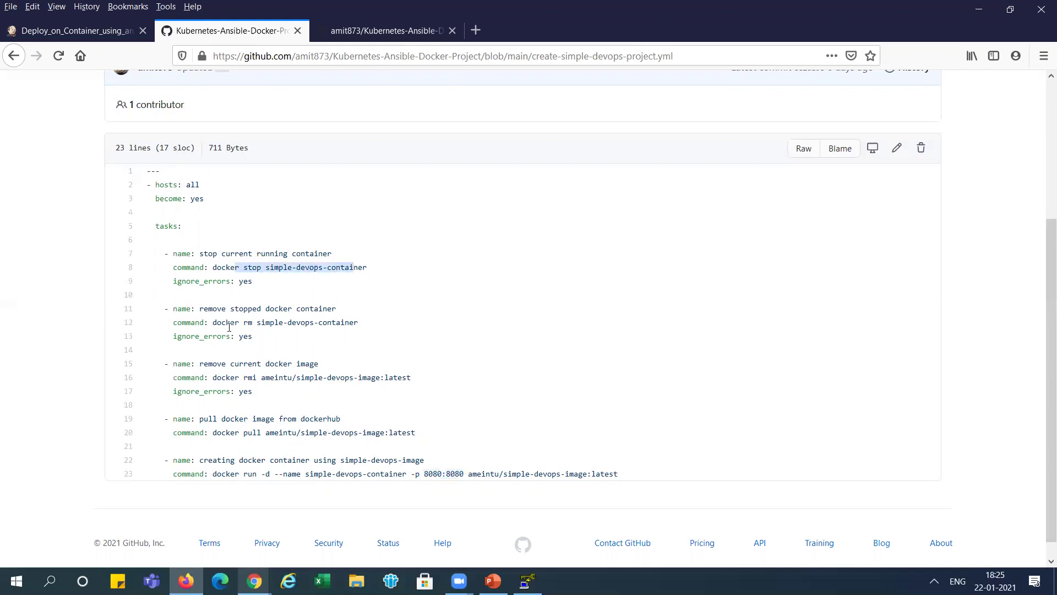
drag(235, 324, 297, 320)
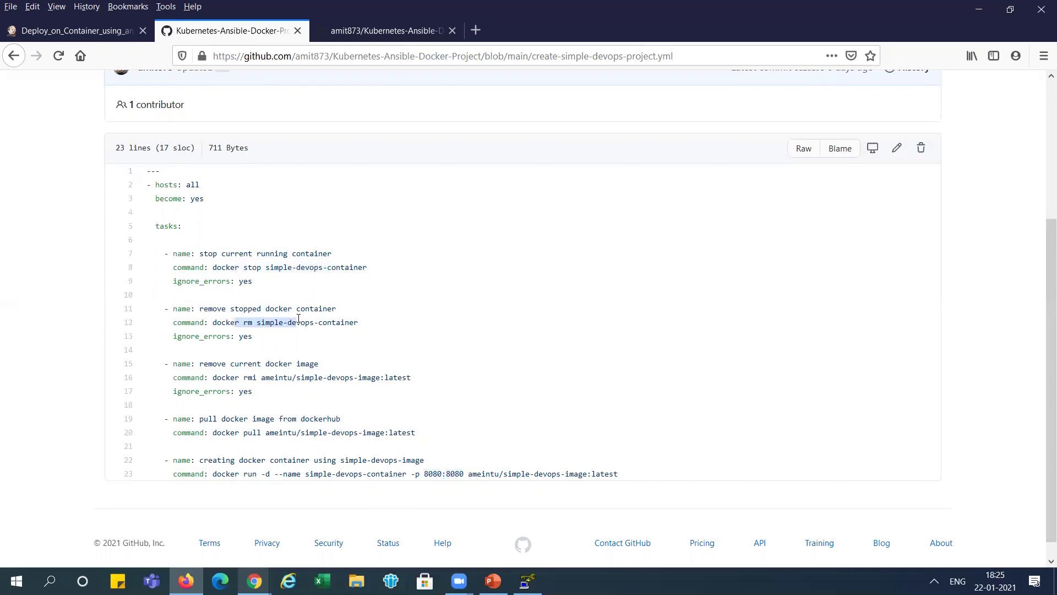
drag(244, 377, 379, 374)
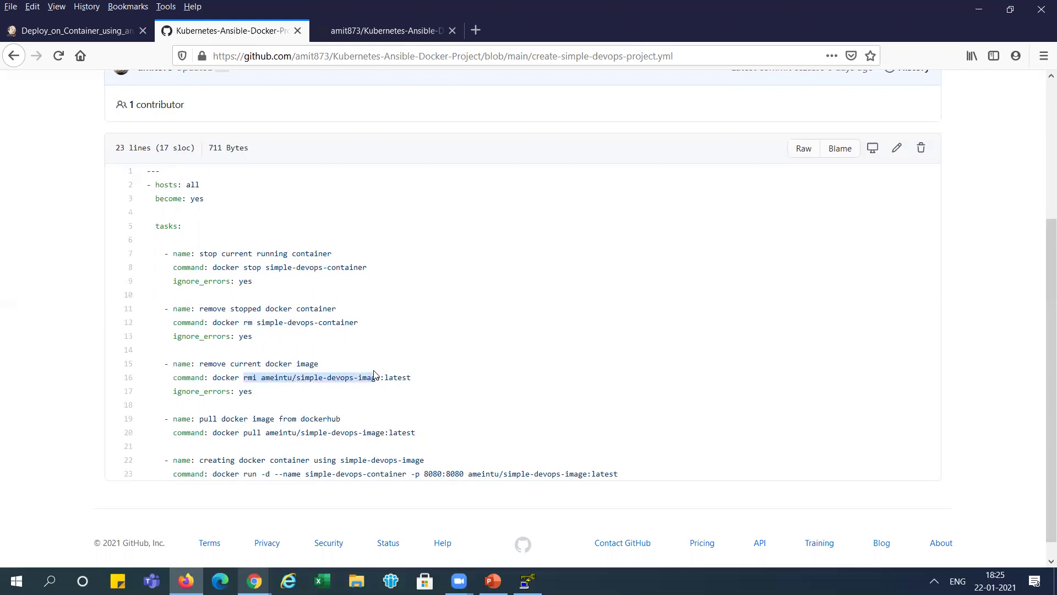
drag(253, 433, 336, 435)
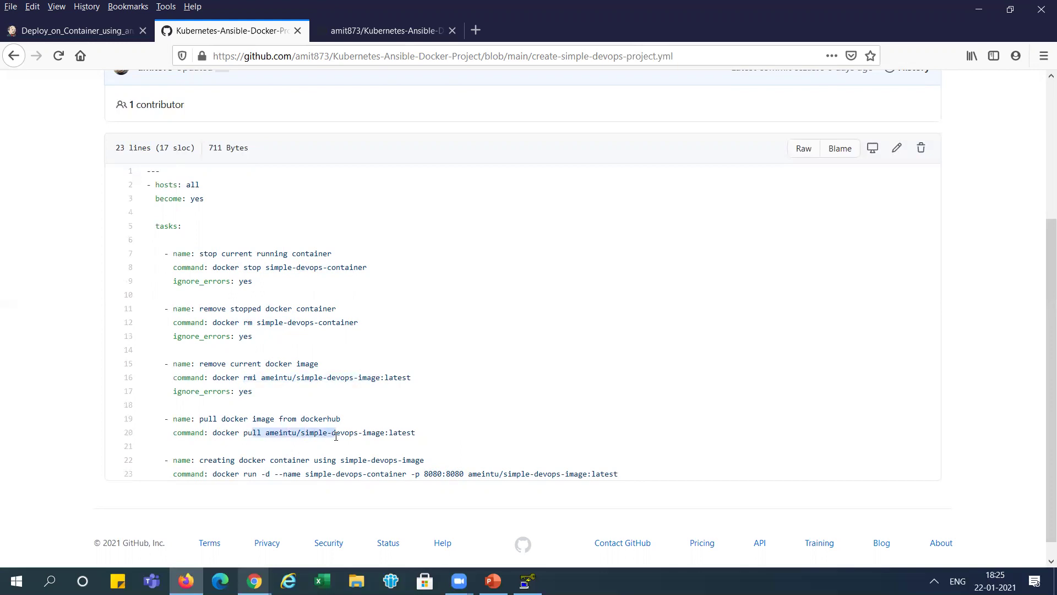
drag(275, 474, 483, 472)
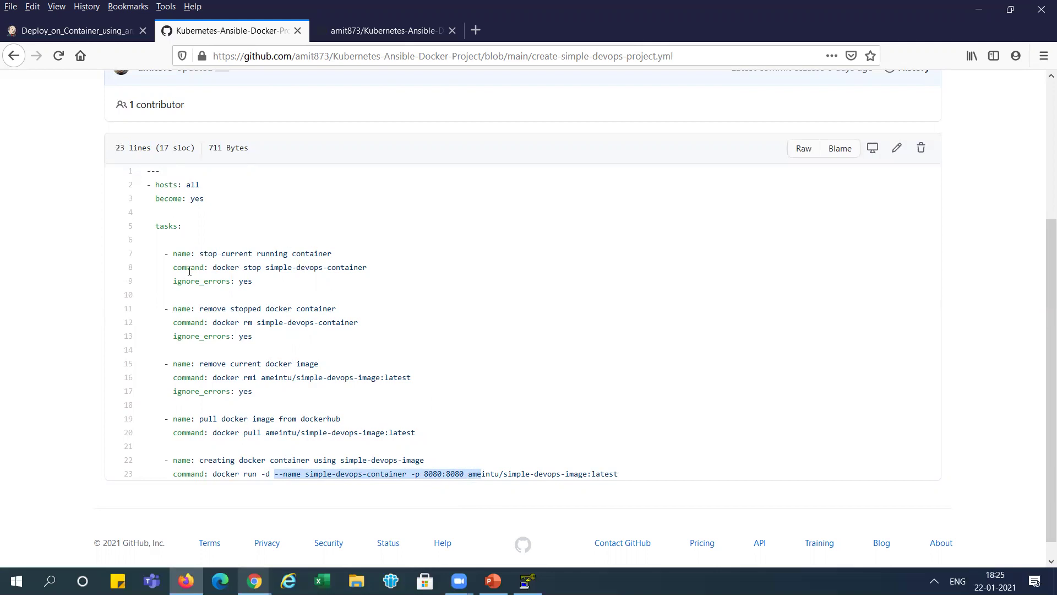
drag(182, 280, 245, 280)
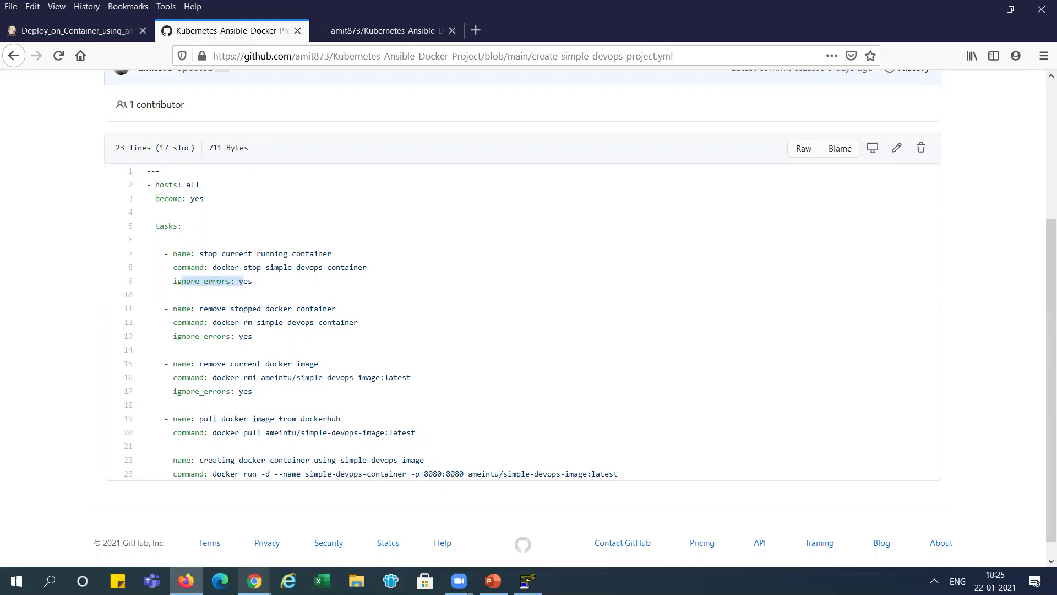
drag(263, 267, 307, 267)
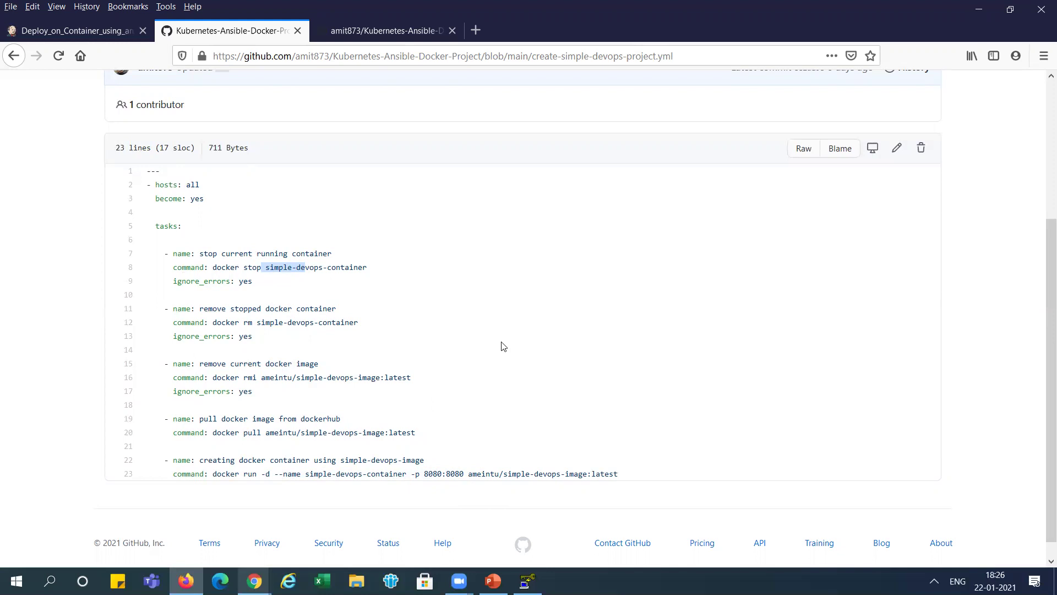
- Return to the repository root and open the webapp folder
drag(1042, 236, 1042, 161)
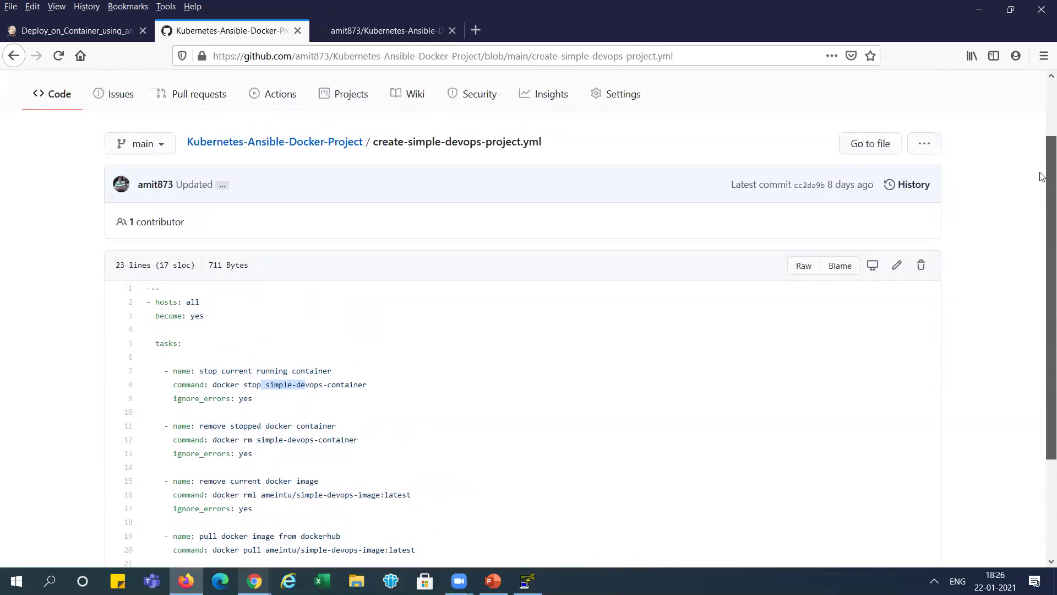
click(313, 142)
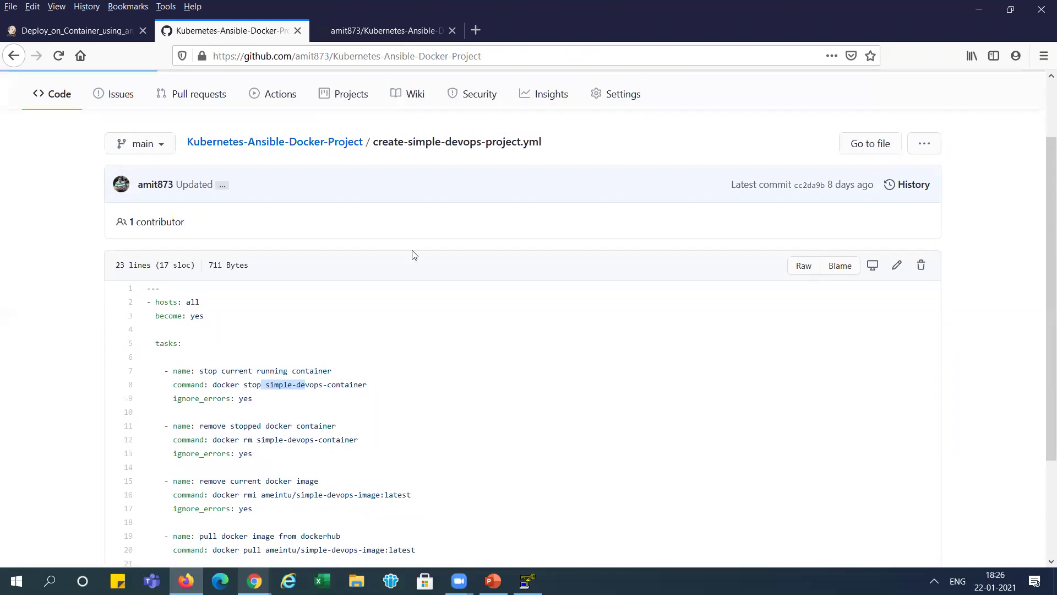
click(146, 475)
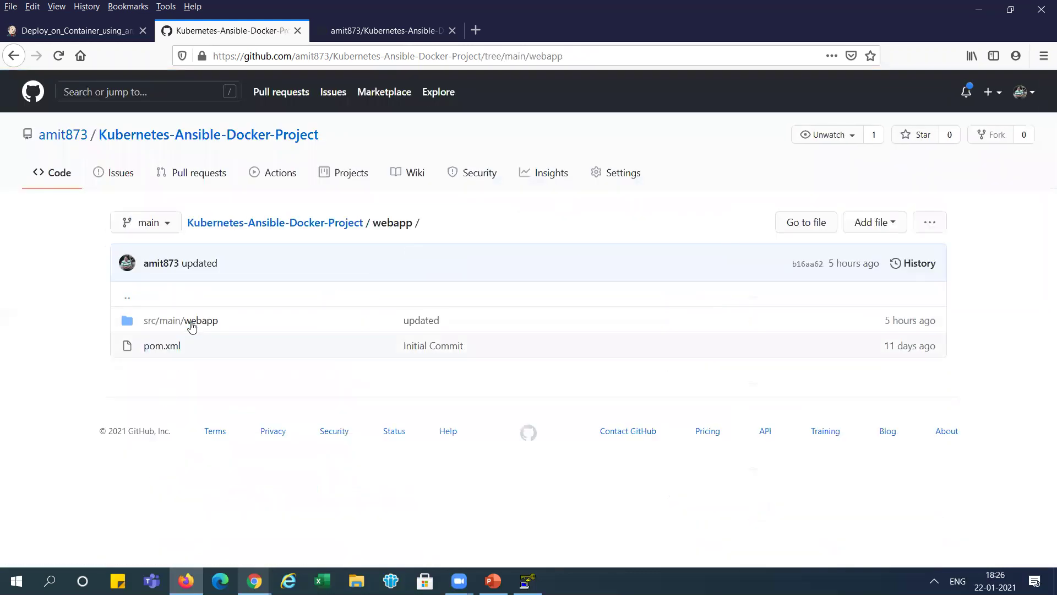
- Open src/main/webapp/index.jsp, highlight its five lines, then return to the Jenkins job page
click(190, 322)
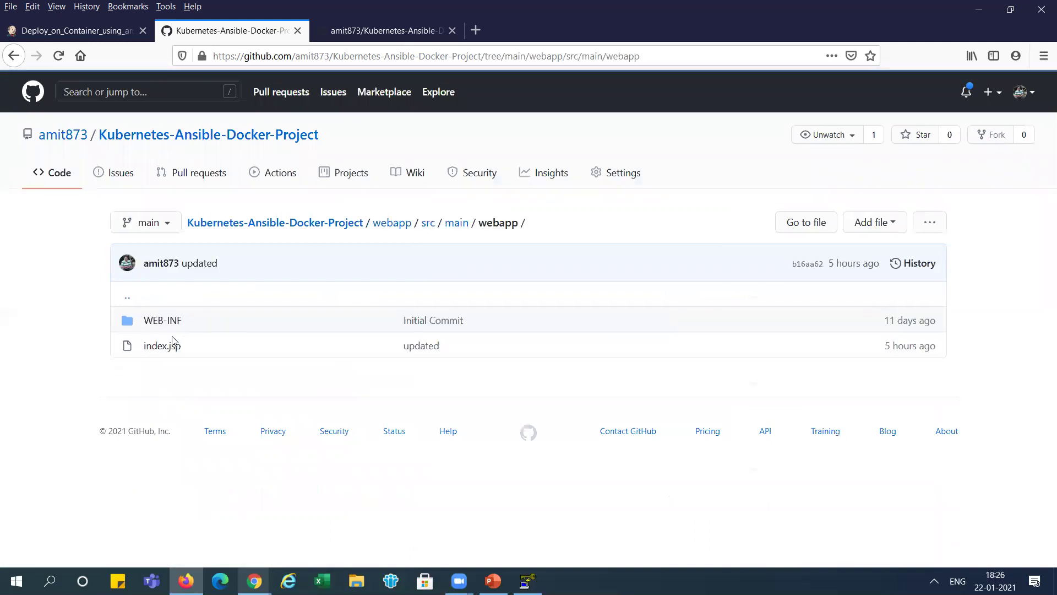
click(163, 346)
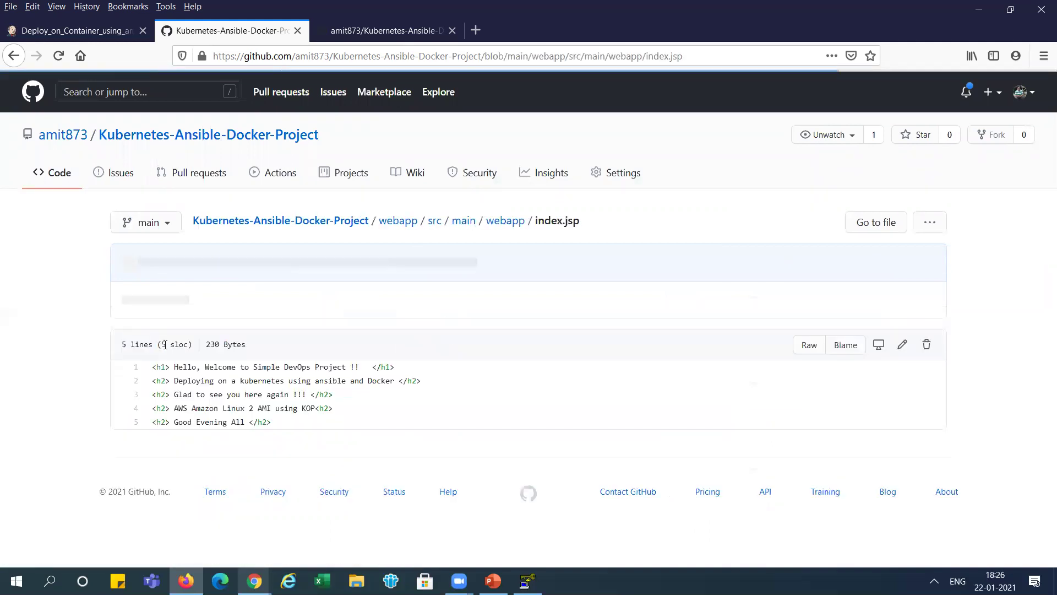
mouse_move(276, 421)
mouse_down()
mouse_move(174, 391)
mouse_move(154, 369)
mouse_move(281, 421)
mouse_up()
click(155, 370)
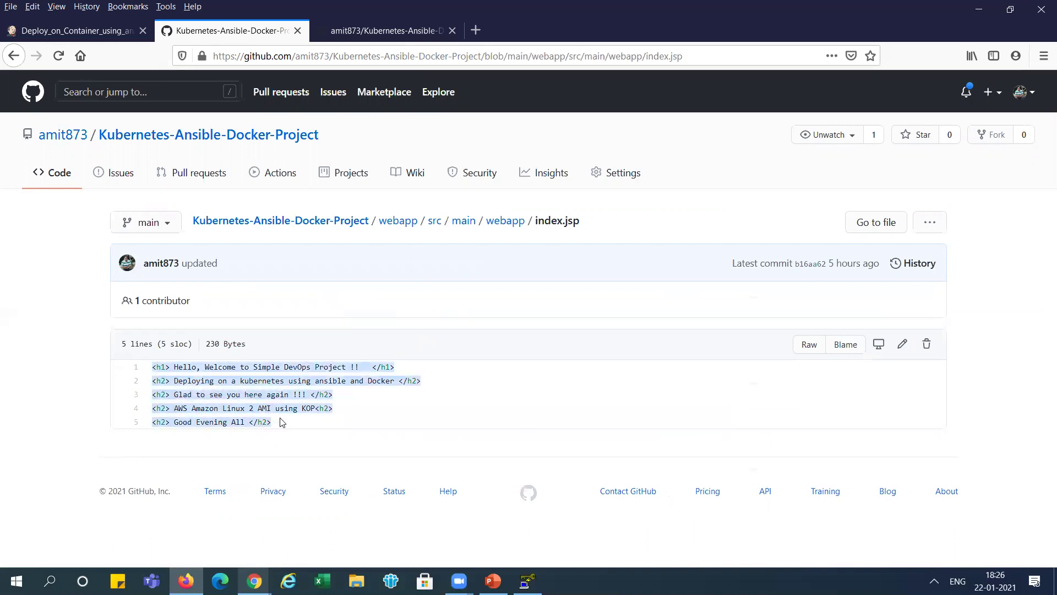
click(281, 422)
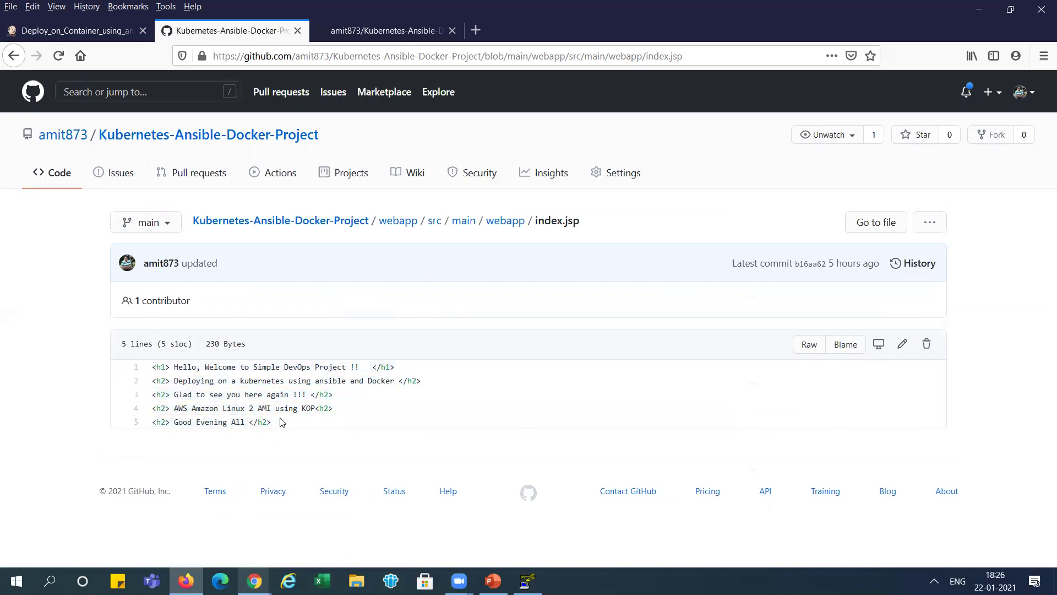
drag(273, 427, 154, 368)
click(155, 368)
click(97, 30)
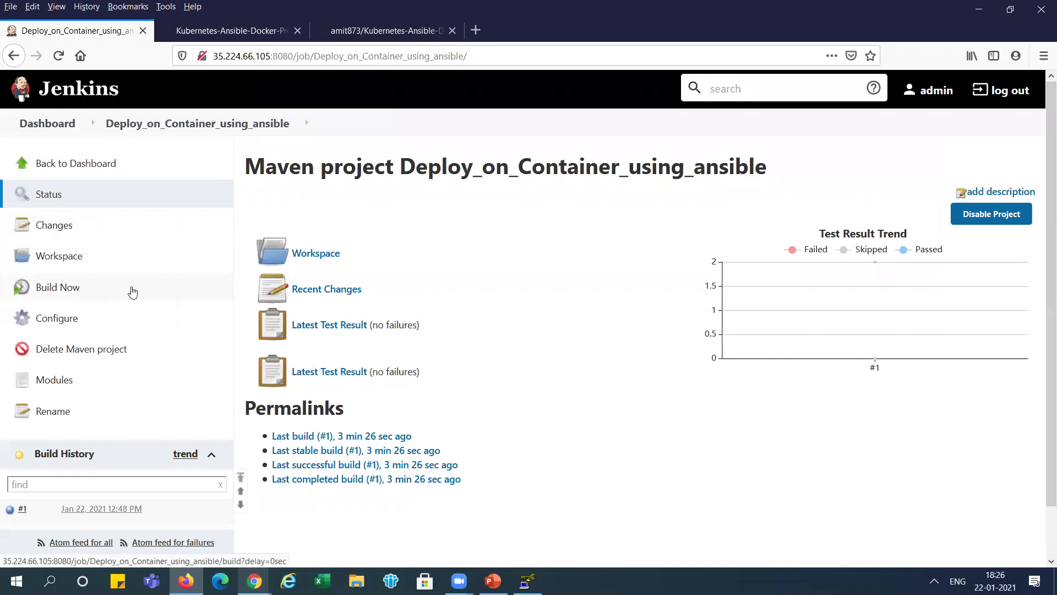
- Trigger build #2 of Deploy_on_Container_using_ansible and follow its console output
click(49, 292)
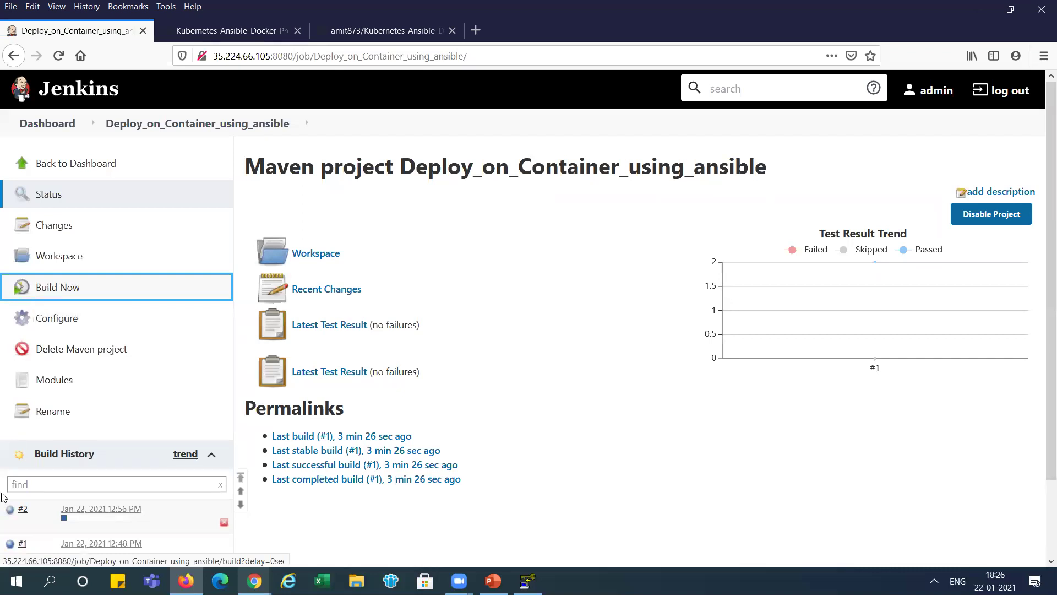
click(13, 511)
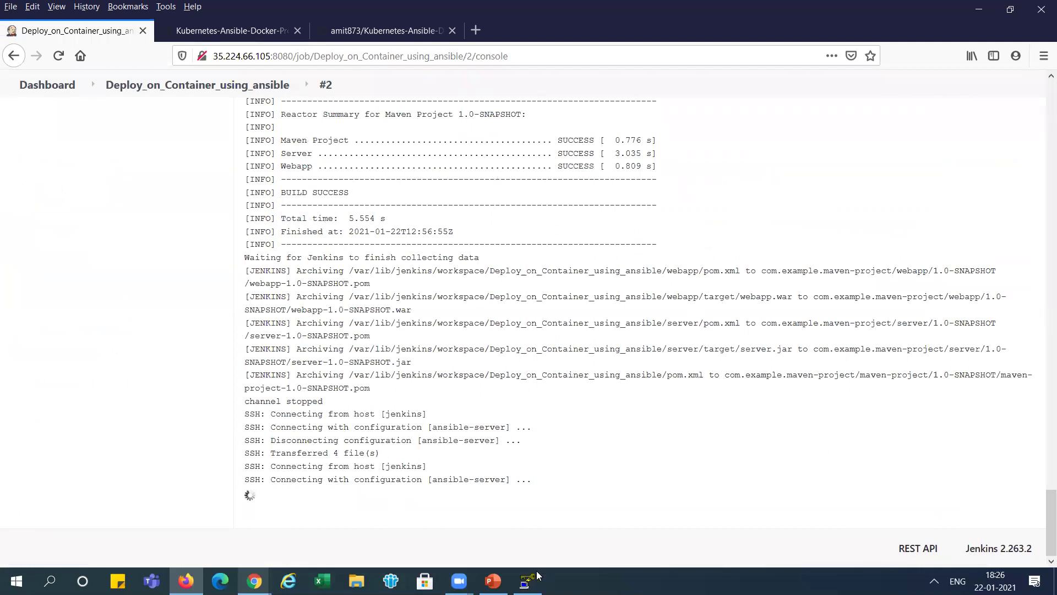
- In the ansible-control-node terminal, run ls -l to confirm webapp.war arrived in /opt/docker
mouse_move(254, 581)
click(330, 526)
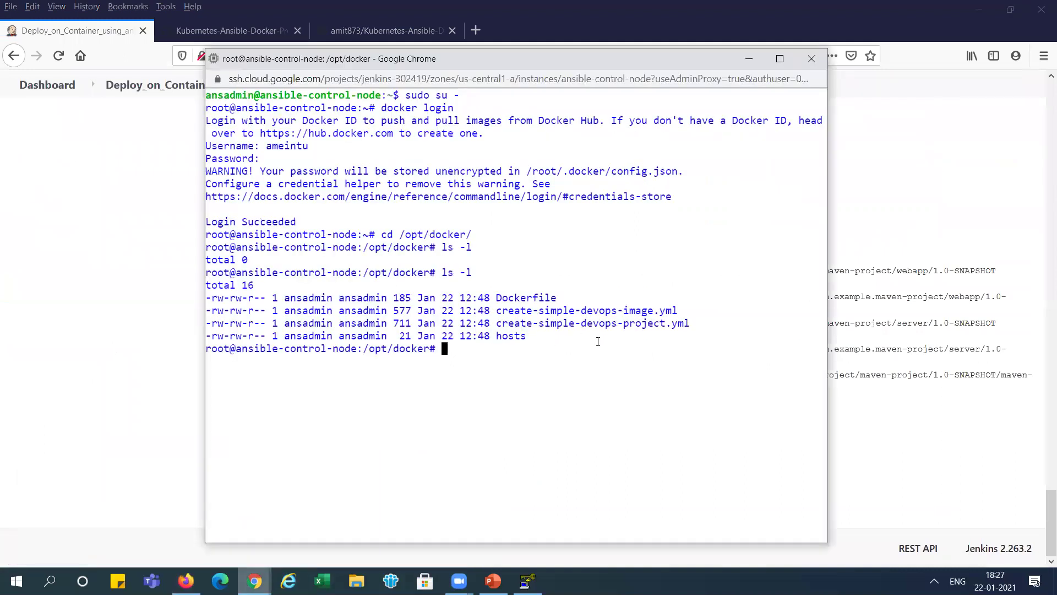
text(ls -l)
key(Return)
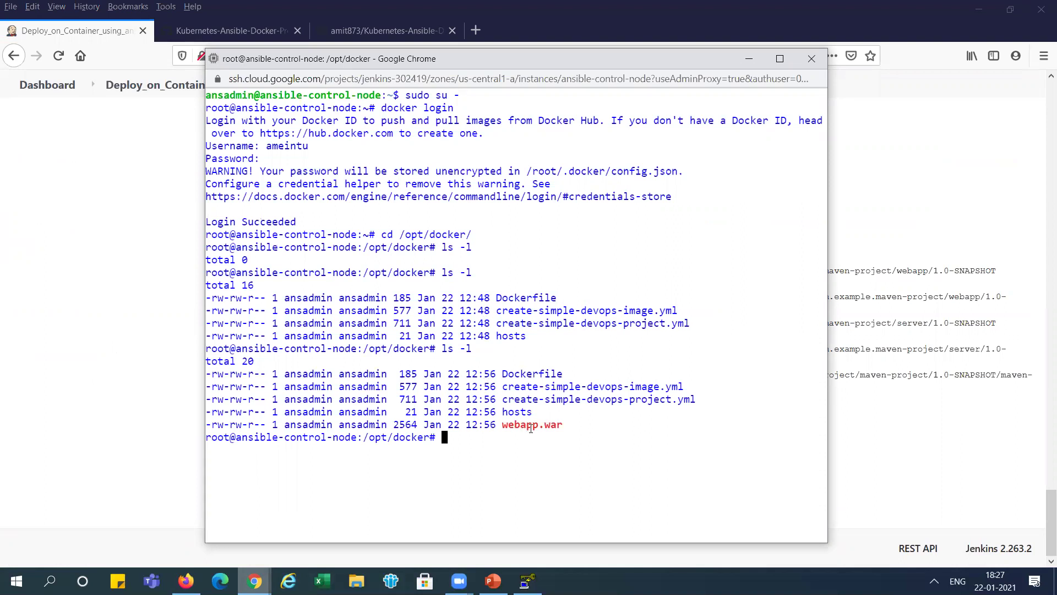
- Run docker images repeatedly to watch simple-devops-image and its tagged copy appear
text(docker images)
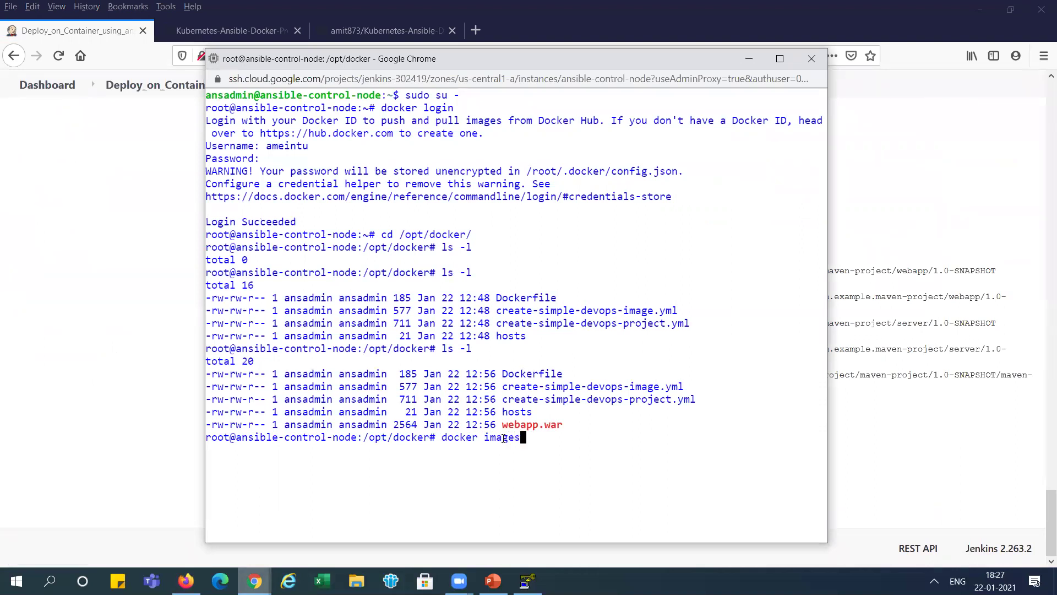
key(Return)
key(Up)
key(Return)
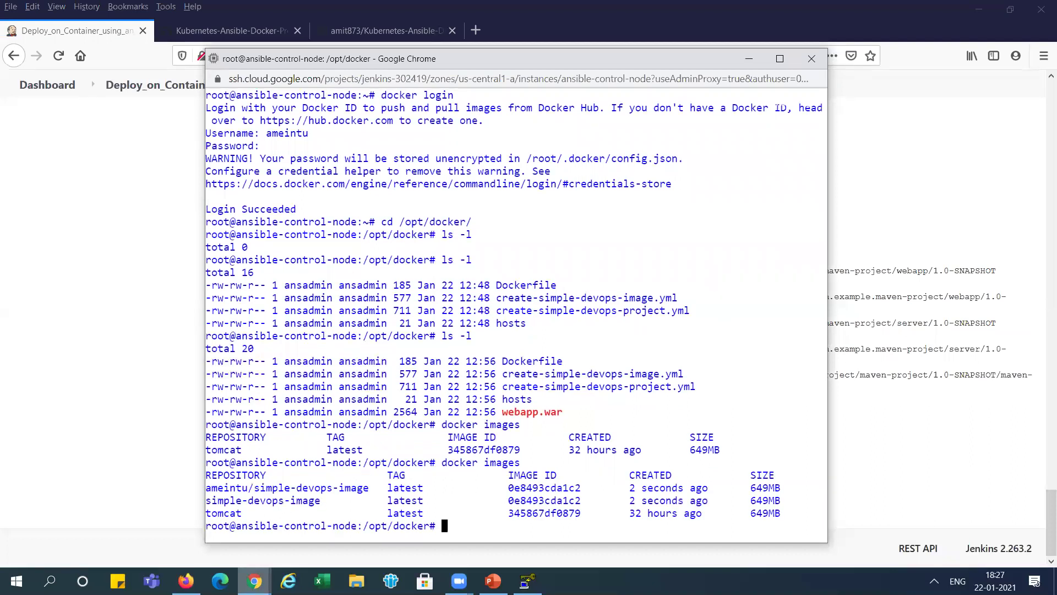
key(Up)
key(Return)
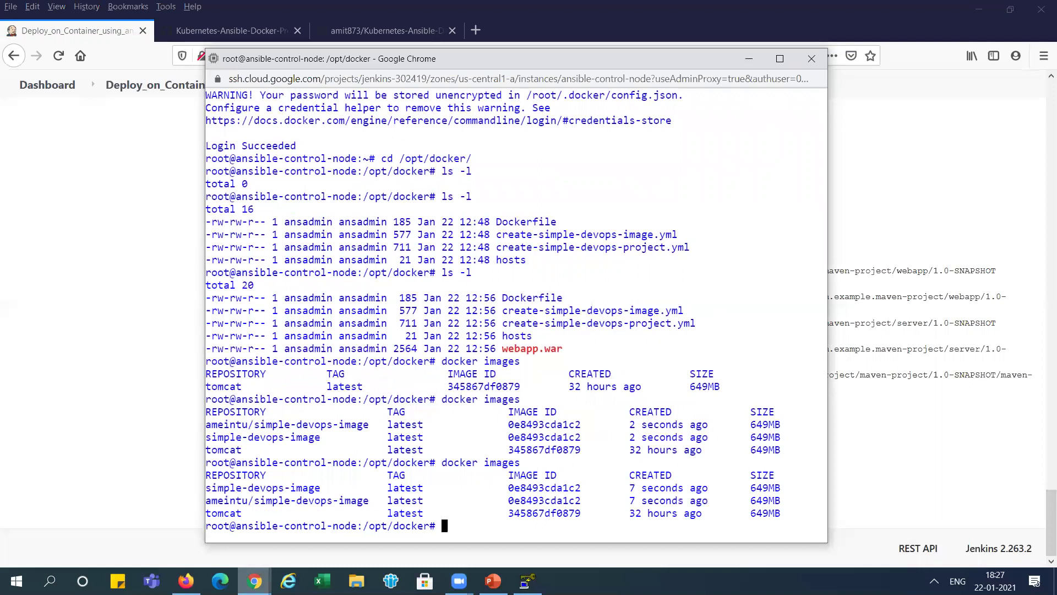
key(Up)
key(Return)
key(Up)
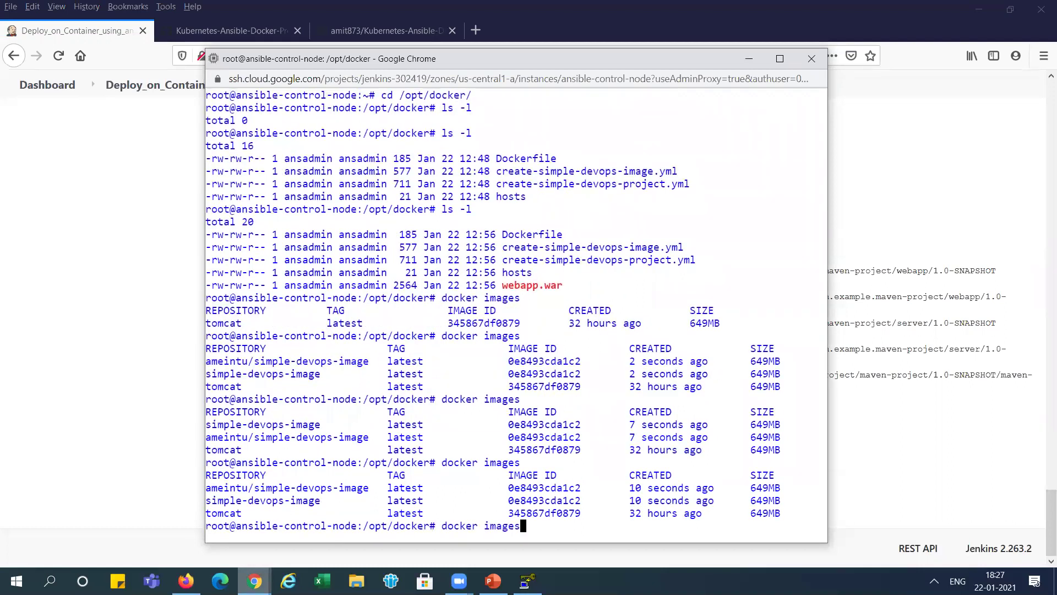
key(Return)
key(Up)
key(Return)
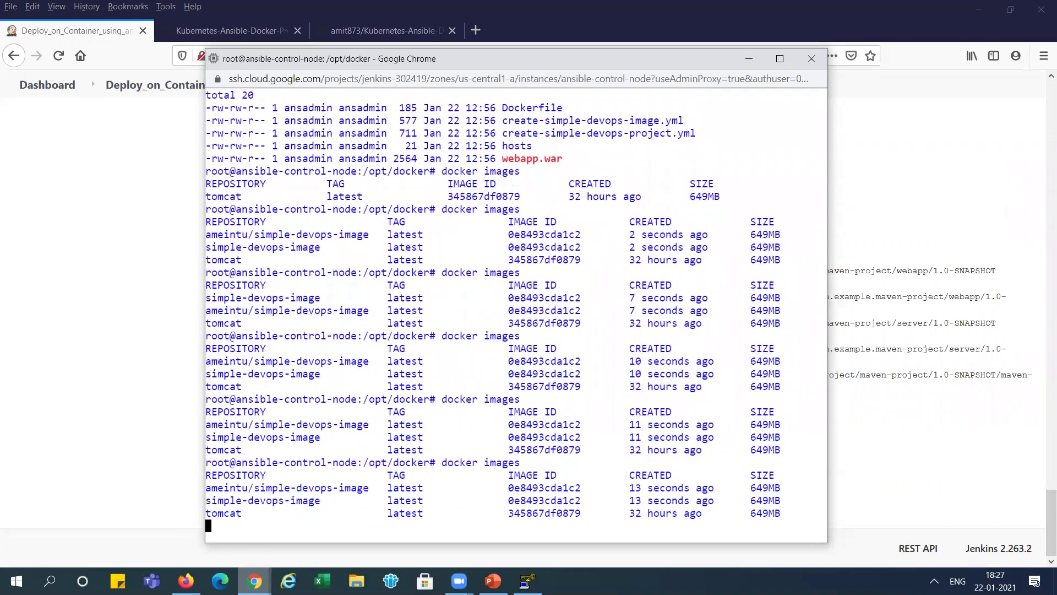
- Keep re-running docker images until the list comes back empty
key(alt+Tab)
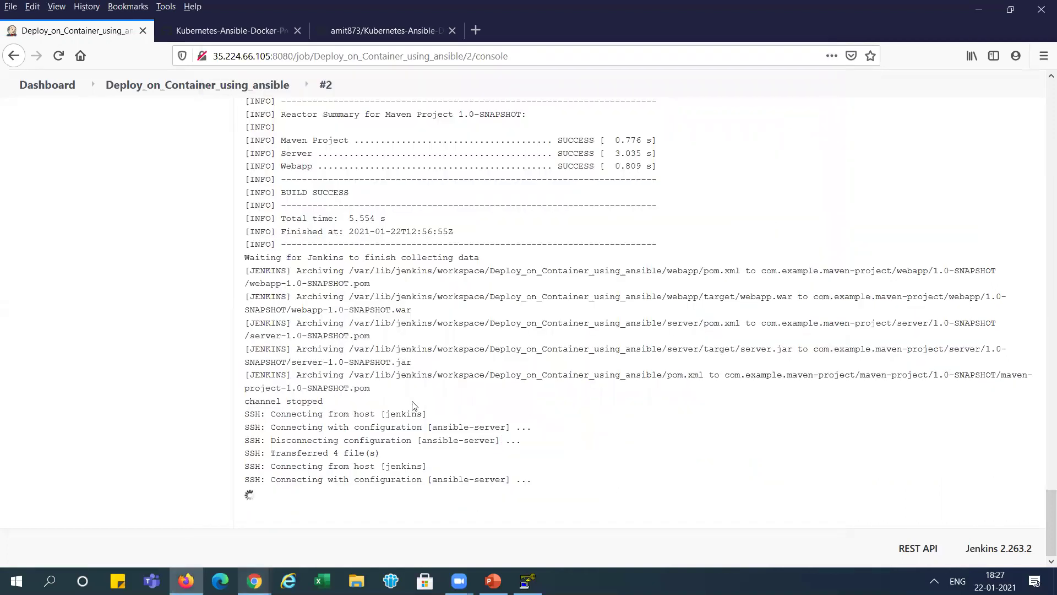
key(alt+Tab)
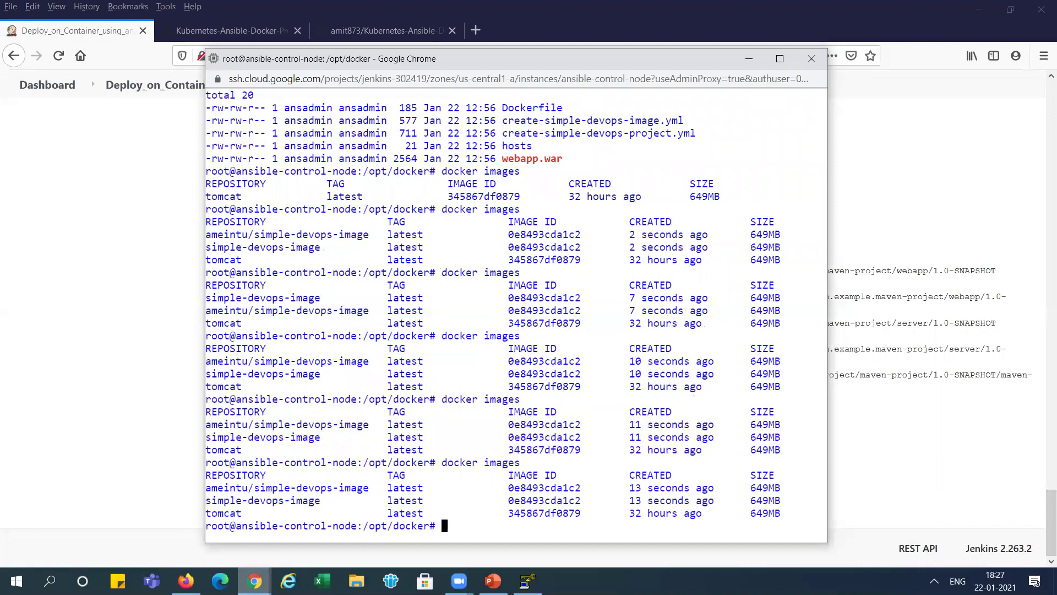
key(Up)
key(Return)
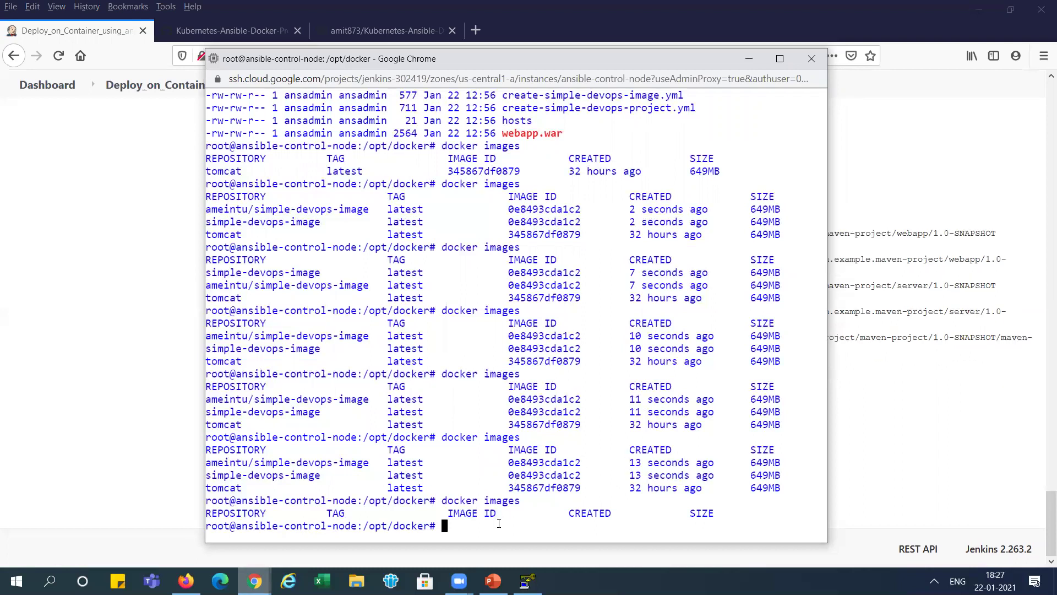
key(Up)
key(Return)
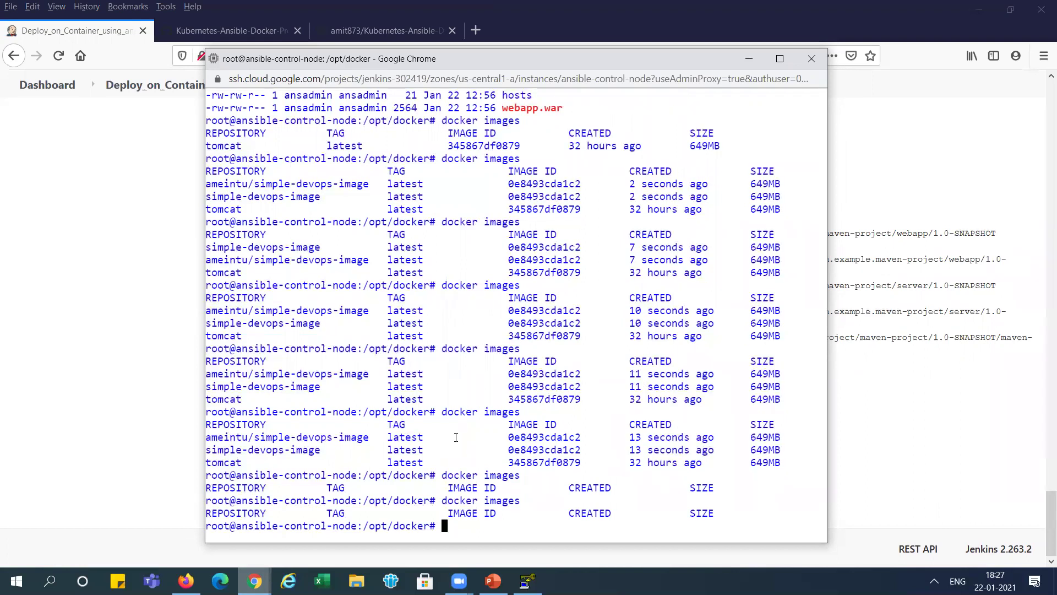
mouse_move(254, 580)
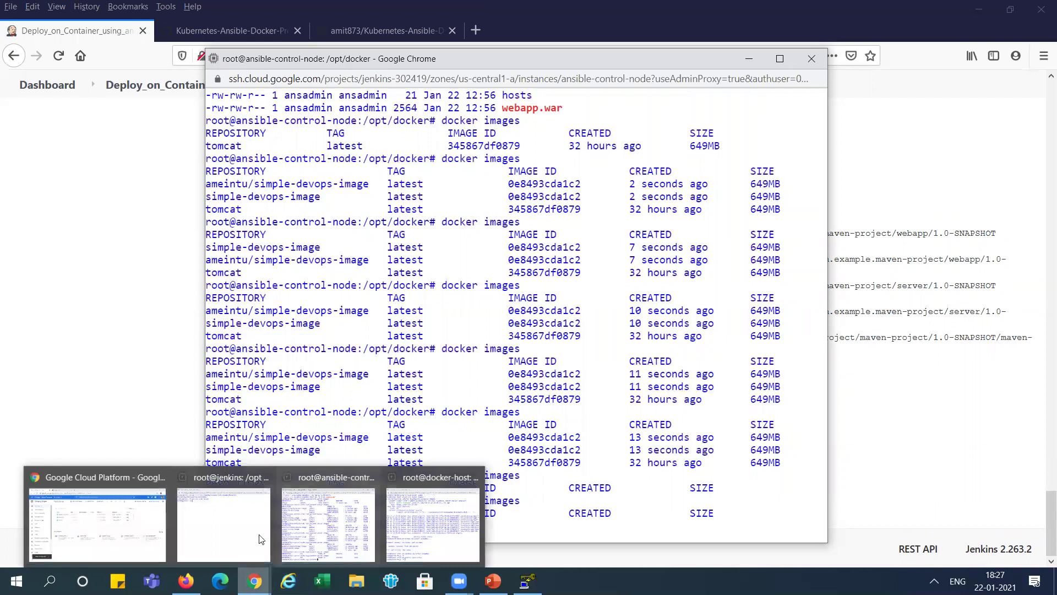
mouse_move(186, 581)
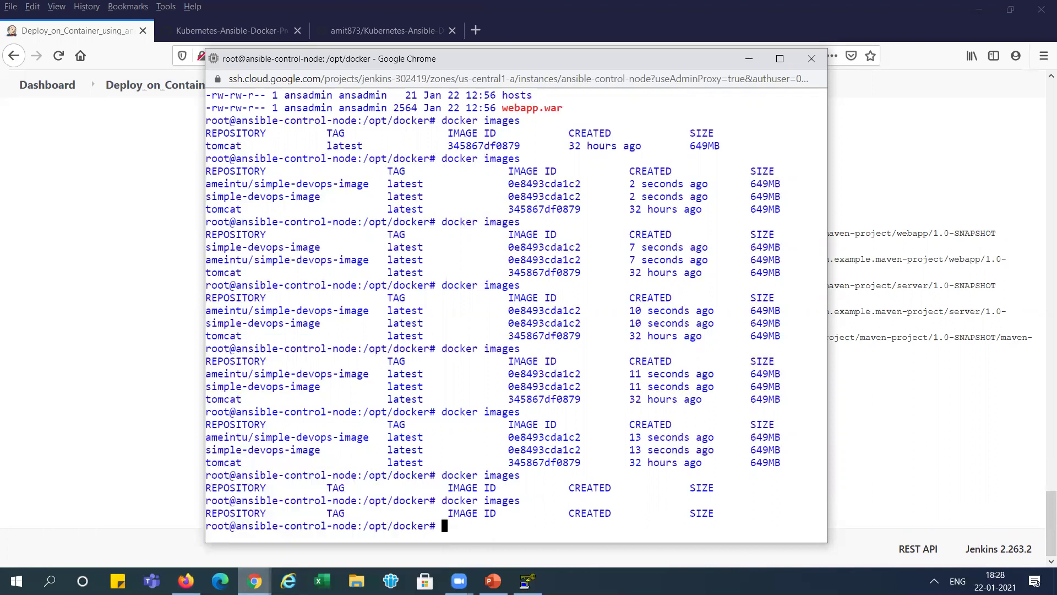
click(254, 581)
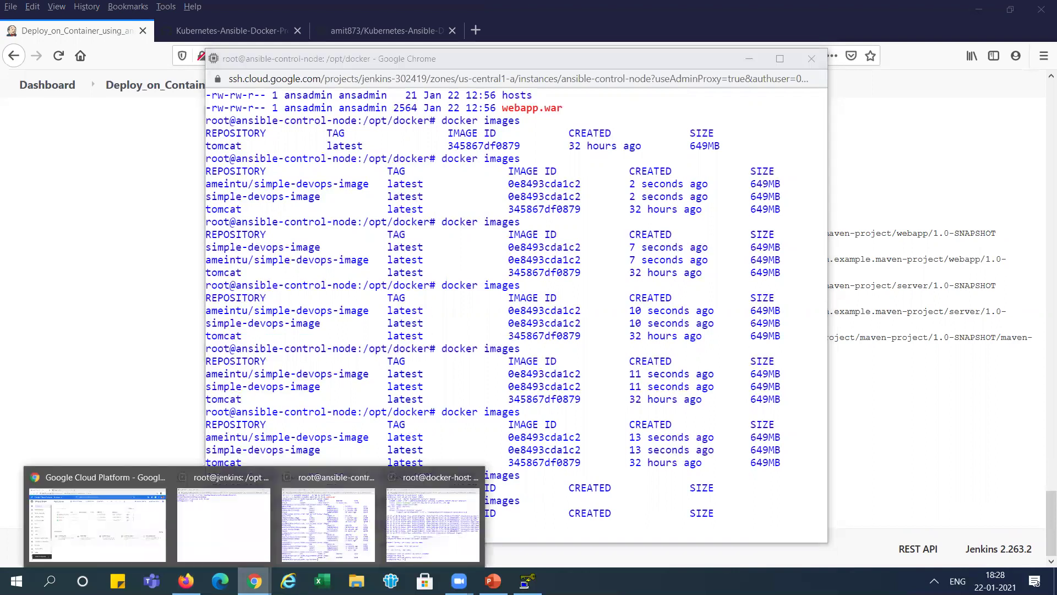
- Reload Docker Hub to see simple-devops-image updated a minute ago with 51 pulls
click(99, 517)
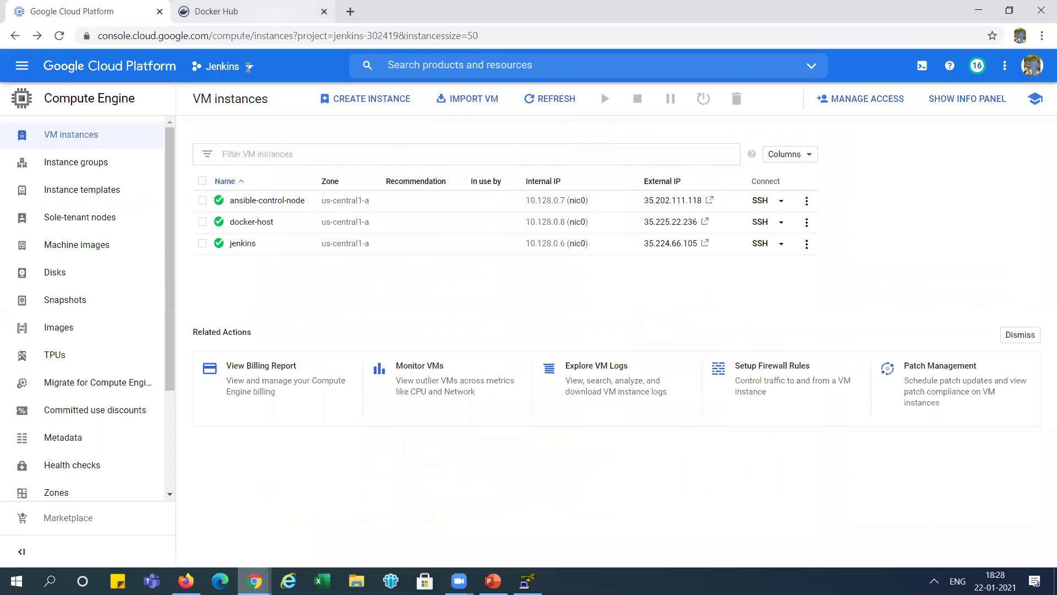
key(ctrl+Tab)
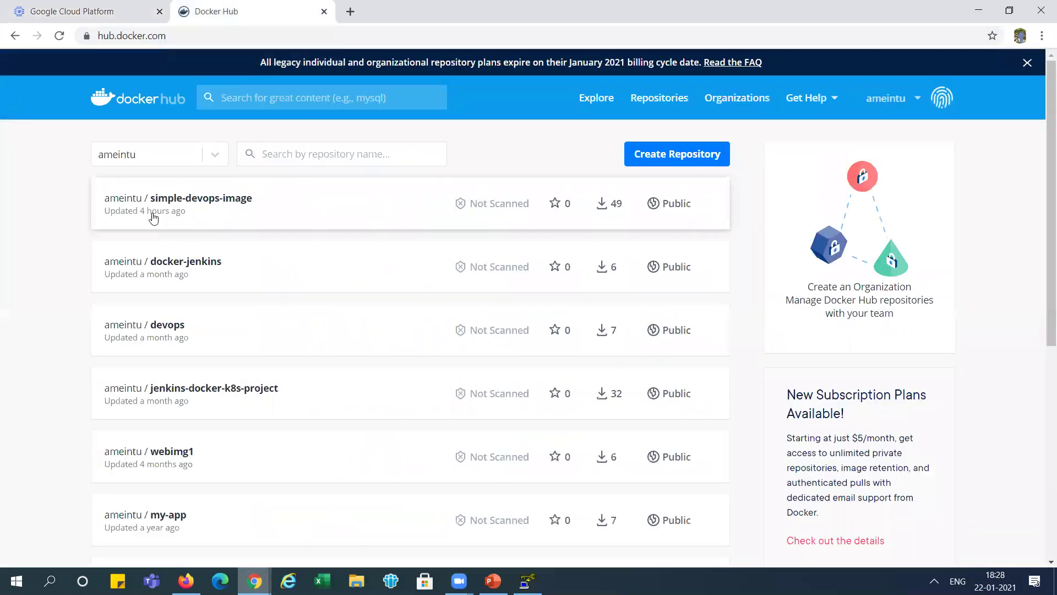
click(59, 36)
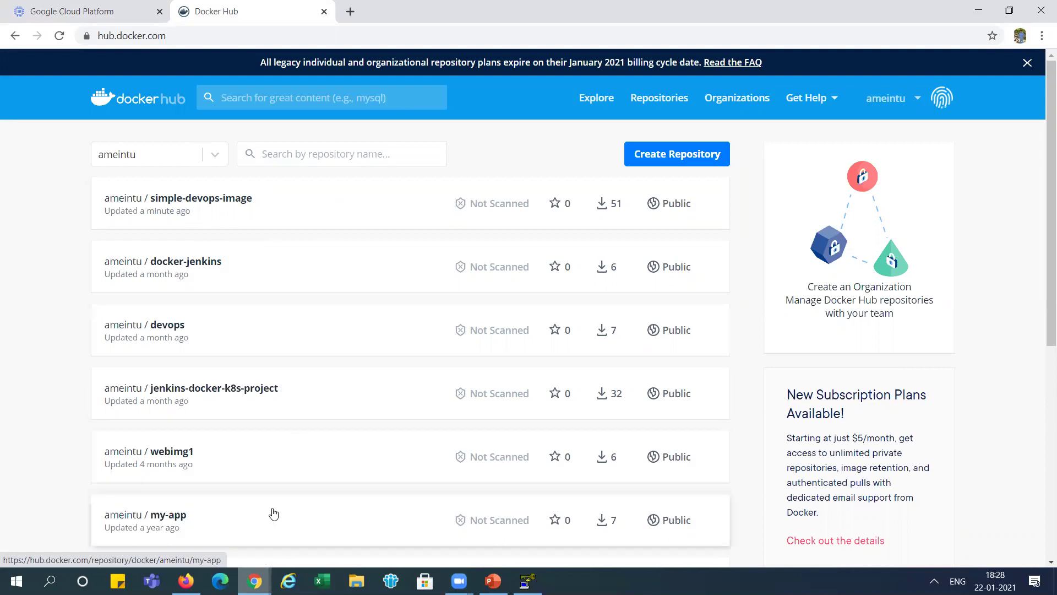
click(186, 581)
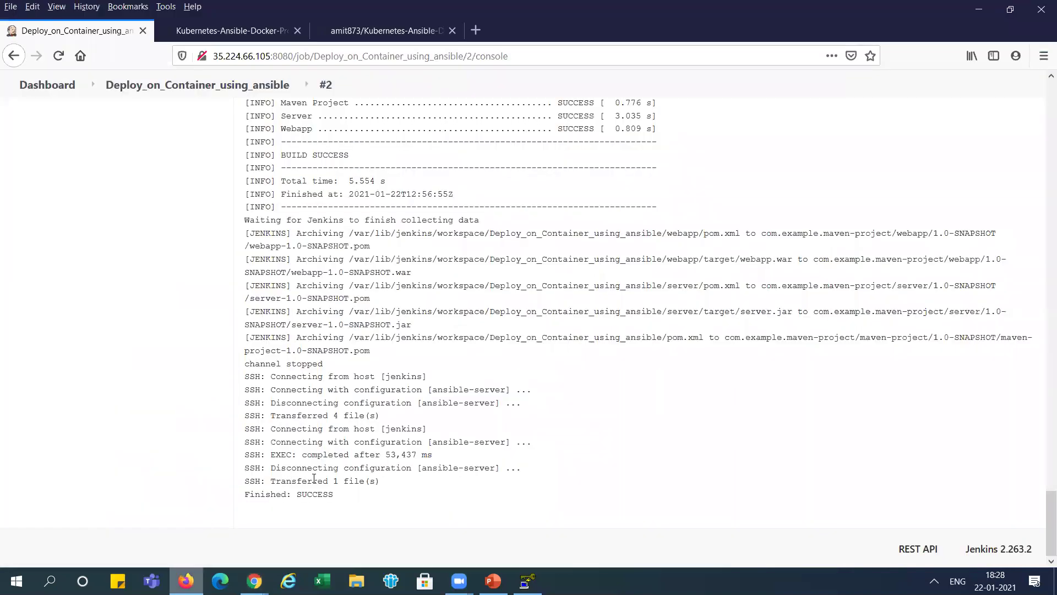
- Highlight Finished: SUCCESS in build #2's console, then bring up the docker-host terminal
drag(292, 494, 336, 496)
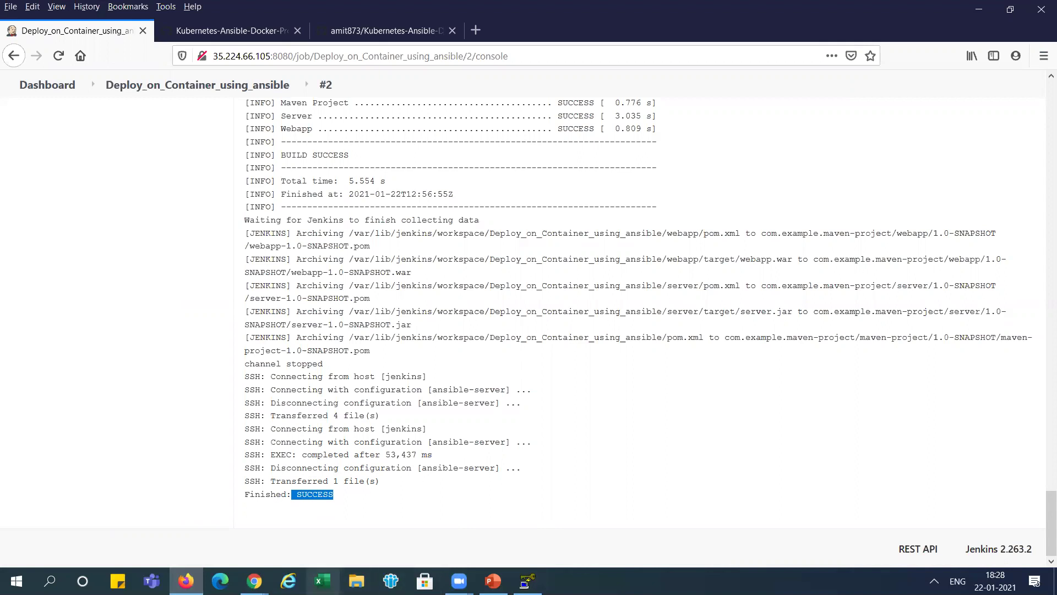
click(255, 581)
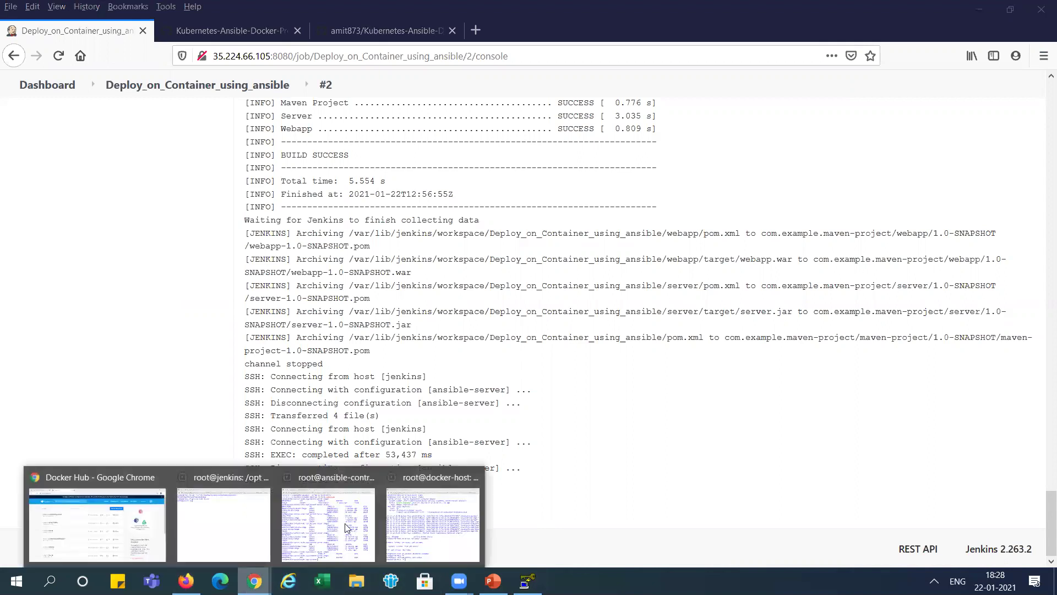
click(448, 512)
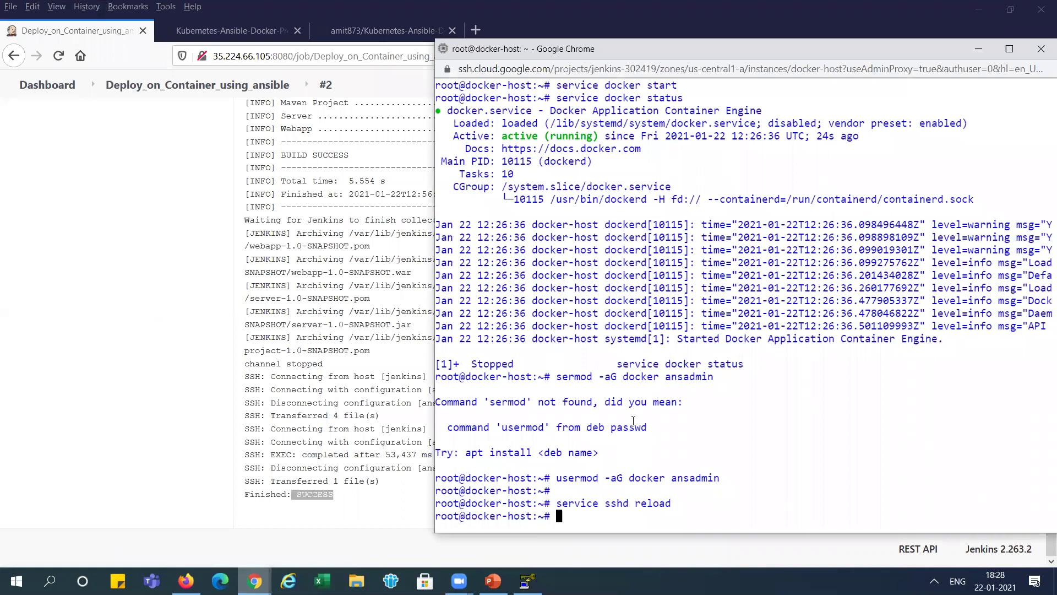
- Clear the docker-host terminal and run docker images to check the new image's creation time
text(clear)
key(Return)
text(docker)
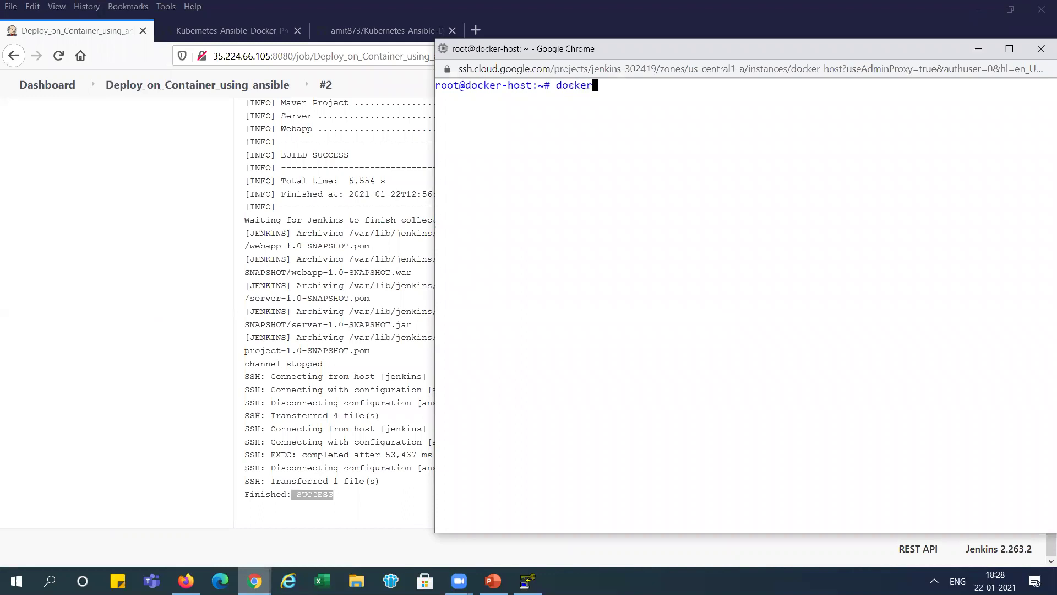
text( images)
key(Return)
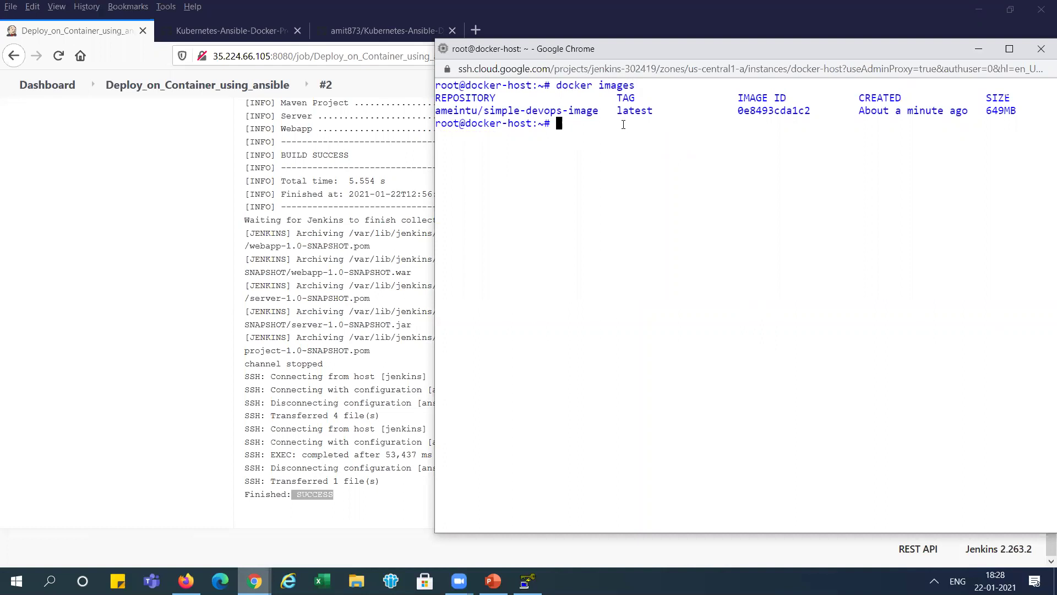
drag(890, 113, 960, 112)
- Run docker ps to confirm simple-devops-container was just created and publishes port 8080
text(docker ps)
key(Return)
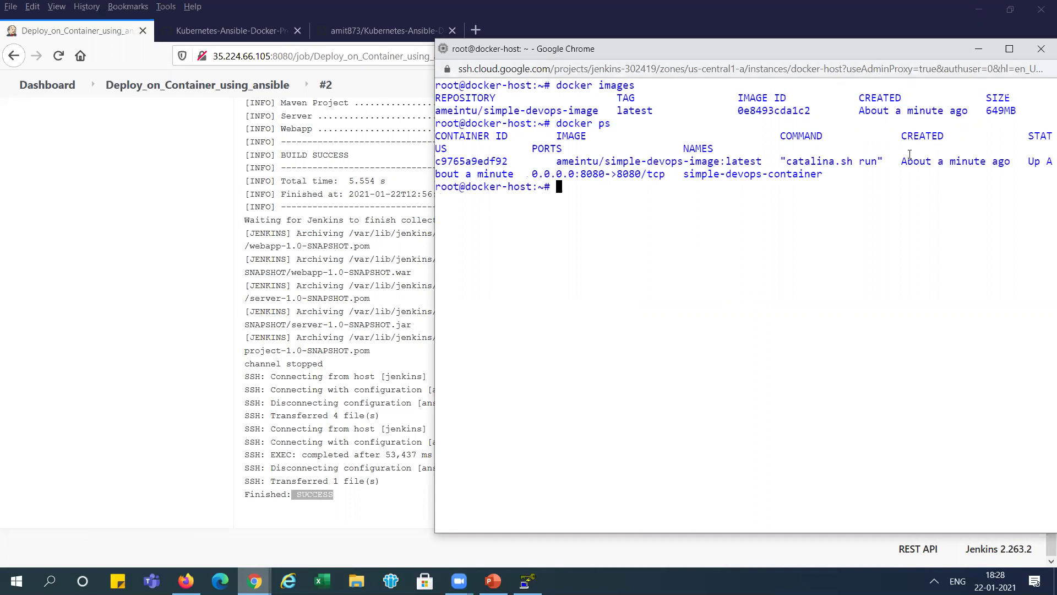
drag(907, 161, 970, 161)
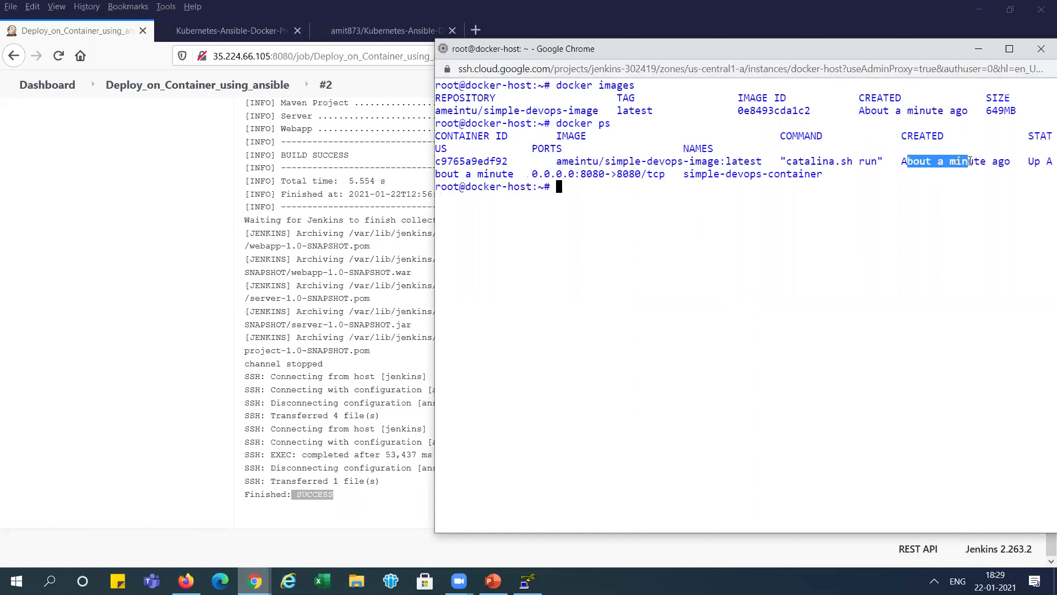
click(615, 188)
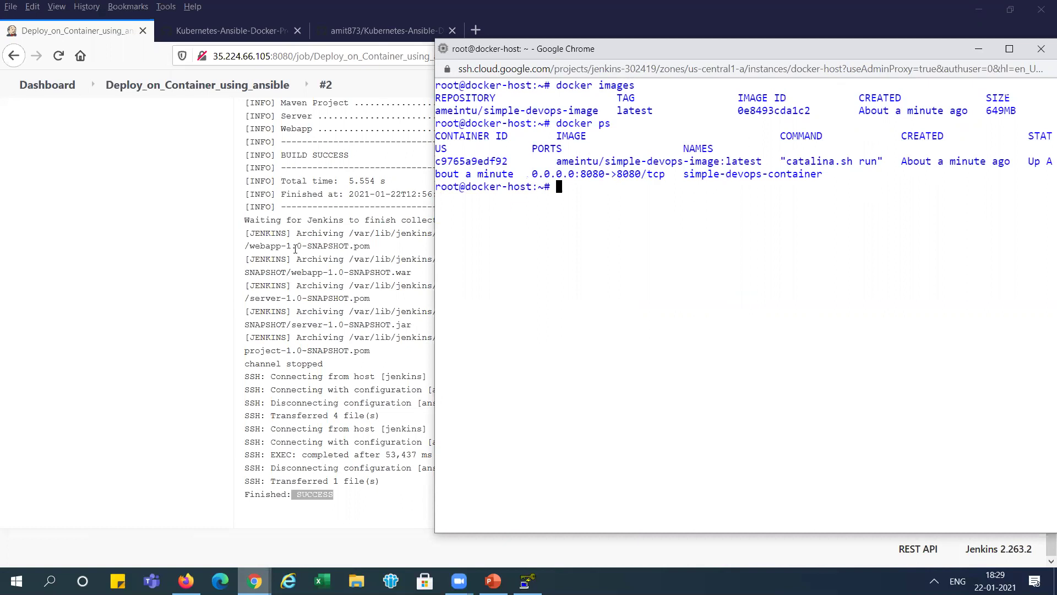
click(254, 581)
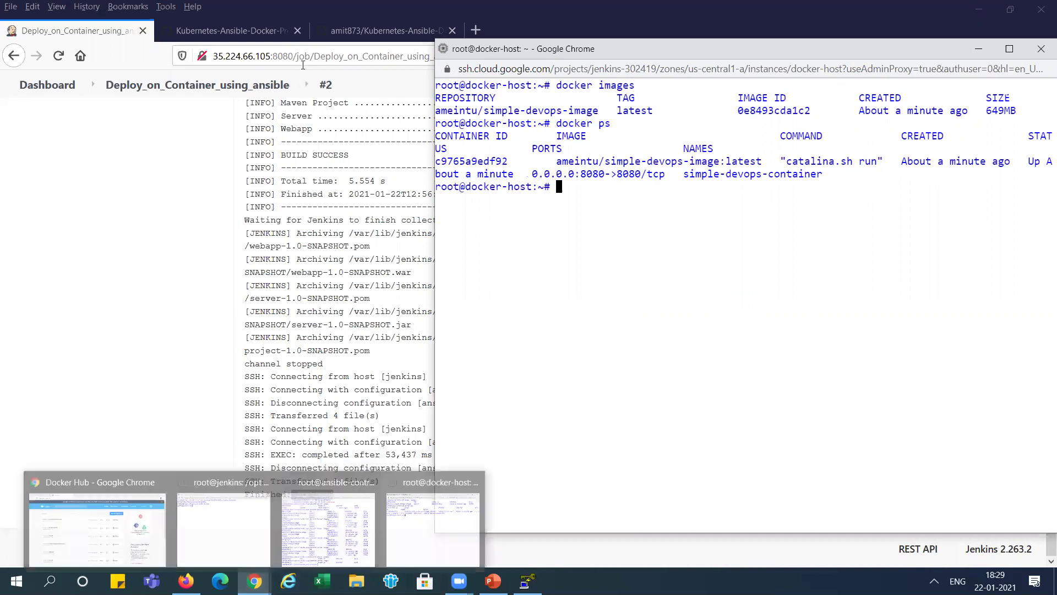
click(303, 64)
key(ctrl+t)
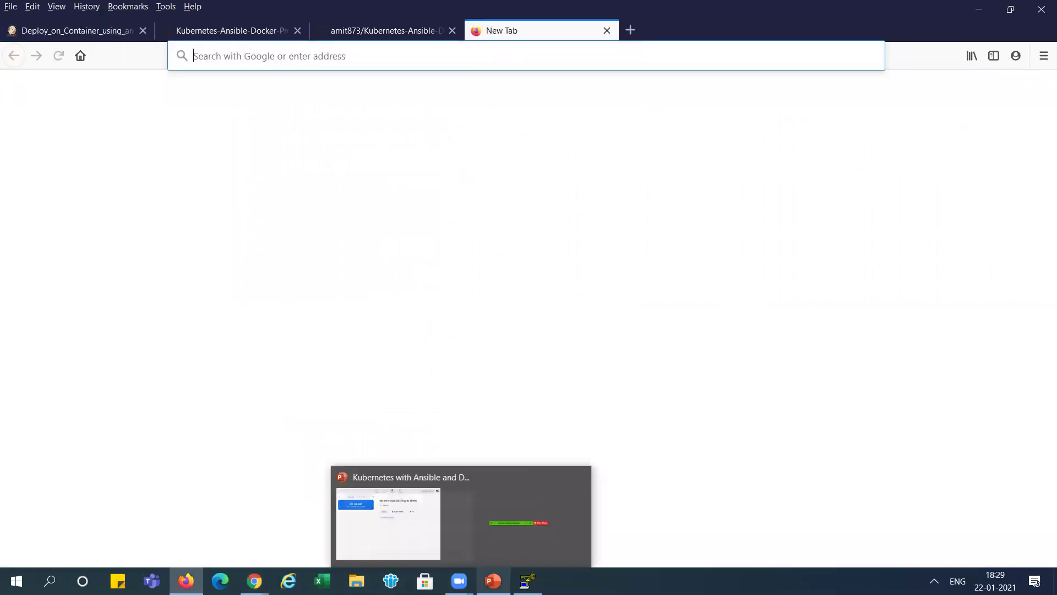
- Check slide 66's test URL, then copy docker-host's external IP 35.225.22.236 from VM instances
click(490, 543)
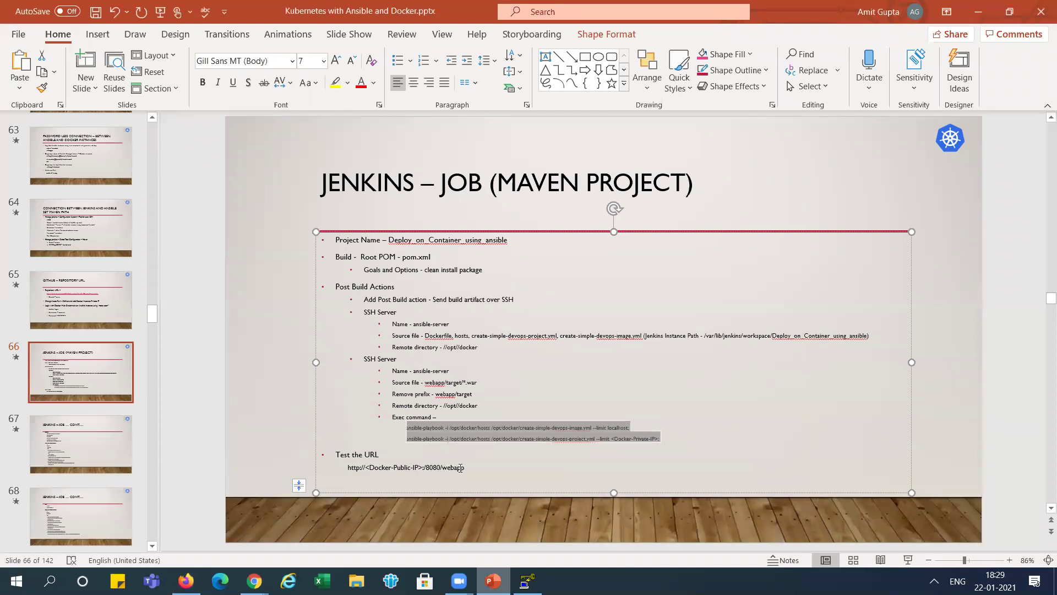
key(alt+Tab)
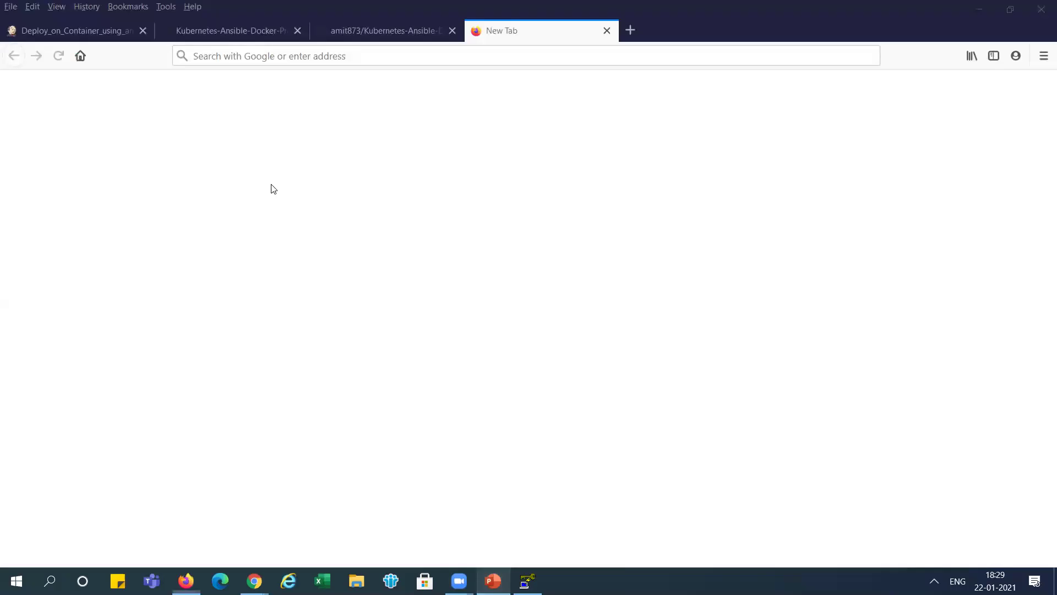
click(98, 26)
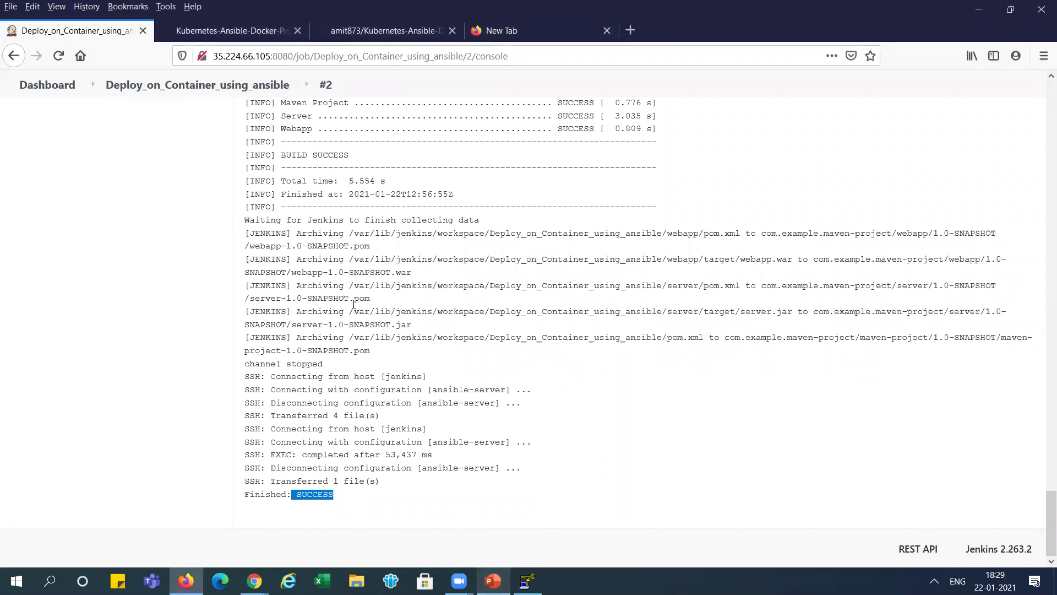
click(254, 581)
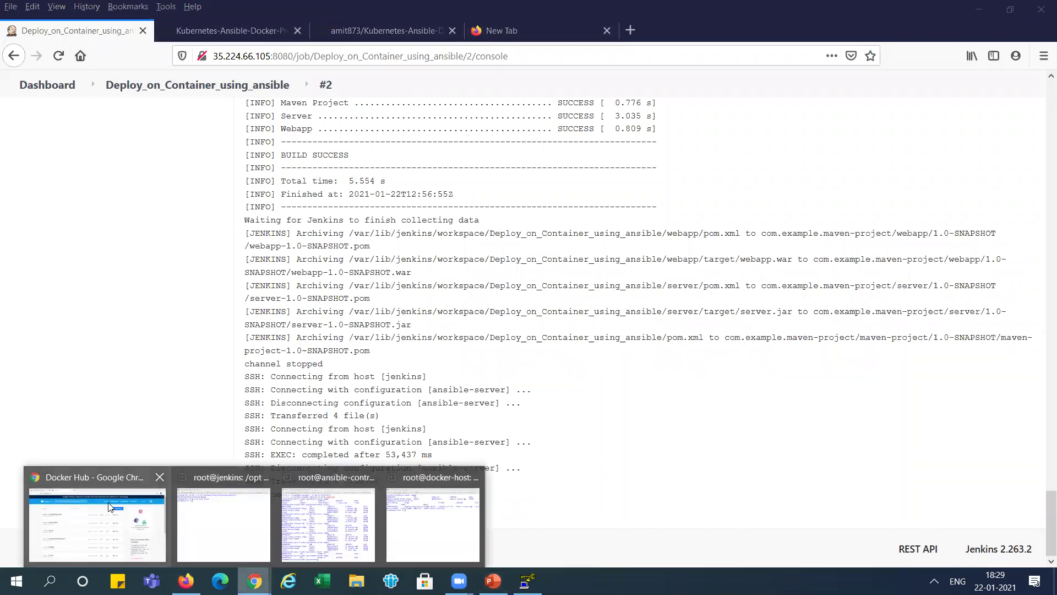
click(109, 507)
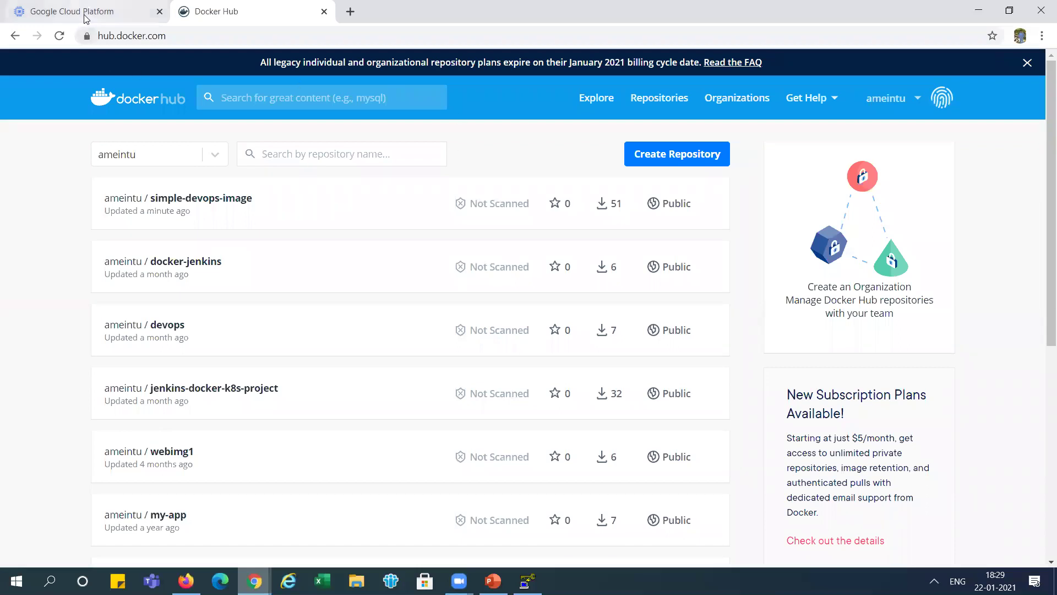
click(85, 17)
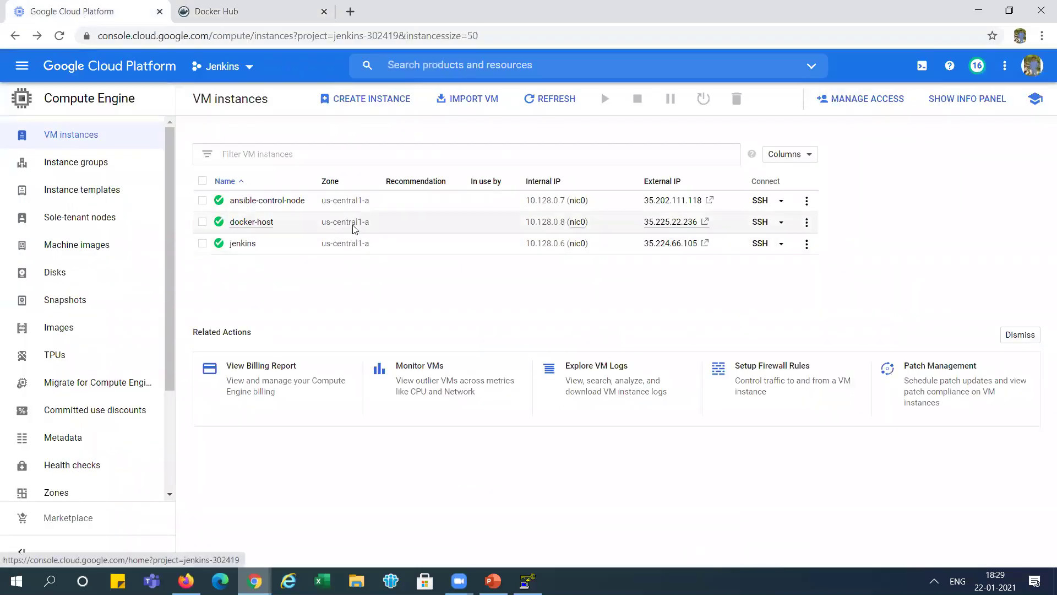
click(720, 223)
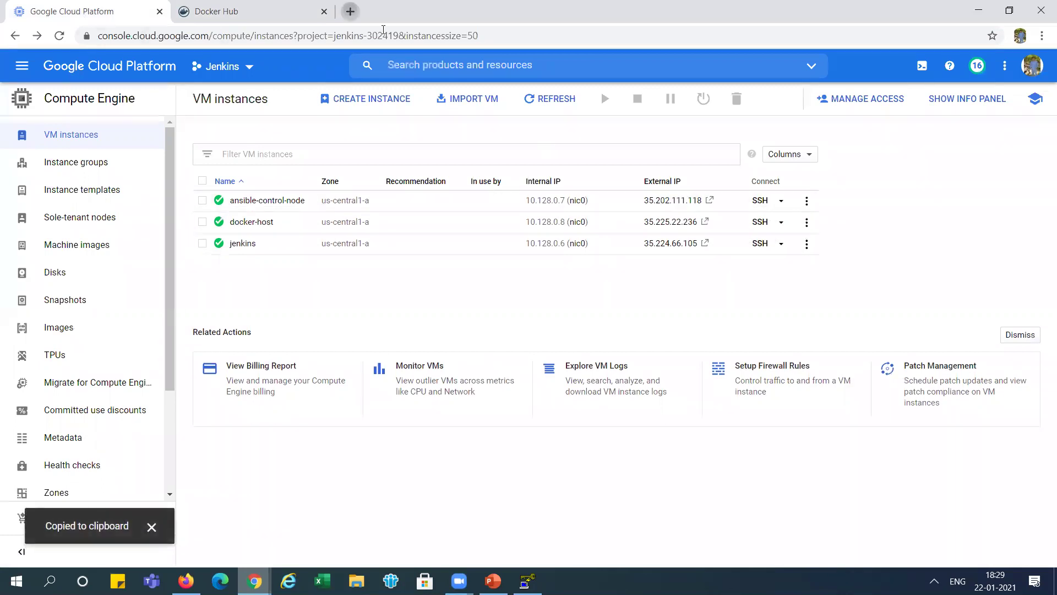
- Load 35.225.22.236:8080/webapp in a new Chrome tab using the copied IP
key(ctrl+t)
text(vc)
key(BackSpace)
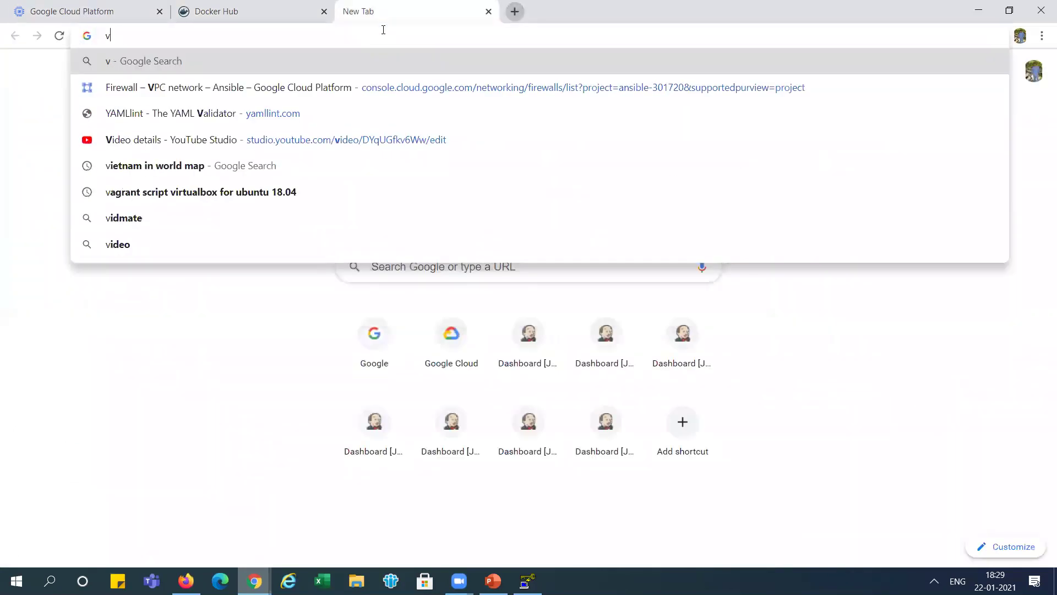
key(BackSpace)
key(ctrl+v)
text(:8080)
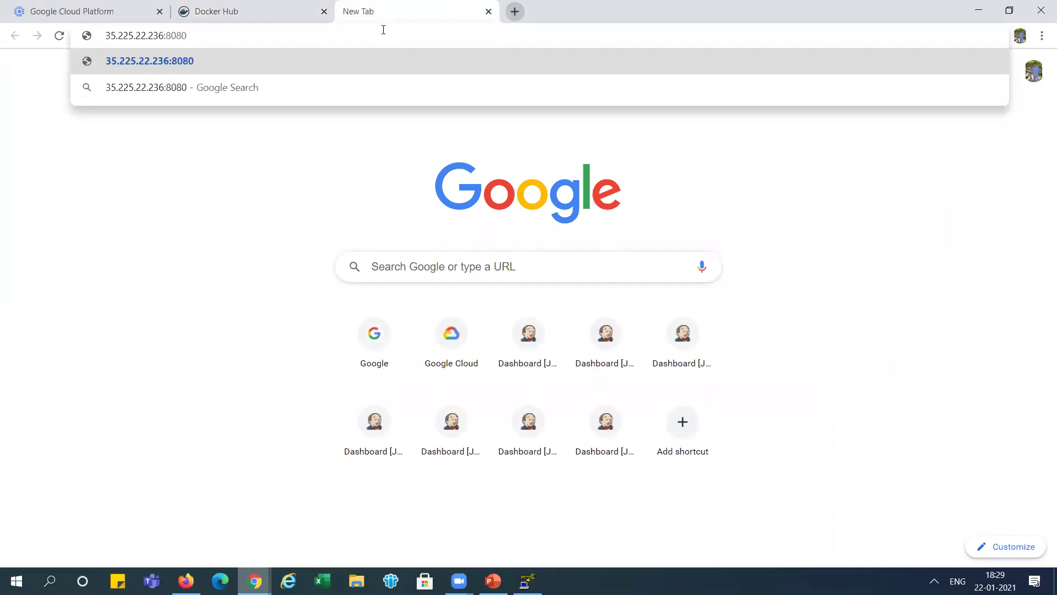
text(/webapp)
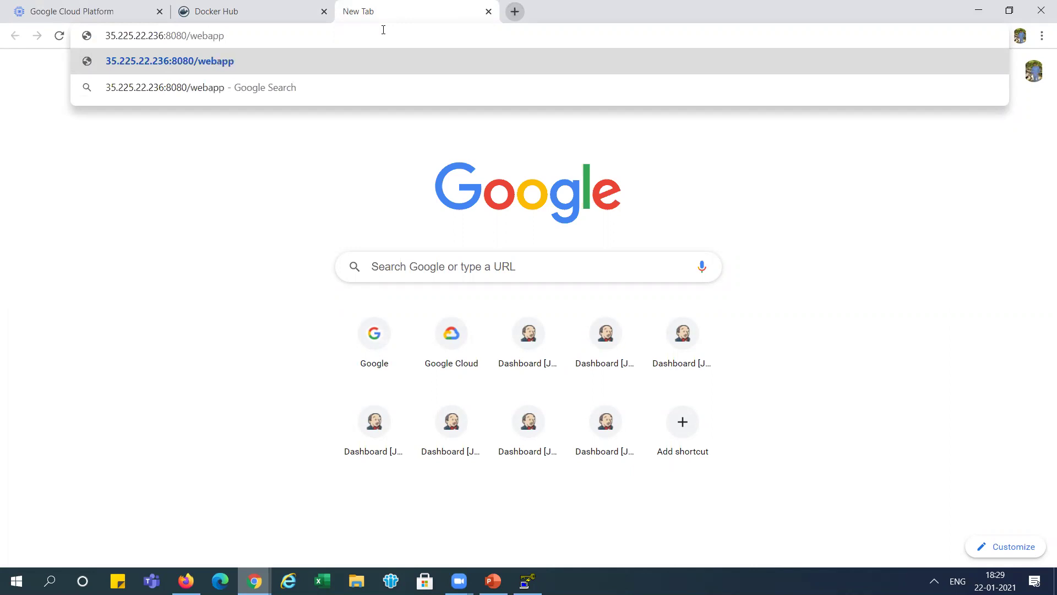
key(Return)
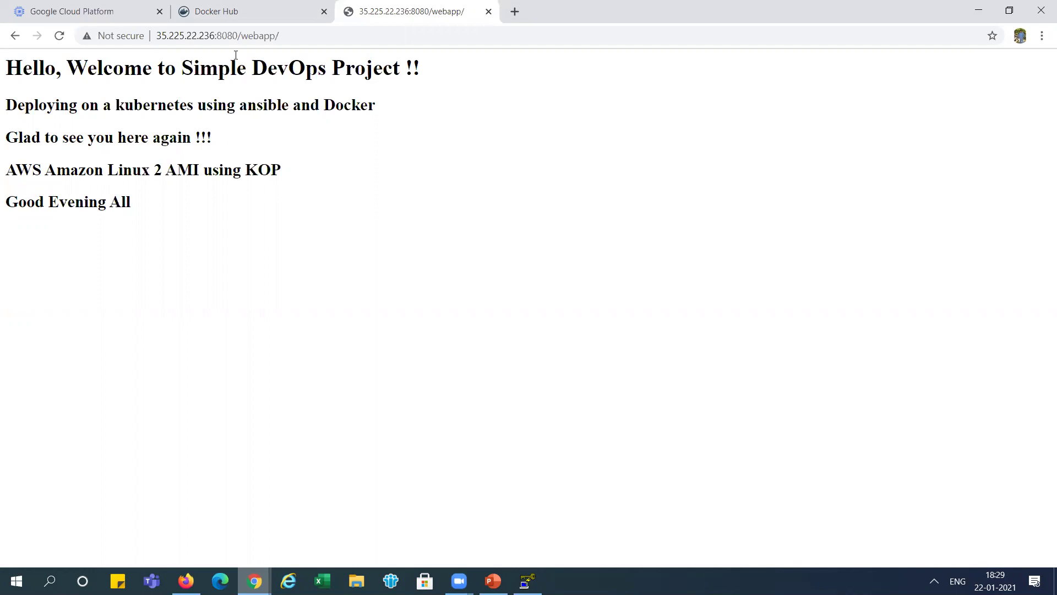
- Compare the deployed page's five headings with the index.jsp source on GitHub
key(alt+Tab)
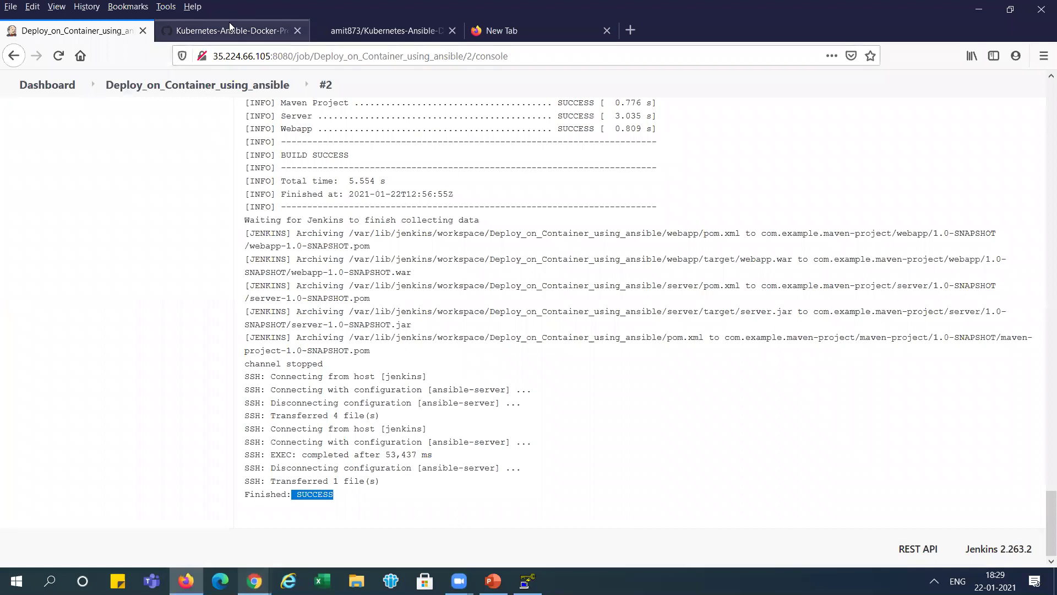
click(229, 29)
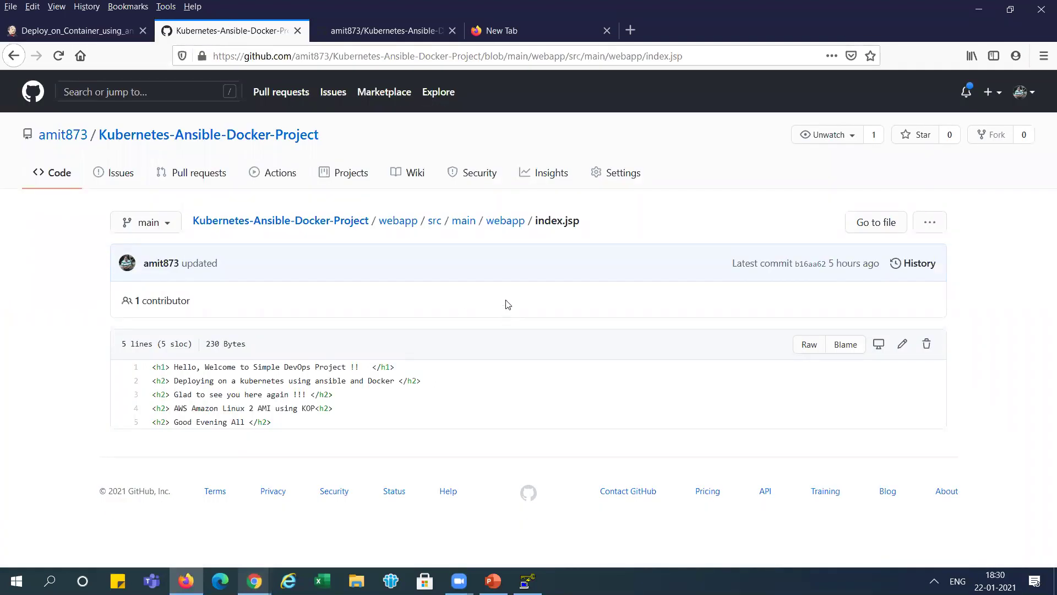
key(alt+Tab)
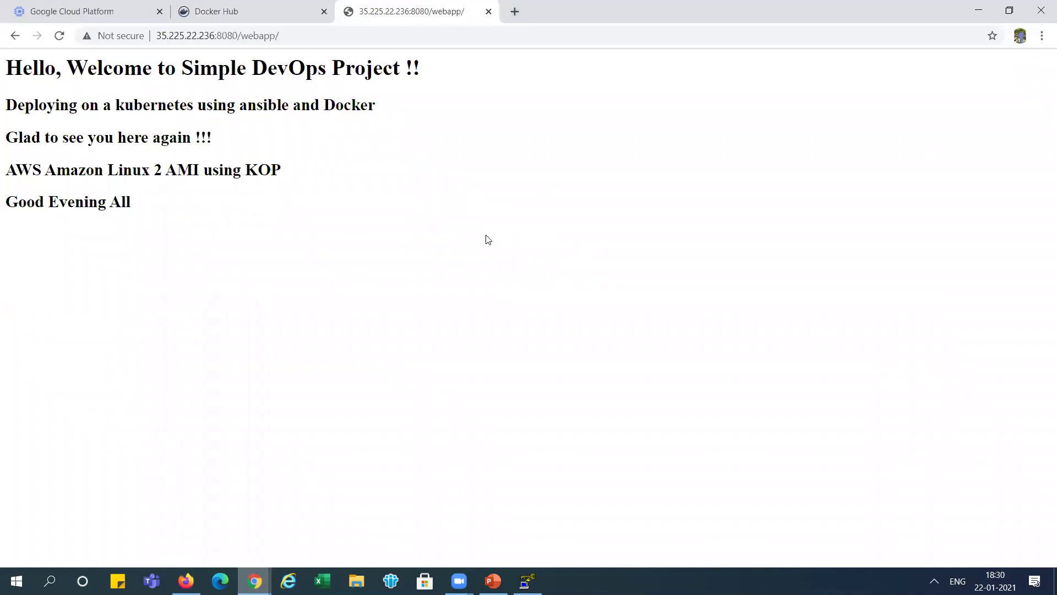
key(alt+Tab)
key(alt+Tab)
key(alt+Tab)
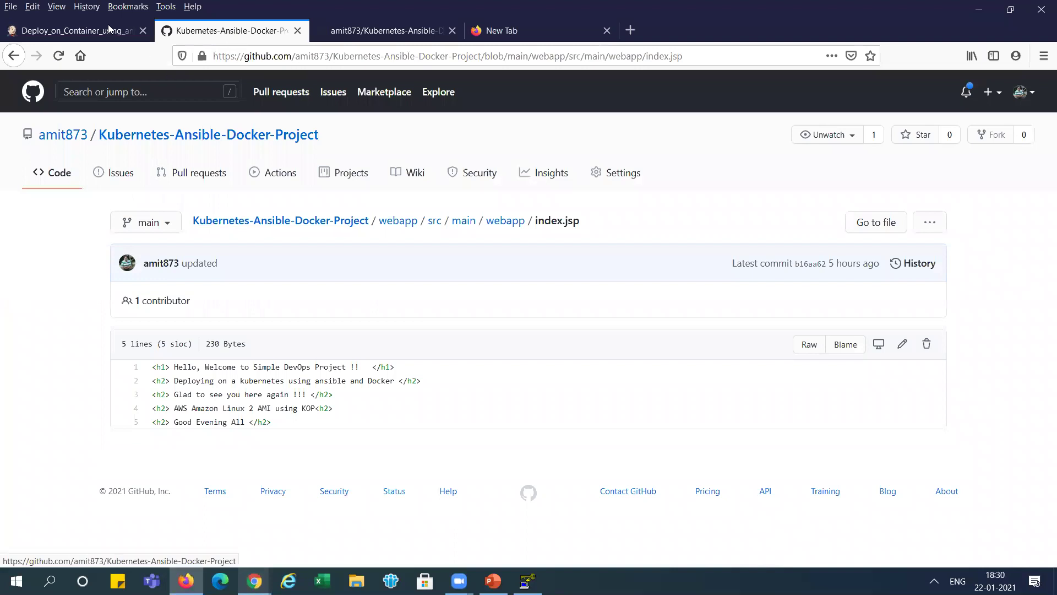
- Tick 'GitHub hook trigger for GITScm polling' in Deploy_on_Container_using_ansible's Build Triggers, then apply and save
click(85, 26)
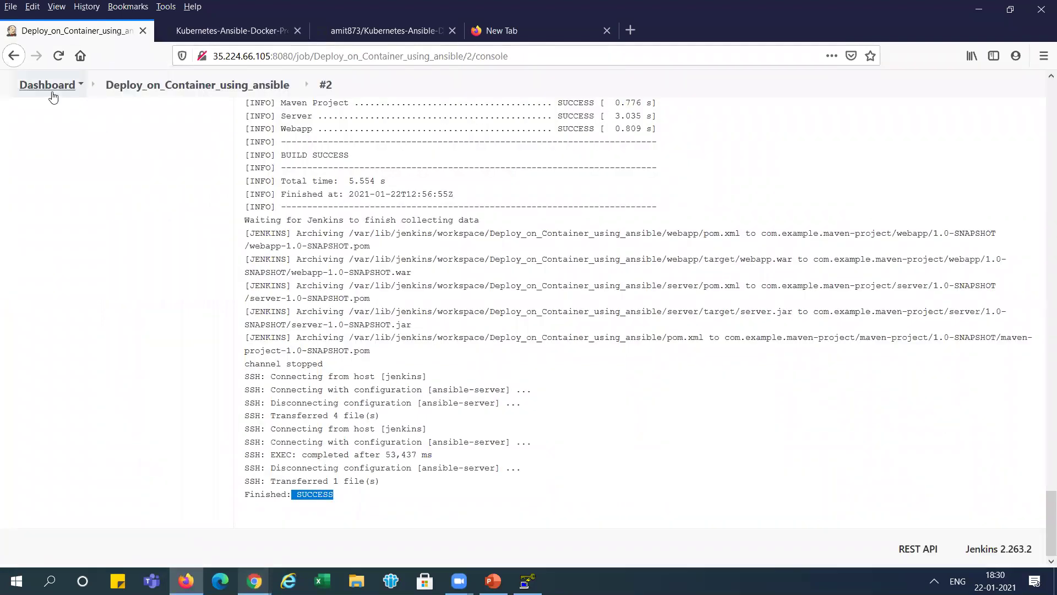
click(181, 85)
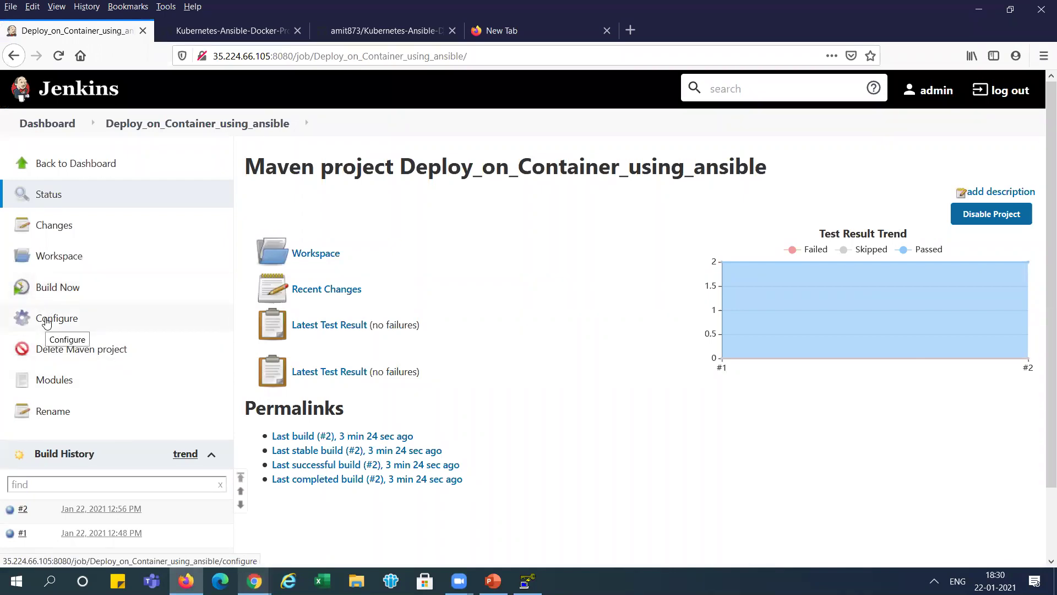
click(47, 321)
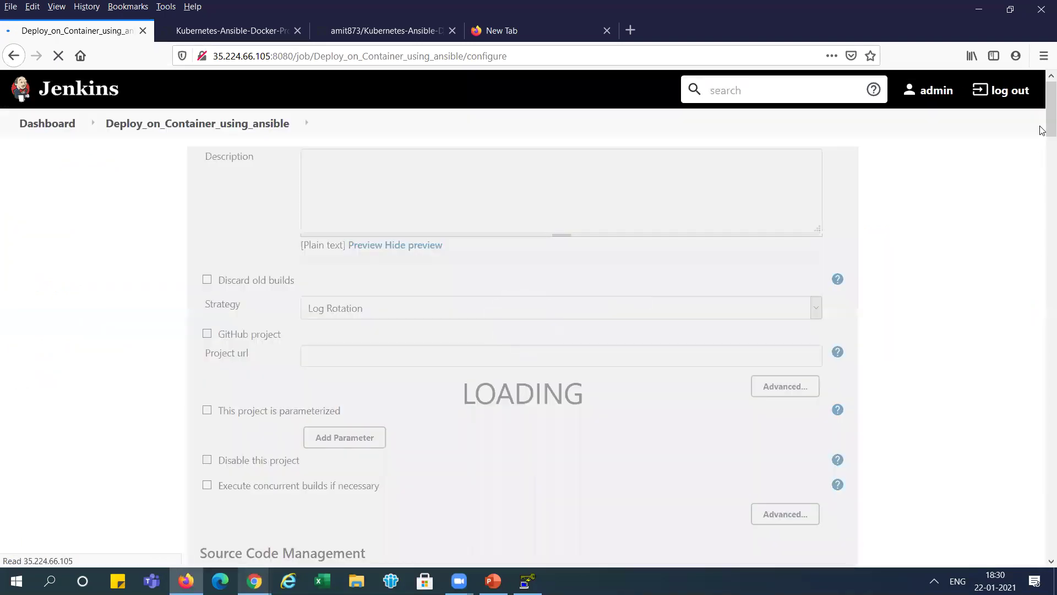
drag(1041, 128, 1041, 252)
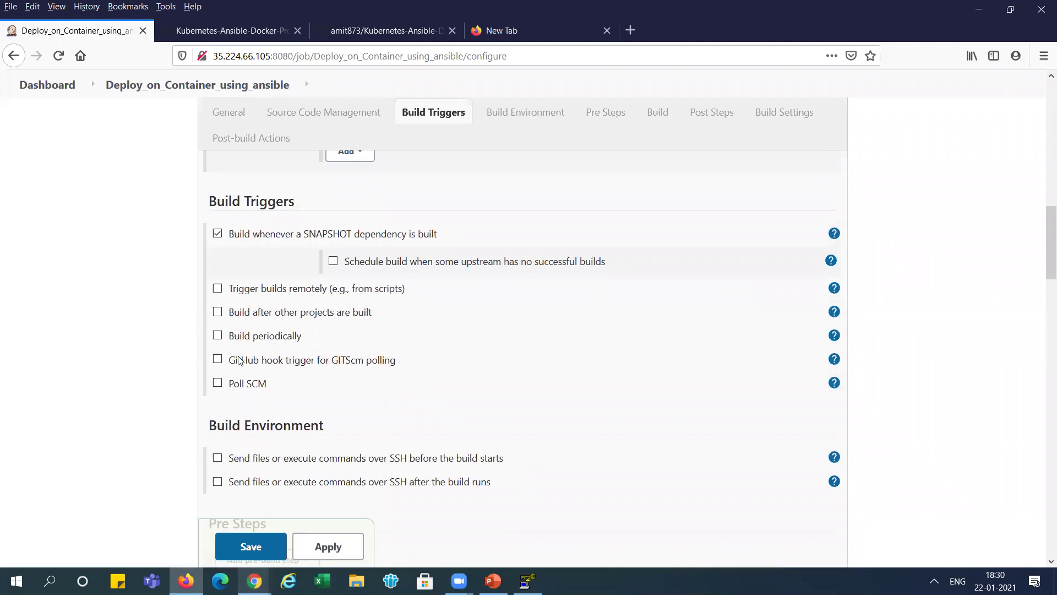
click(219, 360)
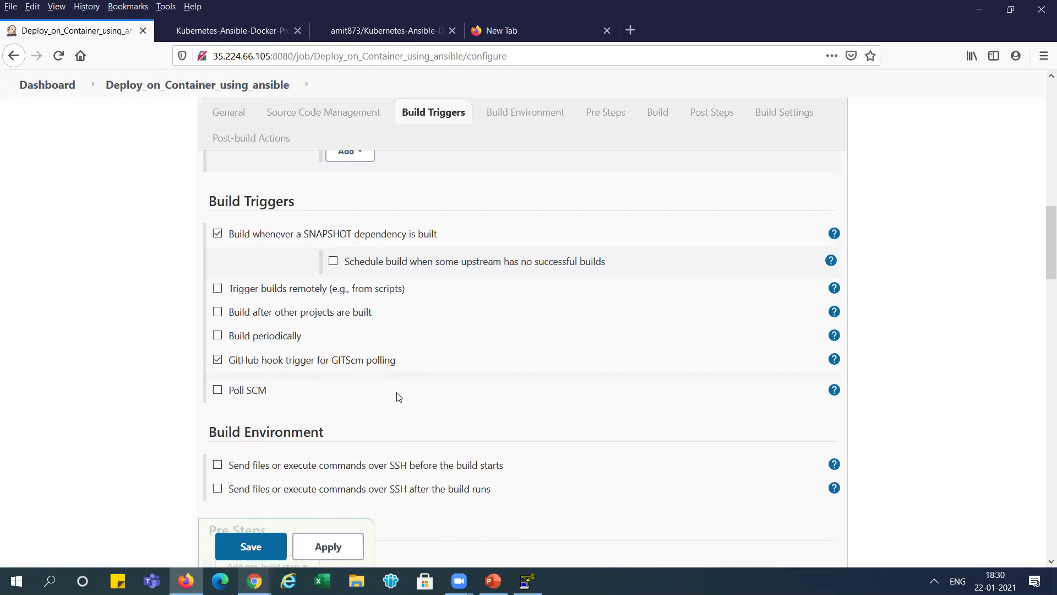
click(344, 548)
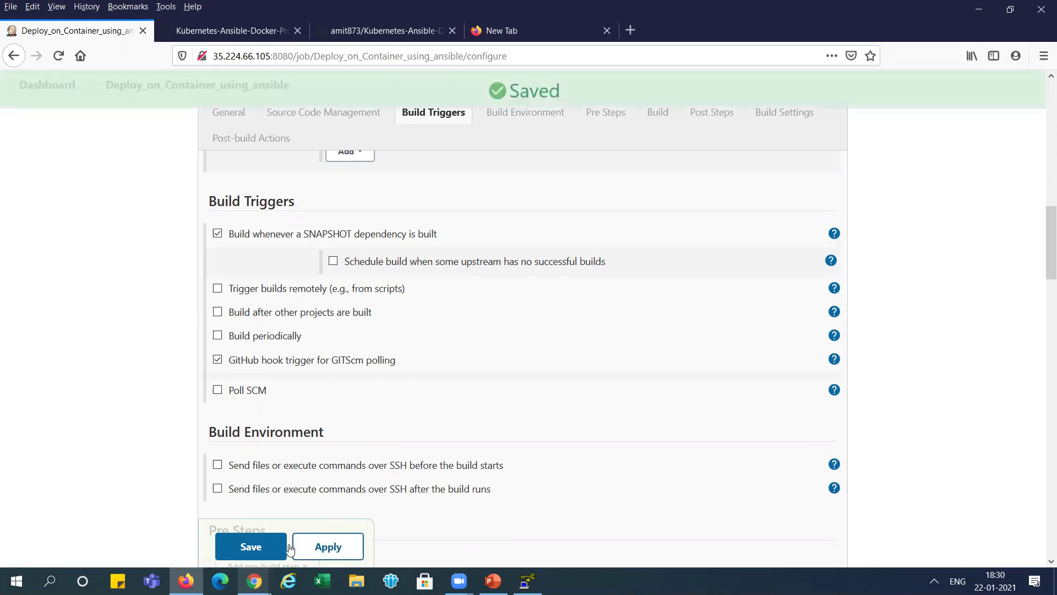
click(252, 548)
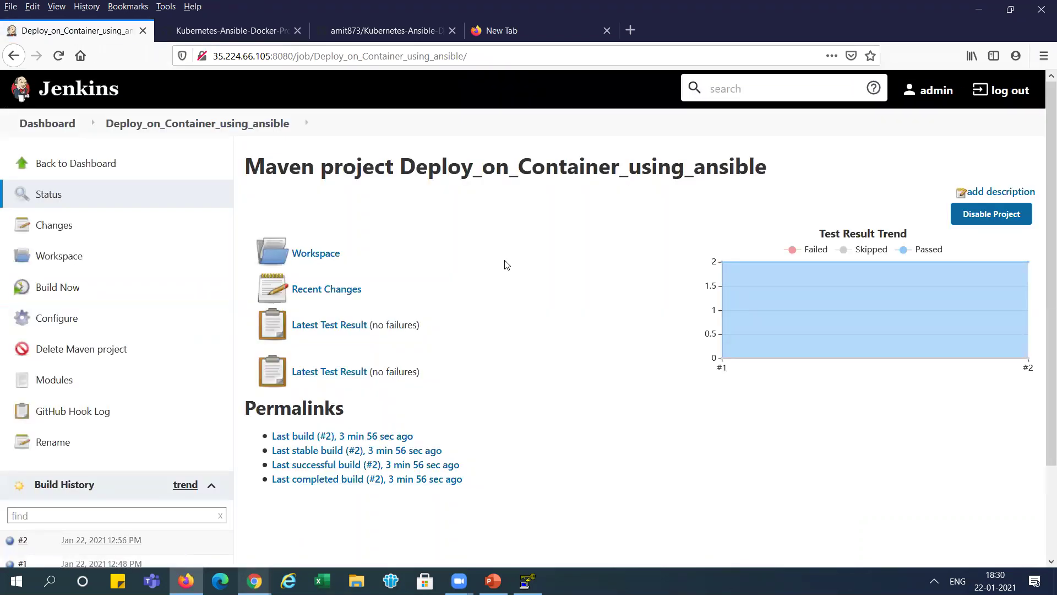
key(alt+Tab)
key(alt+Tab)
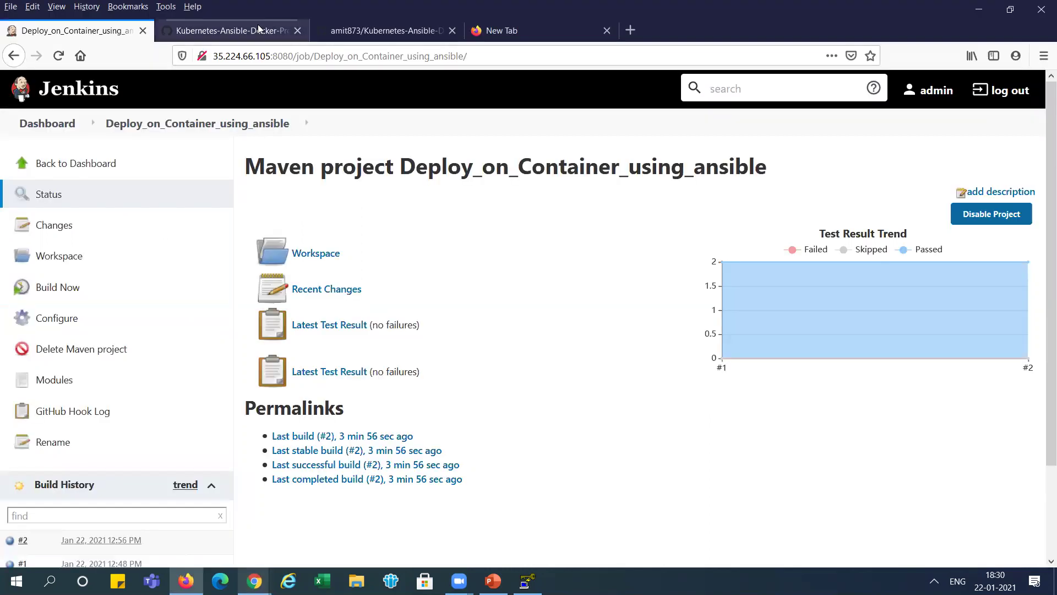
- Open the repository's existing push webhook for editing under Settings > Webhooks, confirming the account password
click(247, 24)
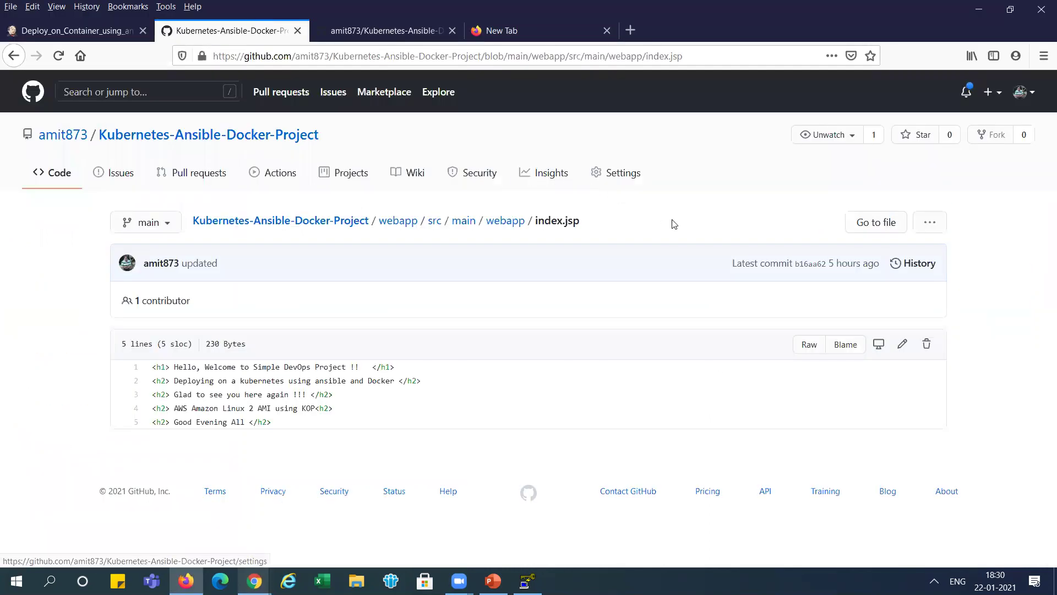
click(627, 175)
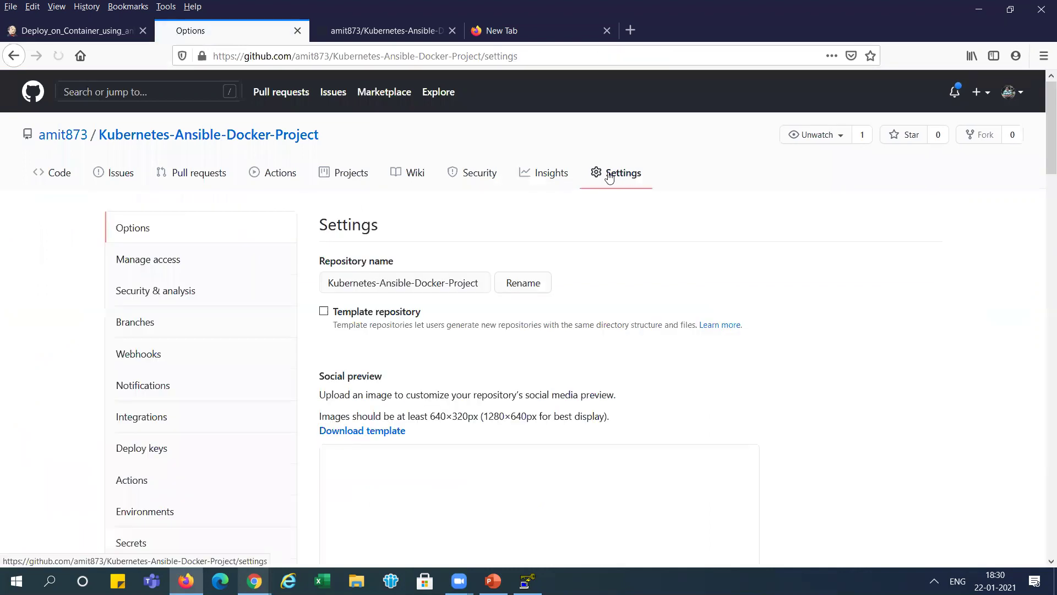
click(152, 365)
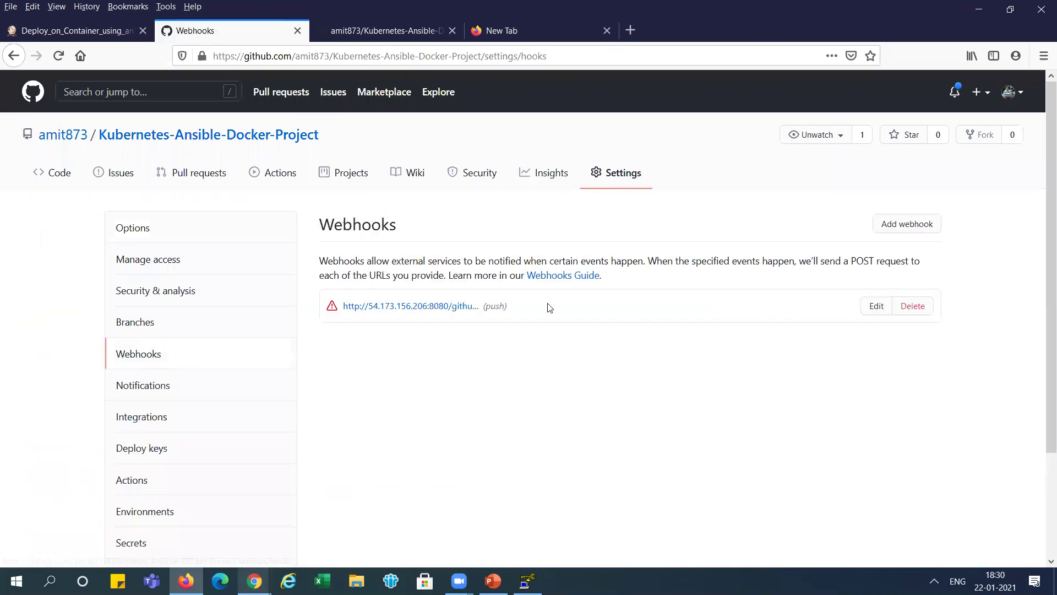
click(876, 307)
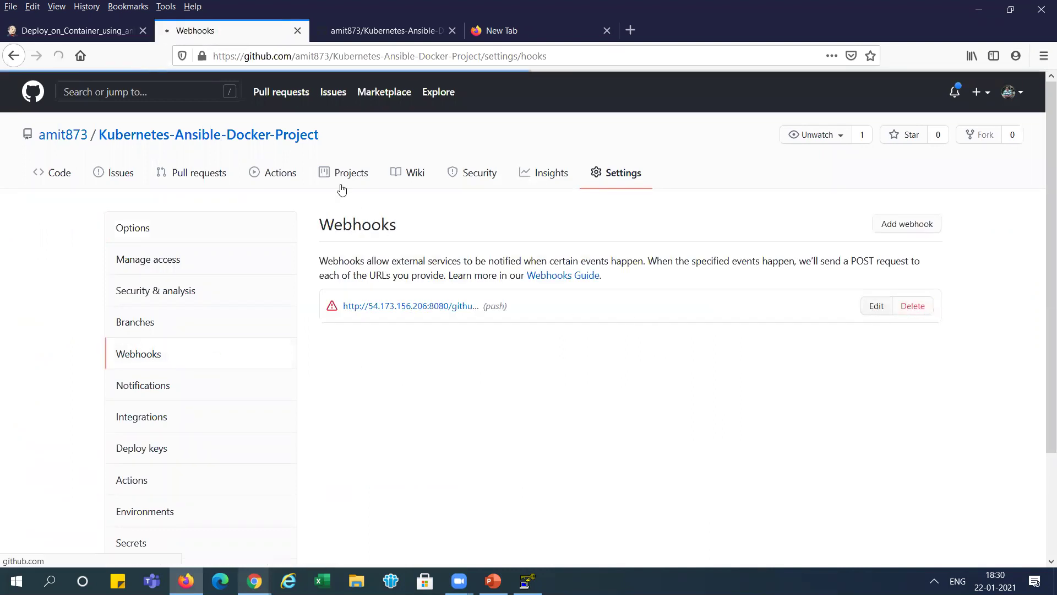
click(564, 258)
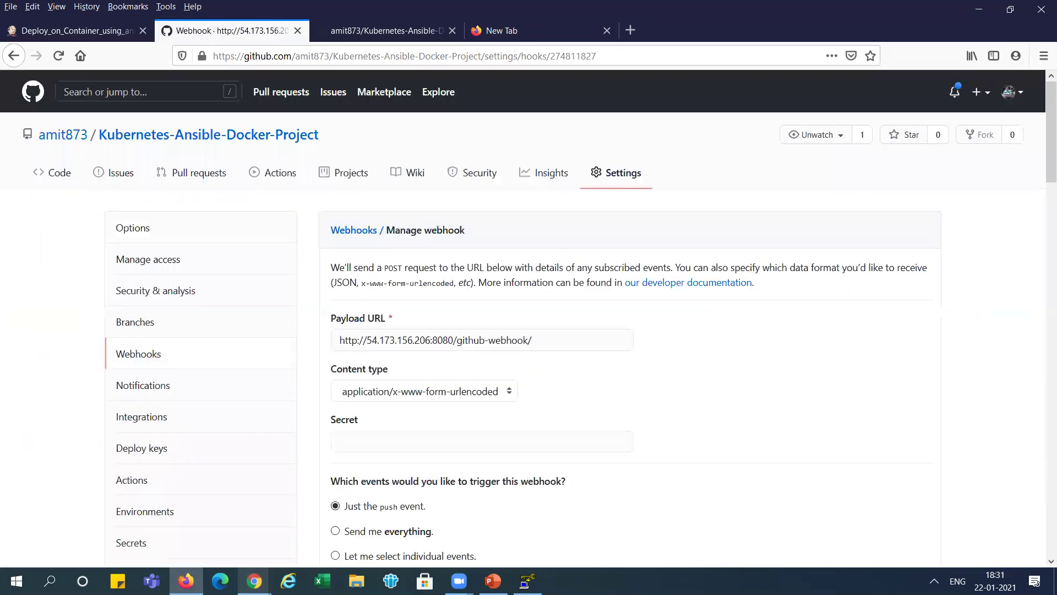
- Review the Jenkins job slides in PowerPoint, then return to the browser
click(493, 581)
click(88, 433)
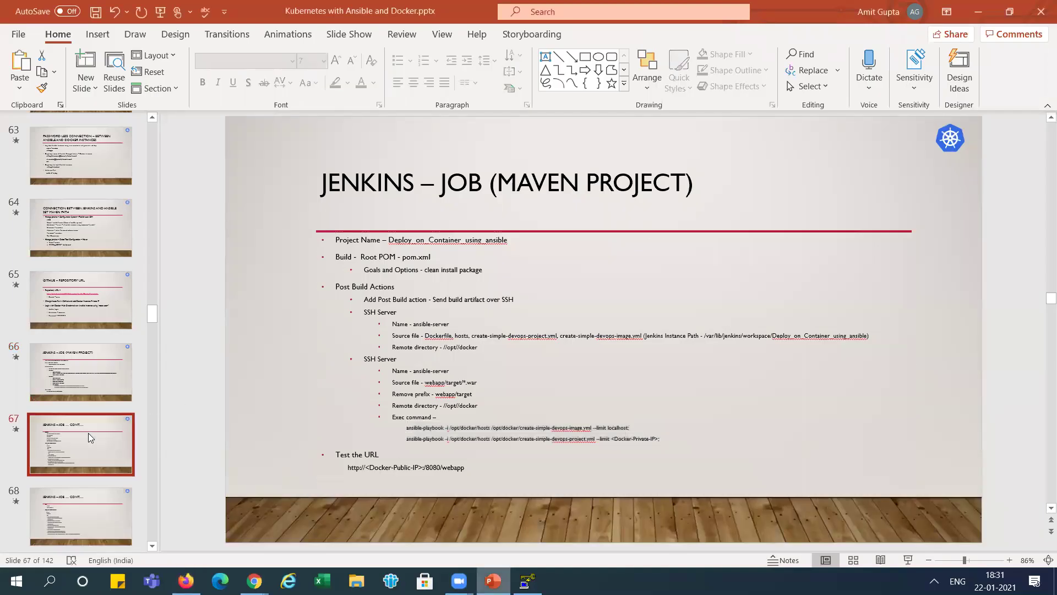
key(Down)
key(Down)
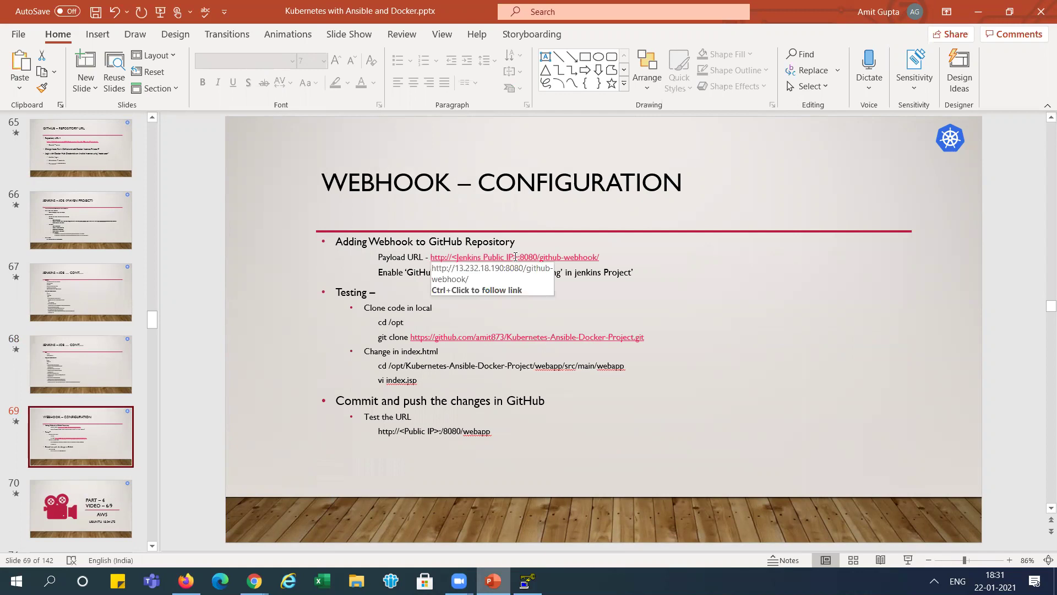
click(186, 581)
- Copy the jenkins VM's external IP 35.224.66.105 from the Google Cloud VM instances list
click(70, 30)
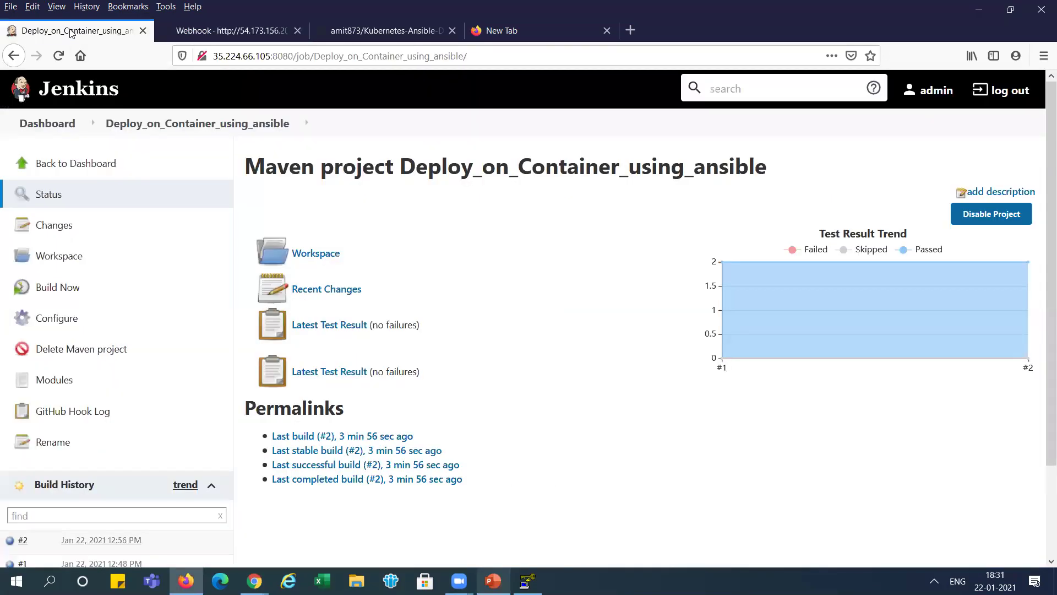
drag(270, 55, 216, 56)
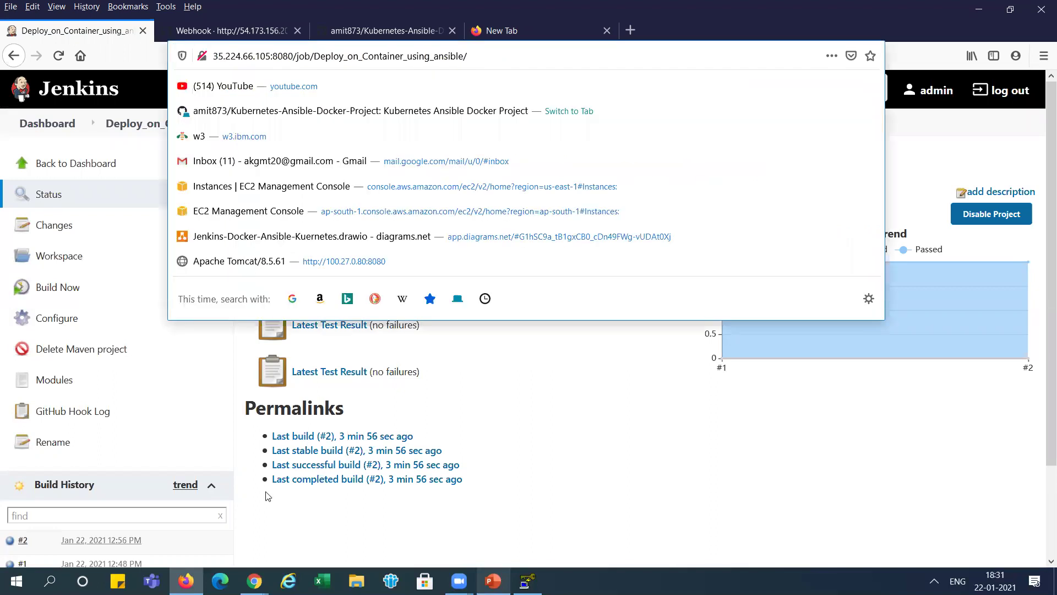
click(254, 581)
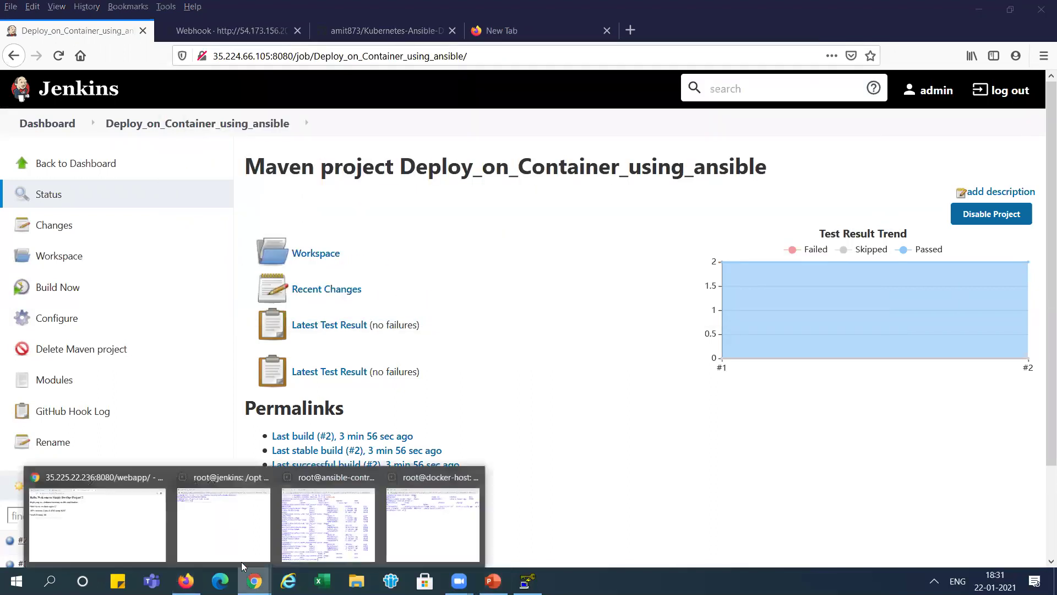
click(87, 525)
click(77, 14)
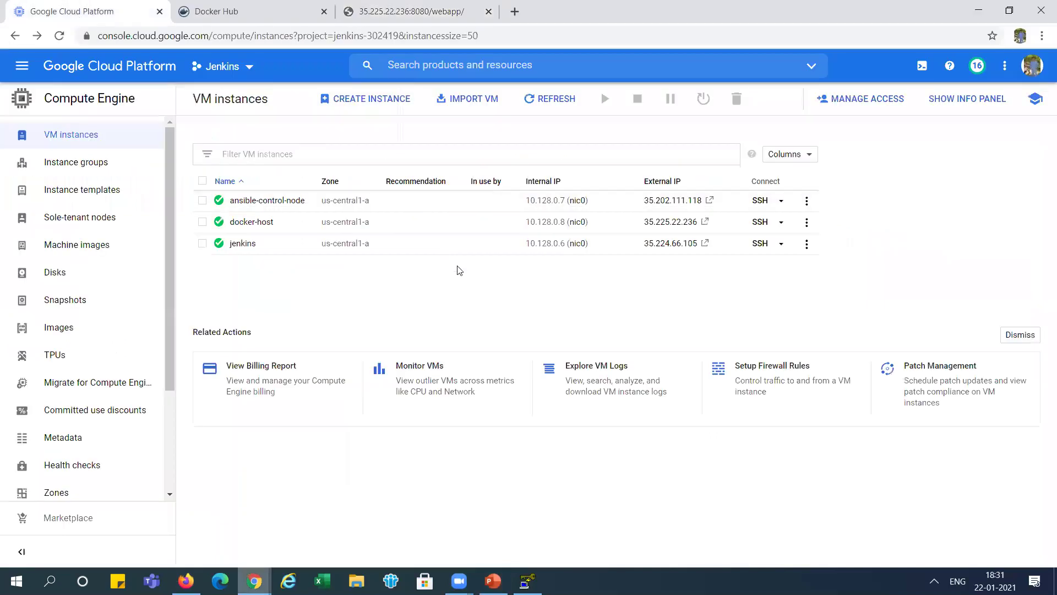
click(719, 243)
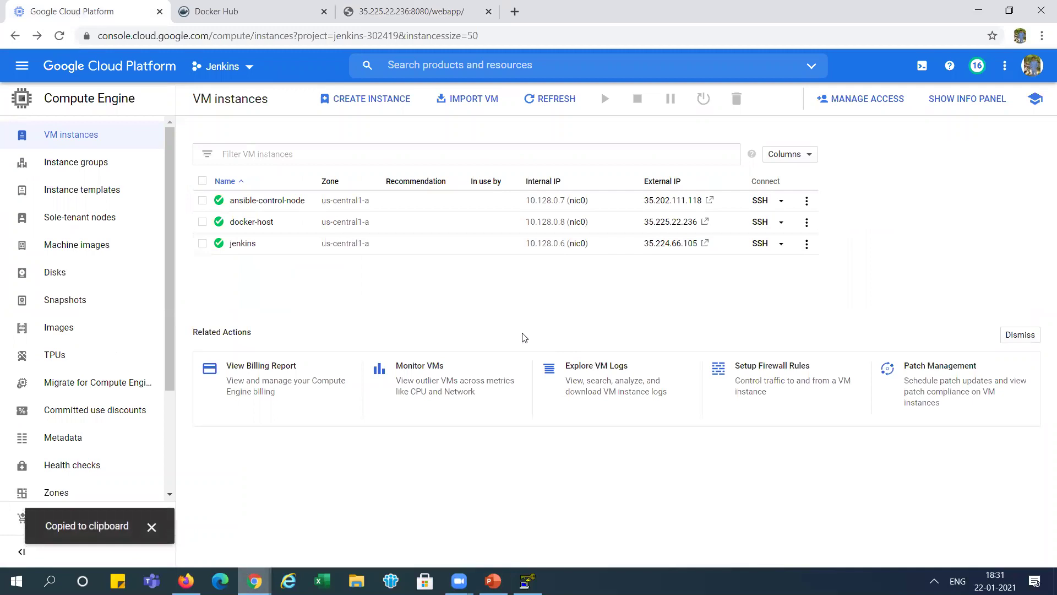
key(alt+Tab)
click(240, 33)
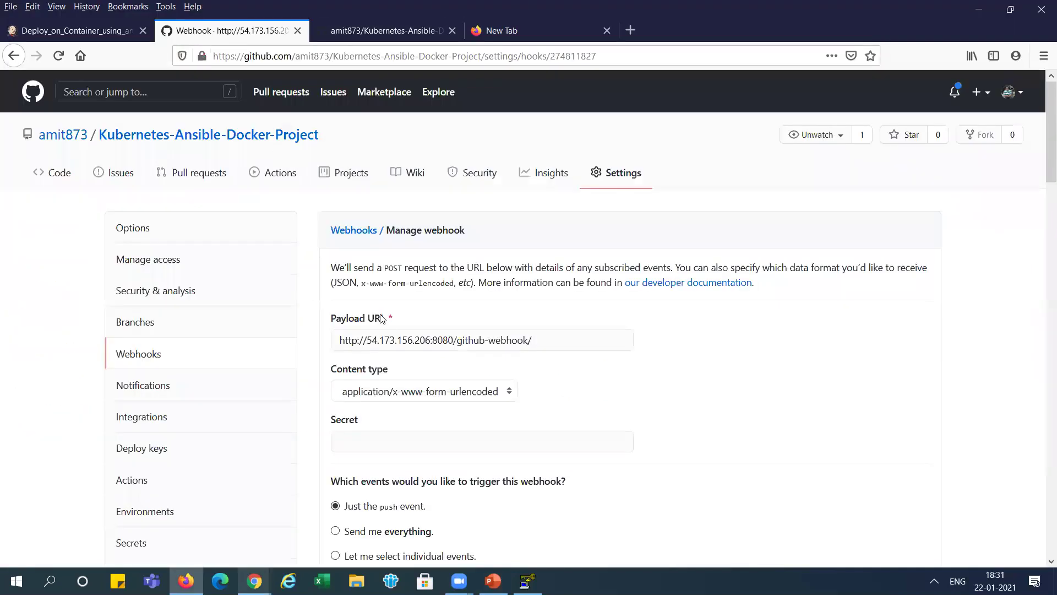
click(367, 337)
key(ctrl+v)
key(Delete)
key(Delete)
key(Delete)
key(Delete)
key(Delete)
key(Delete)
key(Delete)
key(Delete)
key(Delete)
key(Delete)
key(Delete)
key(Delete)
key(Delete)
key(Delete)
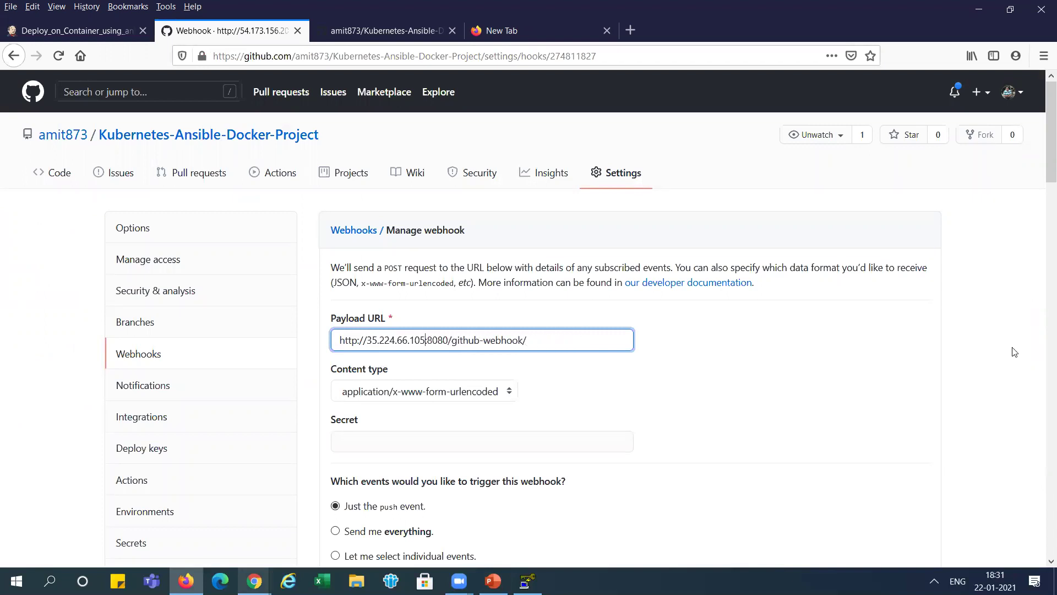
drag(1043, 166, 1044, 231)
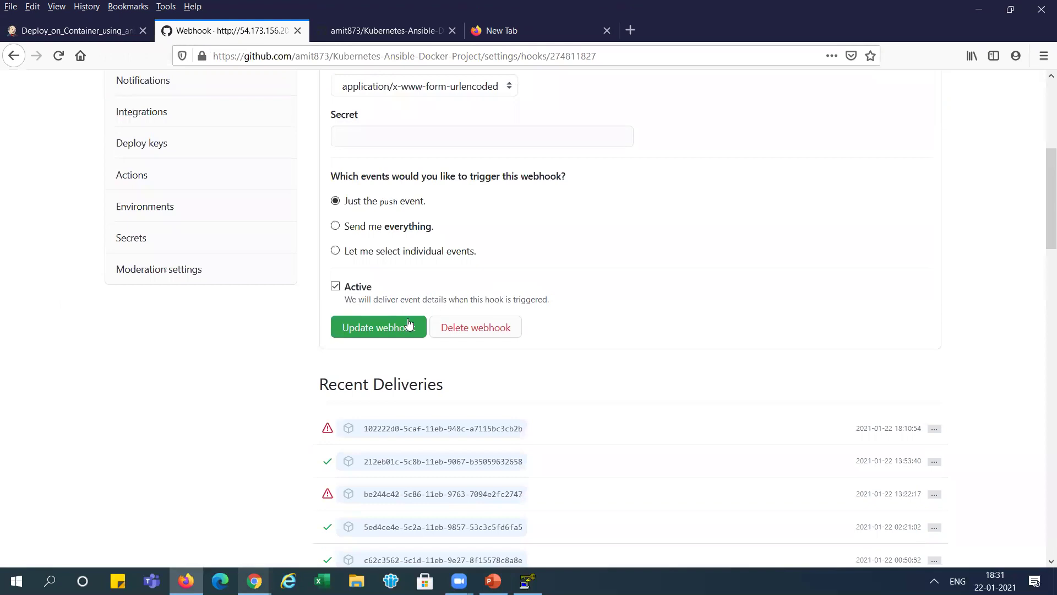
click(400, 326)
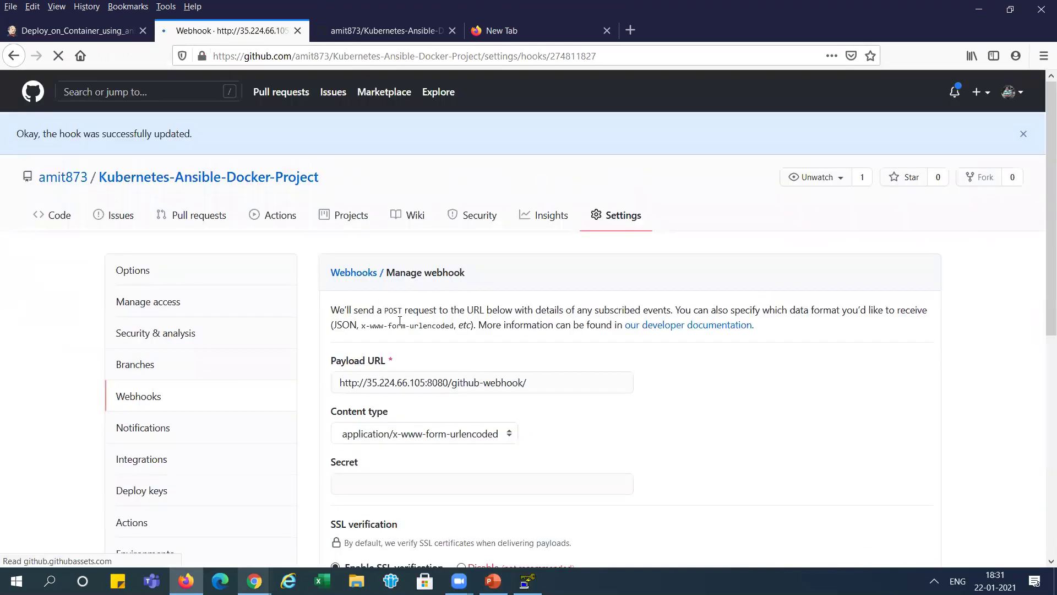
mouse_move(1043, 154)
mouse_down()
mouse_move(1042, 252)
mouse_move(1042, 153)
mouse_up()
click(123, 325)
click(139, 355)
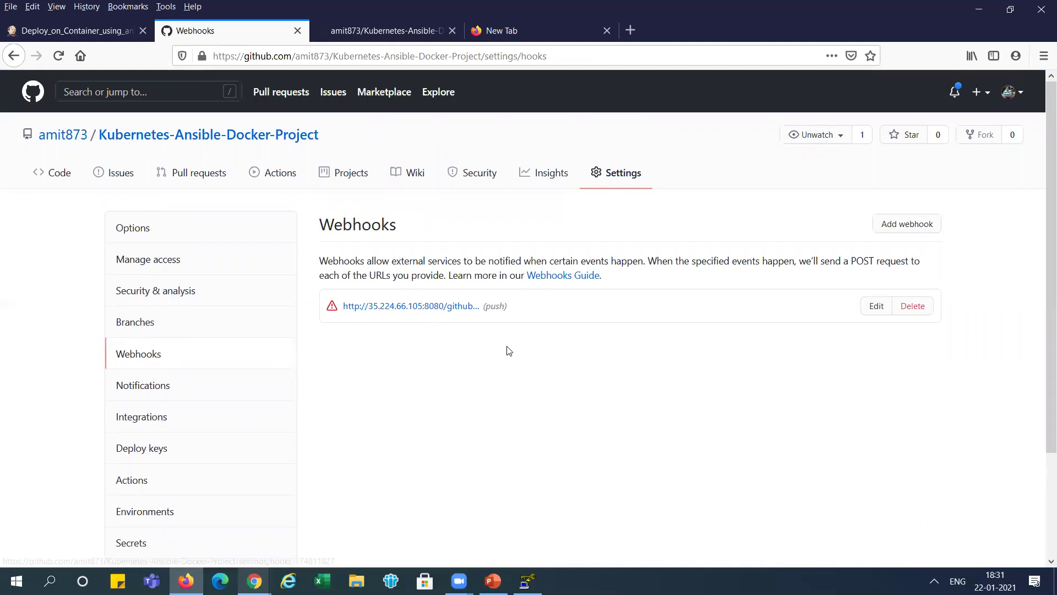
key(alt+Tab)
key(alt+Tab)
key(alt+Tab)
key(alt+Tab)
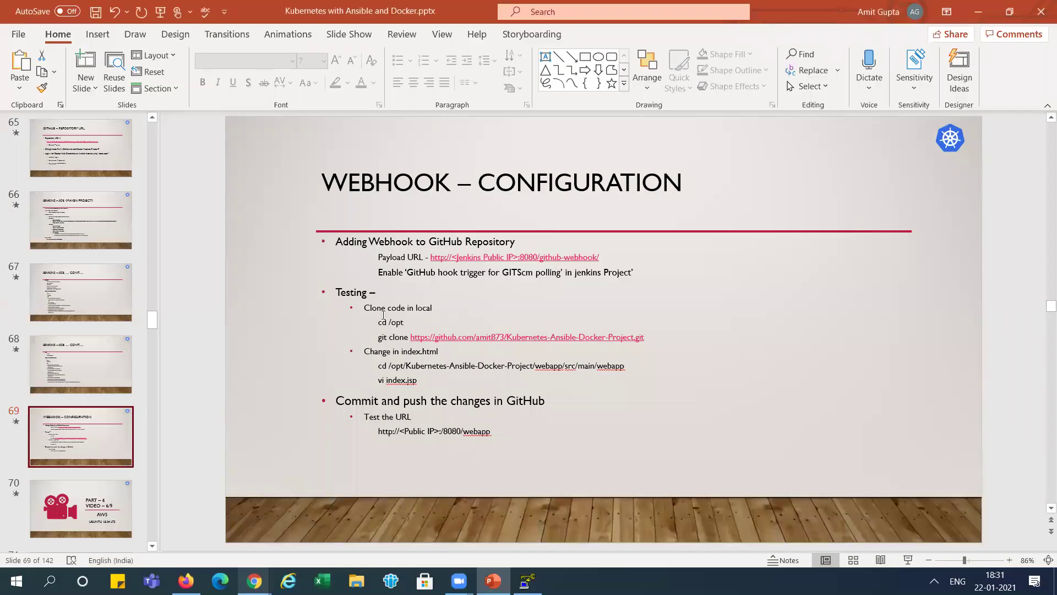
- Select the git clone command in the Testing steps on Webhook – Configuration slide 69
drag(378, 339, 655, 336)
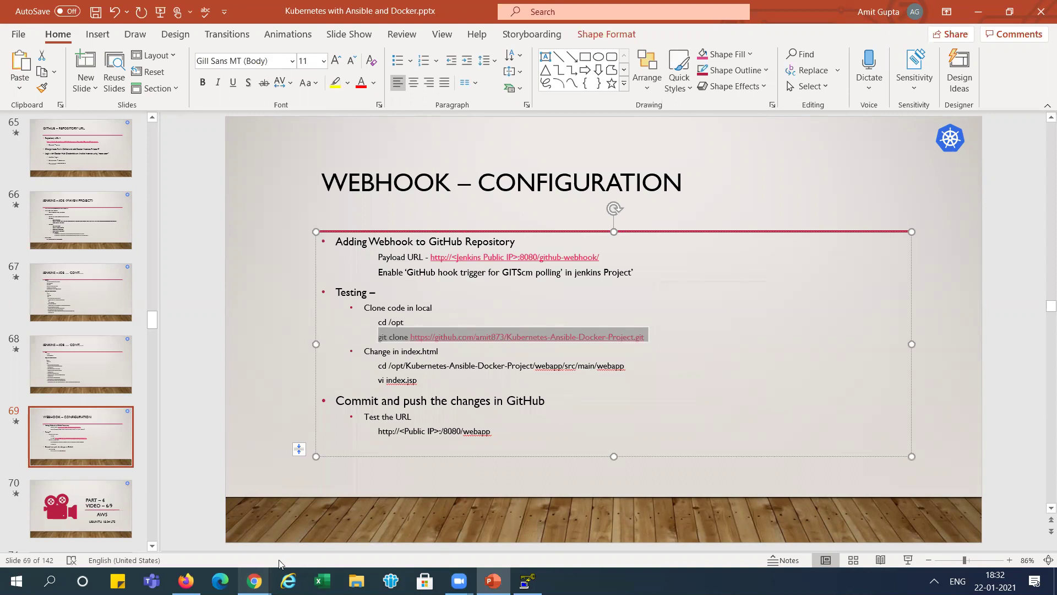
- In the jenkins SSH terminal, go to /opt and clone the project repository there with the pasted git clone command
mouse_move(254, 581)
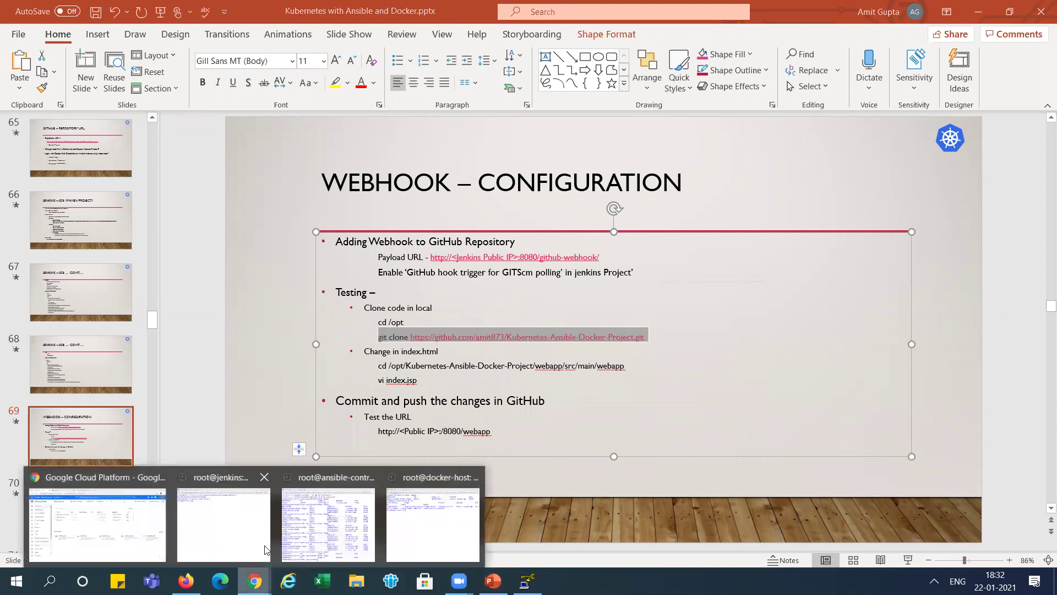
click(223, 523)
text(cd /opt)
key(Return)
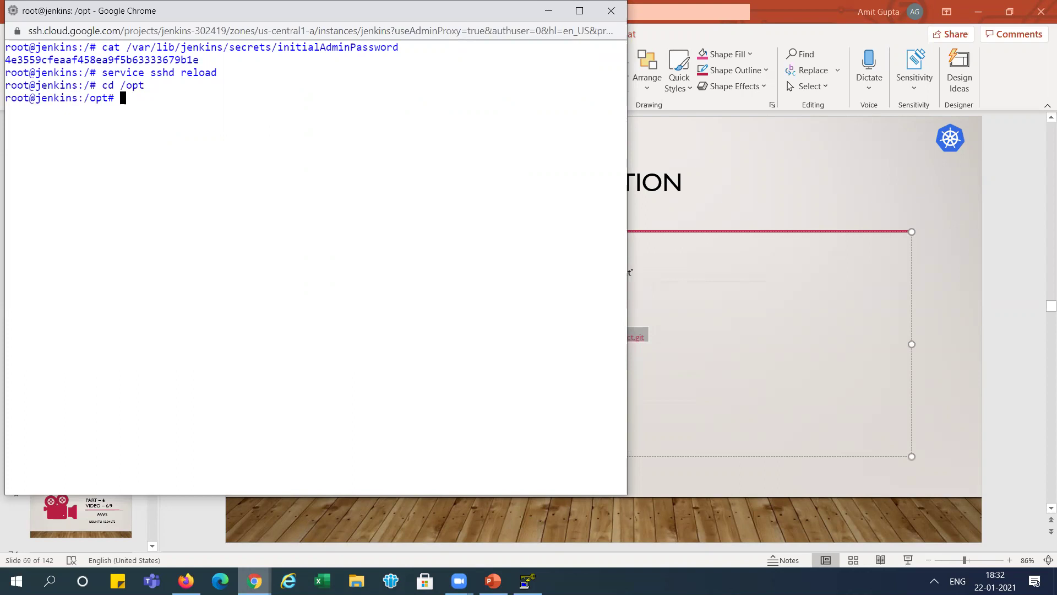
key(ctrl+v)
key(Return)
text(ls)
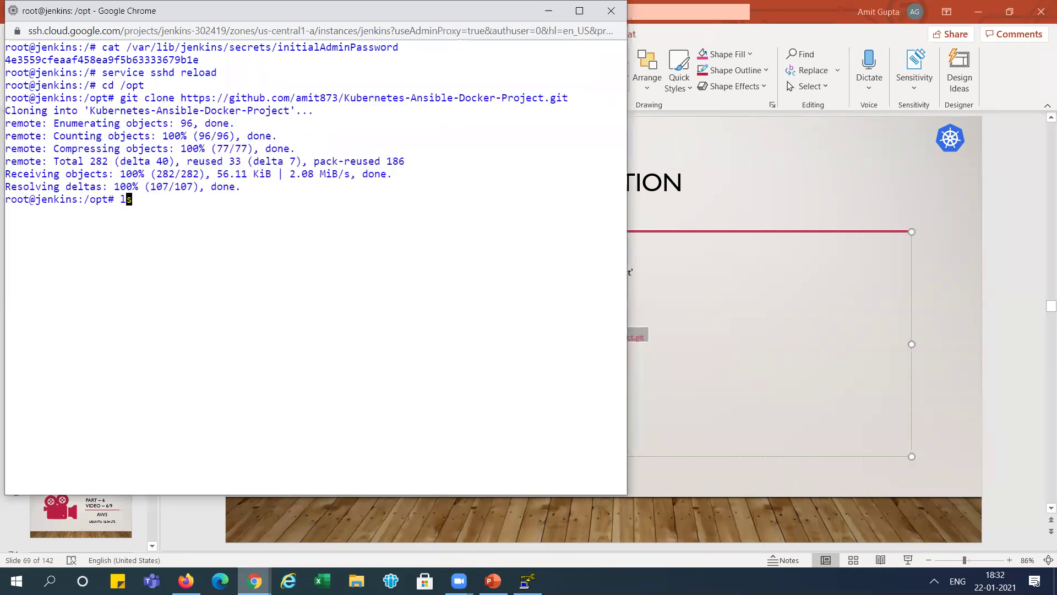
key(Return)
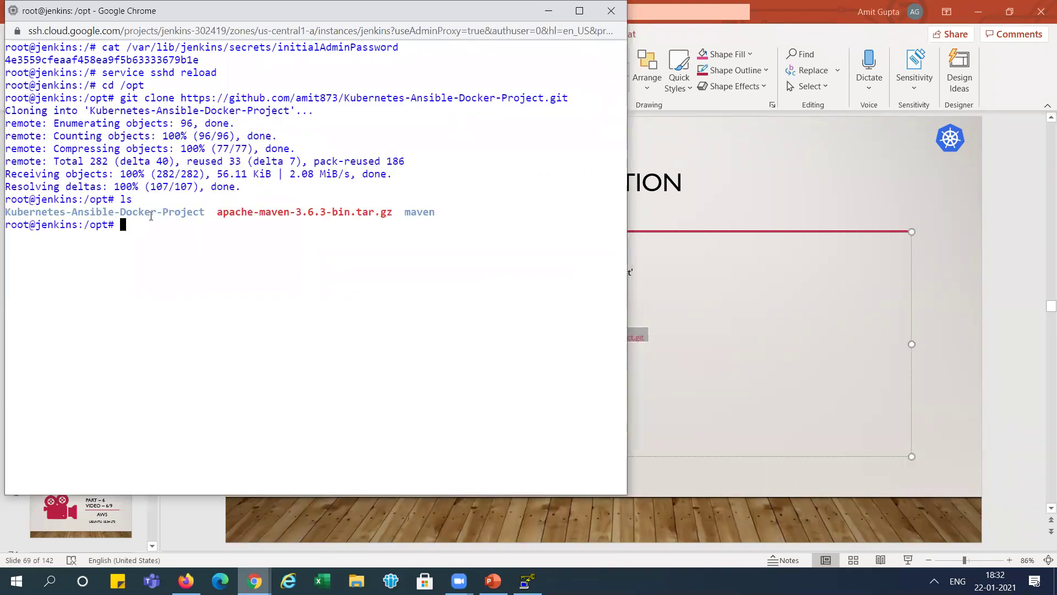
- Copy the cd command from the slide and move into the webapp/src/main/webapp source folder
key(alt+Tab)
mouse_move(379, 367)
mouse_down()
mouse_move(419, 381)
mouse_move(380, 367)
mouse_move(631, 357)
mouse_up()
key(ctrl+c)
key(alt+Tab)
key(ctrl+v)
key(Return)
text(ls)
key(Return)
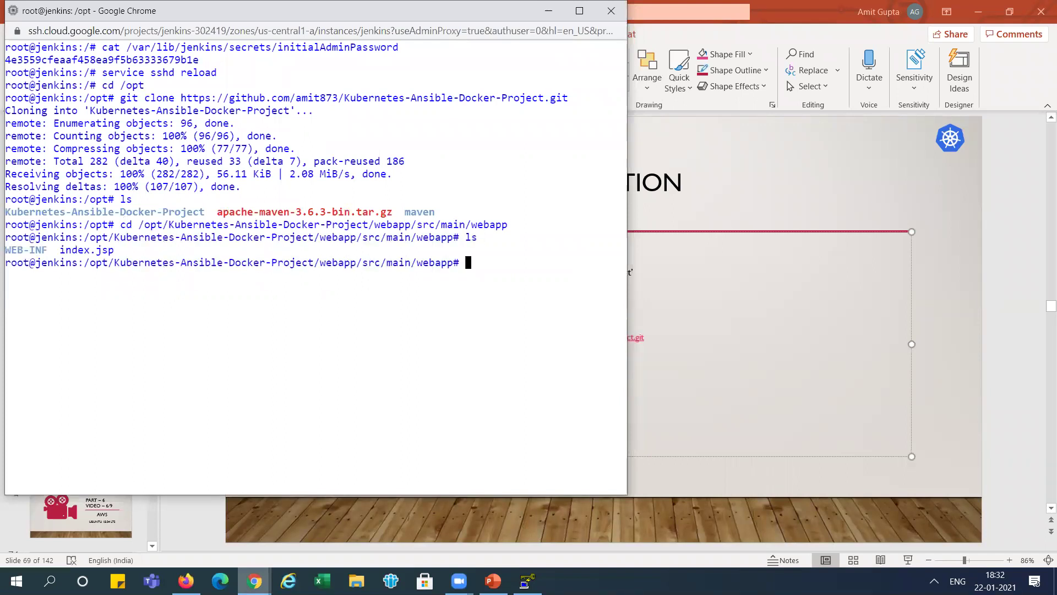
- Open index.jsp in vi and place the cursor at the start of the AWS heading line
text(vi in)
key(Tab)
key(Return)
key(Down)
key(Down)
key(Down)
key(Down)
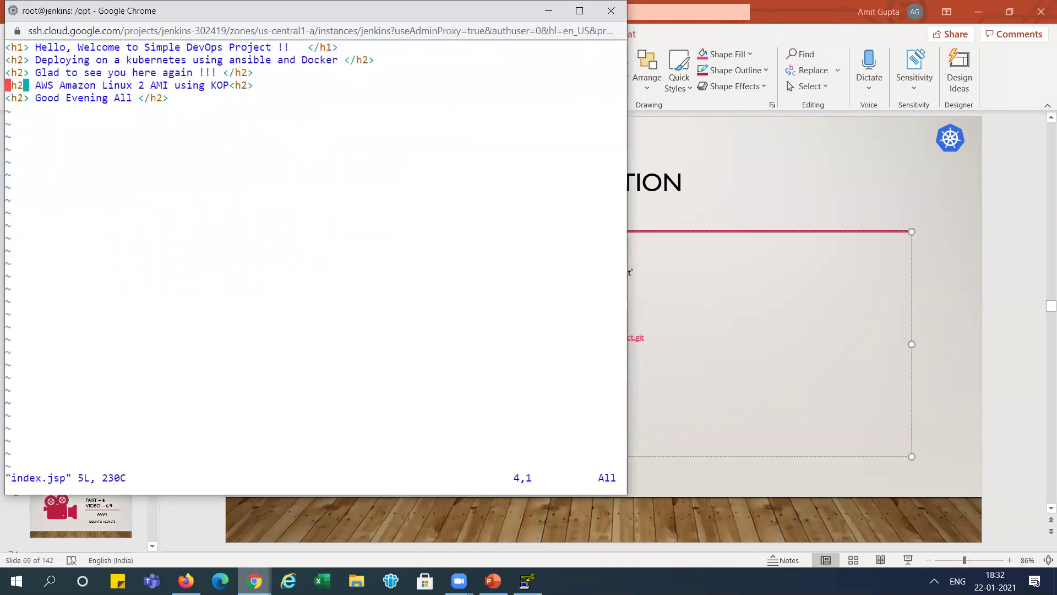
key(i)
key(Right)
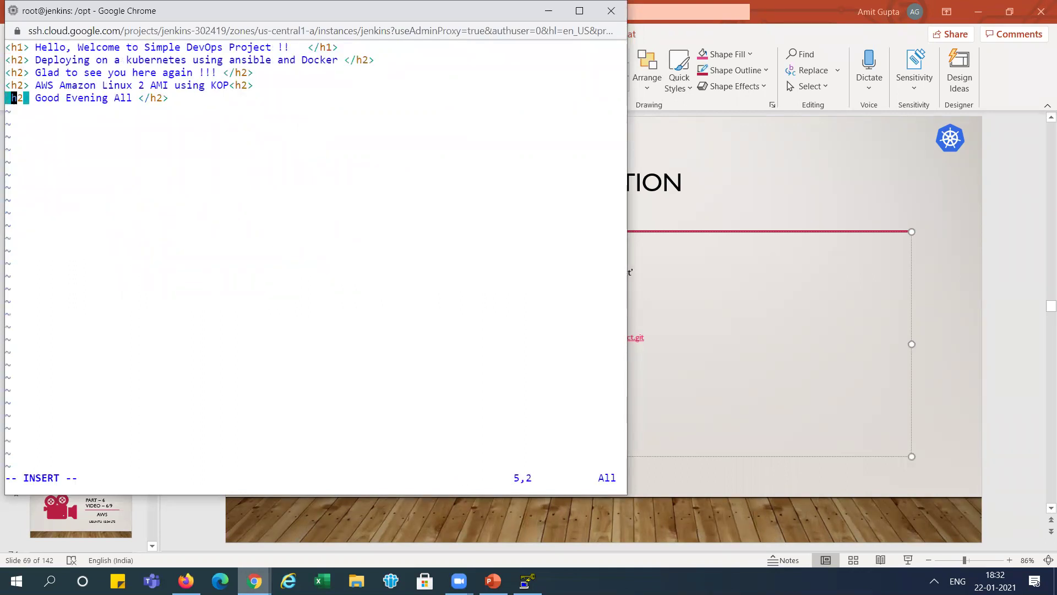
key(Right)
key(Right)
key(Right)
key(Up)
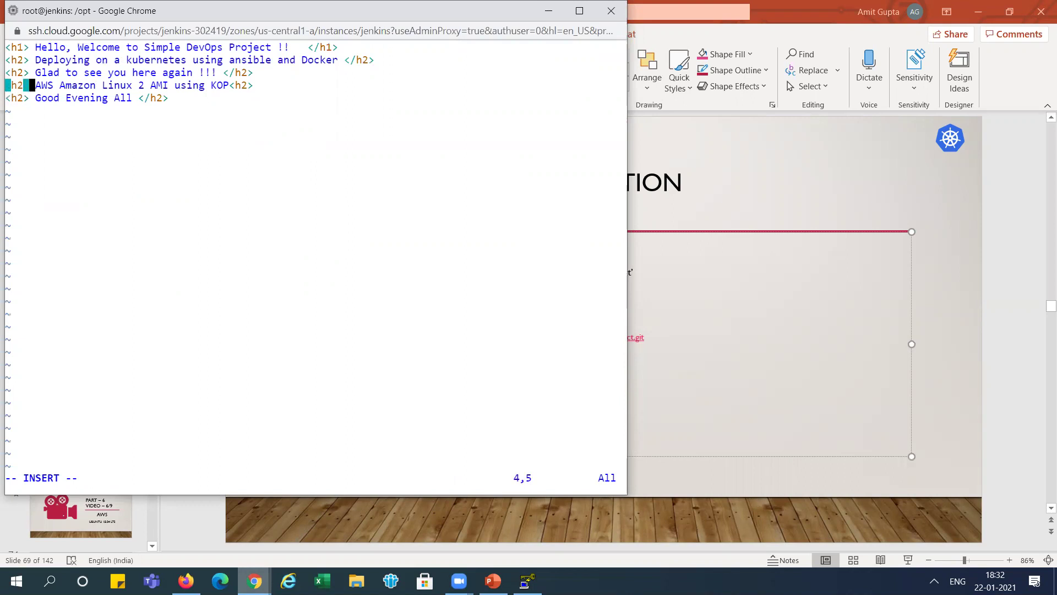
key(Right)
- Rewrite the heading to begin 'GCP Upuntu Instance -----' and save the file with :wq!
text(GCP)
key(Delete)
key(Delete)
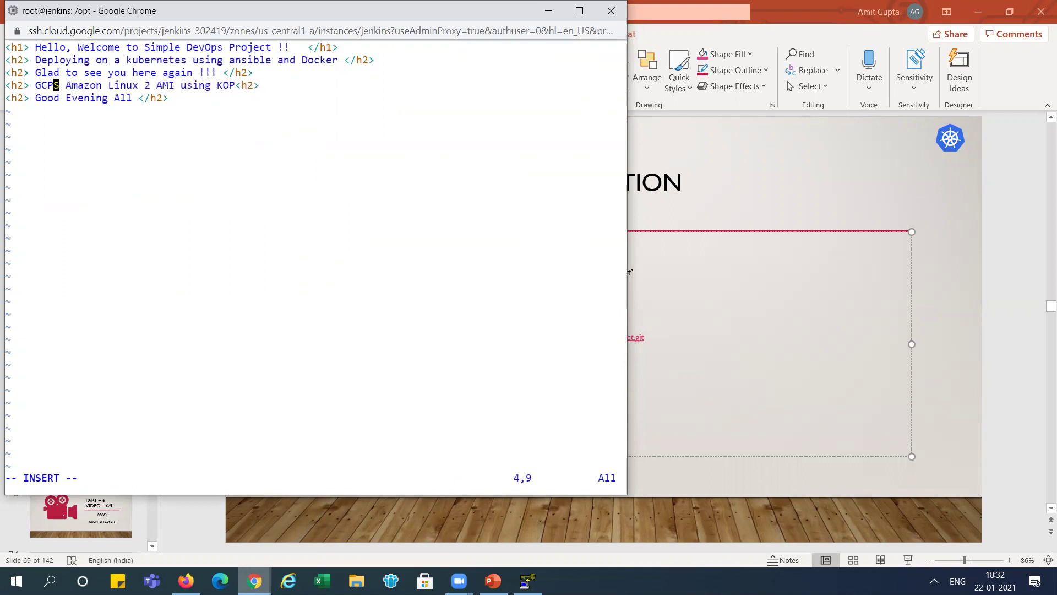
text(Upuntu )
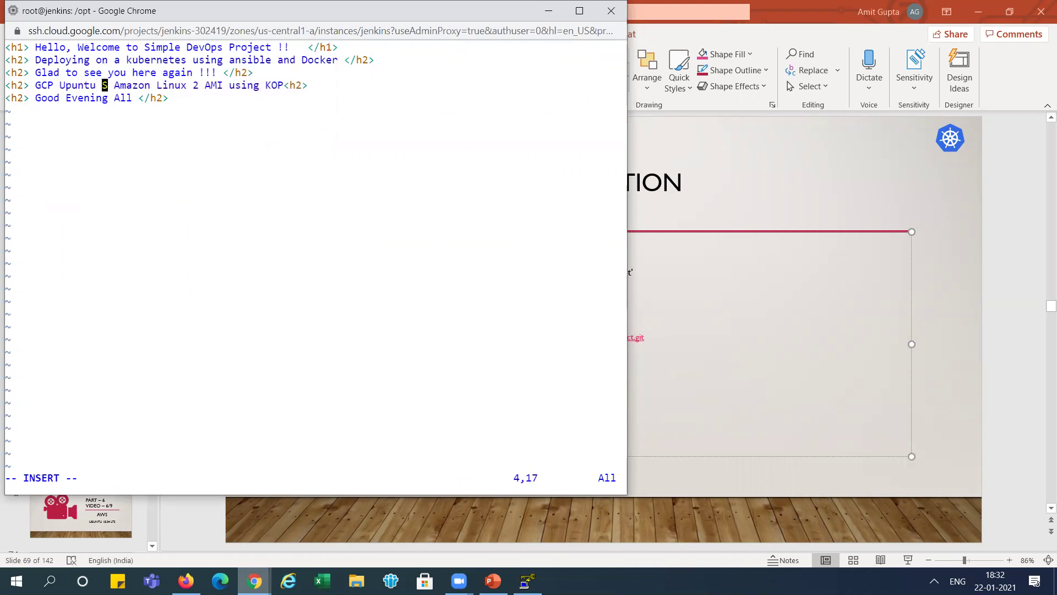
text(Ma)
key(BackSpace)
key(BackSpace)
text(Instance)
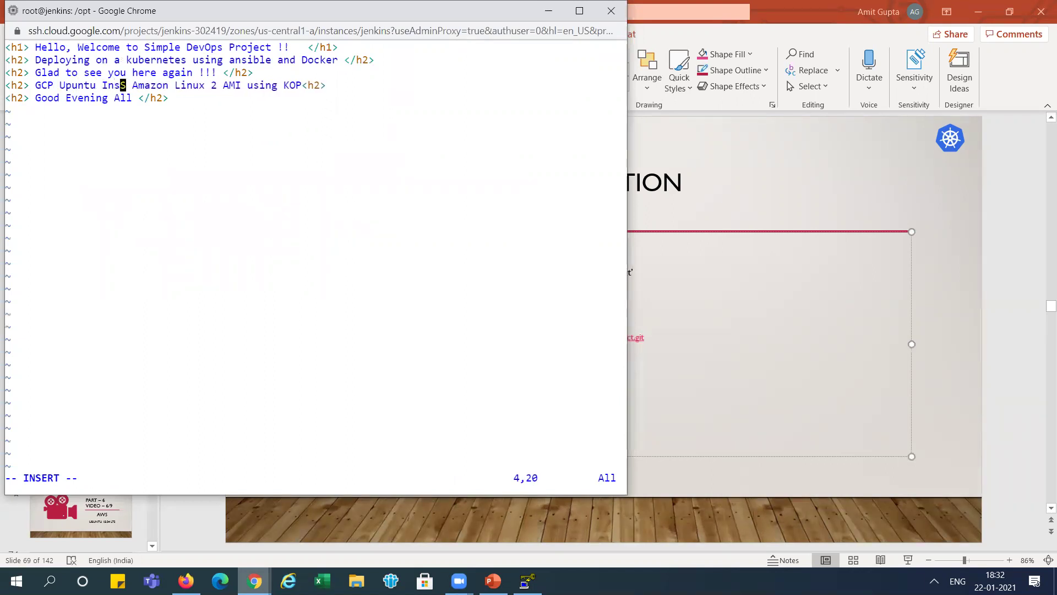
key(Delete)
text(-----)
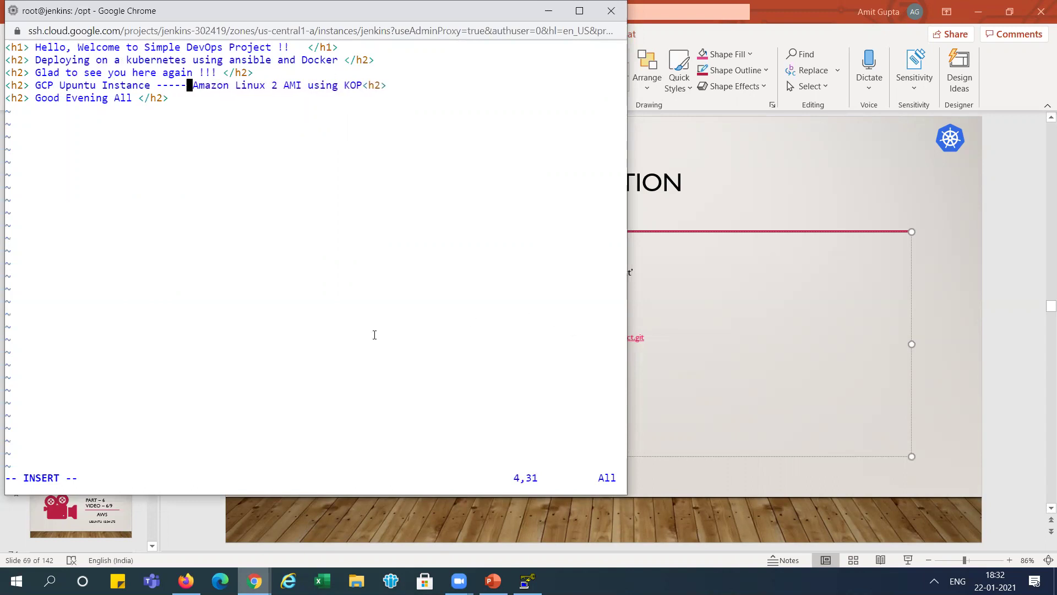
key(Escape)
text(:wq!)
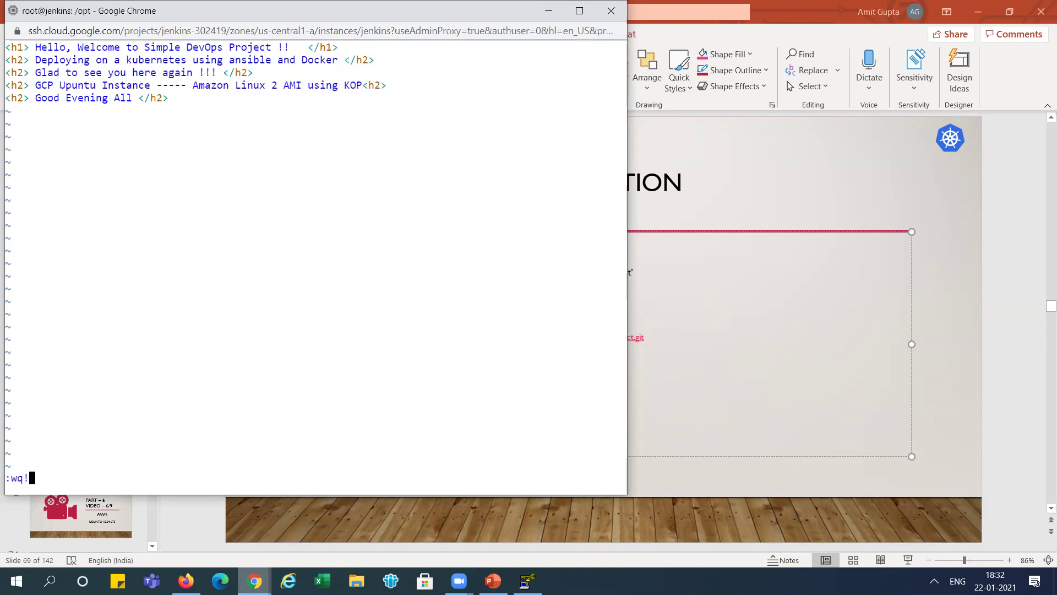
key(Return)
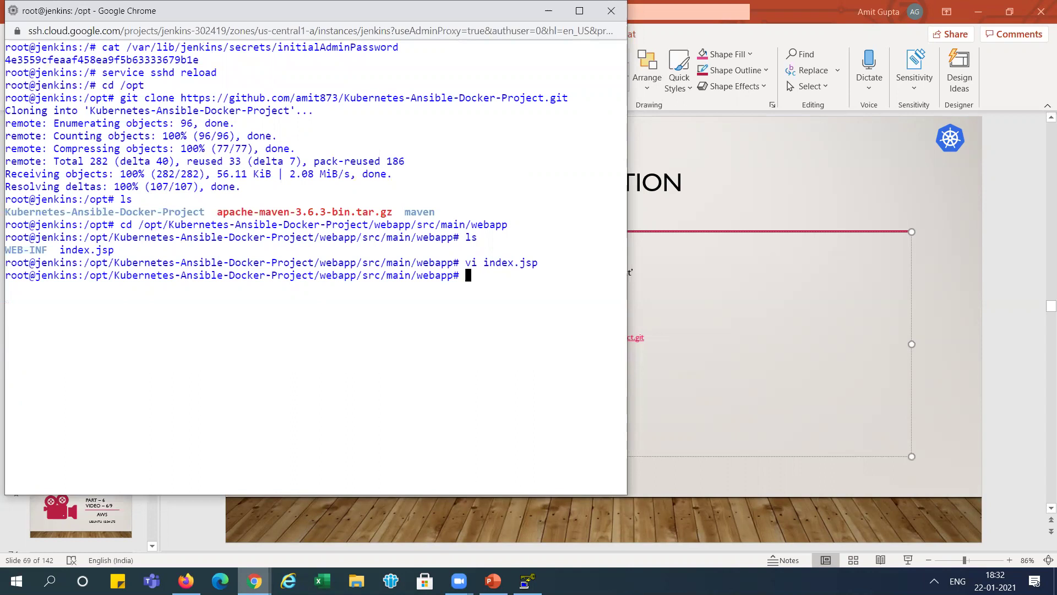
- Check git status and commit the modified index.jsp with git commit -a -m "Update"
text(git status)
key(Return)
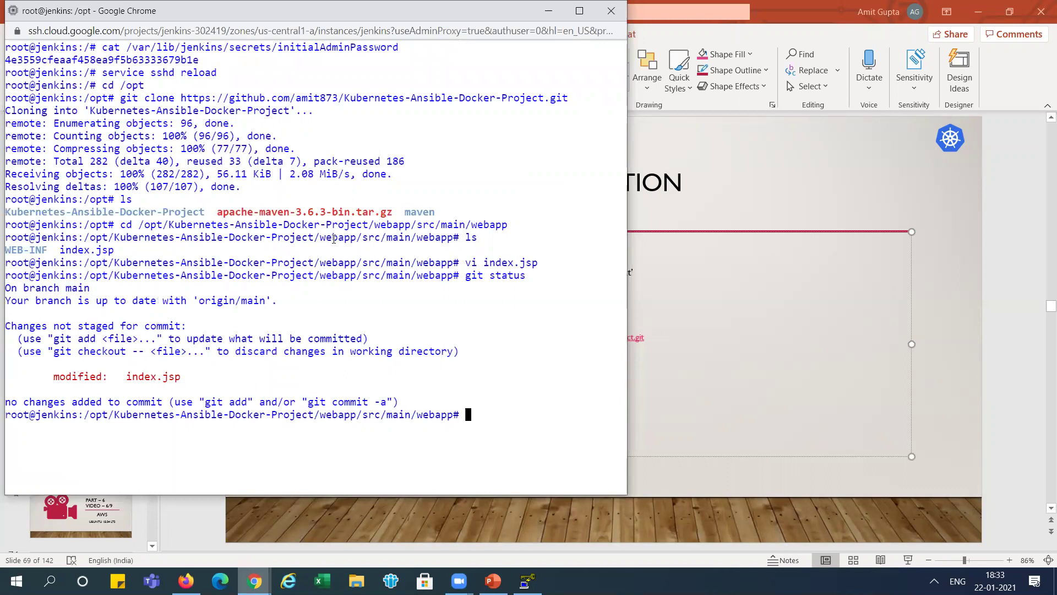
text(git comm)
text(-a -m "Update")
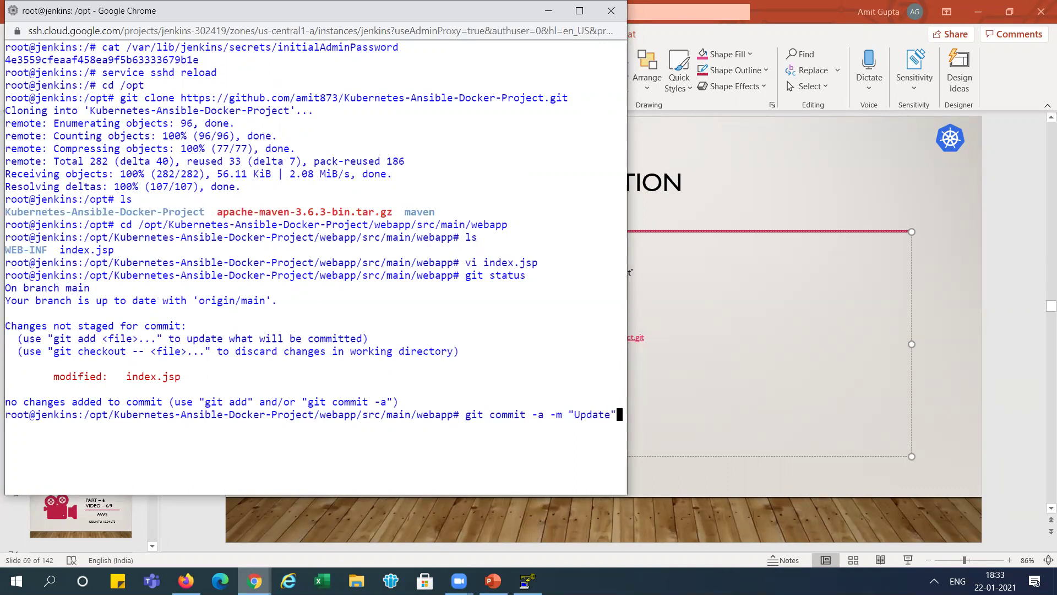
key(Return)
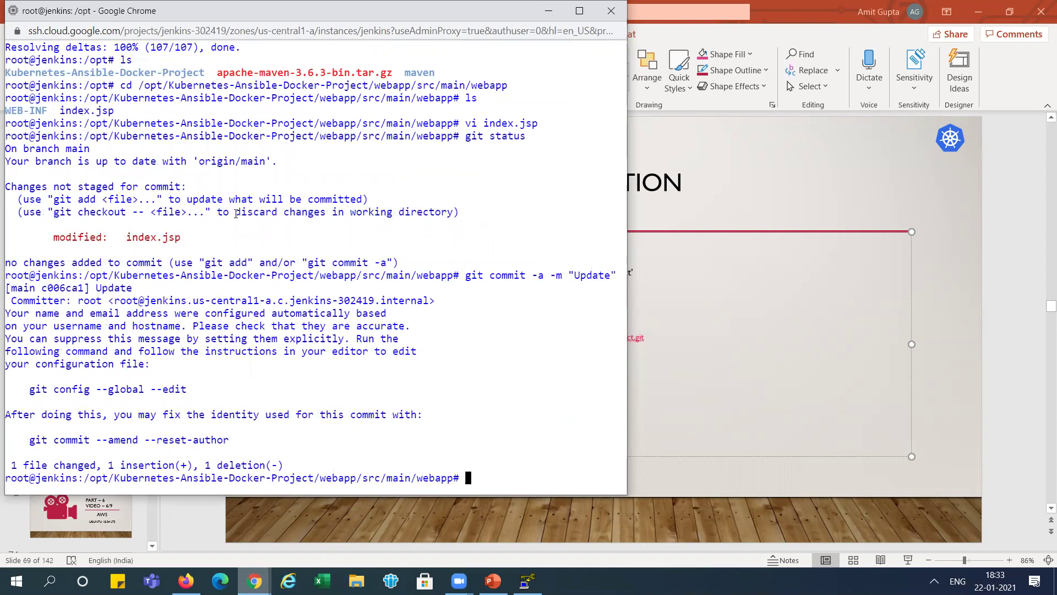
text(git status)
key(Return)
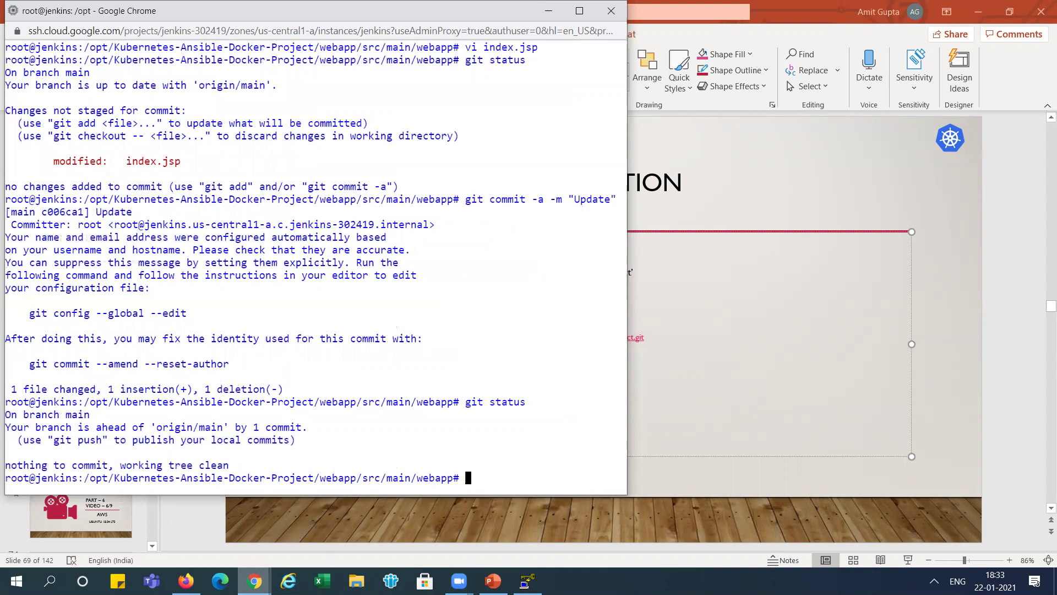
- Clear the terminal, move to the filesystem root, and rerun git status there
text(clear)
key(Return)
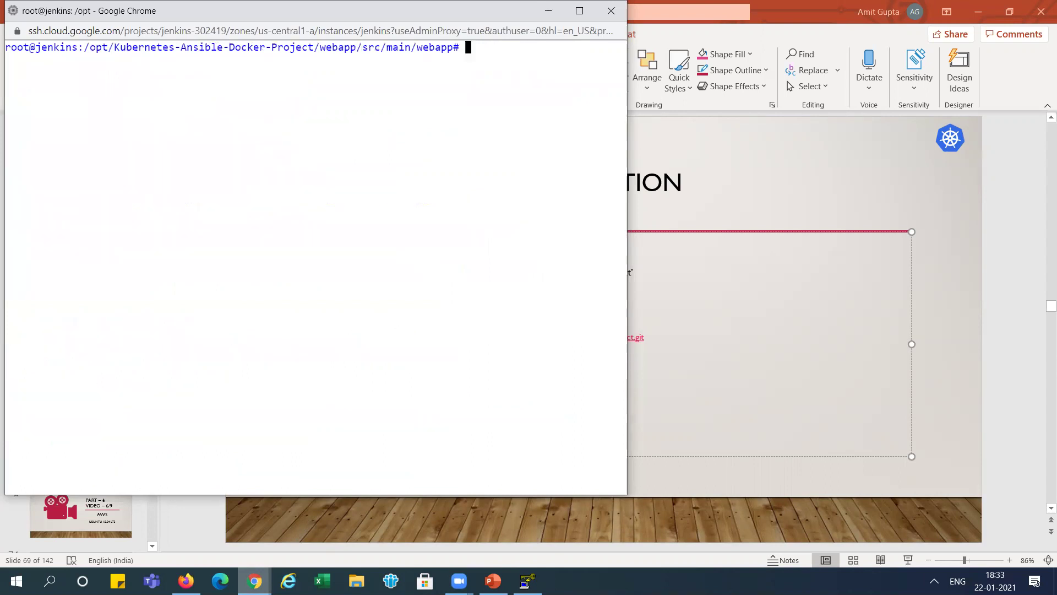
text(git)
key(BackSpace)
key(BackSpace)
key(BackSpace)
text(cd /)
key(Return)
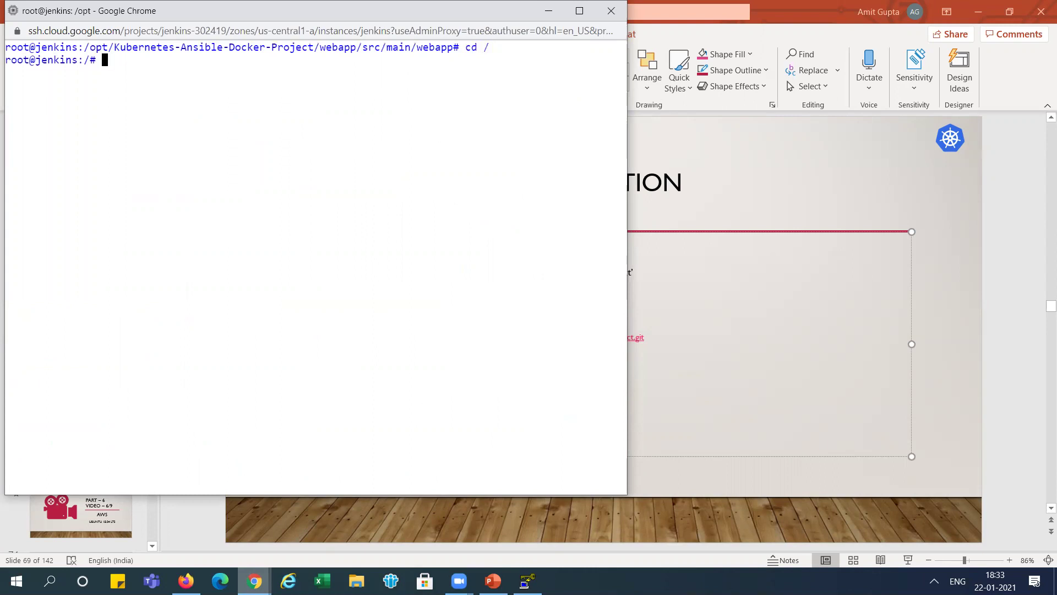
text(clear)
key(Up)
key(Up)
key(Return)
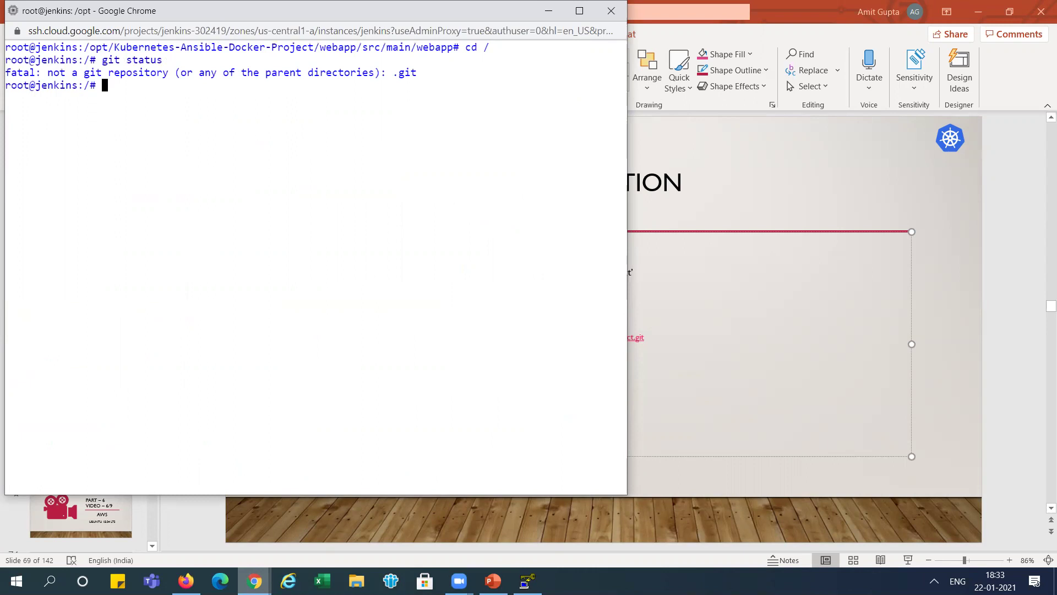
- Enter /opt/Kubernetes-Ansible-Docker-Project, confirm it is one commit ahead of origin/main, and type git push
text(cd /opt/K)
key(Tab)
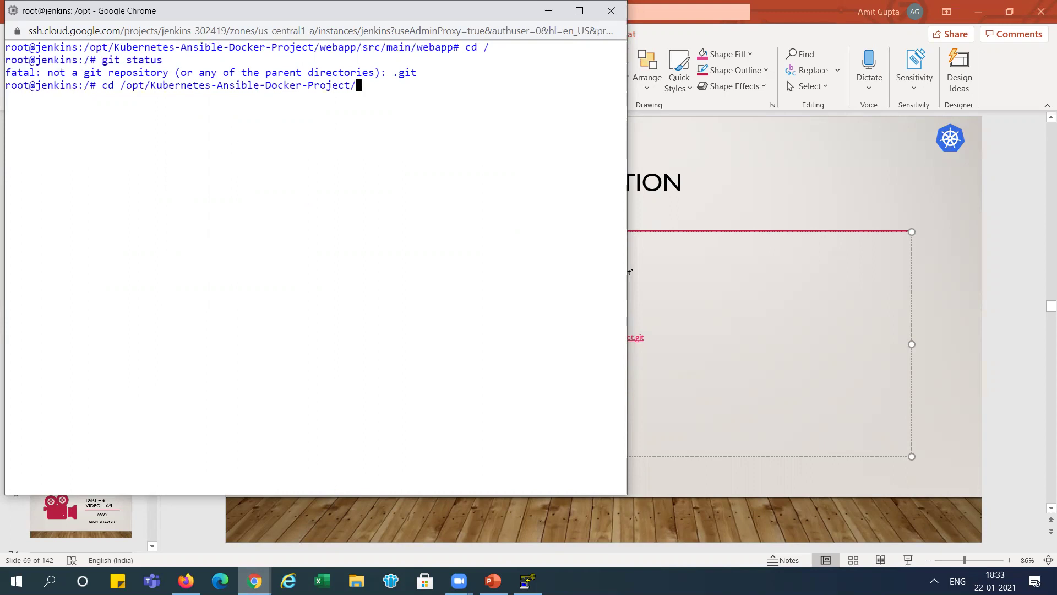
key(Return)
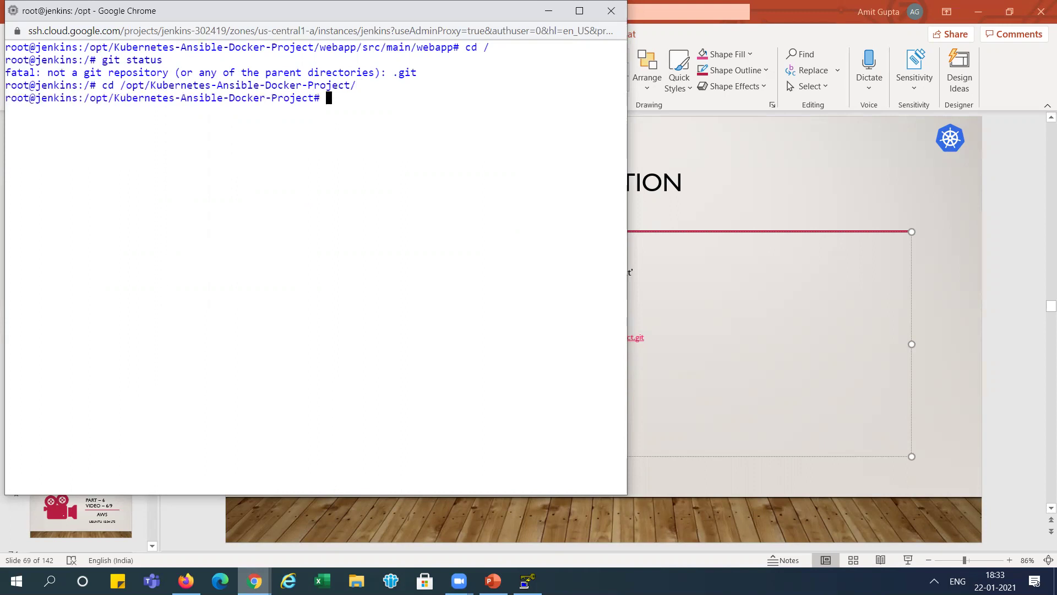
key(Up)
key(Up)
key(Return)
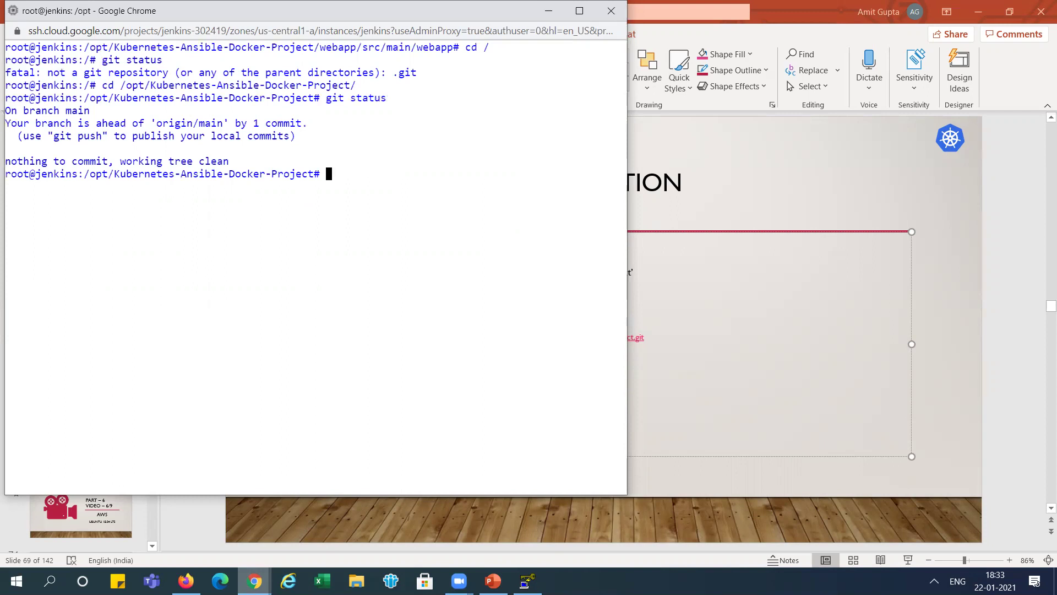
text(git push)
key(alt+Tab)
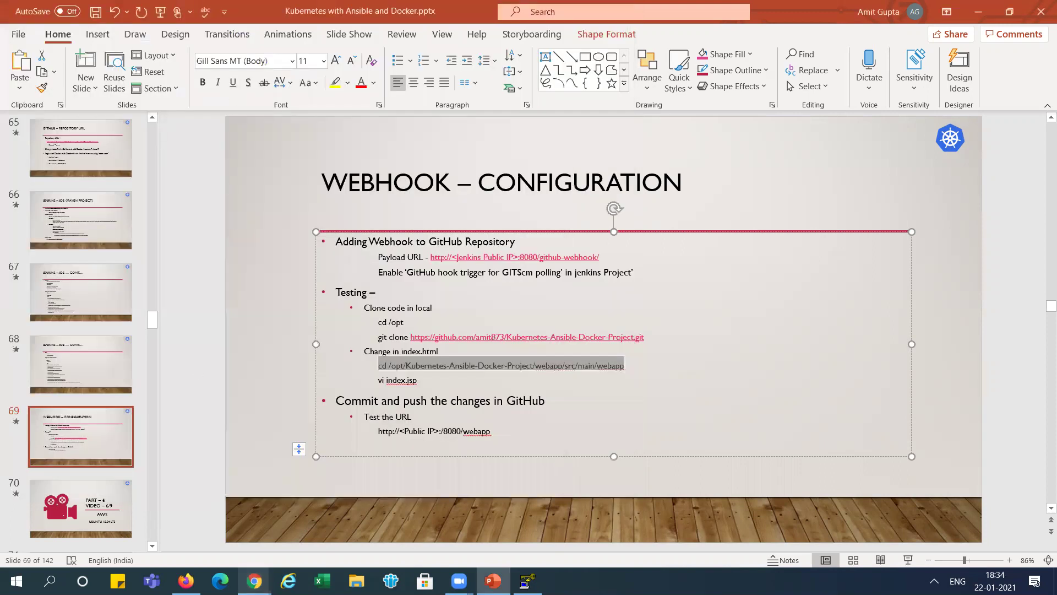
- Check the GitHub repository's main code page and the Jenkins job page before pushing
click(245, 575)
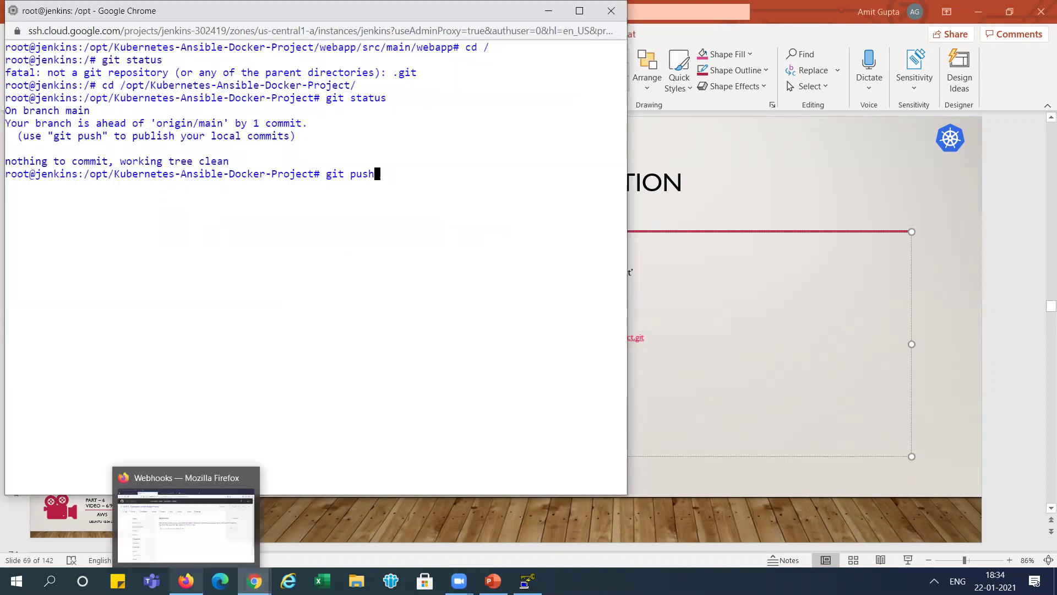
click(186, 580)
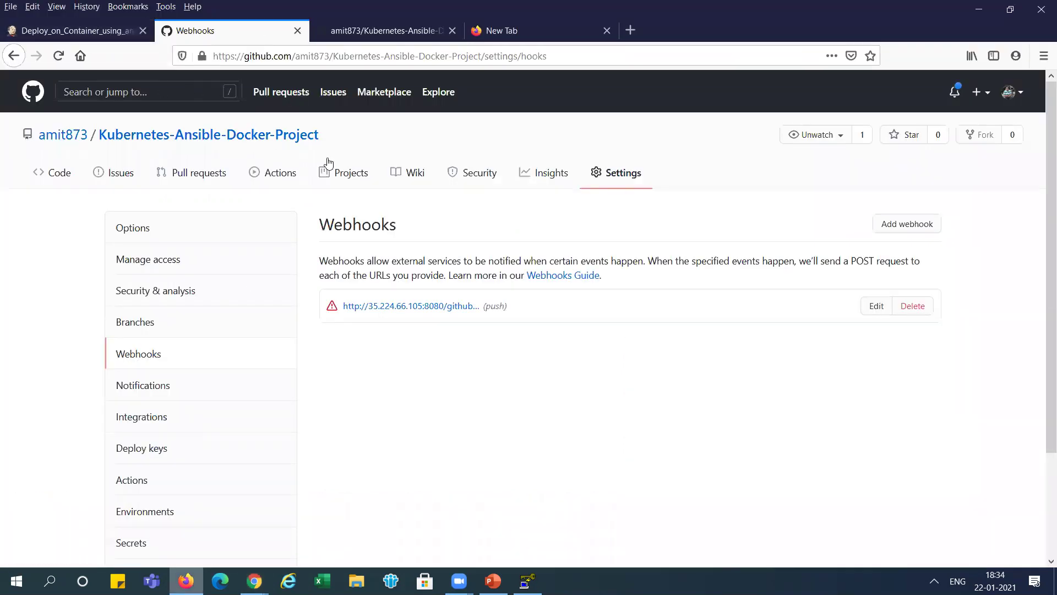
click(163, 134)
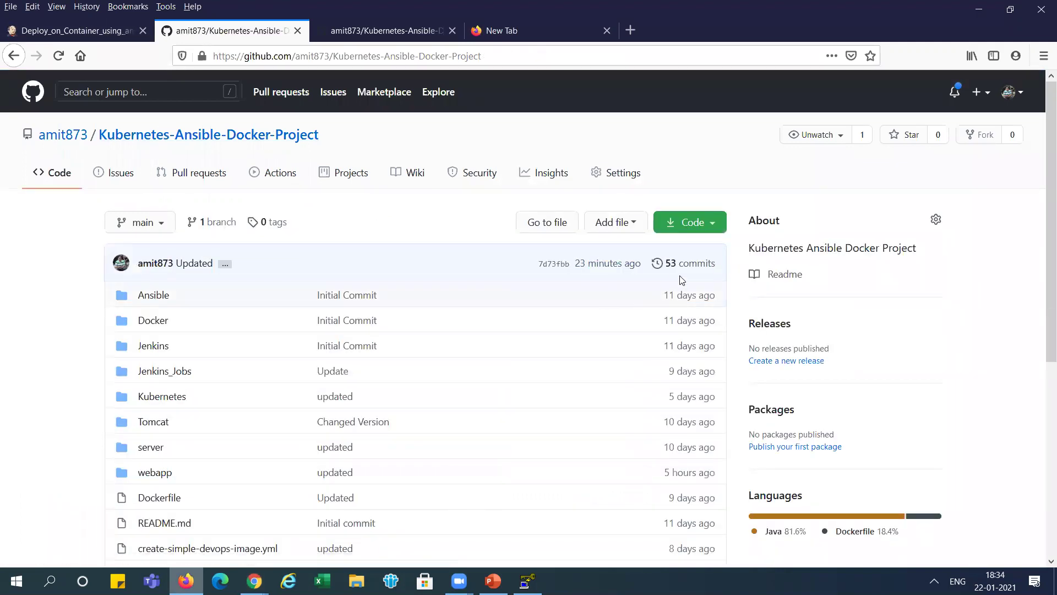
click(75, 30)
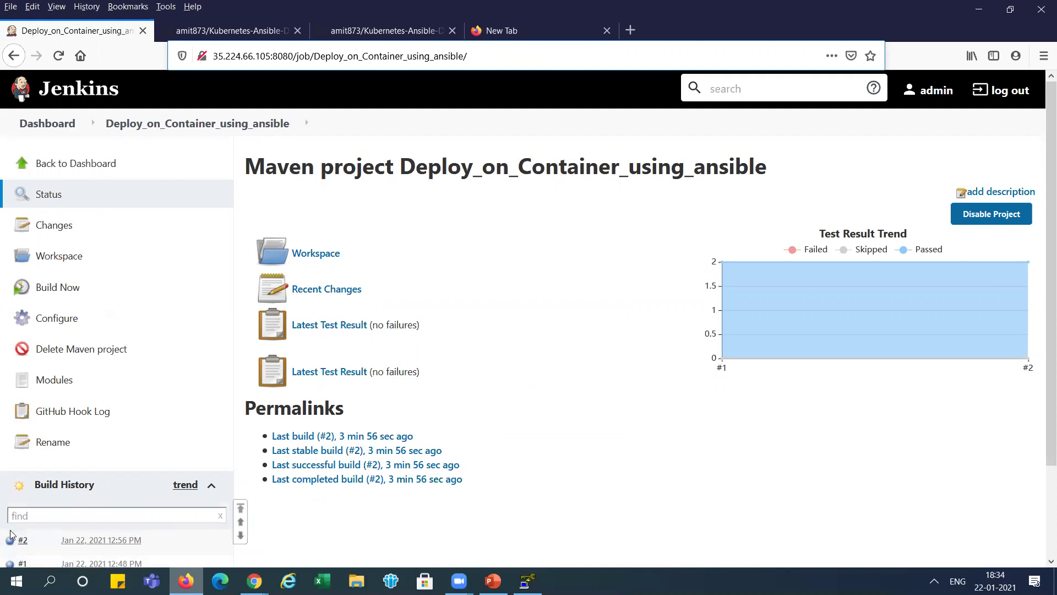
click(231, 31)
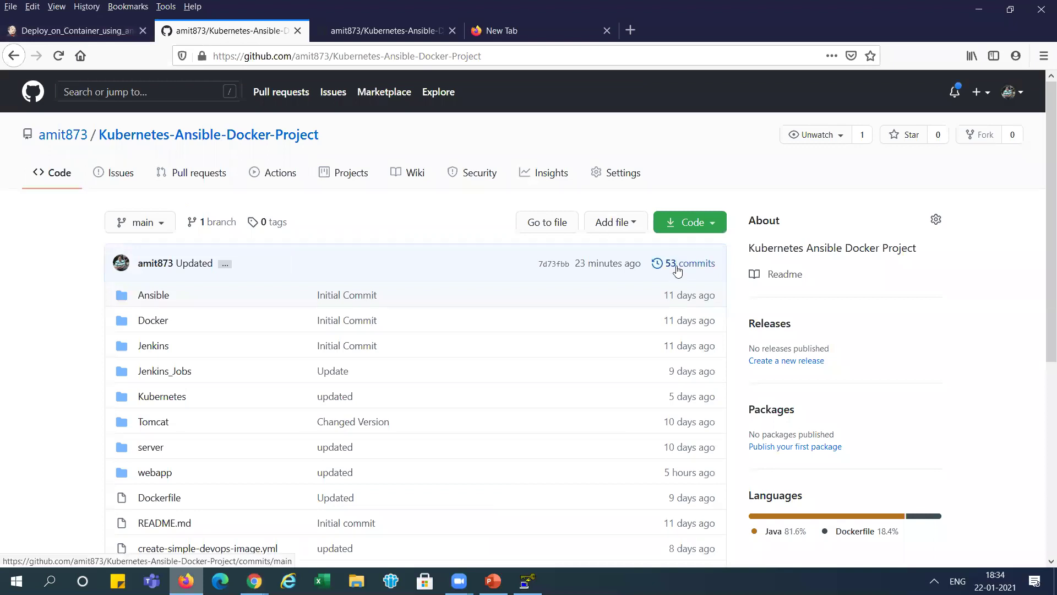
- Run git push in the jenkins terminal, entering the GitHub username and password at the prompts
key(alt+Tab)
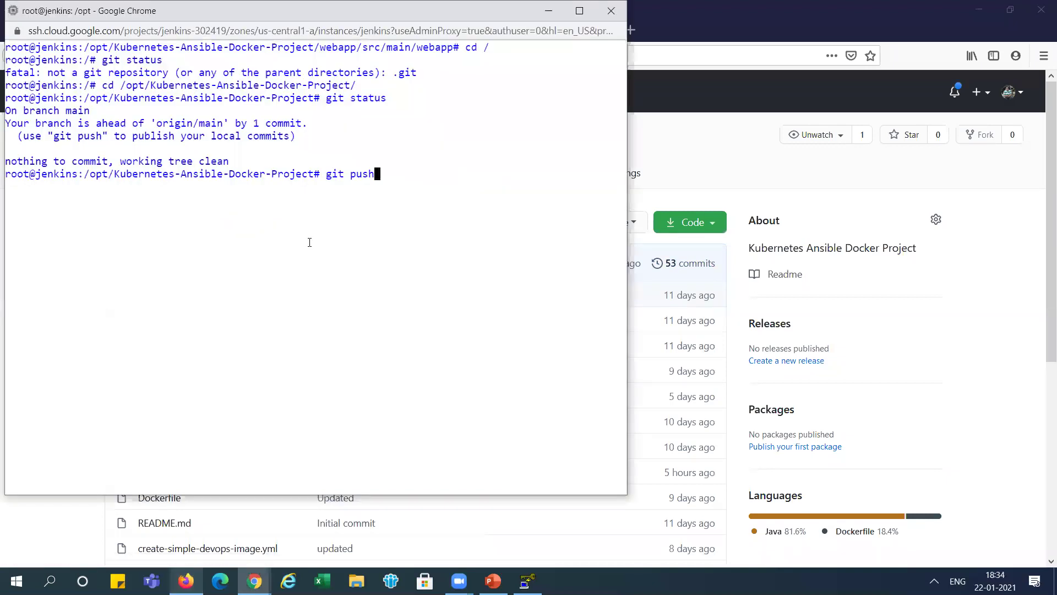
key(Return)
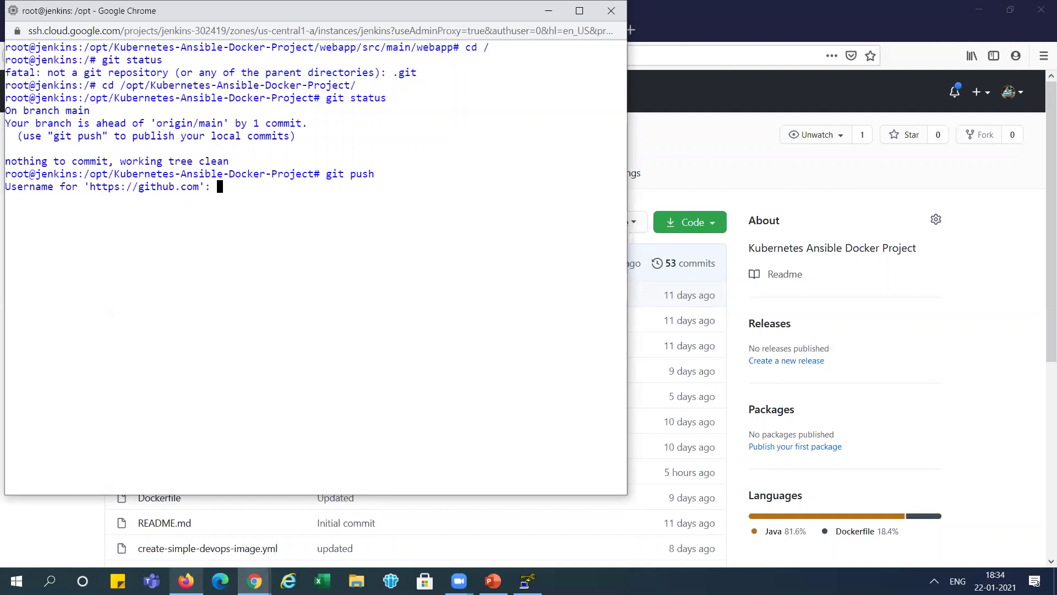
text(amit873)
key(Return)
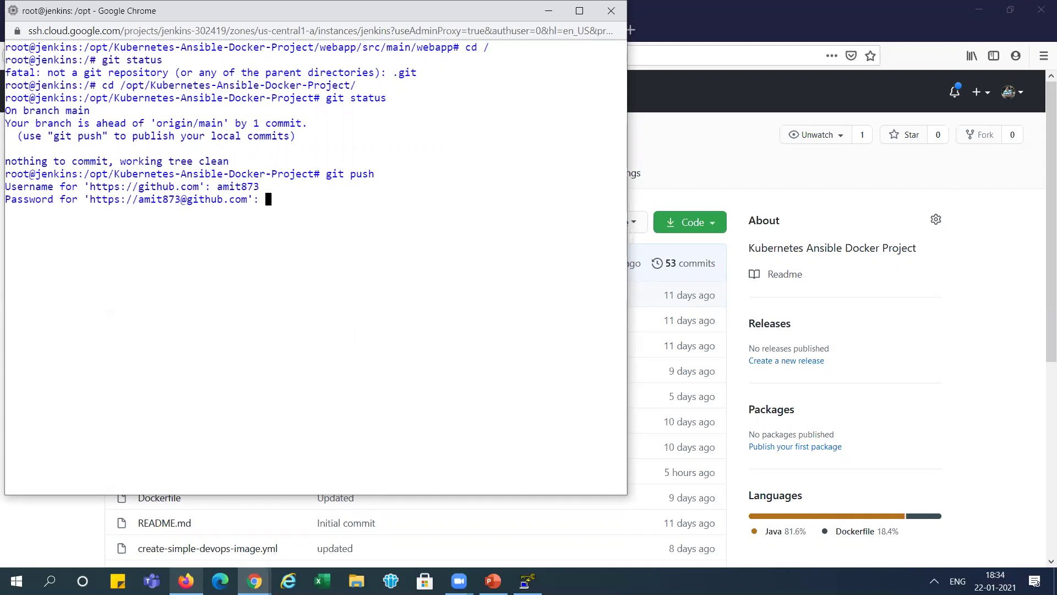
key(Return)
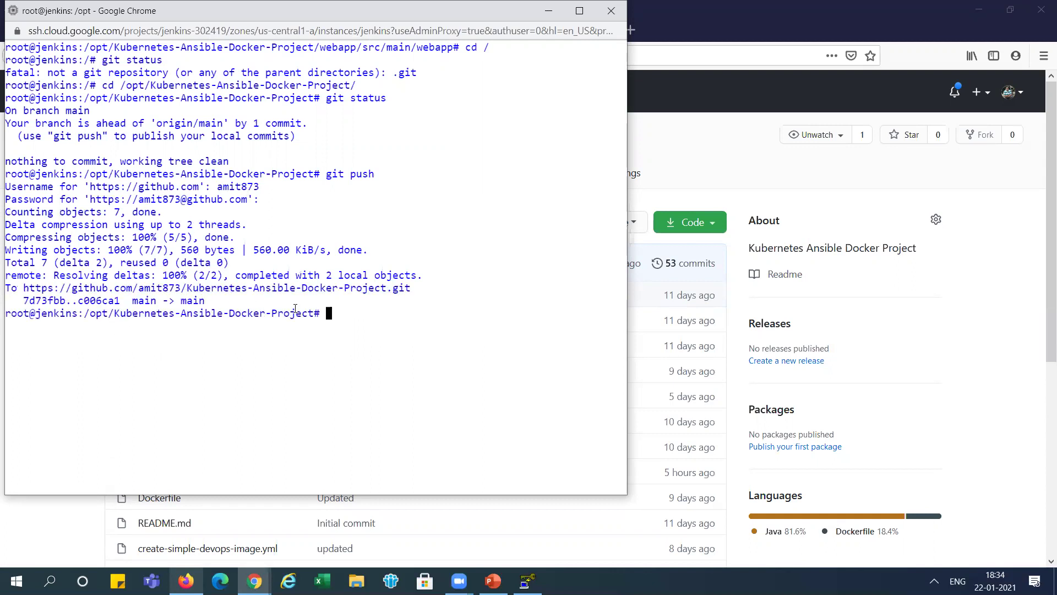
key(alt+Tab)
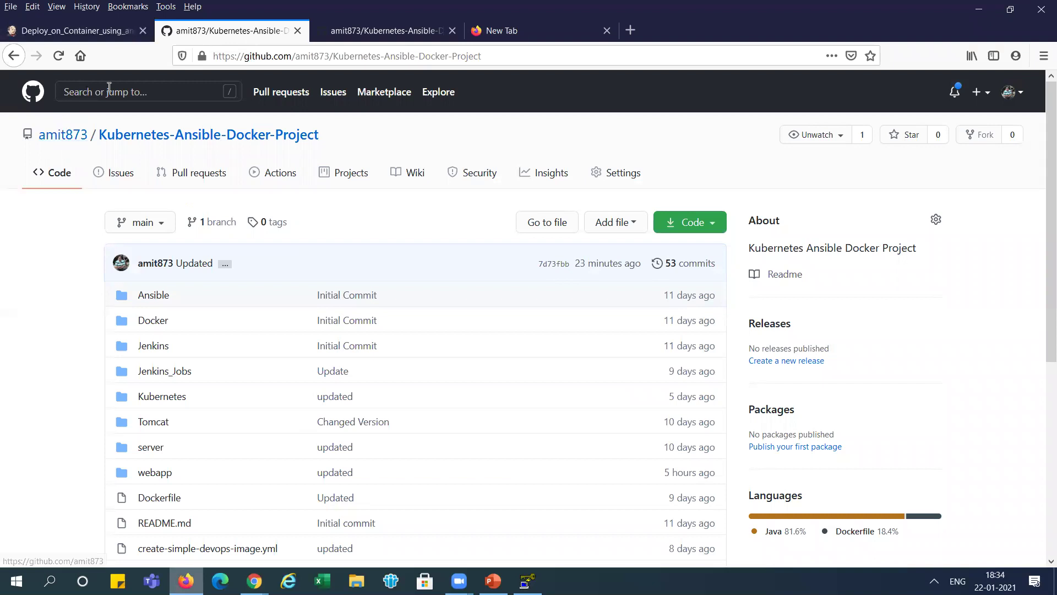
- Reload the GitHub repo to see the new commit, then inspect build #3's console output ending in Finished: SUCCESS
click(58, 56)
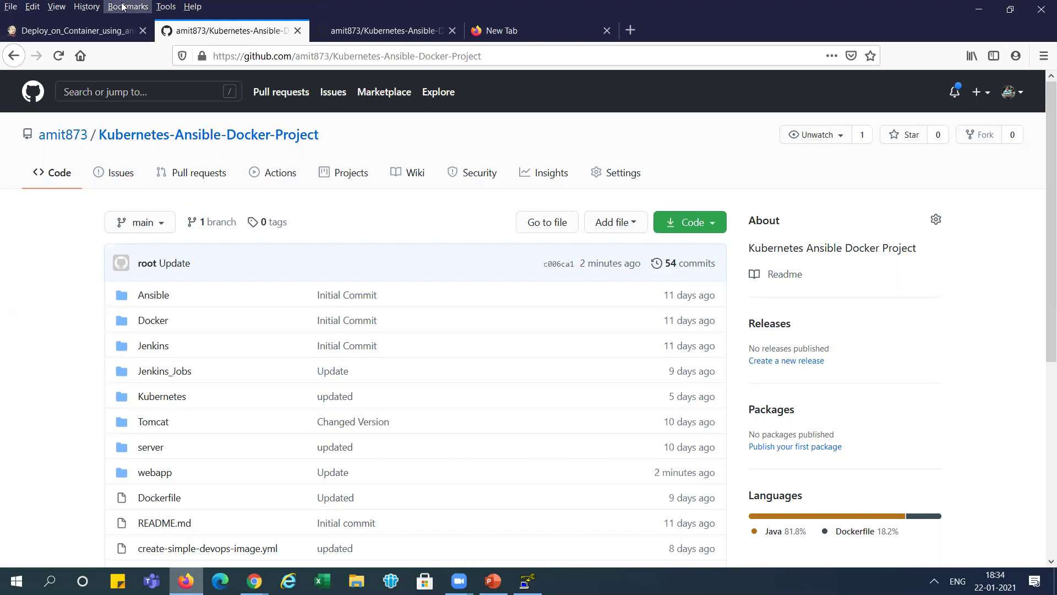
click(94, 26)
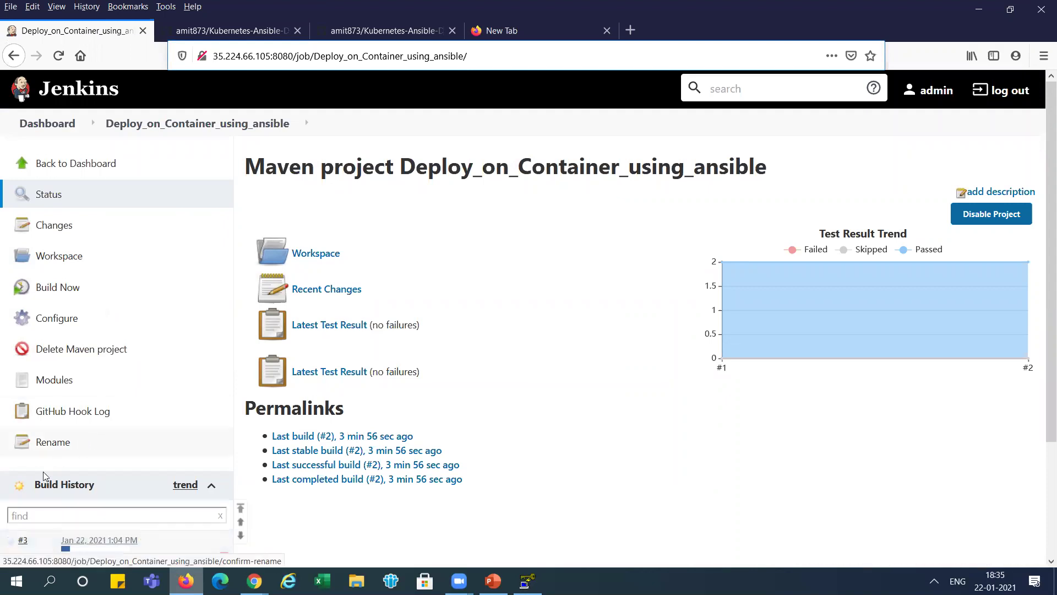
click(9, 542)
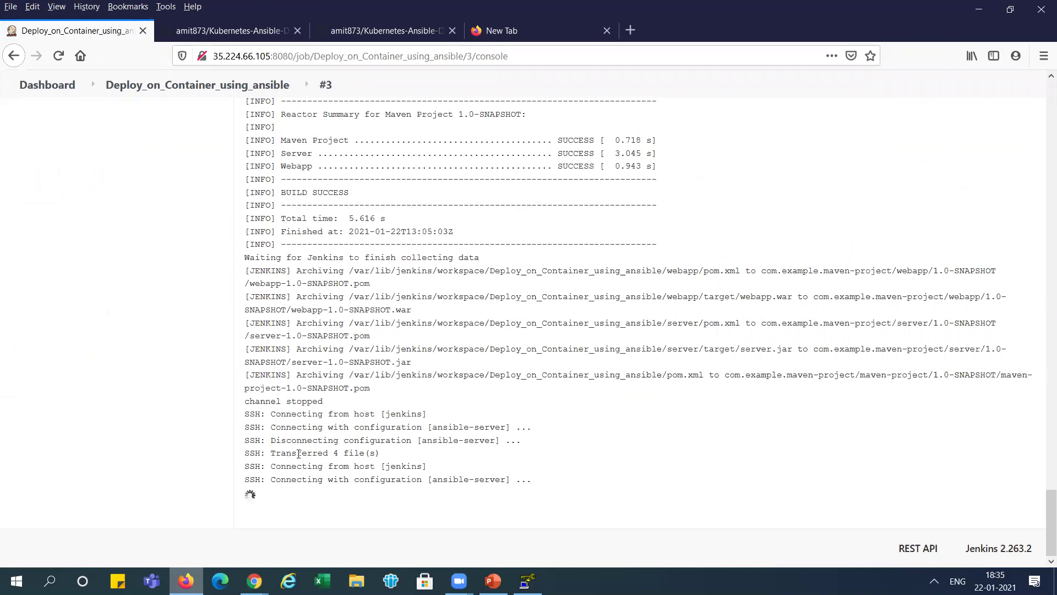
drag(297, 452, 363, 447)
click(364, 452)
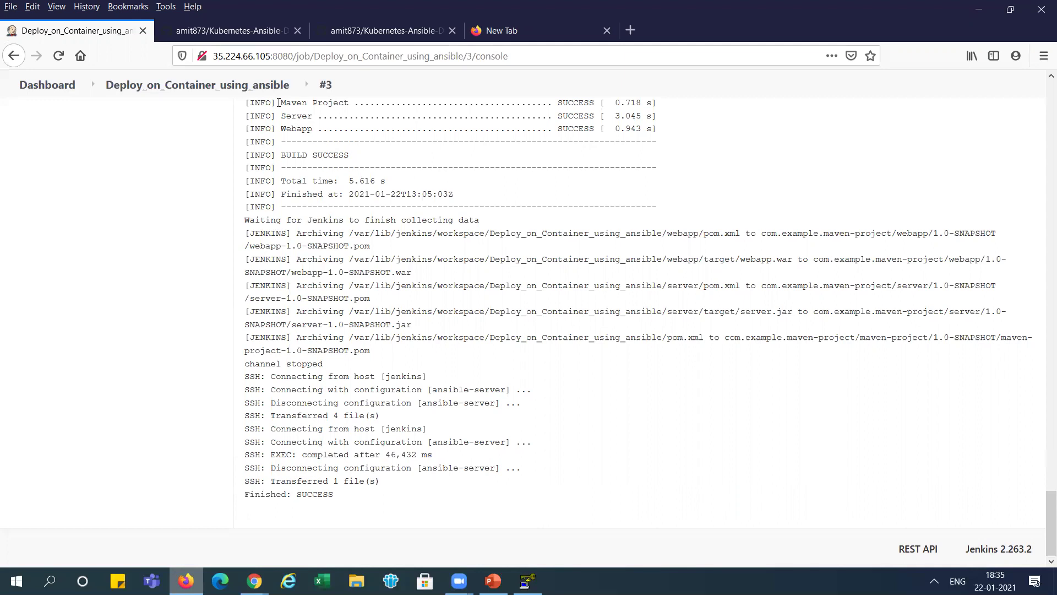
- Reload the 35.225.22.236:8080/webapp tab in Chrome and check the new 'GCP Upuntu Instance -----' heading
click(249, 26)
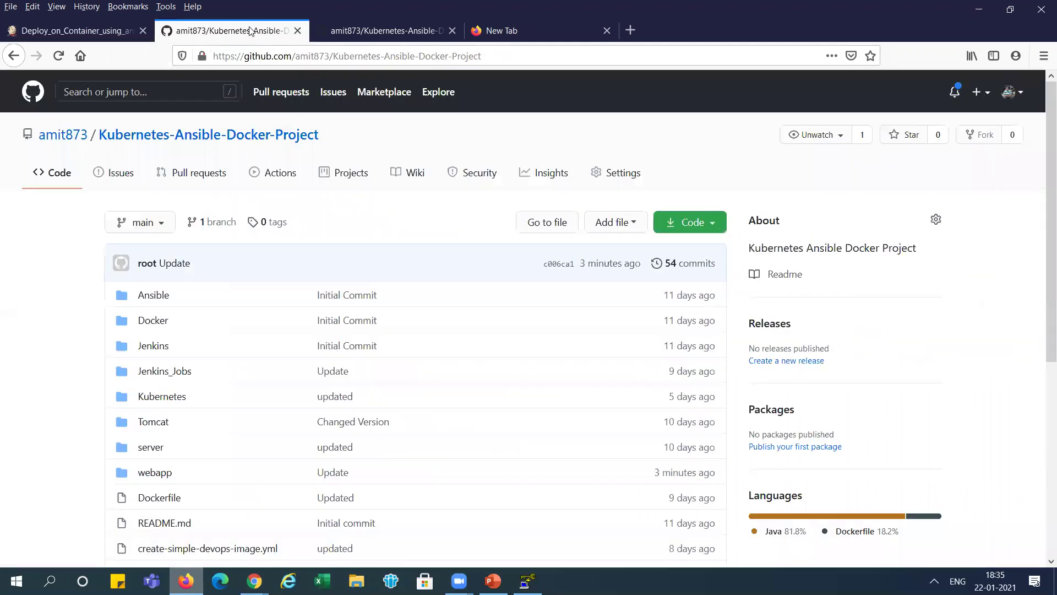
click(364, 30)
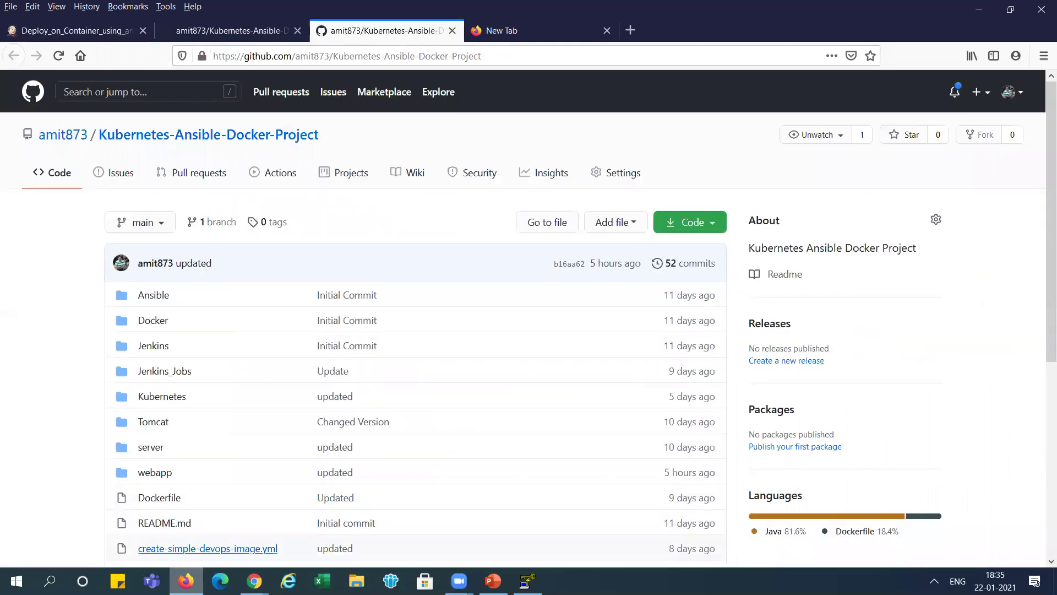
click(254, 581)
click(125, 537)
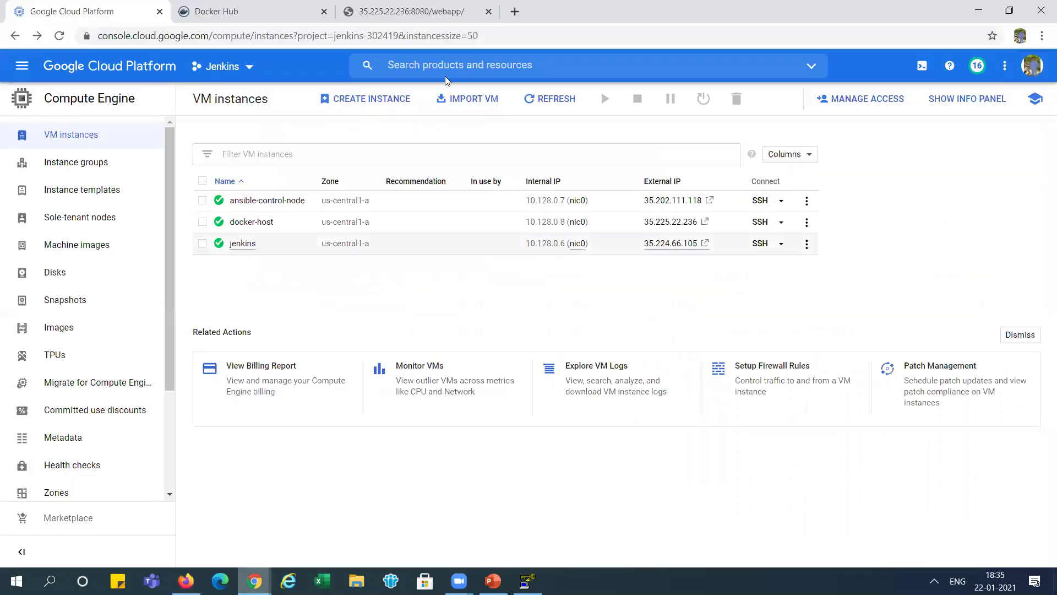
click(397, 20)
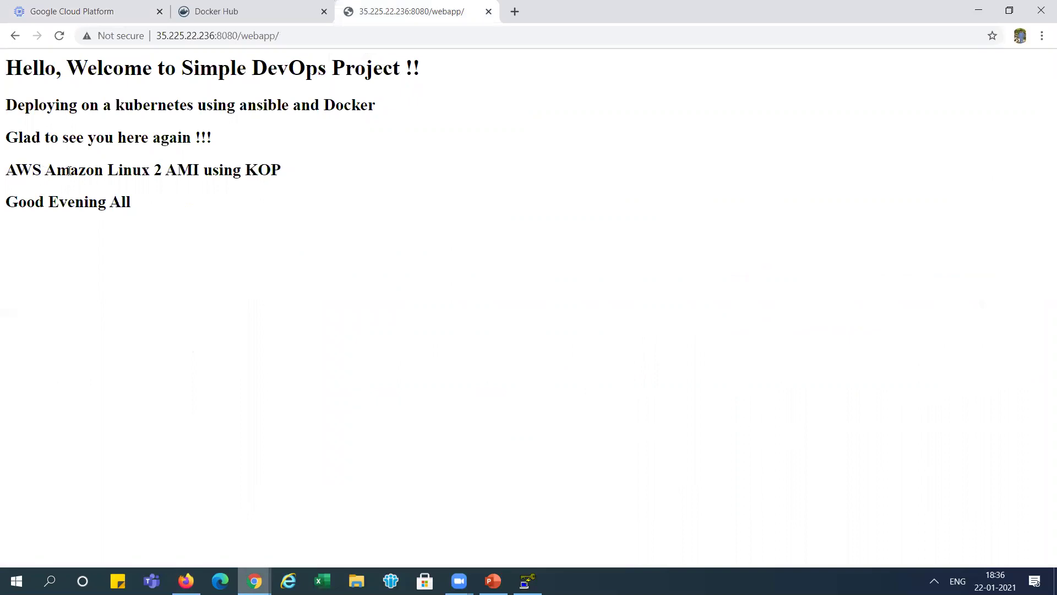
click(60, 36)
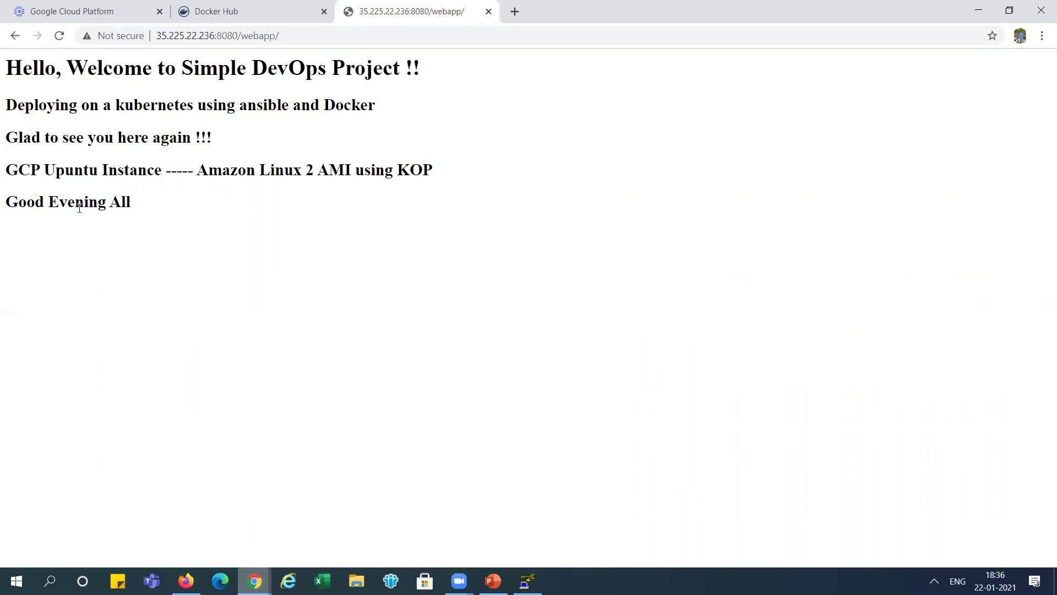
drag(8, 169, 189, 161)
click(189, 161)
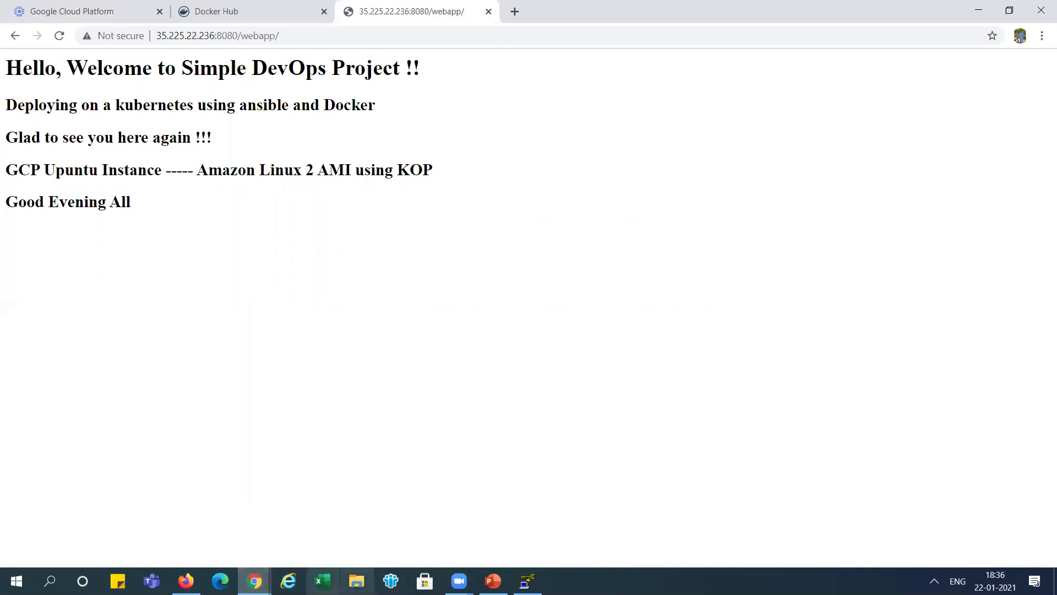
- On docker-host, run docker images and compare the old image ID with the new f081d4259620
mouse_move(254, 581)
click(440, 501)
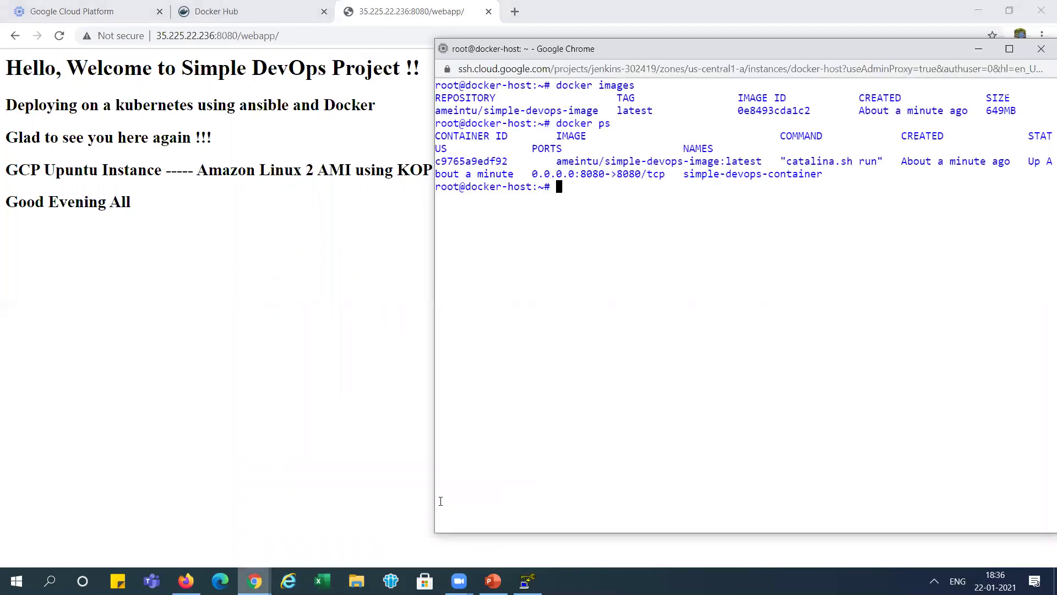
key(Up)
key(Up)
key(Return)
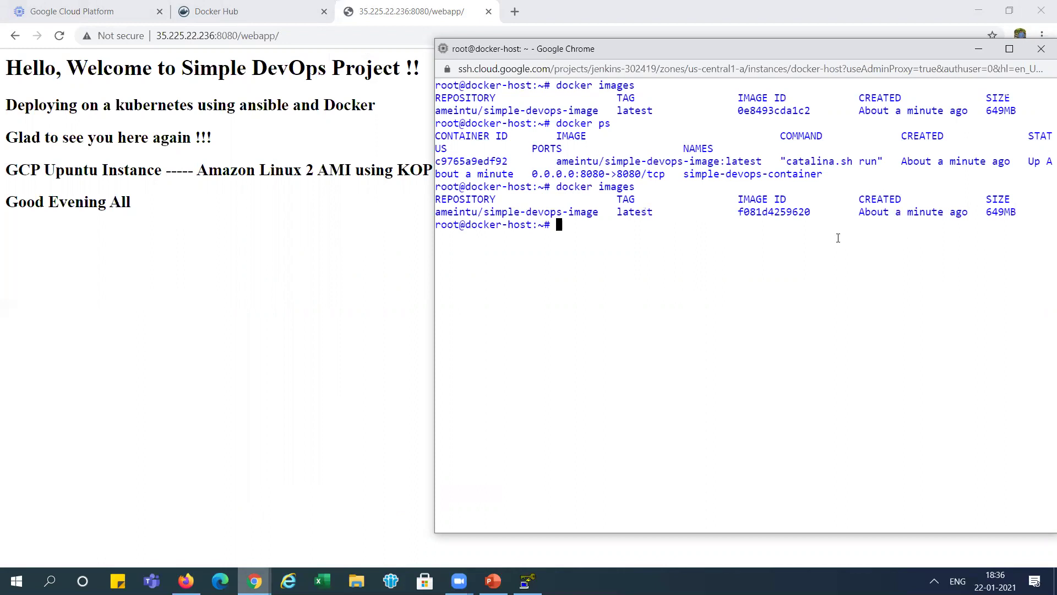
drag(744, 110, 805, 110)
drag(751, 219, 780, 213)
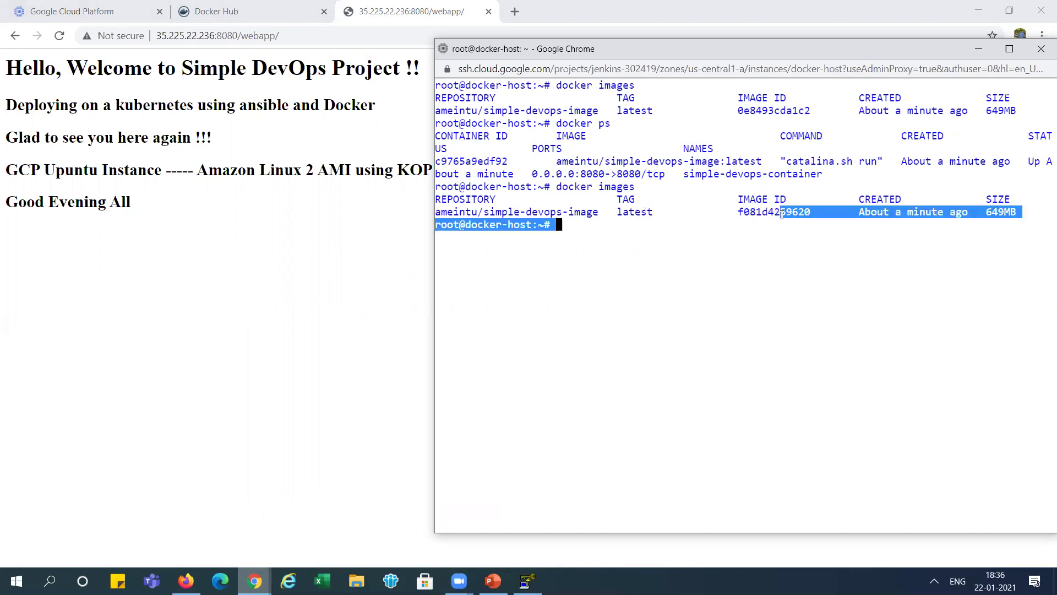
click(689, 221)
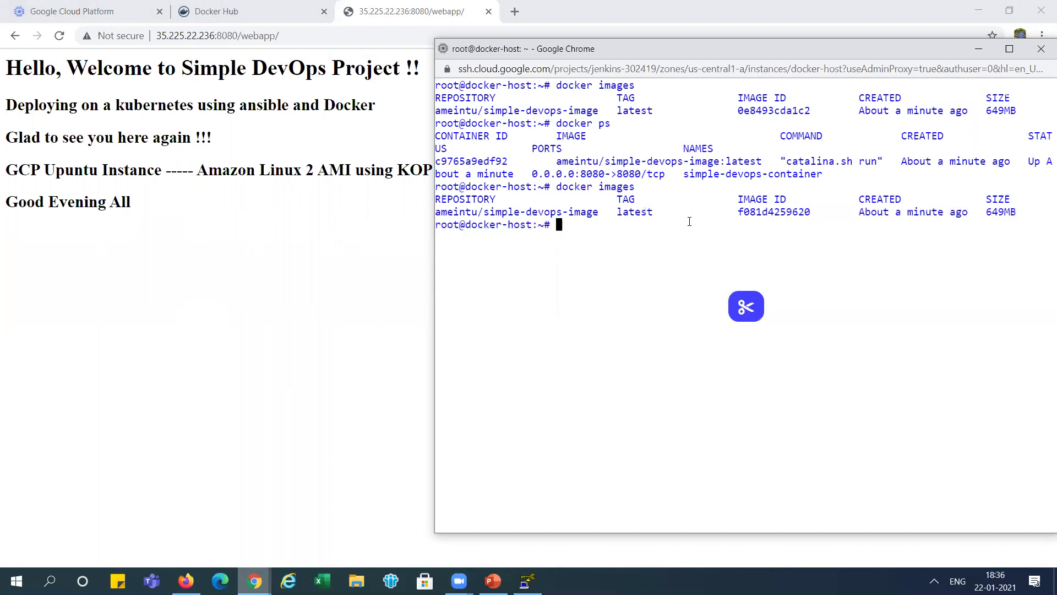
- Run docker ps to confirm the freshly created simple-devops-container on port 8080, then return to PowerPoint
key(Up)
key(Up)
key(Return)
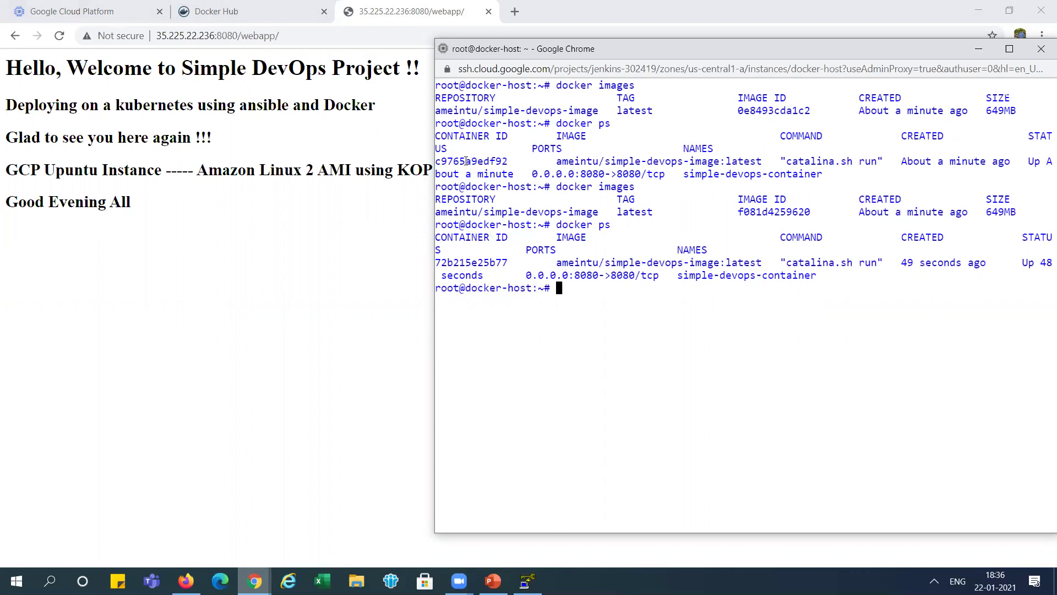
drag(466, 262, 478, 262)
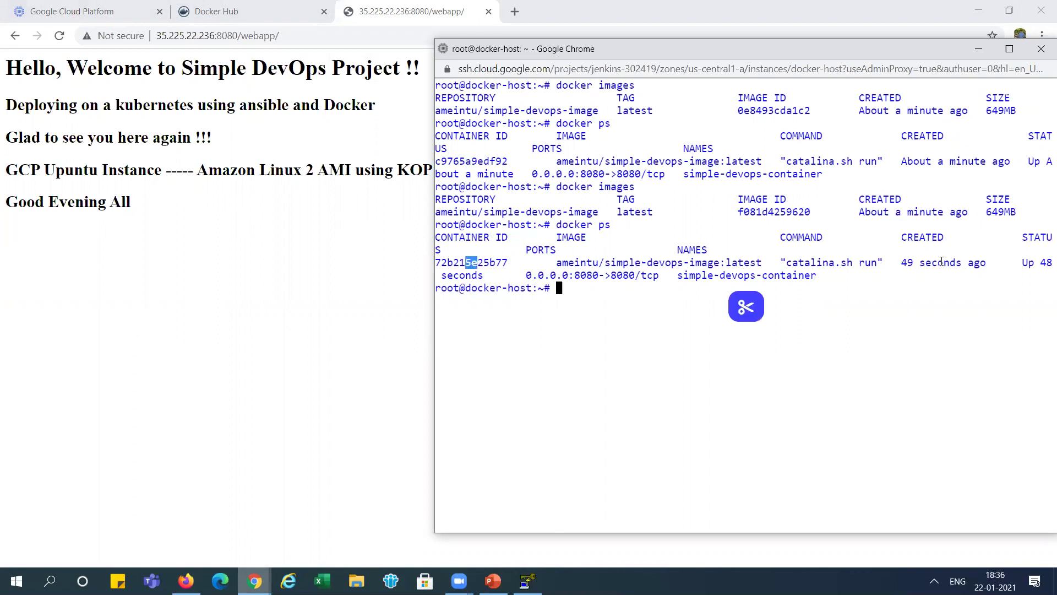
drag(914, 262, 977, 266)
drag(621, 276, 560, 272)
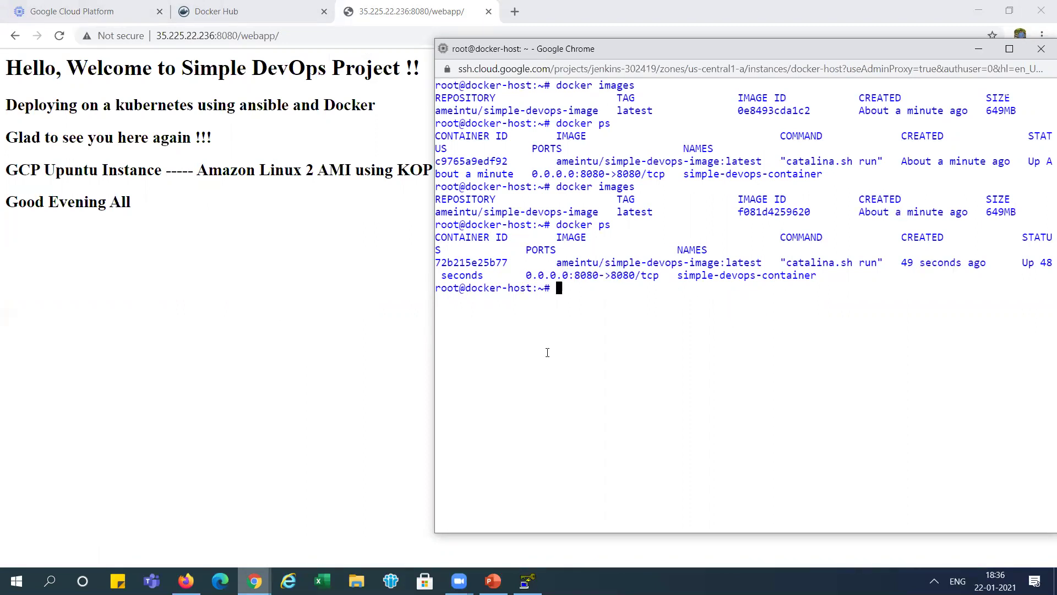
click(260, 336)
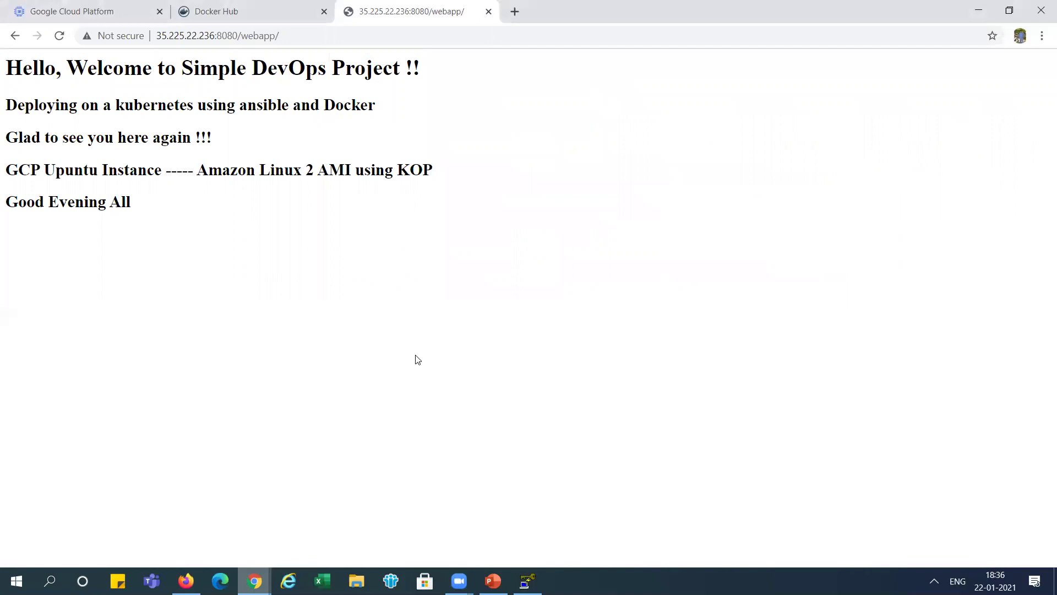
click(493, 581)
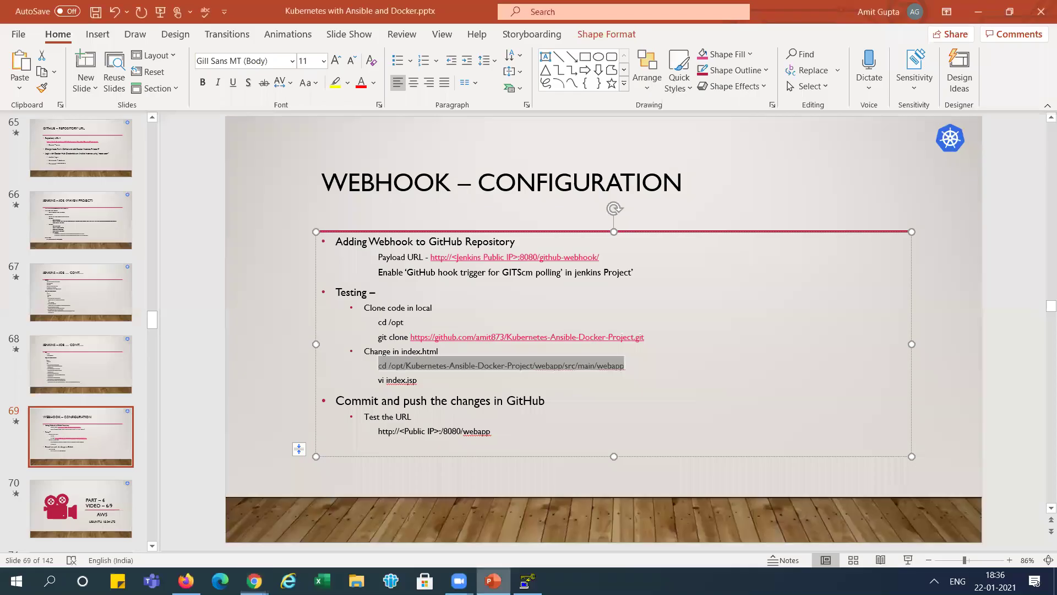